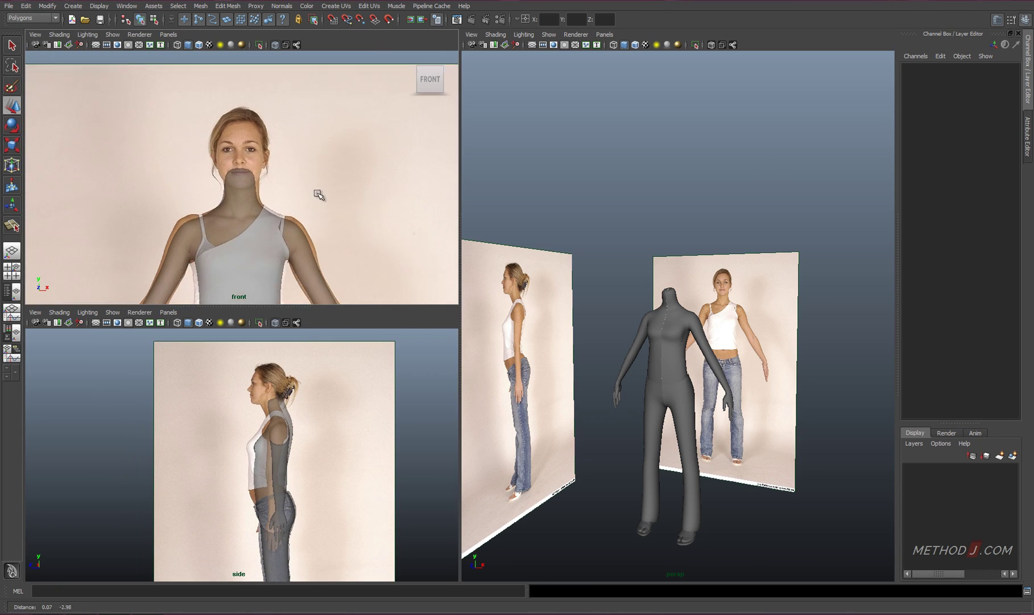
Create a cylinder rotated 90° in X with radius 0.4, centred over the right eye.
key(space)
click(380, 210)
key(e)
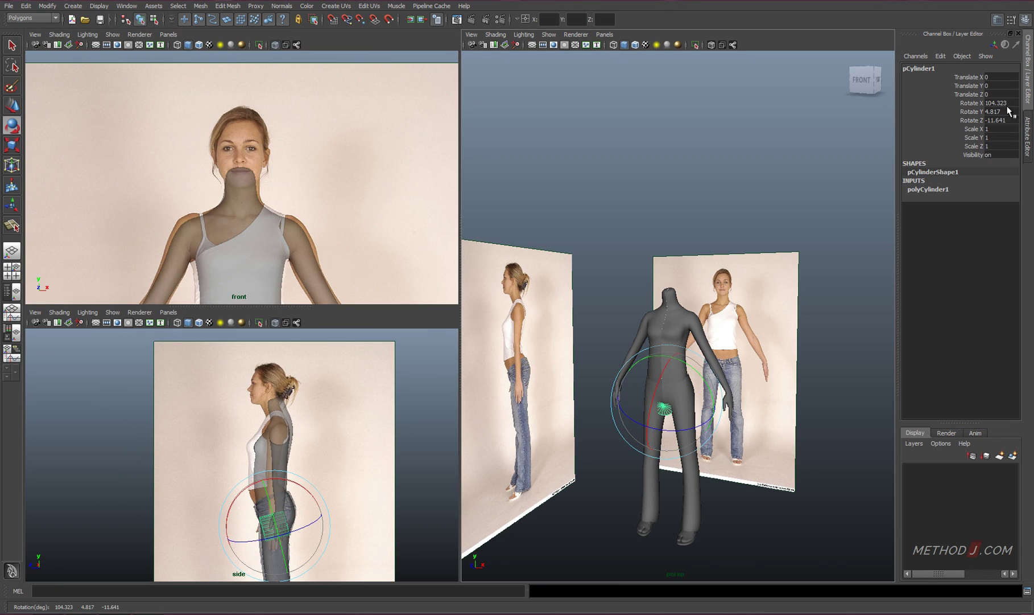
alt+drag(727, 243, 711, 246)
key(w)
middle_drag(715, 385, 715, 247)
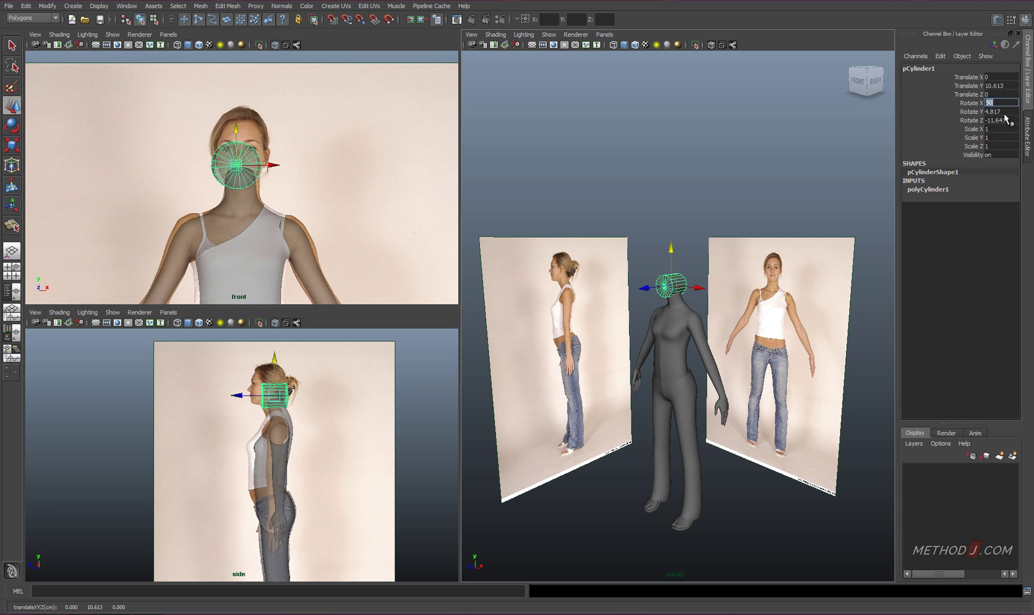
drag(236, 165, 253, 150)
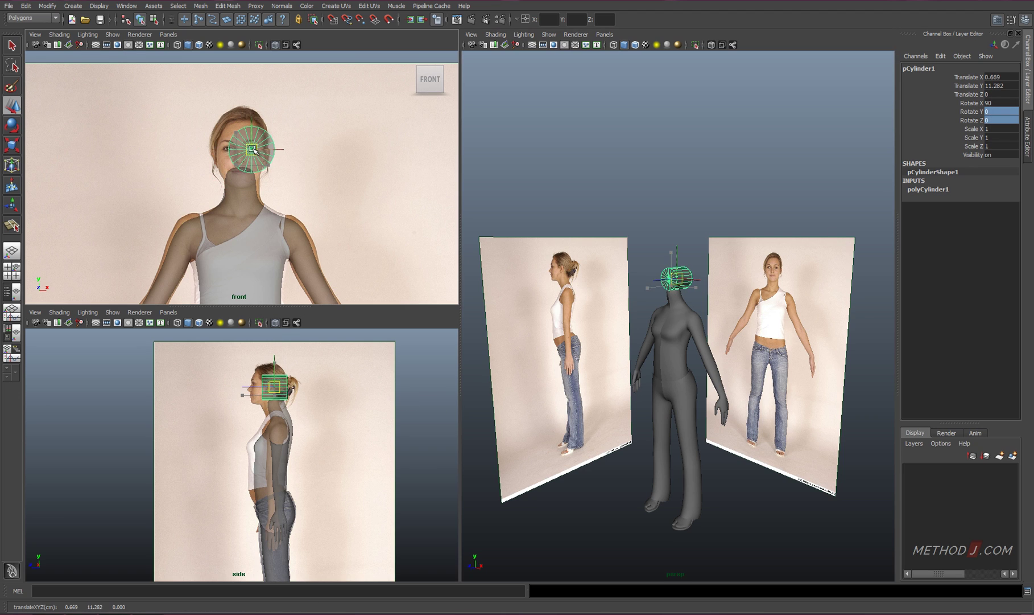
click(948, 191)
text(0.2)
key(Return)
scroll(312, 185, up, 3)
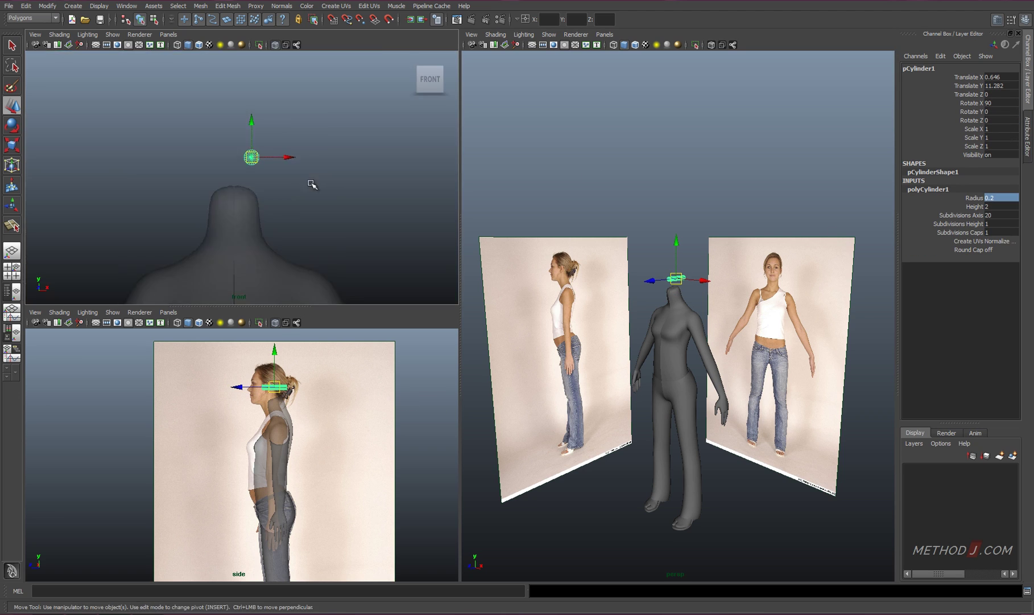
scroll(258, 175, up, 2)
scroll(245, 178, up, 2)
drag(243, 178, 240, 169)
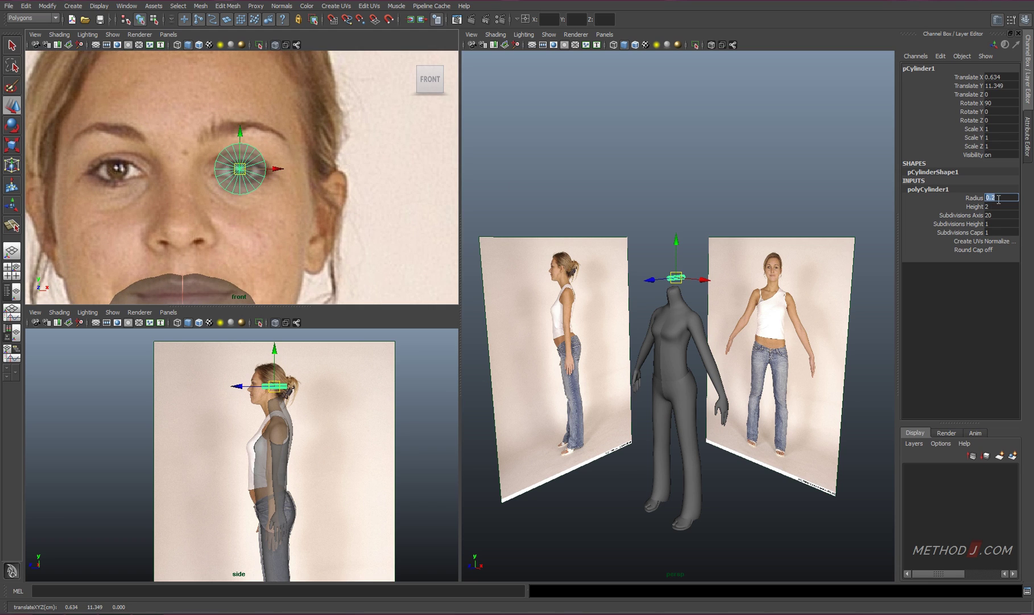
text(0.4)
key(Return)
text(8)
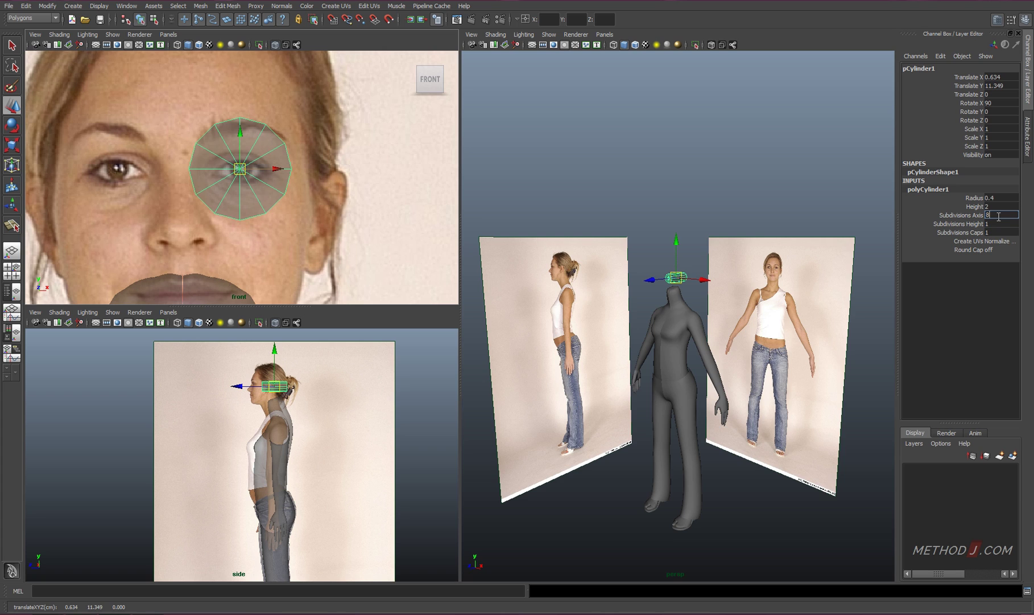
Duplicate the eye cylinder and place the copy over the mouth.
alt+drag(715, 291, 717, 278)
key(F8)
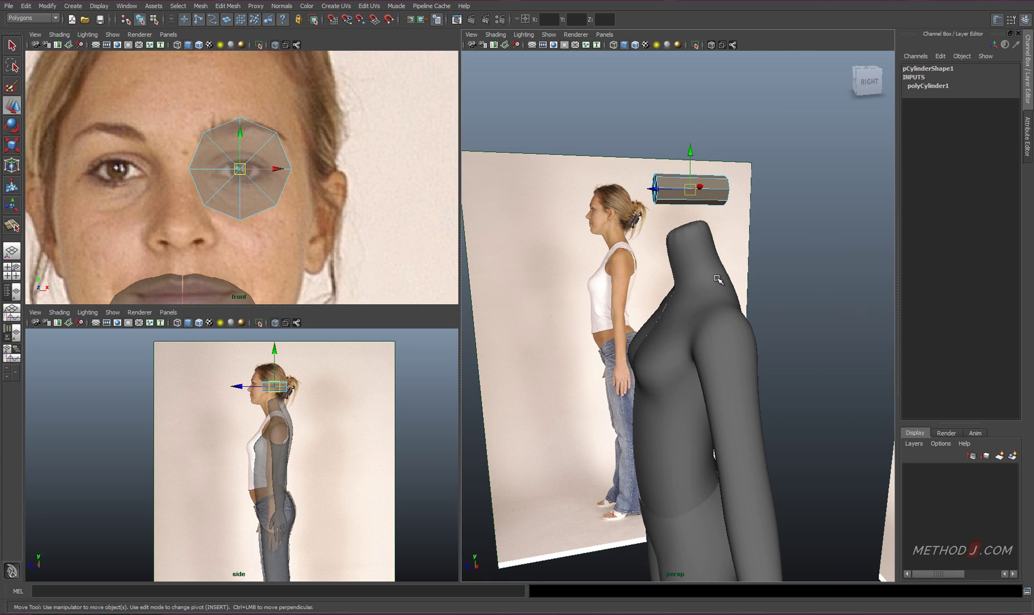
click(718, 279)
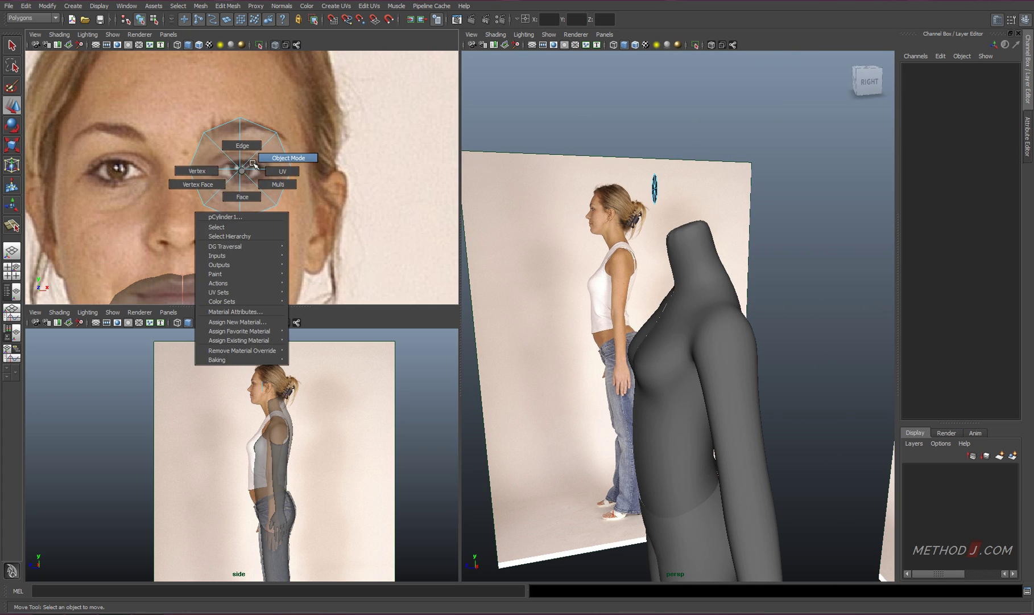
right_drag(245, 169, 289, 157)
key(ctrl+d)
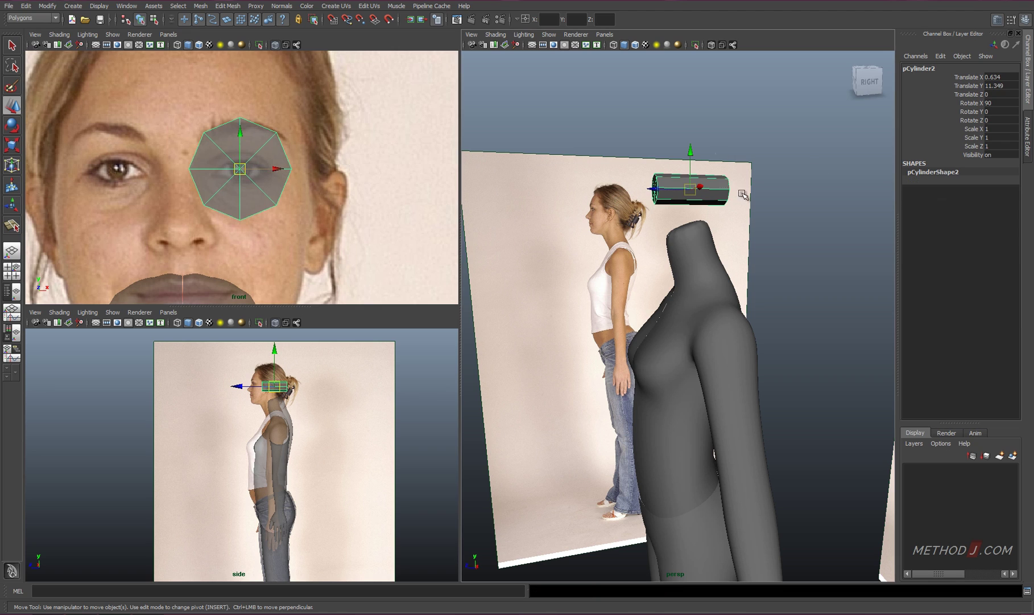
drag(690, 166, 690, 213)
alt+middle_drag(269, 179, 296, 117)
drag(243, 241, 222, 227)
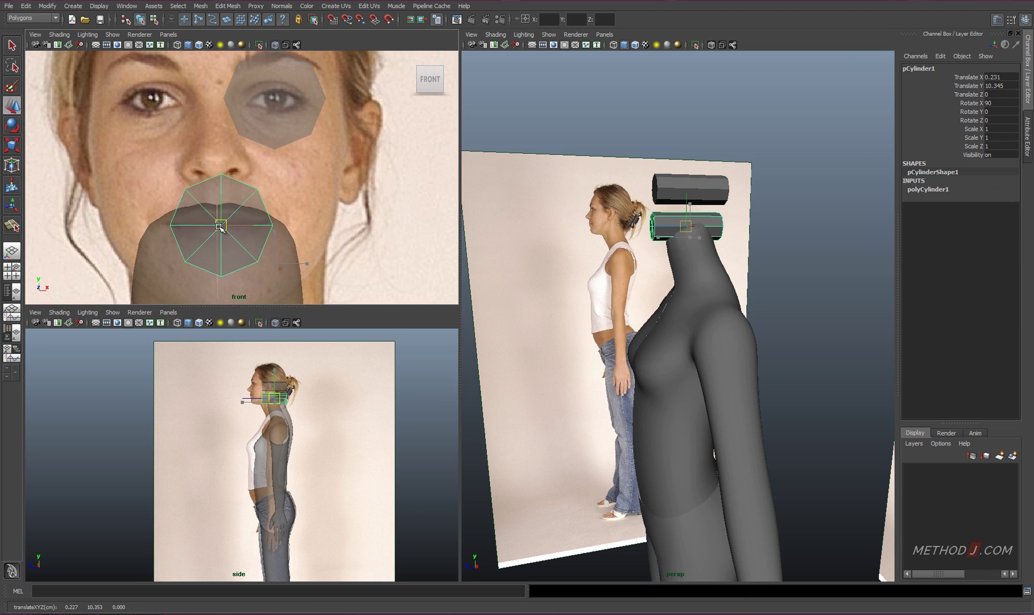
Give the mouth cylinder 12 axis subdivisions, enlarge it, and select both cylinders.
click(935, 194)
double_click(997, 214)
text(12)
key(Return)
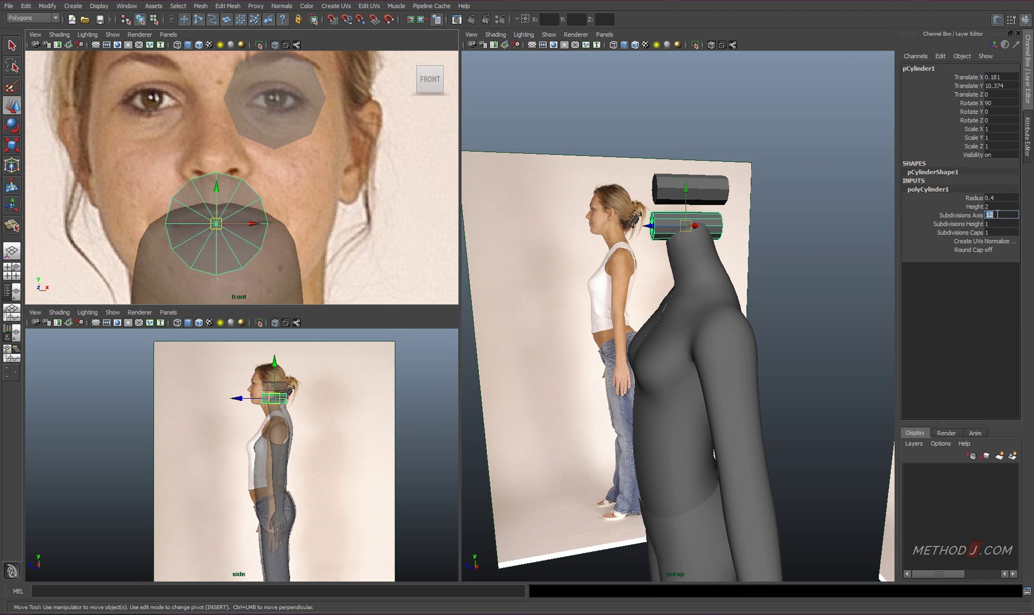
key(r)
drag(226, 217, 217, 220)
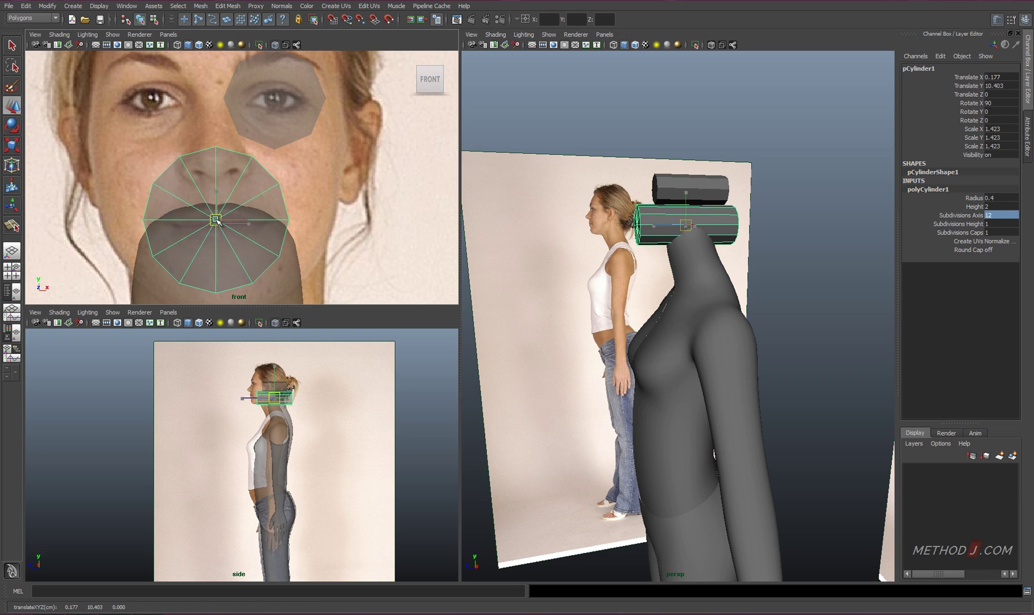
text(2)
key(f)
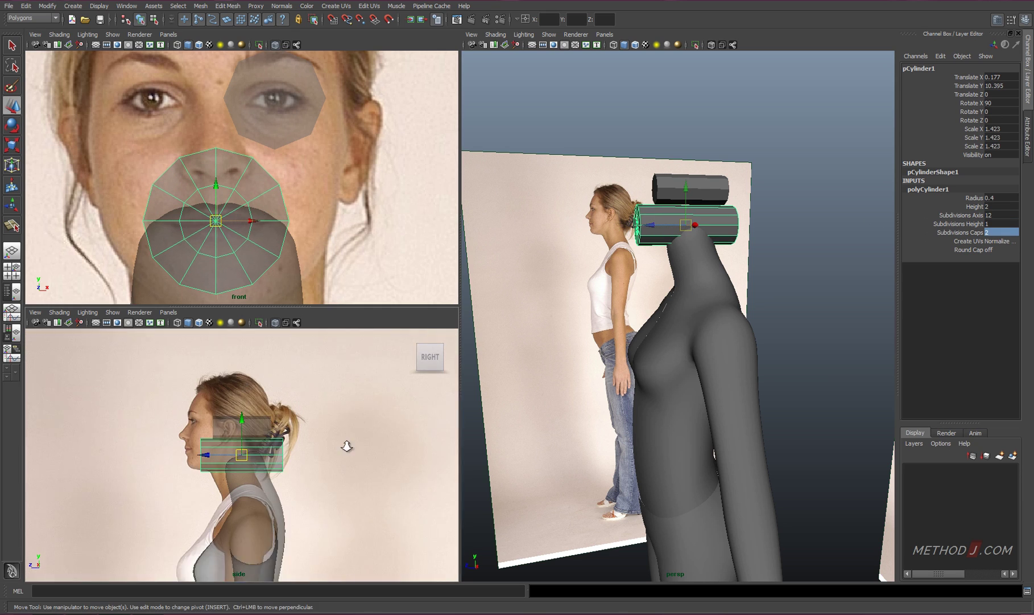
click(173, 412)
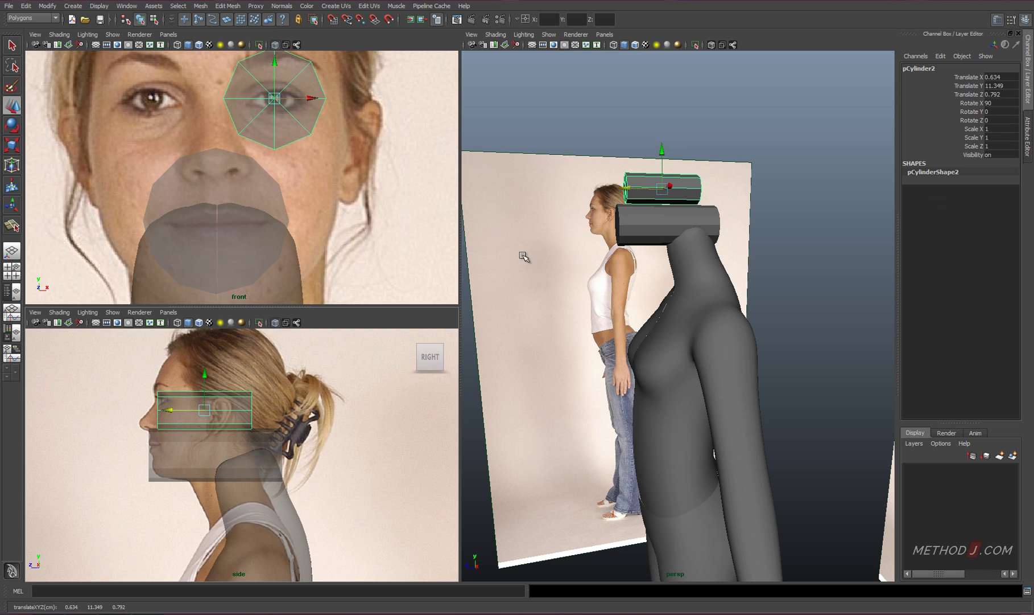
shift+click(184, 453)
Combine the two cylinders, delete their back faces, and pick an eye-ring vertex.
shift+right_drag(323, 485, 223, 406)
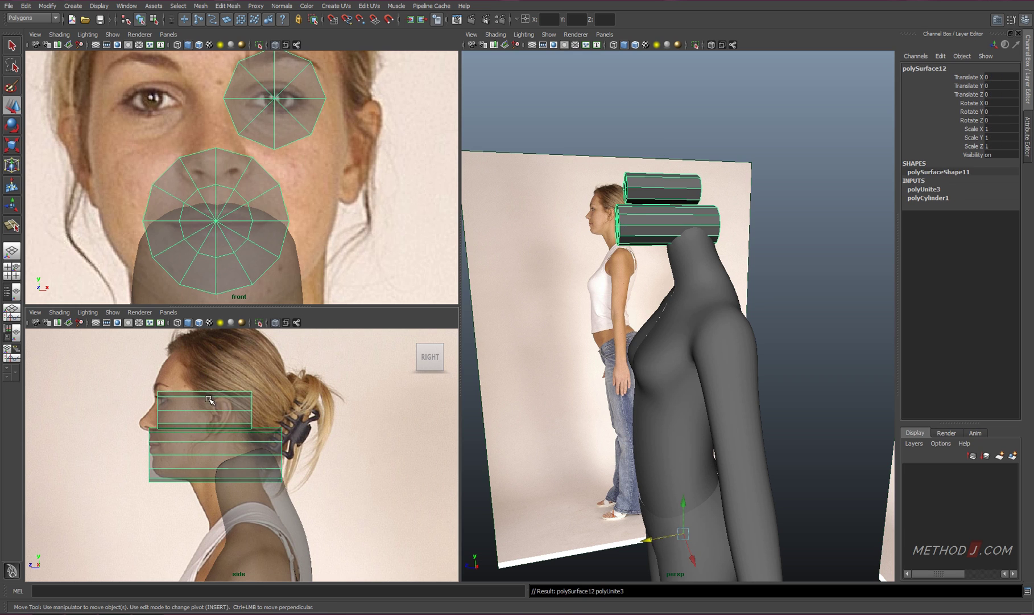
right_drag(154, 436, 173, 416)
alt+middle_drag(304, 194, 305, 264)
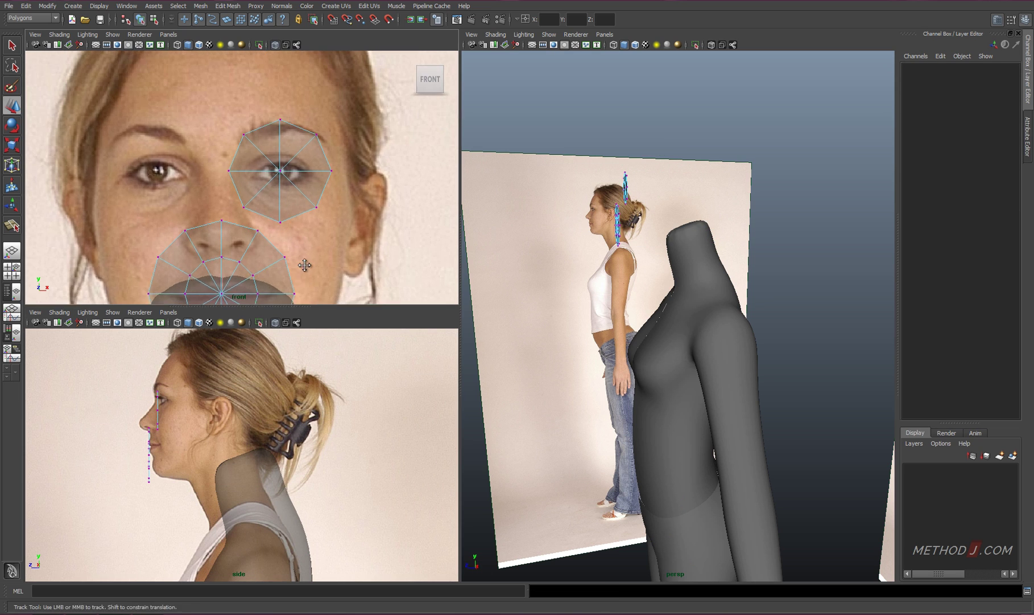
scroll(244, 139, up, 2)
click(244, 139)
scroll(244, 138, up, 2)
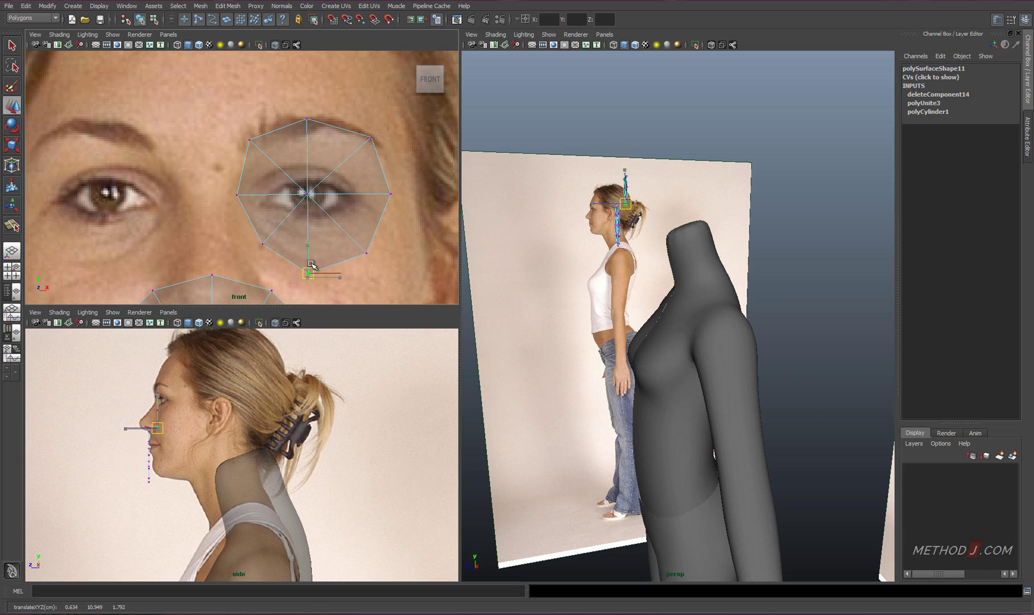
scroll(187, 380, up, 2)
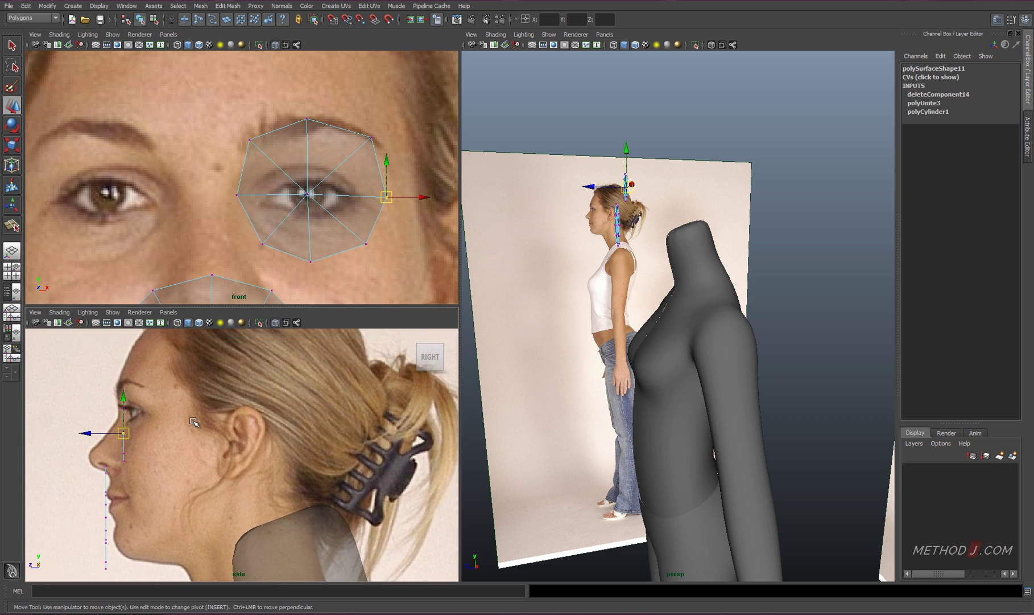
scroll(170, 405, up, 3)
scroll(156, 423, up, 1)
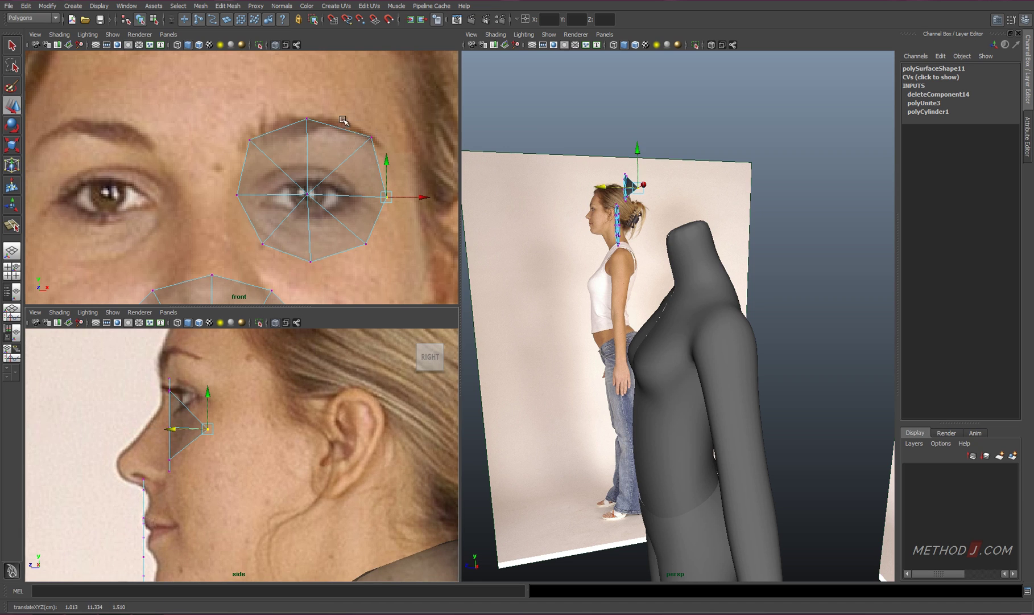
Push the eye ring's top and lower vertices back to follow the brow and cheek.
click(173, 390)
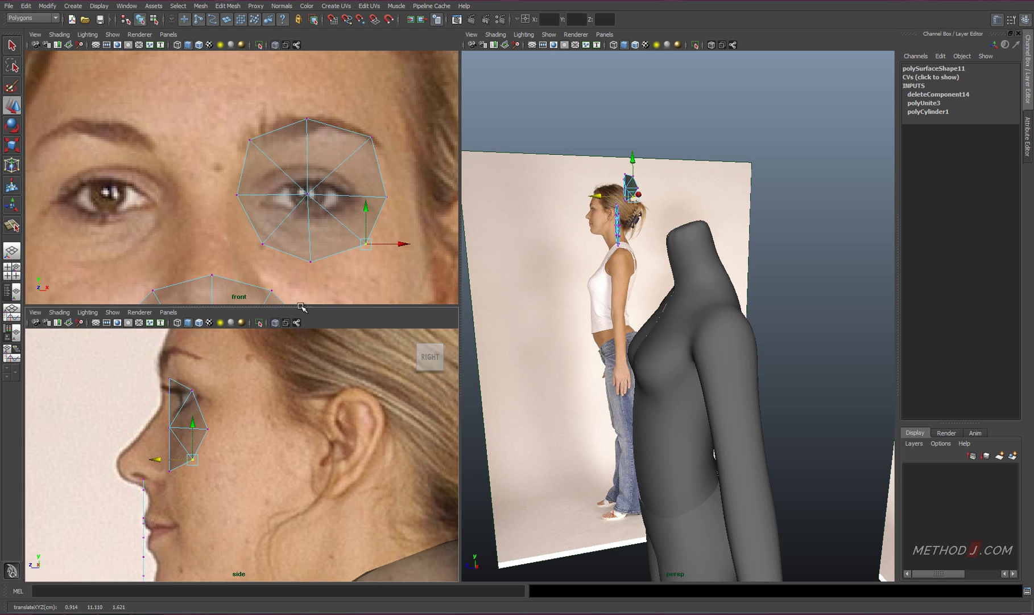
click(307, 119)
drag(132, 378, 127, 377)
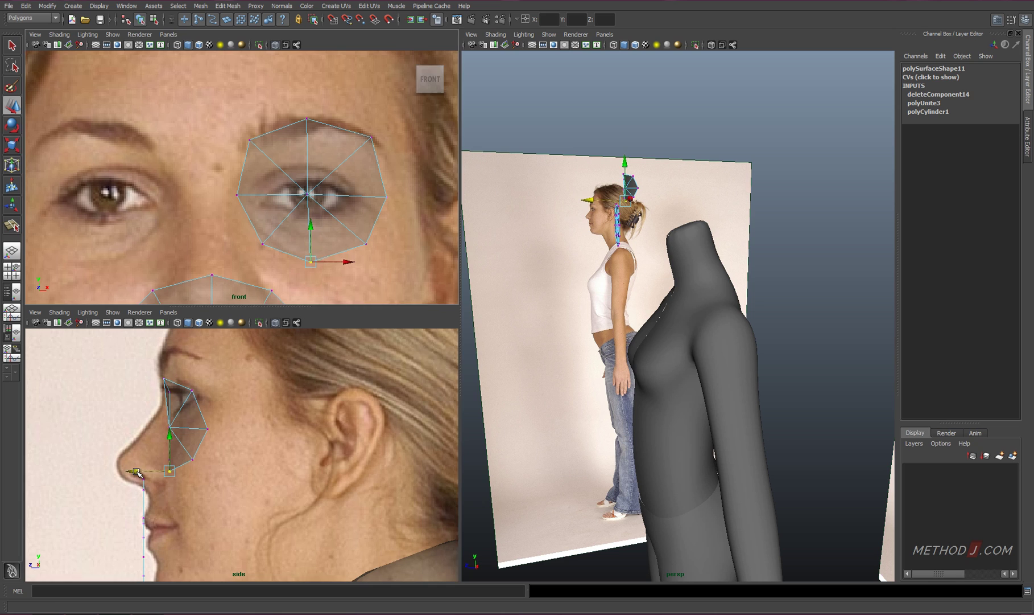
click(250, 140)
click(263, 242)
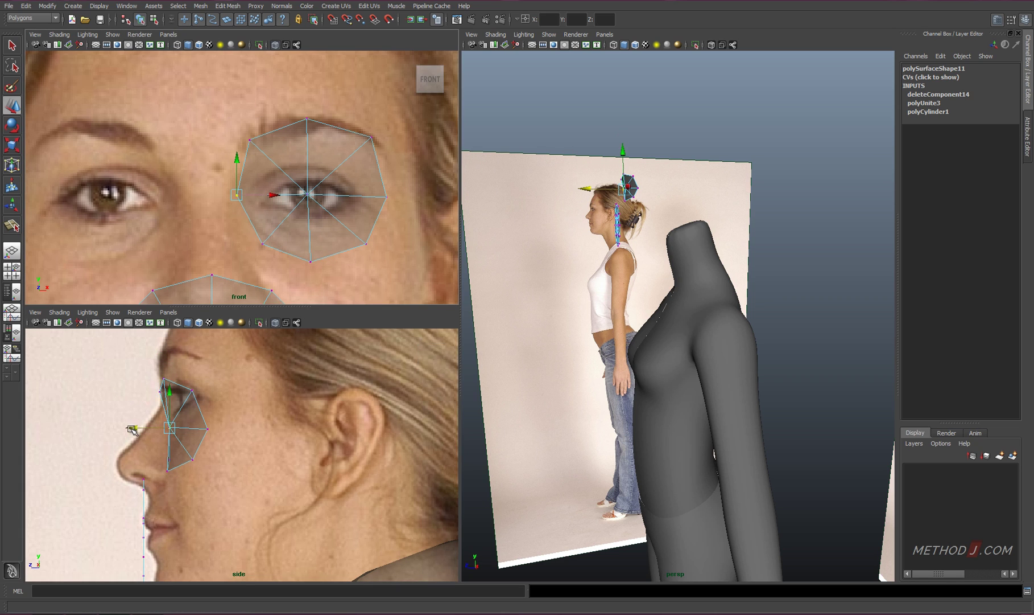
drag(135, 459, 128, 459)
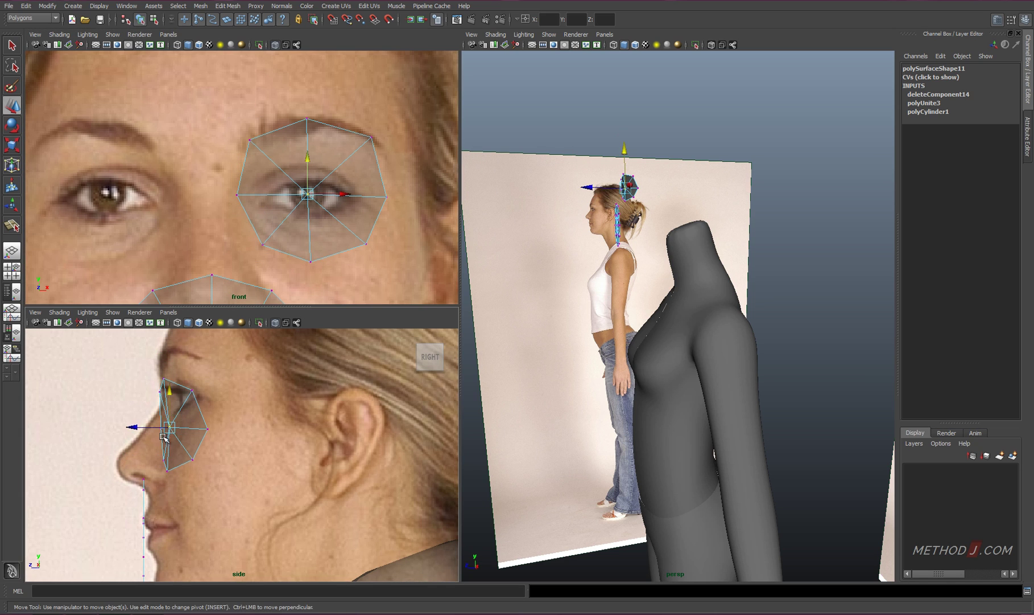
Insert an inner edge loop in the eye ring and fit its vertices to the eye opening.
shift+right_drag(308, 175, 347, 153)
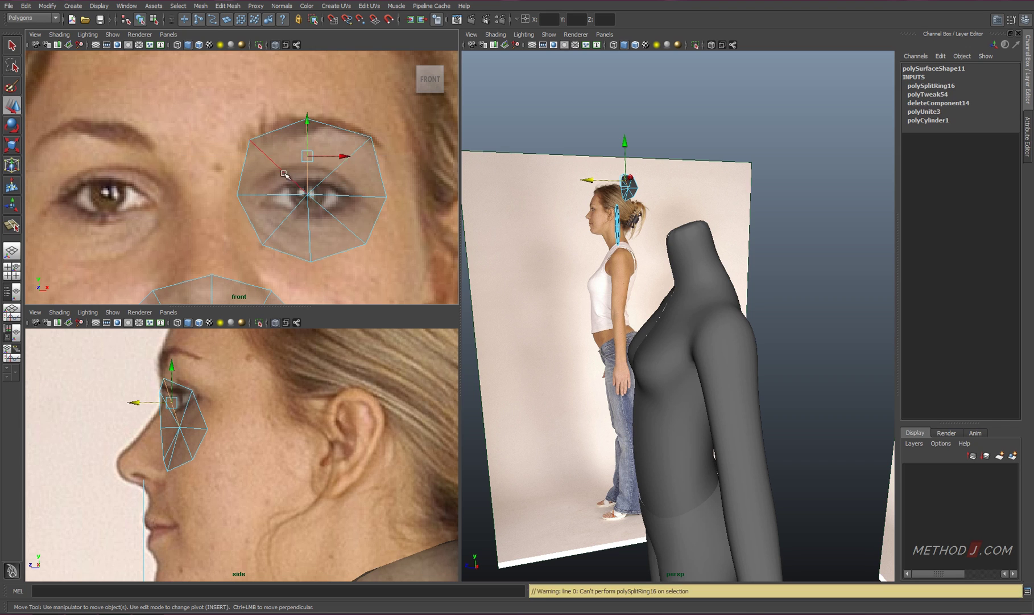
shift+right_drag(336, 194, 338, 305)
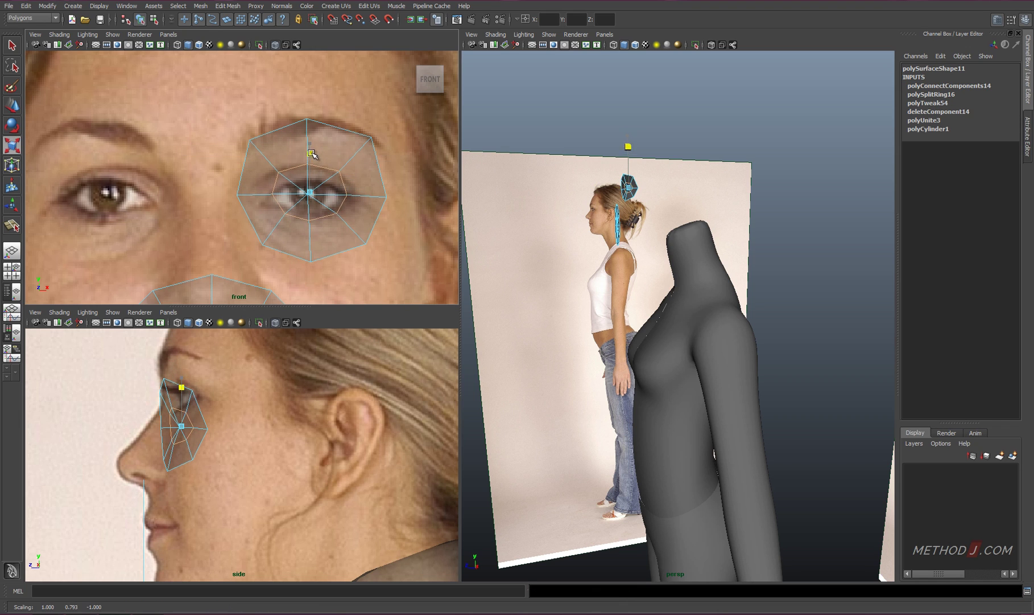
right_drag(345, 175, 319, 182)
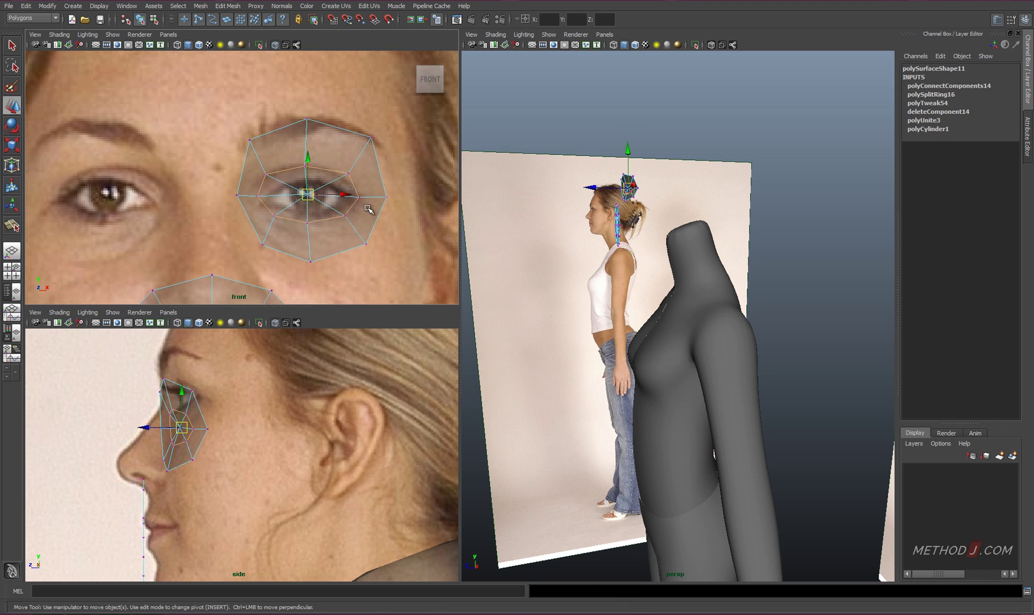
click(365, 201)
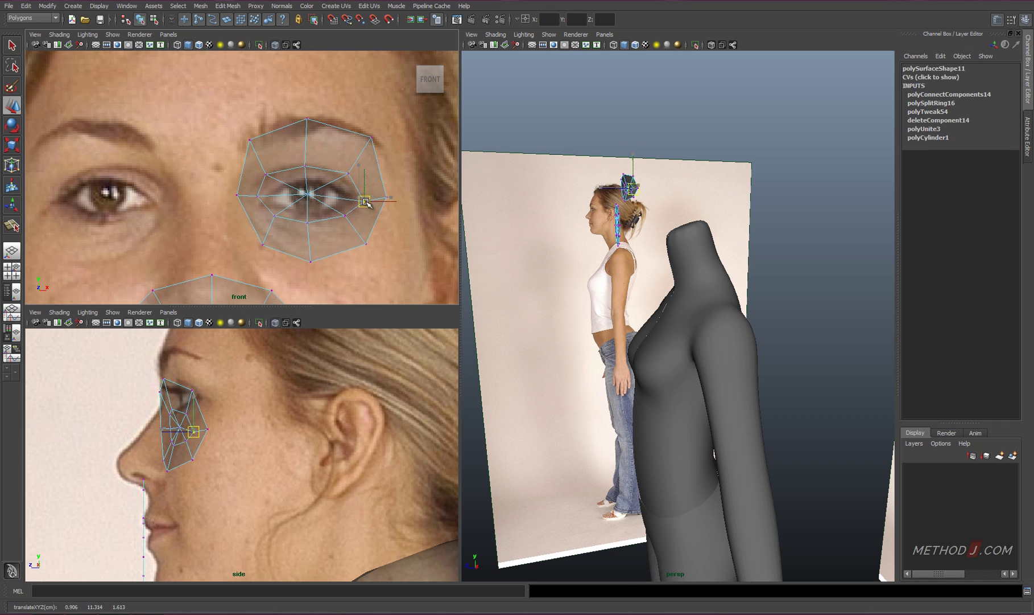
mouse_move(292, 194)
right_down()
mouse_move(323, 182)
mouse_move(307, 242)
right_up()
click(269, 172)
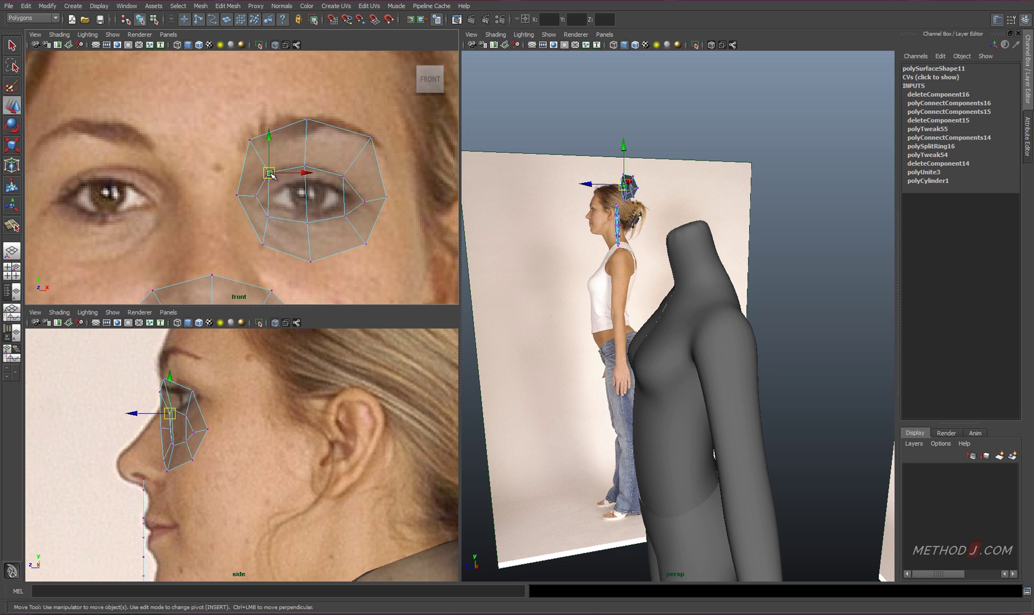
alt+middle_drag(206, 453, 261, 459)
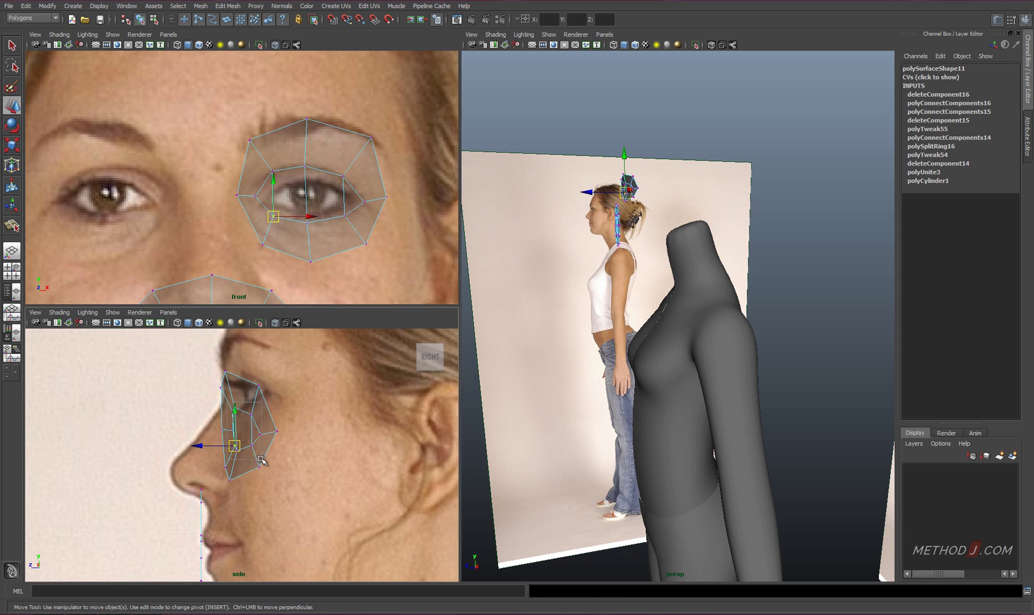
key(F8)
mouse_move(565, 323)
alt+mouse_down()
mouse_move(671, 305)
mouse_move(628, 281)
alt+mouse_up()
click(628, 282)
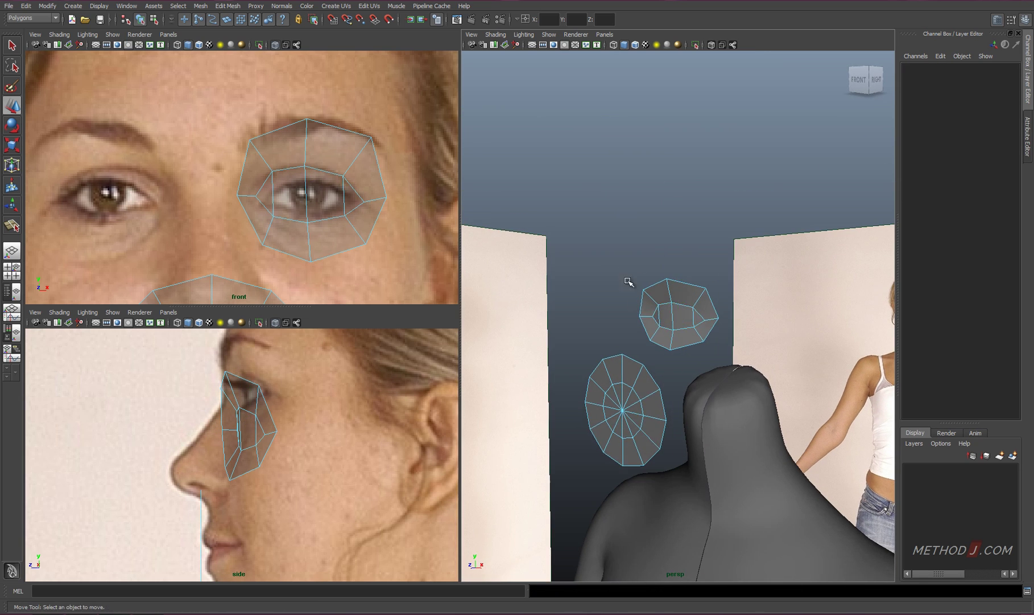
Put the body mesh on a new layer and hide that layer.
alt+right_drag(628, 281, 646, 267)
alt+middle_drag(243, 161, 331, 216)
scroll(330, 216, down, 5)
click(688, 352)
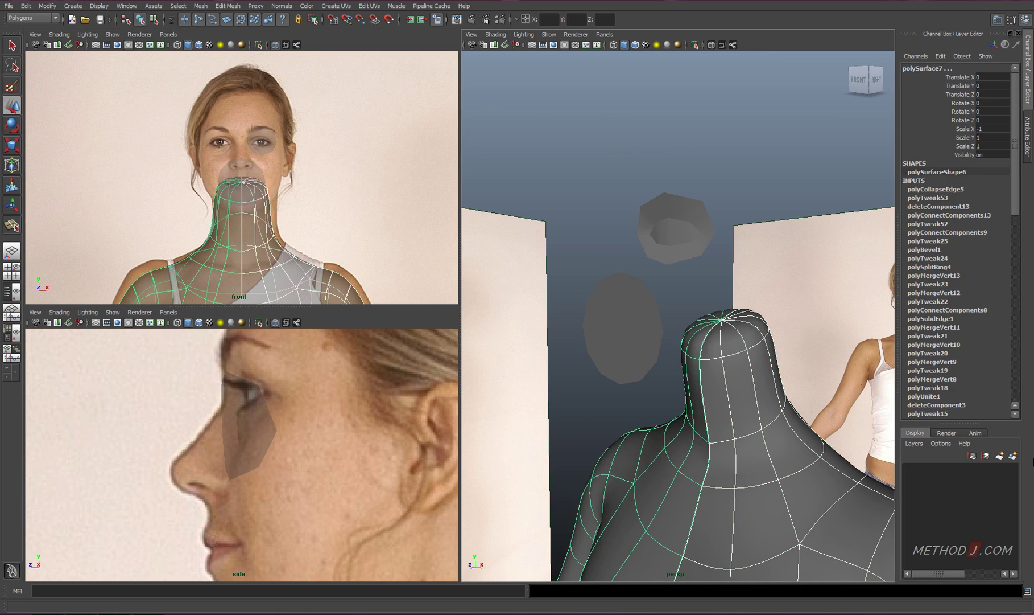
click(1013, 455)
click(911, 468)
Delete the left half of the mouth mesh's vertices.
drag(202, 105, 308, 211)
scroll(308, 212, up, 5)
right_drag(265, 188, 263, 181)
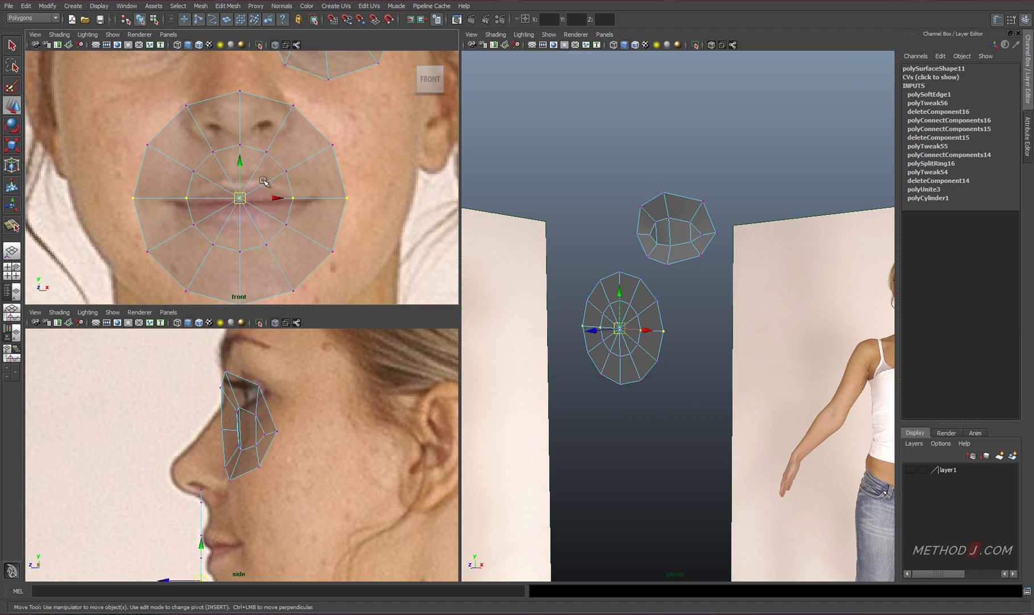
click(306, 199)
drag(121, 81, 234, 303)
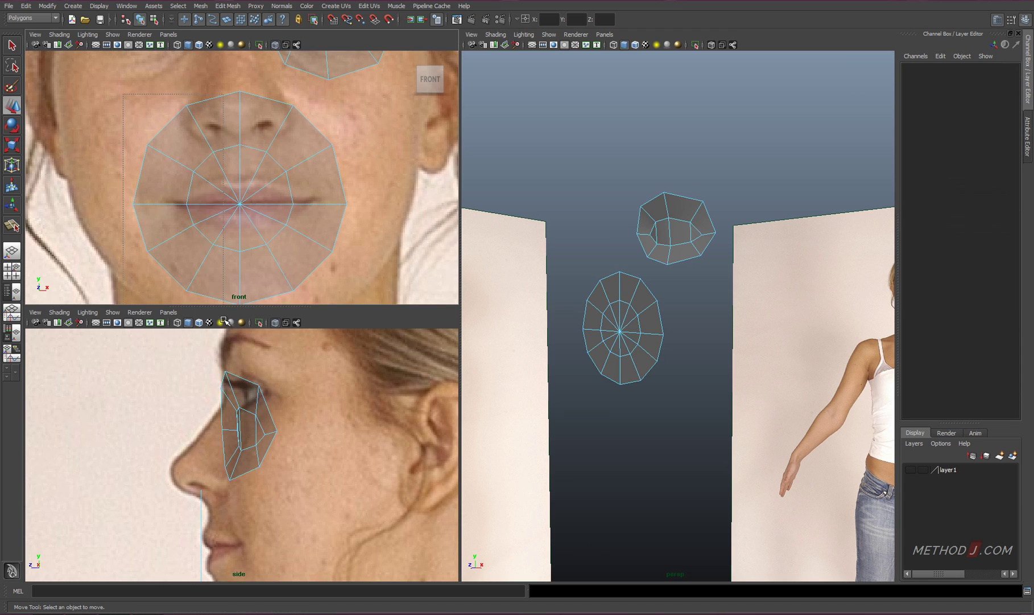
key(Delete)
Create a mirrored copy of the remaining mouth half with Scale X -1.
right_drag(296, 189, 291, 162)
click(296, 189)
click(27, 6)
click(53, 243)
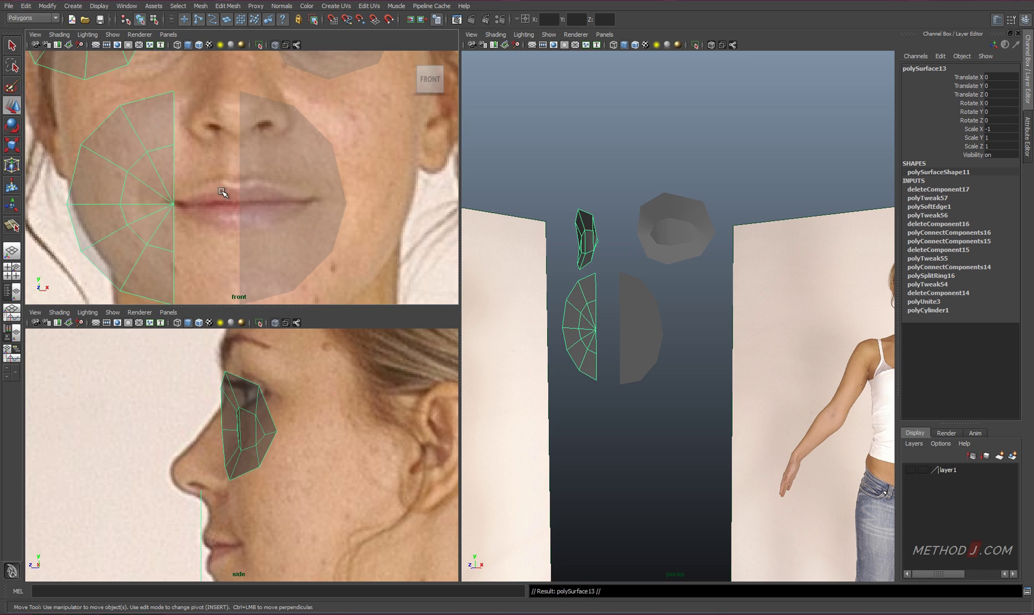
scroll(242, 178, down, 5)
Pull the mouth vertices onto the lip line, ready for the lip edge cuts.
click(199, 300)
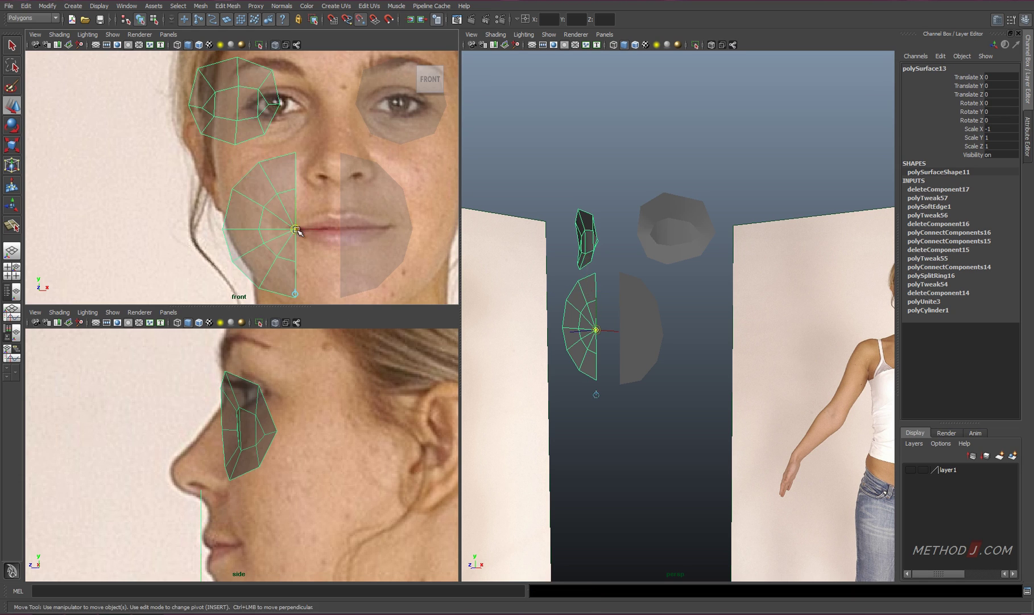
click(288, 219)
right_click(288, 219)
click(256, 221)
click(307, 221)
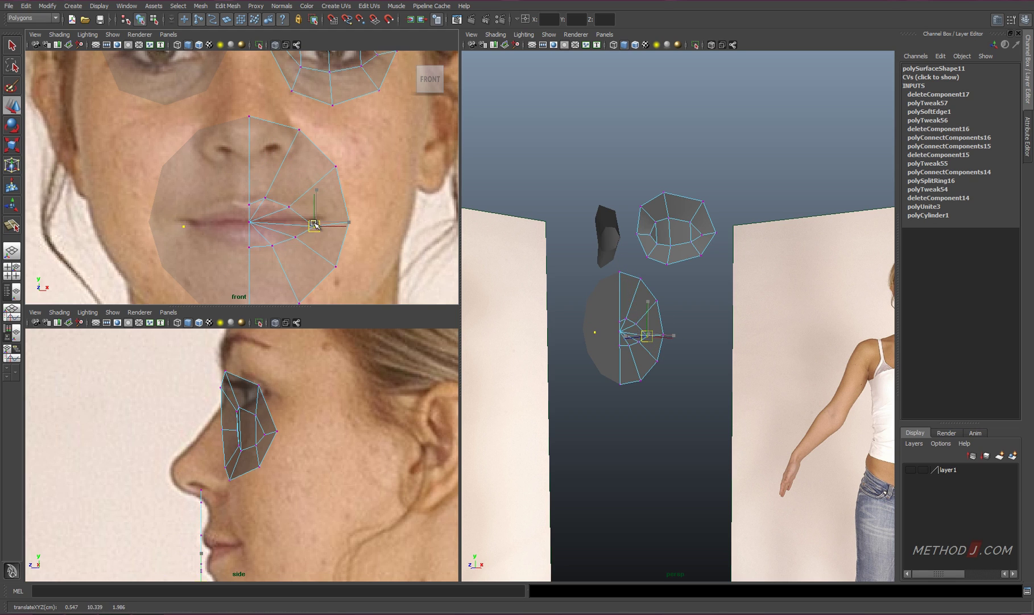
mouse_move(267, 214)
right_down()
mouse_move(271, 229)
mouse_move(279, 196)
right_up()
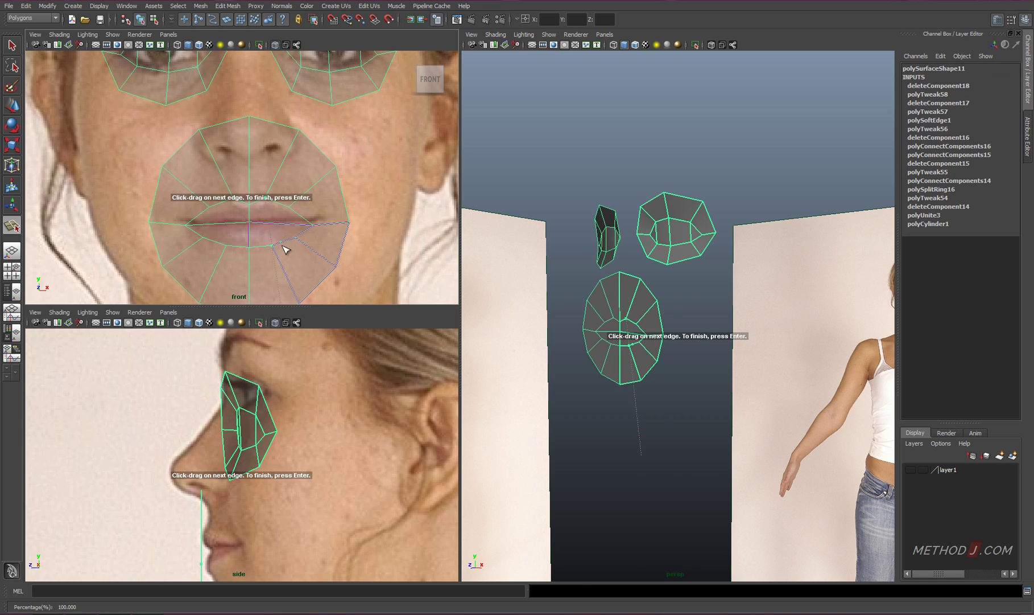
key(Return)
Cut a lip edge across the mouth patch and delete unneeded vertices.
click(329, 234)
key(Return)
right_click(273, 220)
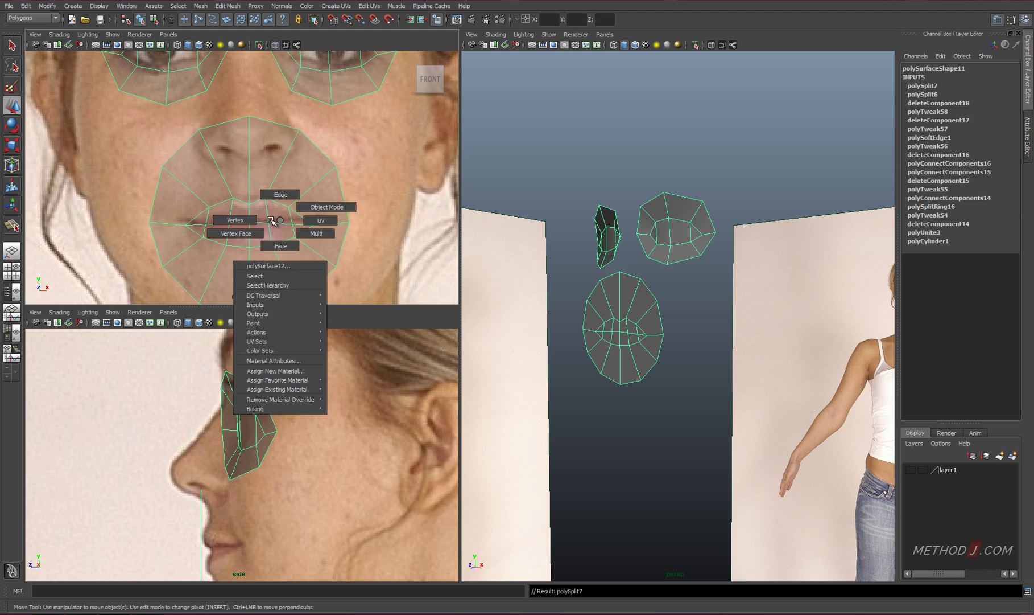
click(235, 219)
key(Delete)
drag(299, 231, 243, 113)
Shape the lip vertices in depth and along the lip line toward the mouth corner.
mouse_move(171, 578)
alt+middle_down()
mouse_move(169, 509)
mouse_move(211, 510)
mouse_move(173, 504)
mouse_move(176, 529)
mouse_move(167, 507)
alt+middle_up()
mouse_move(664, 264)
alt+mouse_down()
mouse_move(690, 368)
mouse_move(614, 248)
alt+mouse_up()
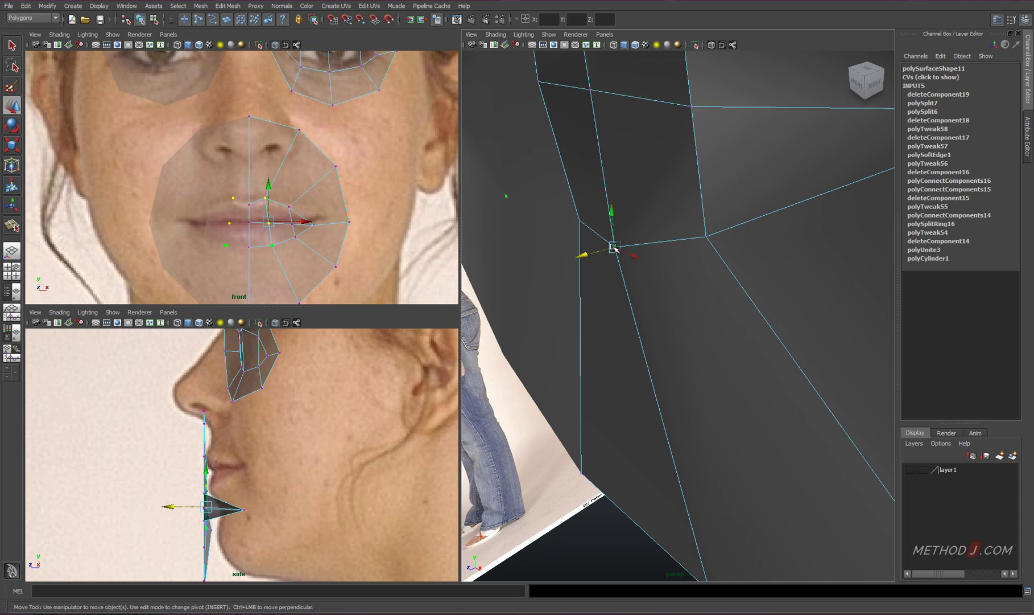
middle_drag(614, 248, 610, 240)
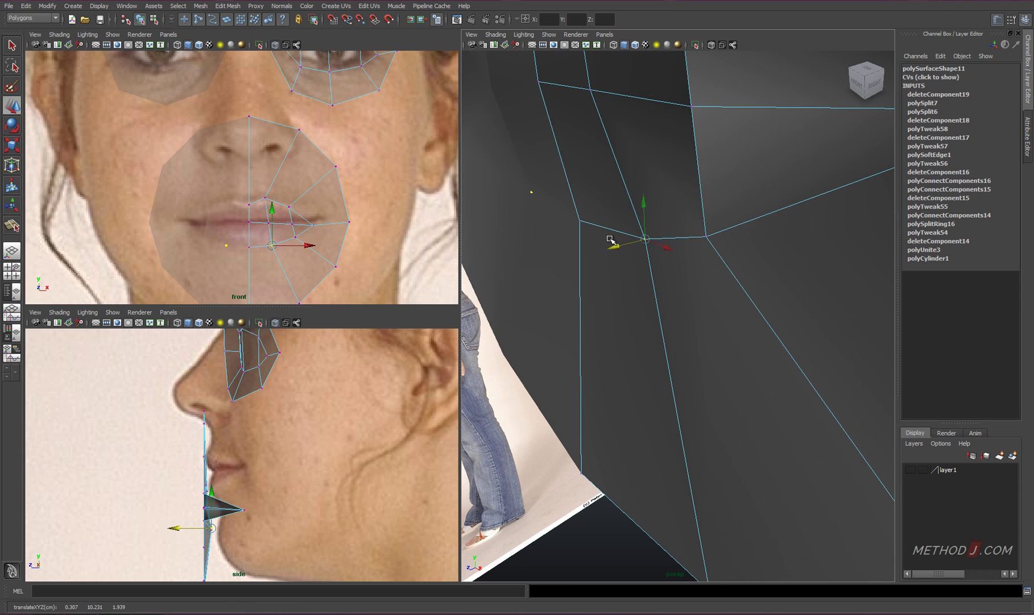
alt+drag(690, 254, 646, 291)
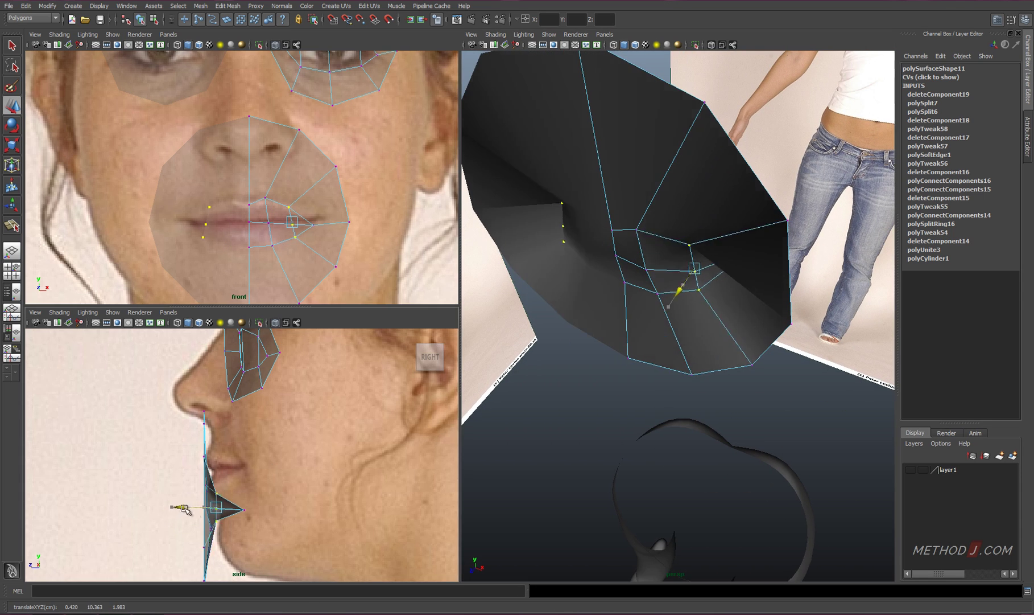
middle_drag(208, 511, 194, 511)
mouse_move(663, 267)
alt+mouse_down()
mouse_move(657, 231)
mouse_move(640, 239)
alt+mouse_up()
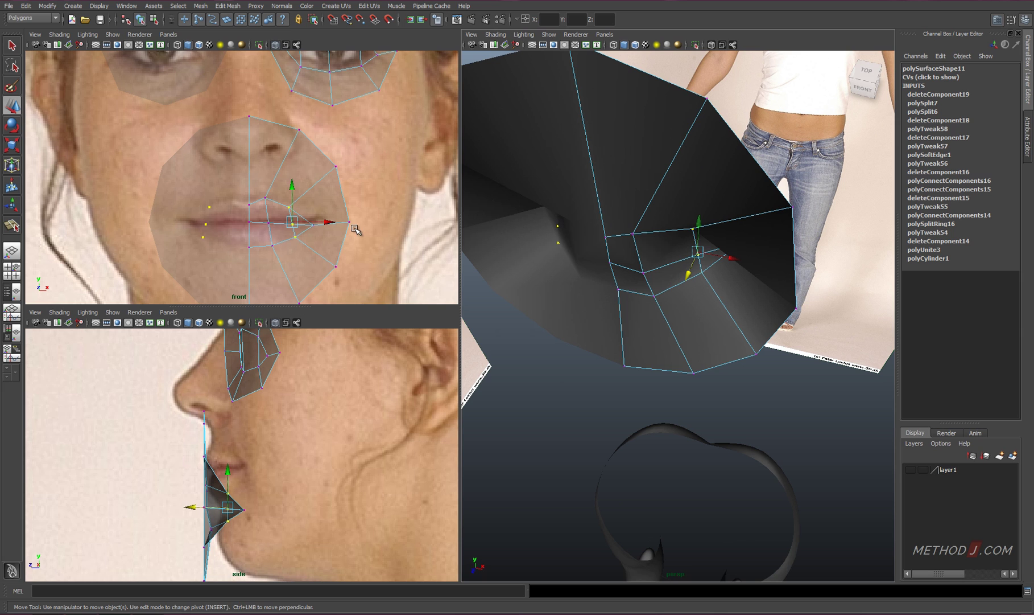
middle_drag(241, 512, 191, 509)
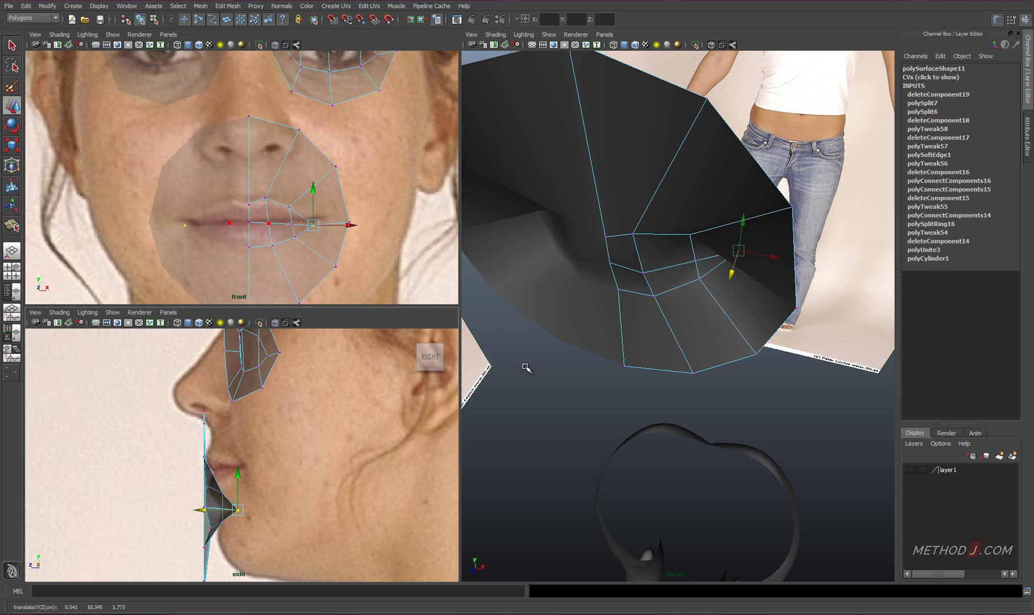
alt+drag(526, 368, 670, 324)
middle_drag(671, 323, 614, 328)
alt+drag(614, 327, 632, 253)
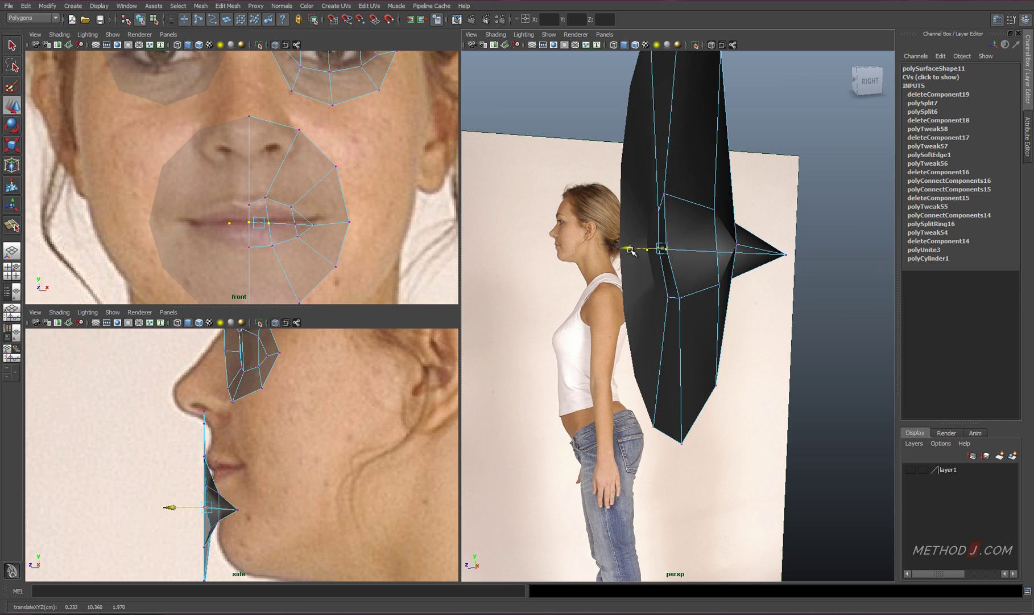
middle_drag(651, 253, 667, 283)
mouse_move(667, 283)
alt+mouse_down()
mouse_move(681, 330)
mouse_move(661, 296)
alt+mouse_up()
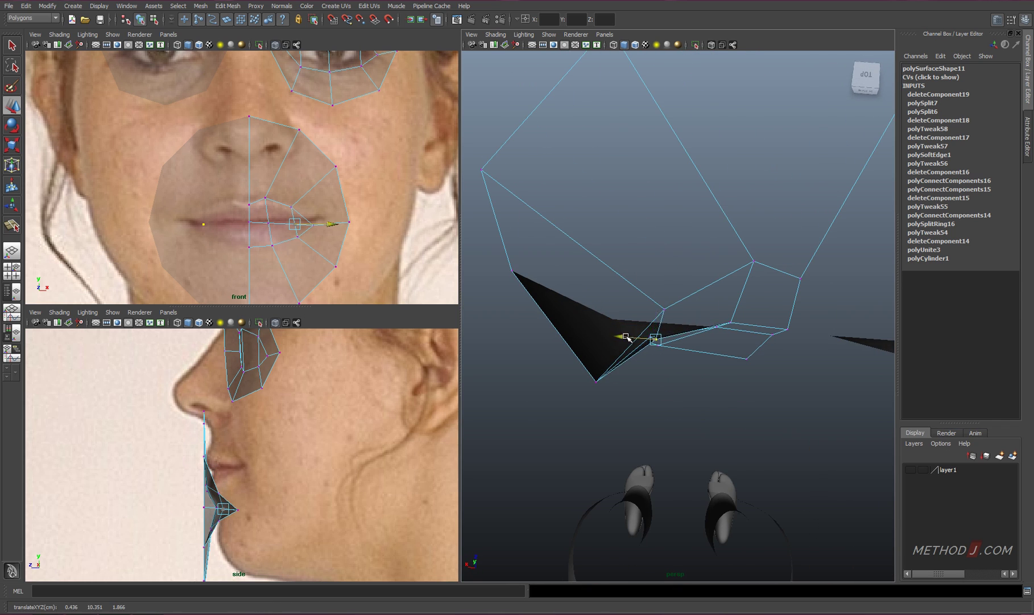
Soften the edges of the mouth mesh's lip loop.
mouse_move(629, 338)
alt+mouse_down()
mouse_move(769, 316)
mouse_move(659, 314)
mouse_move(808, 400)
alt+mouse_up()
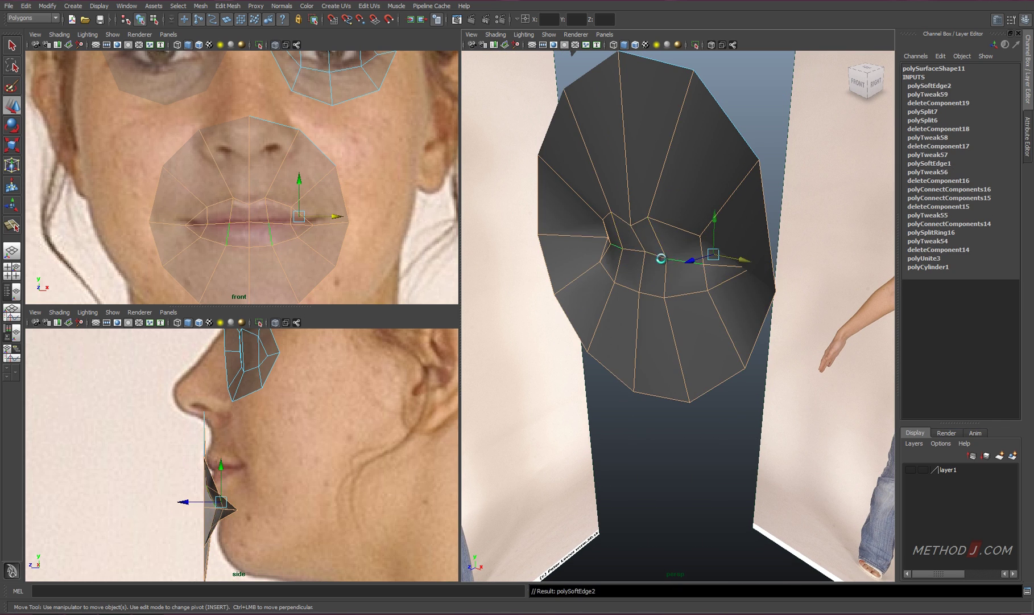
alt+drag(662, 259, 696, 293)
shift+right_drag(719, 338, 763, 354)
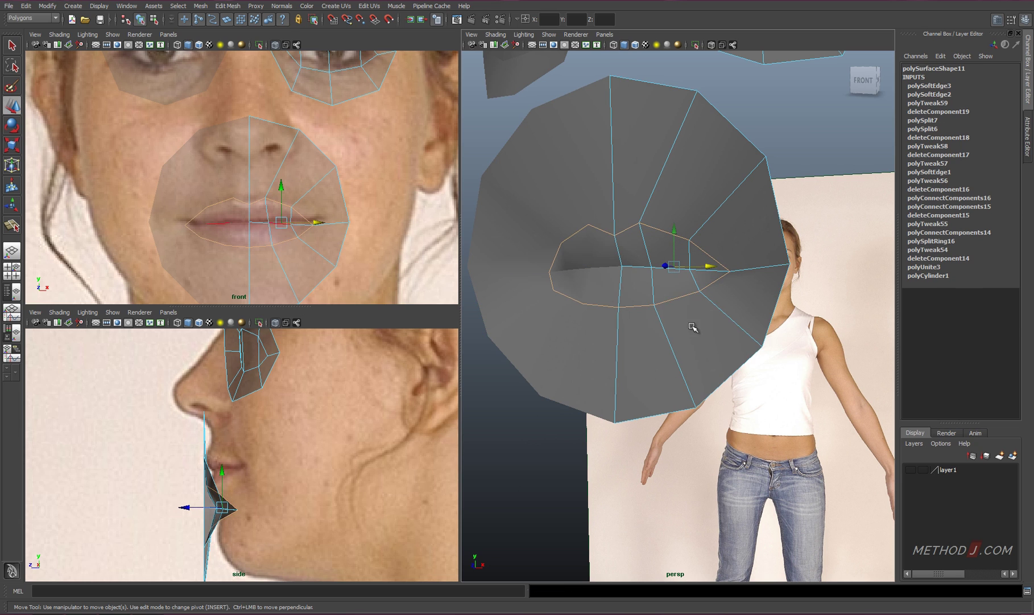
key(F8)
key(F11)
mouse_move(267, 182)
mouse_down()
mouse_move(230, 102)
mouse_move(260, 93)
mouse_up()
key(F9)
Pull the outline vertices inward and raise the bottom vertices to the chin line.
drag(348, 158, 328, 175)
middle_drag(331, 174, 319, 174)
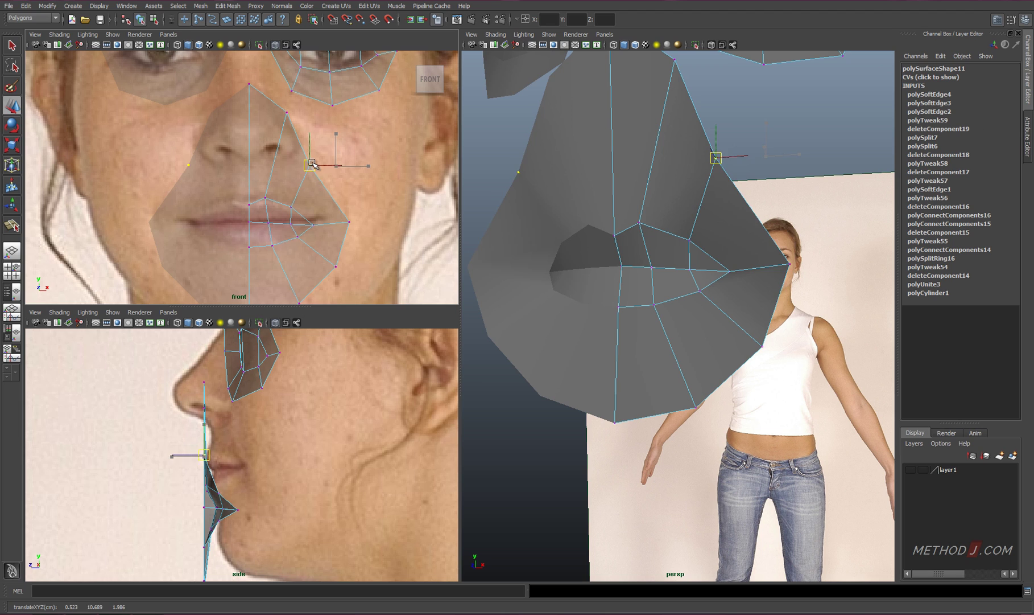
drag(356, 214, 340, 230)
middle_drag(339, 230, 327, 230)
alt+middle_drag(326, 285, 327, 221)
drag(326, 220, 182, 251)
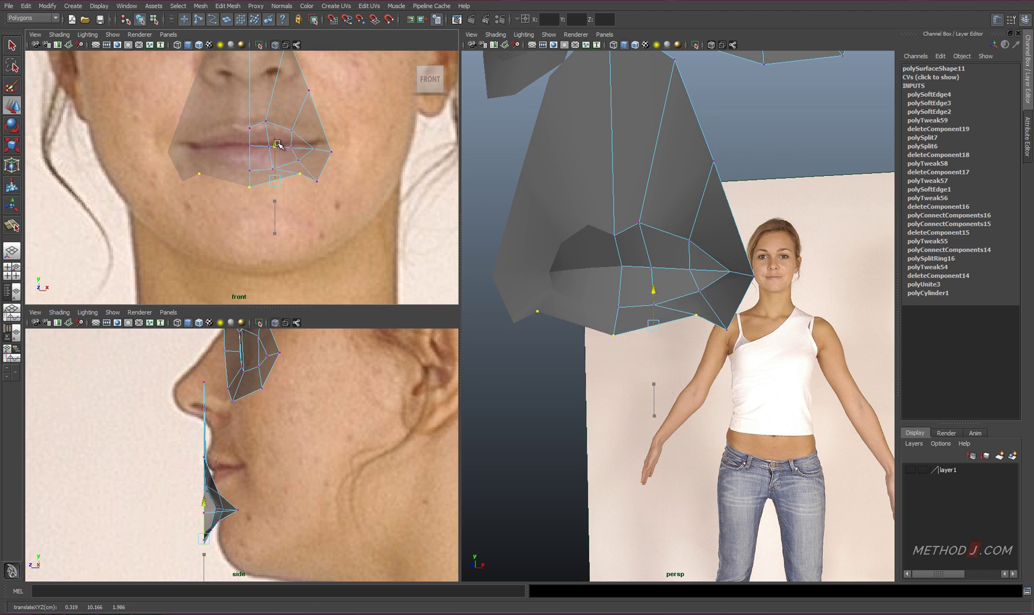
mouse_move(275, 247)
middle_down()
mouse_move(275, 211)
mouse_move(284, 259)
middle_up()
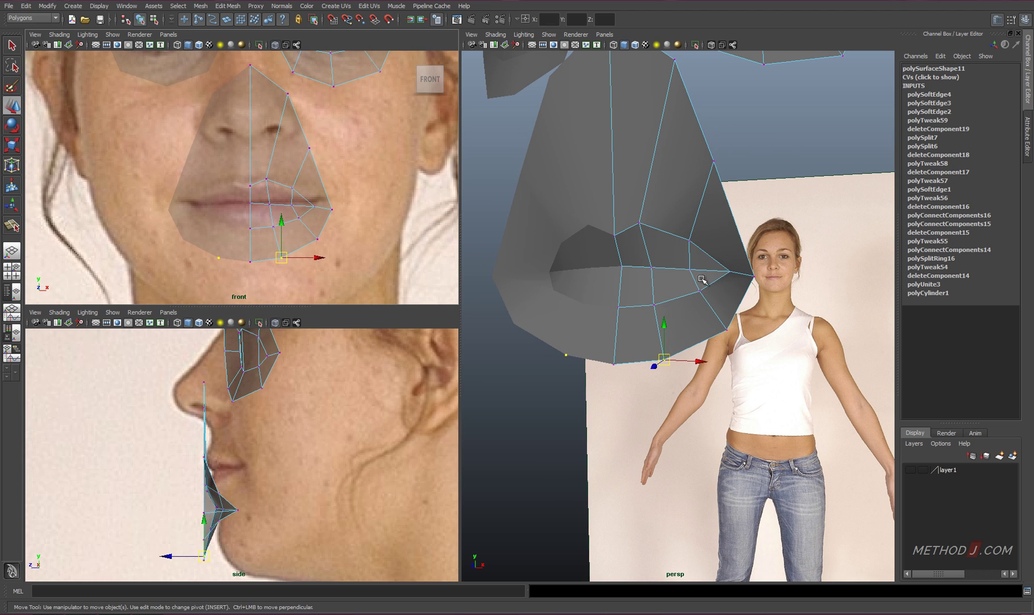
Adjust the cheek, top-nose and mouth-corner vertices in depth, then select the whole patch.
click(757, 274)
click(204, 461)
drag(172, 460, 202, 460)
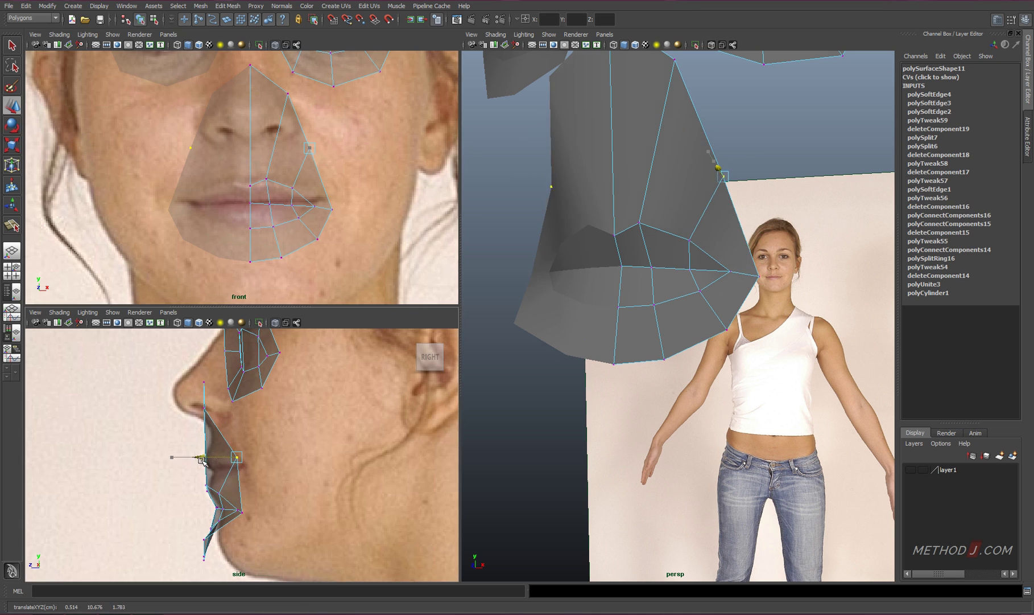
click(250, 65)
drag(168, 381, 175, 382)
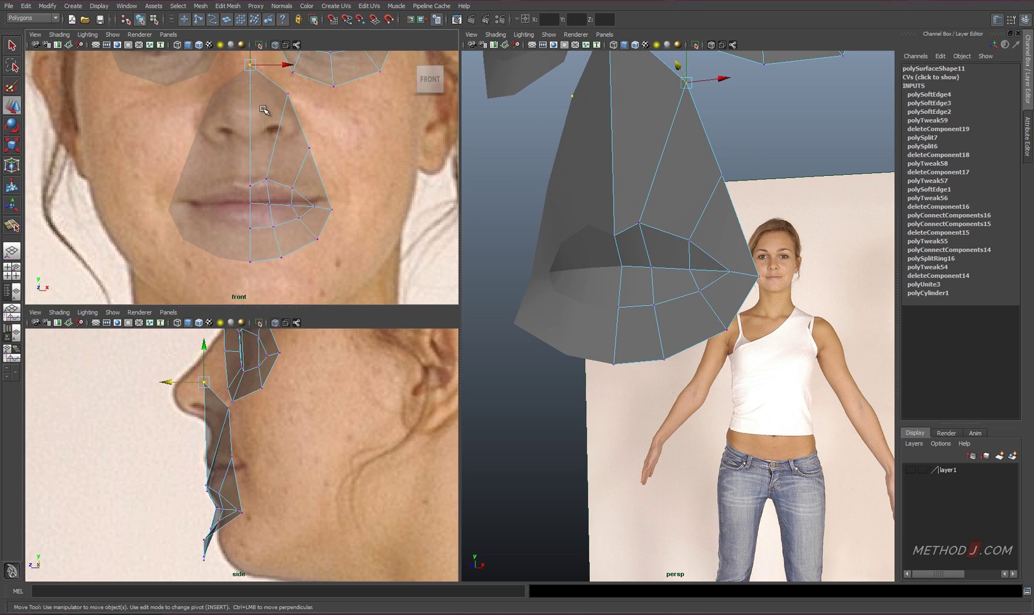
click(316, 236)
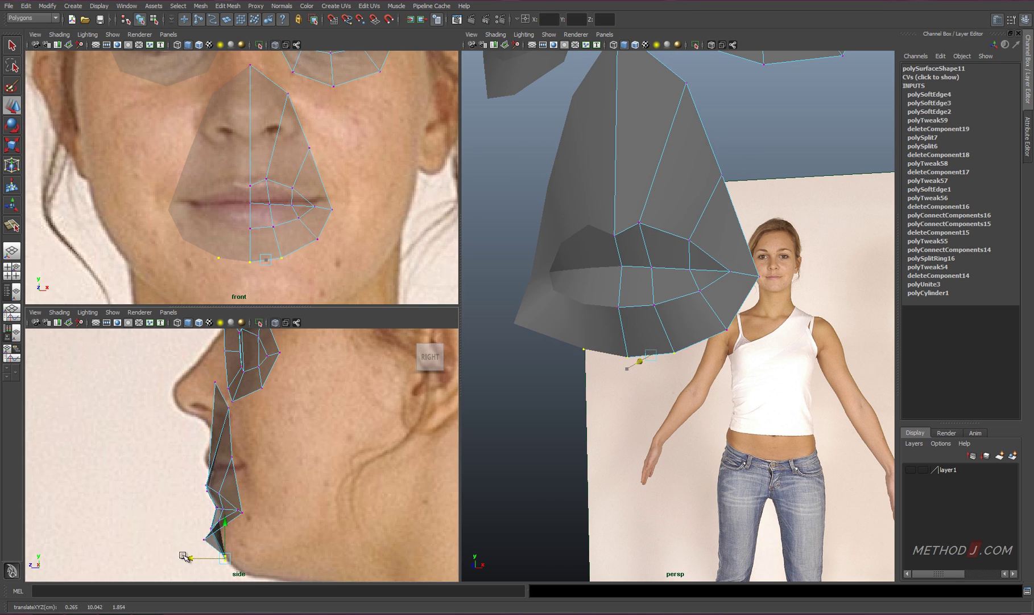
drag(174, 540, 197, 540)
key(F8)
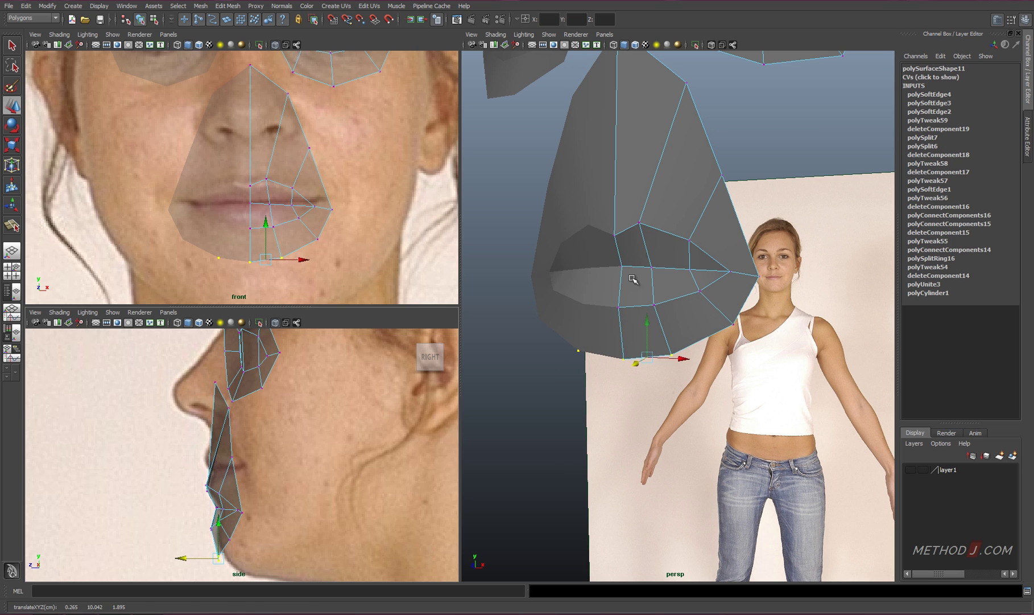
alt+drag(630, 323, 665, 302)
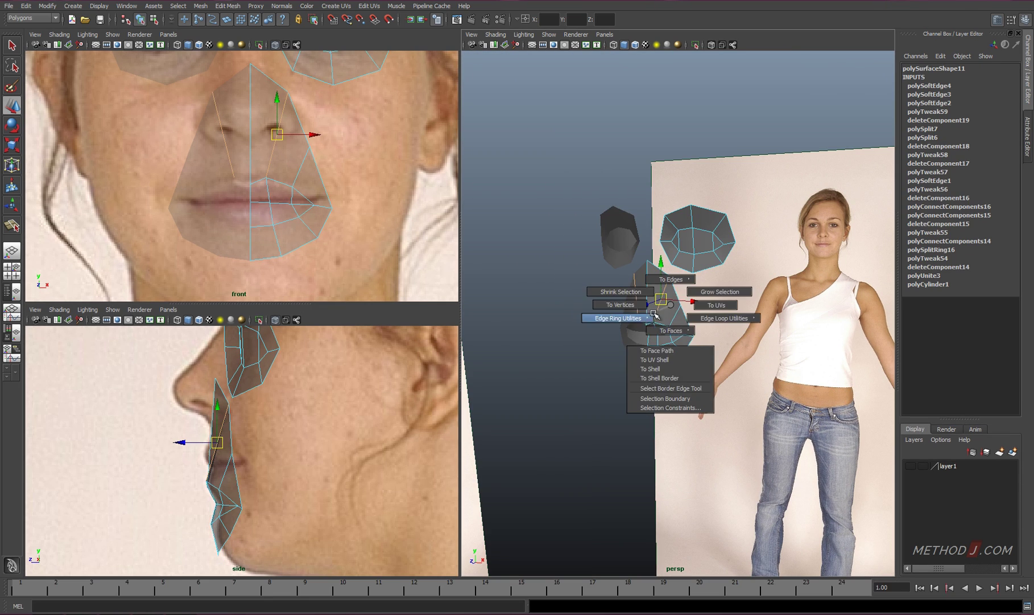
Insert an edge loop across the nose and reposition the nostril vertices.
mouse_move(665, 302)
right_down()
mouse_move(647, 312)
mouse_move(687, 323)
right_up()
click(255, 121)
alt+right_drag(255, 121, 291, 209)
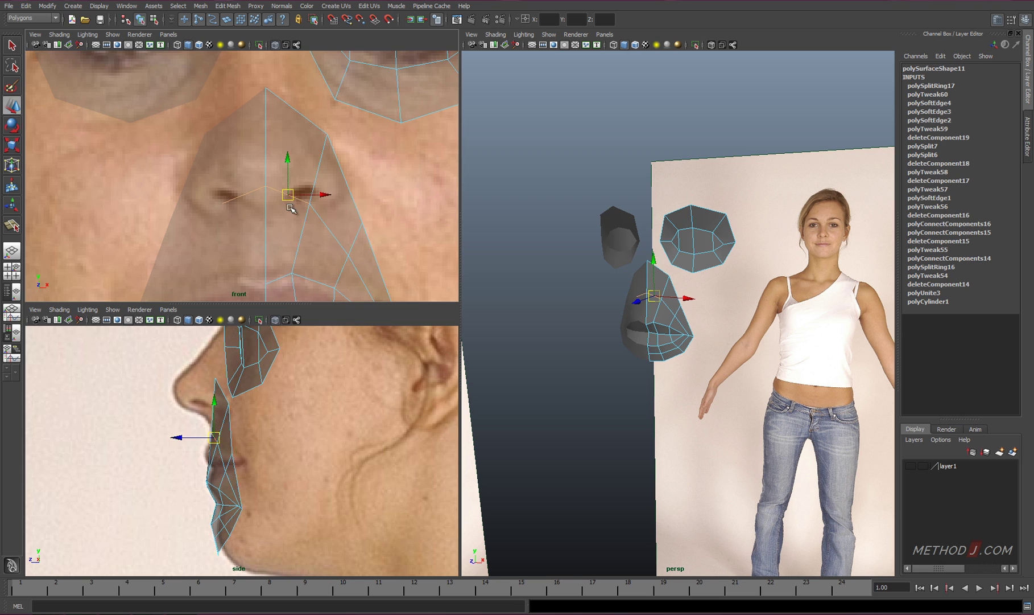
click(318, 208)
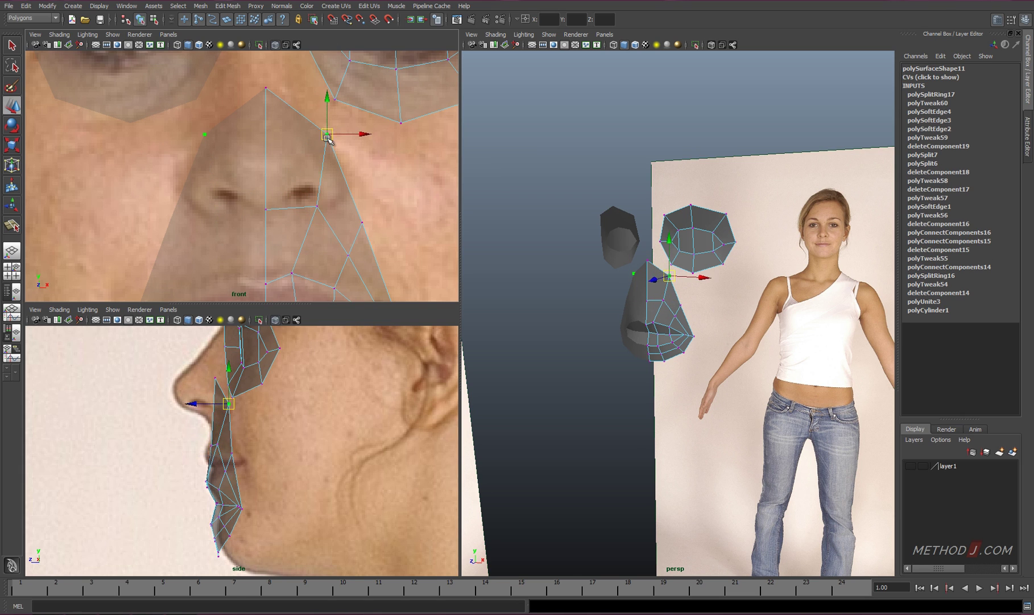
alt+drag(687, 323, 565, 323)
Extrude the nose tip face outward to form the nose.
key(F11)
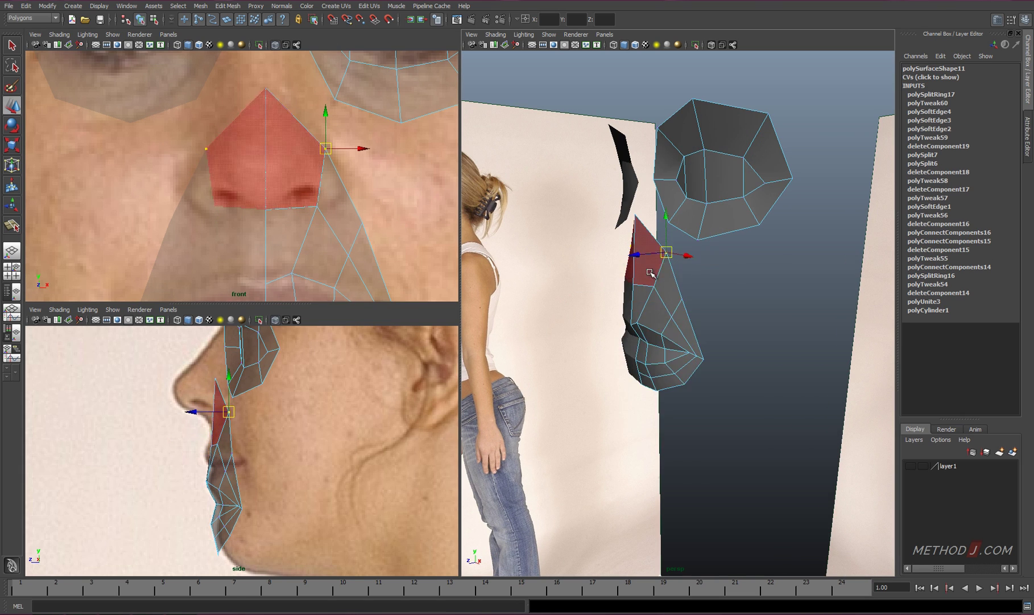
click(267, 162)
key(ctrl+e)
drag(215, 417, 174, 417)
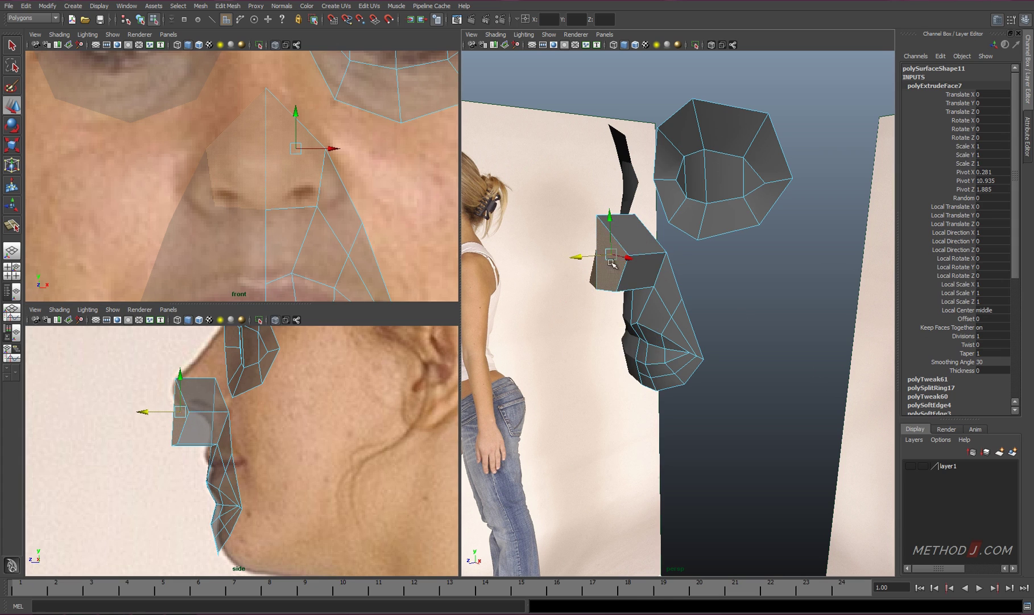
key(F8)
Select the nose's top vertices in the side view and show the perspective view as wireframe.
alt+drag(601, 305, 608, 293)
key(F9)
click(176, 444)
key(w)
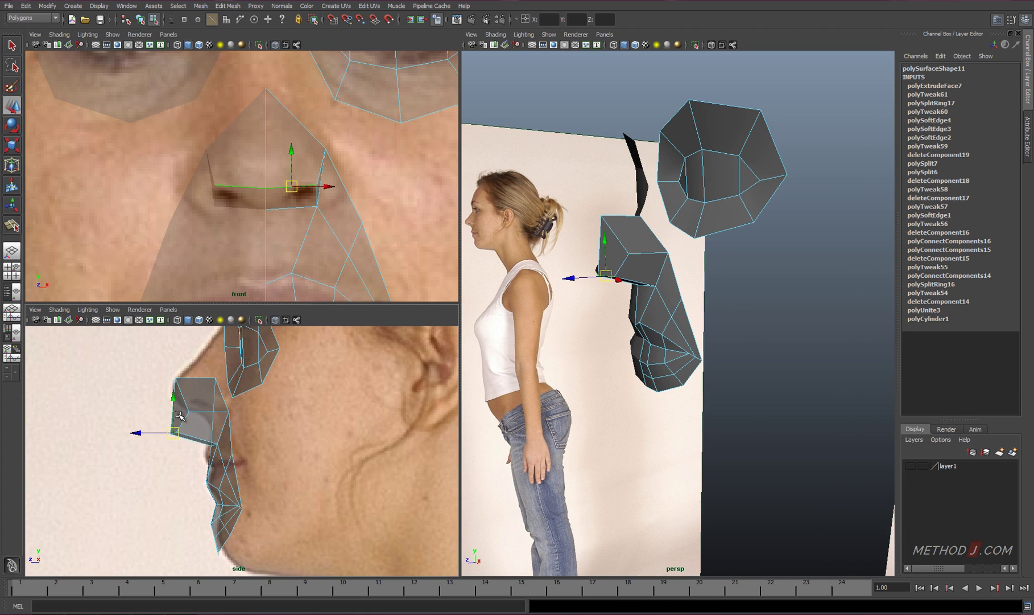
drag(137, 356, 189, 384)
key(4)
mouse_move(630, 316)
alt+mouse_down()
mouse_move(698, 313)
mouse_move(610, 331)
alt+mouse_up()
Extrude the top nose face up toward the brow and restore shaded display.
key(F11)
click(687, 336)
shift+right_drag(273, 432, 299, 432)
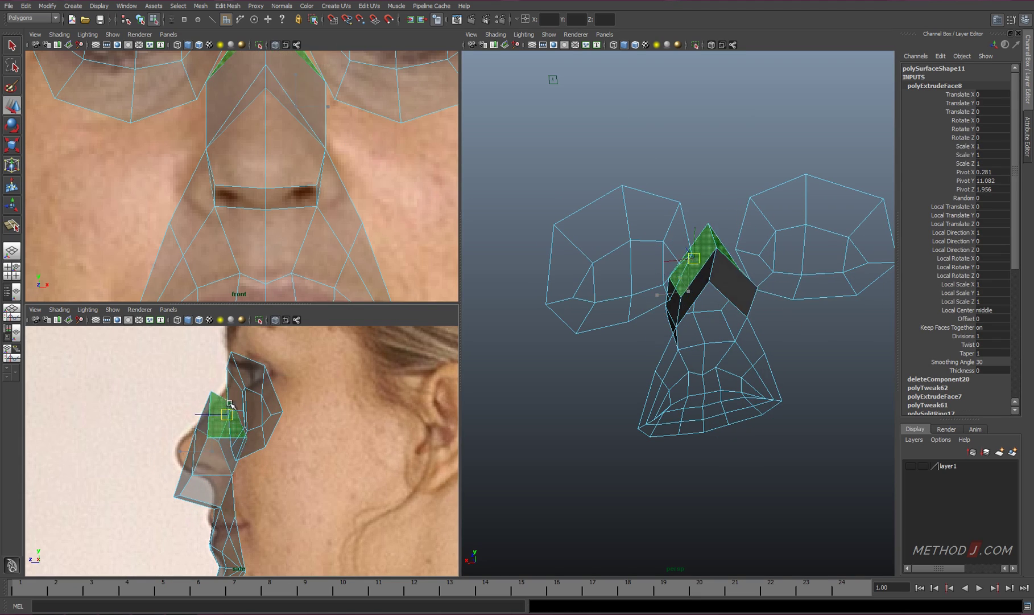
scroll(653, 308, up, 5)
scroll(653, 307, down, 3)
click(679, 386)
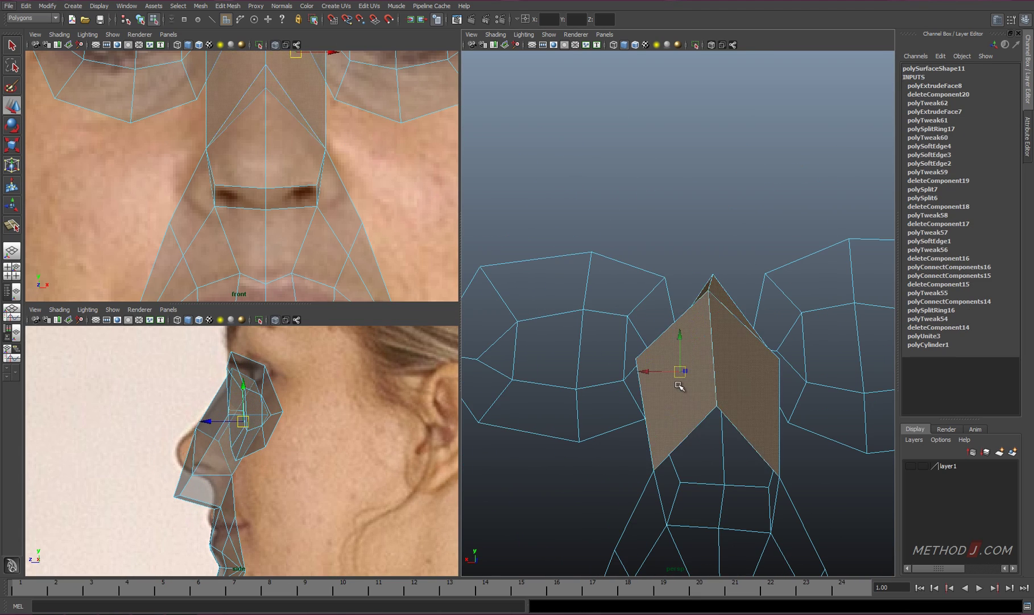
mouse_move(679, 386)
alt+mouse_down()
mouse_move(716, 346)
mouse_move(686, 394)
mouse_move(508, 357)
alt+mouse_up()
key(5)
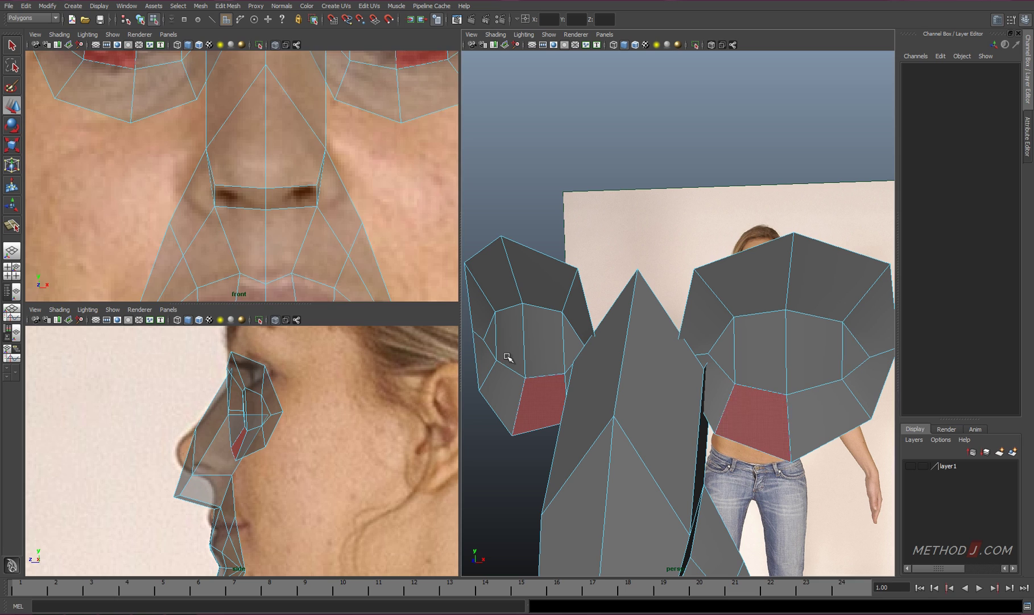
scroll(261, 121, down, 5)
Delete the nose bridge's pointed apex vertex and move a bridge vertex onto the nose midline.
key(F9)
click(271, 83)
key(Delete)
click(315, 192)
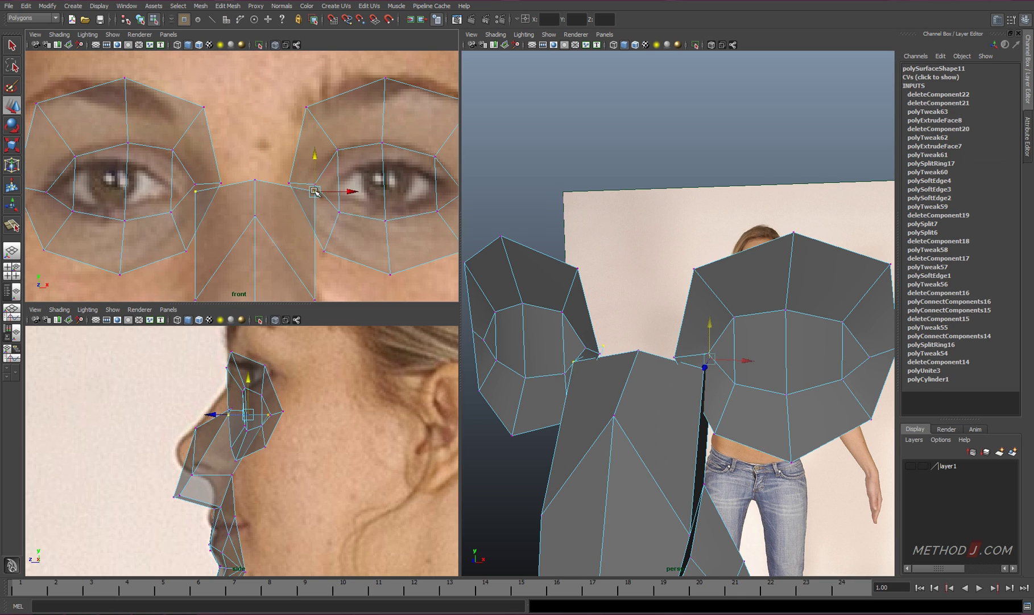
drag(315, 192, 269, 185)
alt+middle_drag(275, 267, 275, 186)
drag(300, 196, 307, 196)
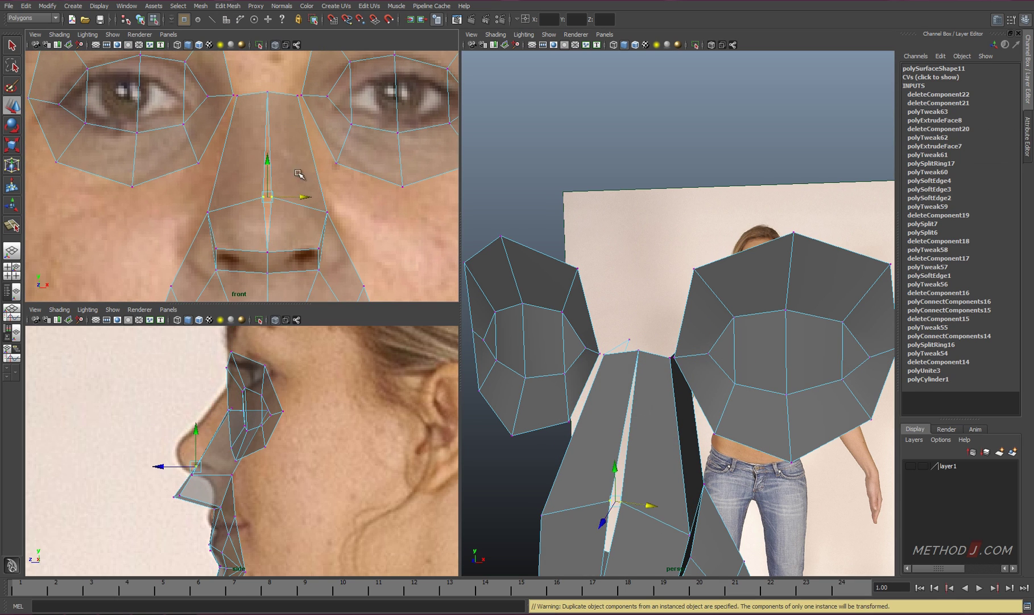
Slide the top nose vertices sideways so the bridge narrows between the eyes.
mouse_move(643, 420)
alt+mouse_down()
mouse_move(679, 363)
mouse_move(687, 300)
mouse_move(590, 374)
mouse_move(658, 231)
mouse_move(612, 222)
alt+mouse_up()
click(685, 293)
scroll(249, 427, up, 3)
click(198, 482)
click(613, 227)
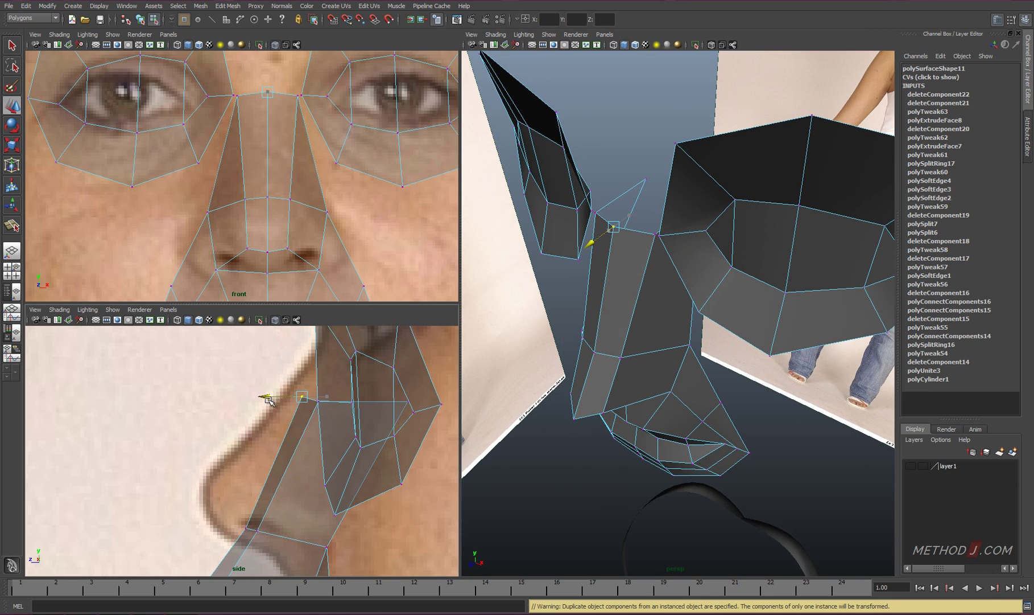
mouse_move(647, 267)
alt+mouse_down()
mouse_move(712, 261)
mouse_move(668, 254)
alt+mouse_up()
middle_drag(366, 97, 320, 115)
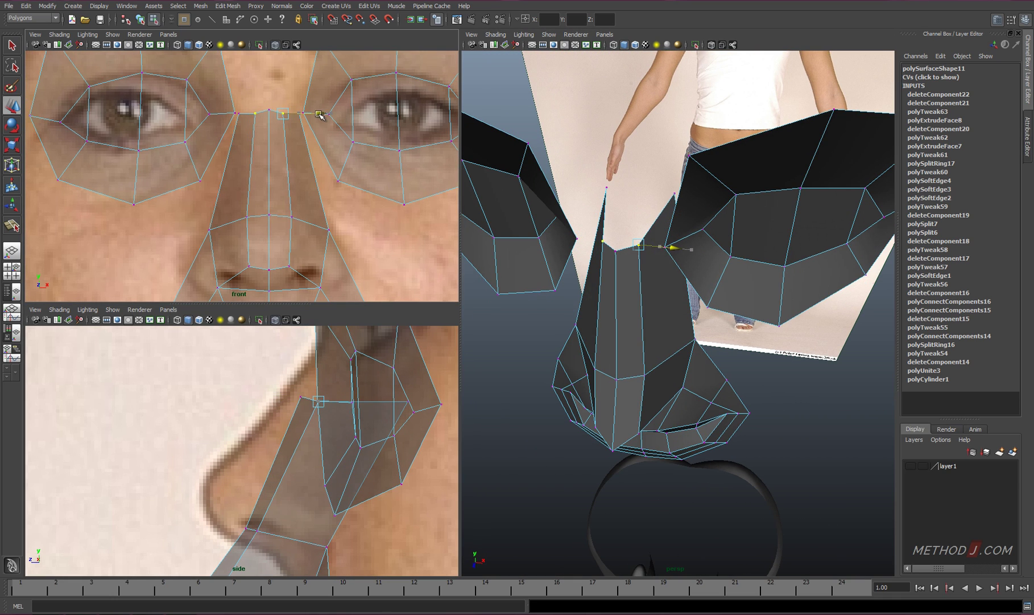
mouse_move(631, 266)
alt+mouse_down()
mouse_move(662, 245)
mouse_move(675, 251)
alt+mouse_up()
alt+drag(675, 251, 648, 237)
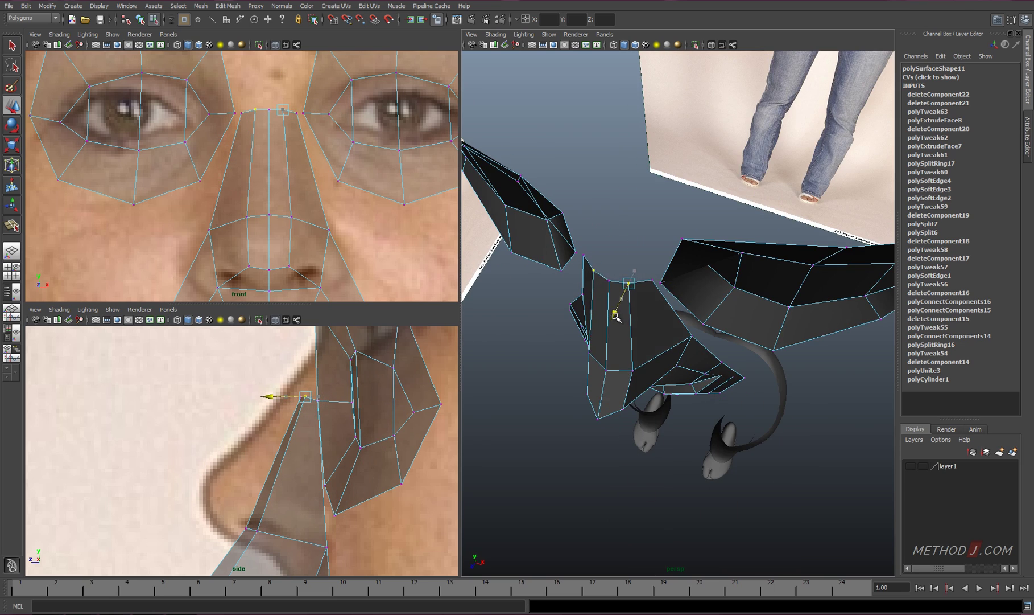
Frame the face mesh and start selecting the lip edges for creasing.
key(f)
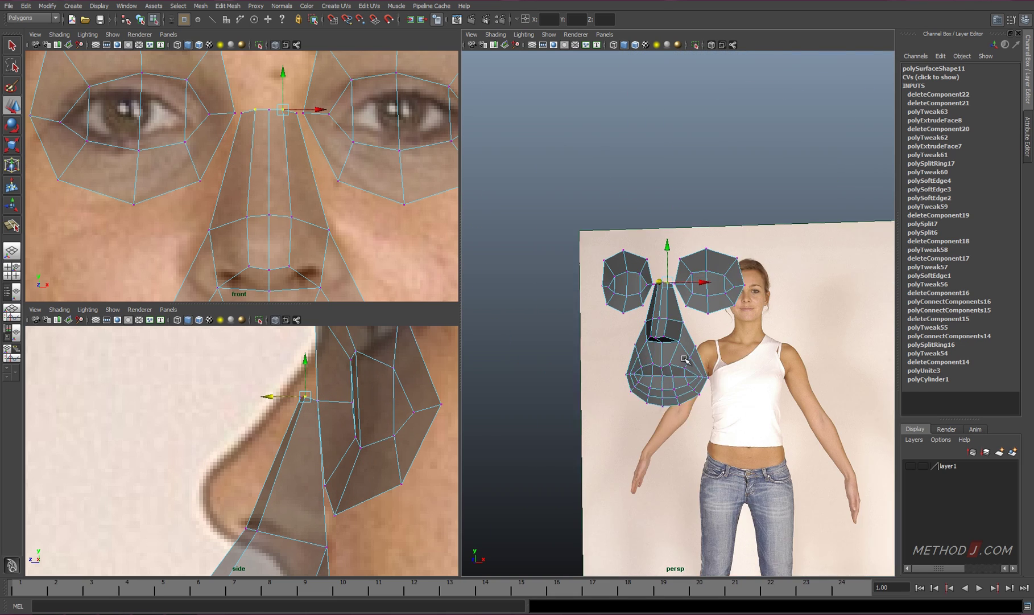
key(F10)
shift+right_drag(658, 347, 670, 393)
Crease the lip edge loop and check it in smooth preview.
middle_drag(659, 401, 667, 401)
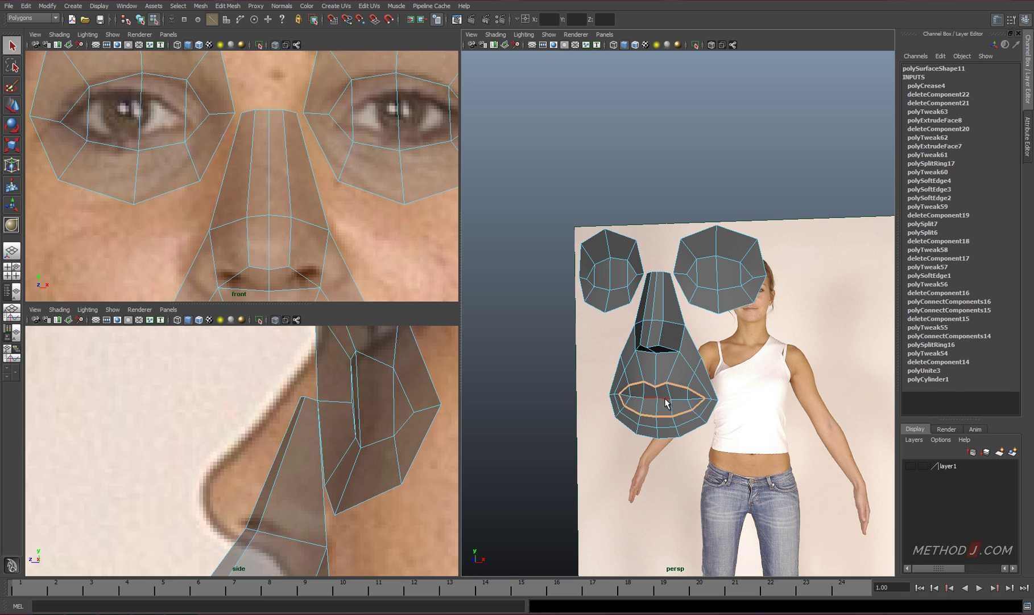
shift+right_drag(616, 404, 657, 381)
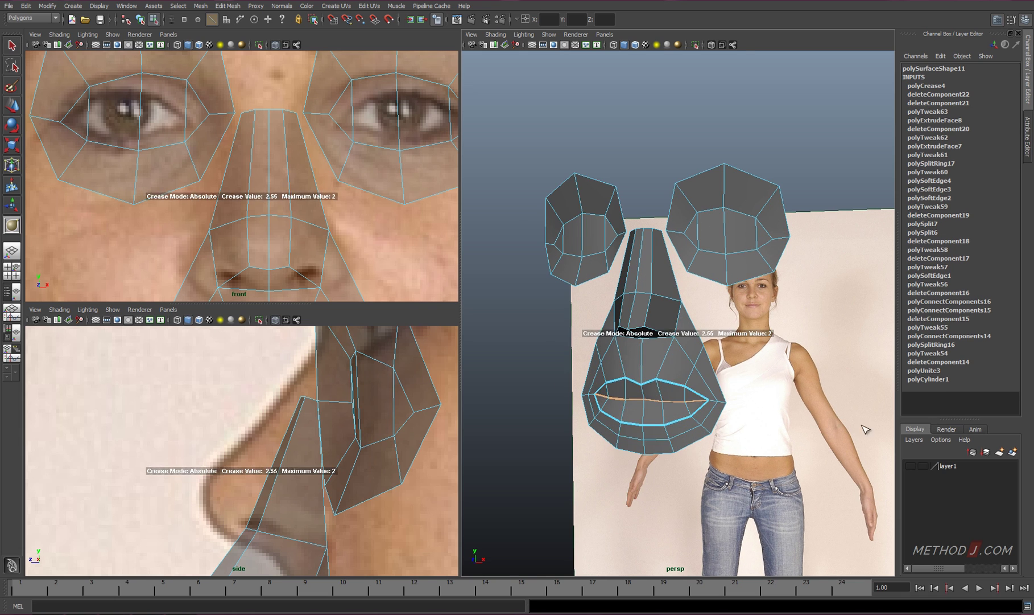
key(3)
mouse_move(658, 381)
alt+mouse_down()
mouse_move(767, 322)
mouse_move(684, 346)
alt+mouse_up()
Extrude the eye ring's outer border edges into a wider ring.
click(598, 359)
key(w)
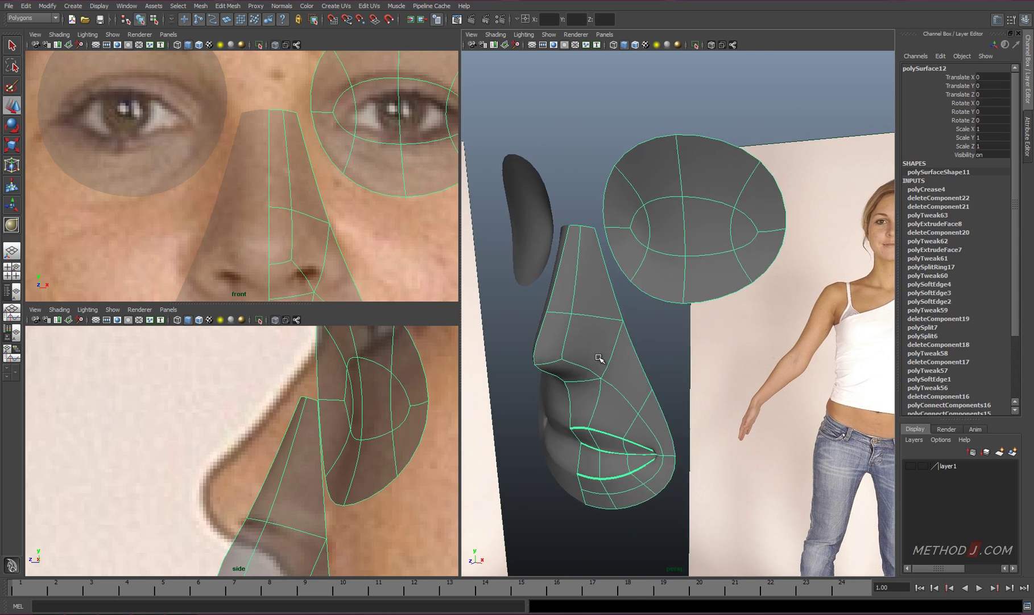
alt+drag(598, 363, 629, 276)
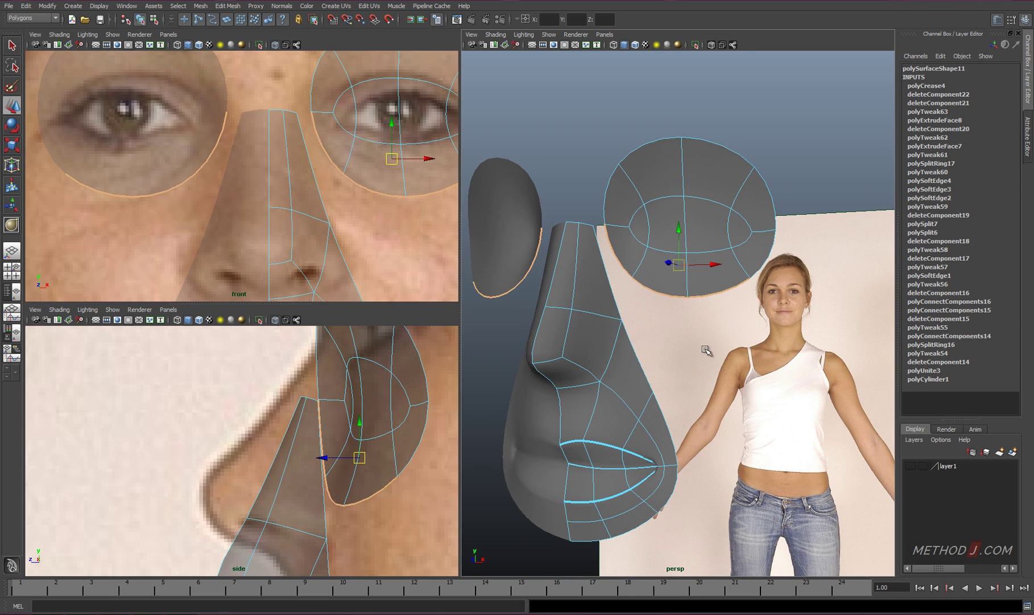
shift+right_drag(708, 350, 708, 437)
With smooth preview off, pull the extruded eye-ring edges down over the cheek.
key(1)
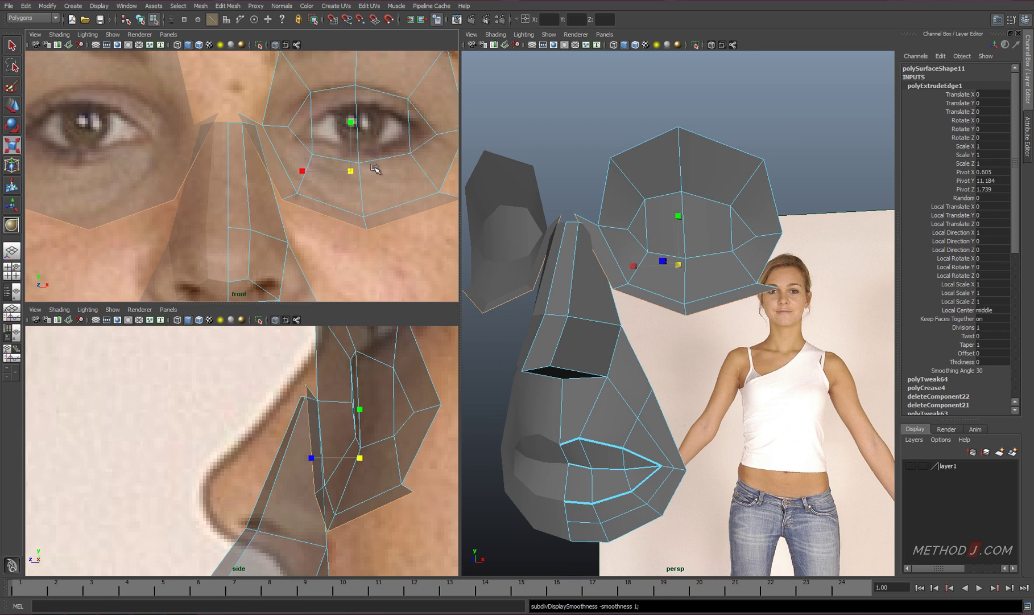
key(w)
drag(356, 182, 346, 233)
alt+middle_drag(346, 233, 298, 216)
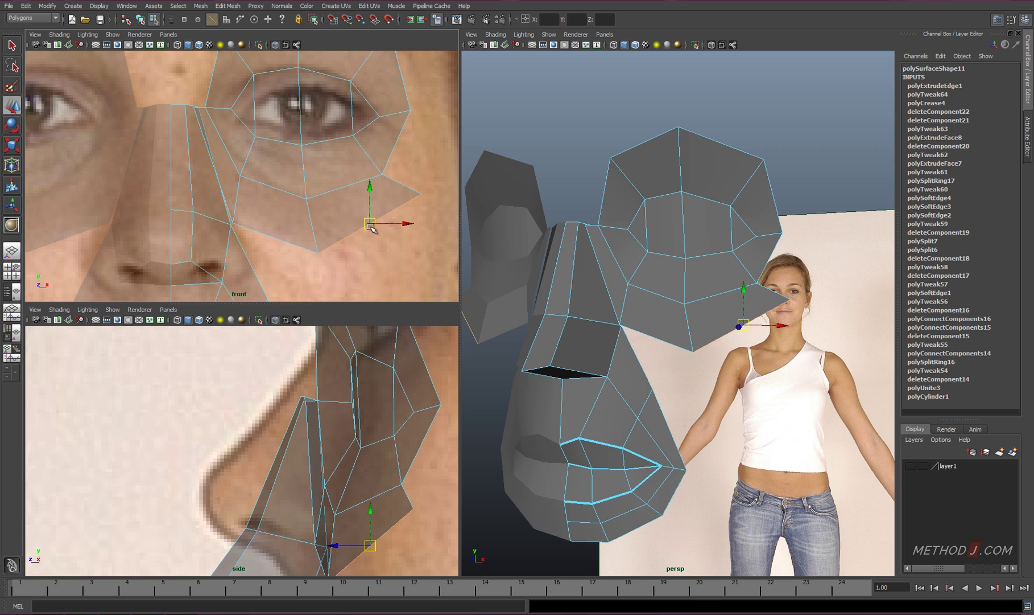
right_drag(391, 208, 352, 209)
click(387, 227)
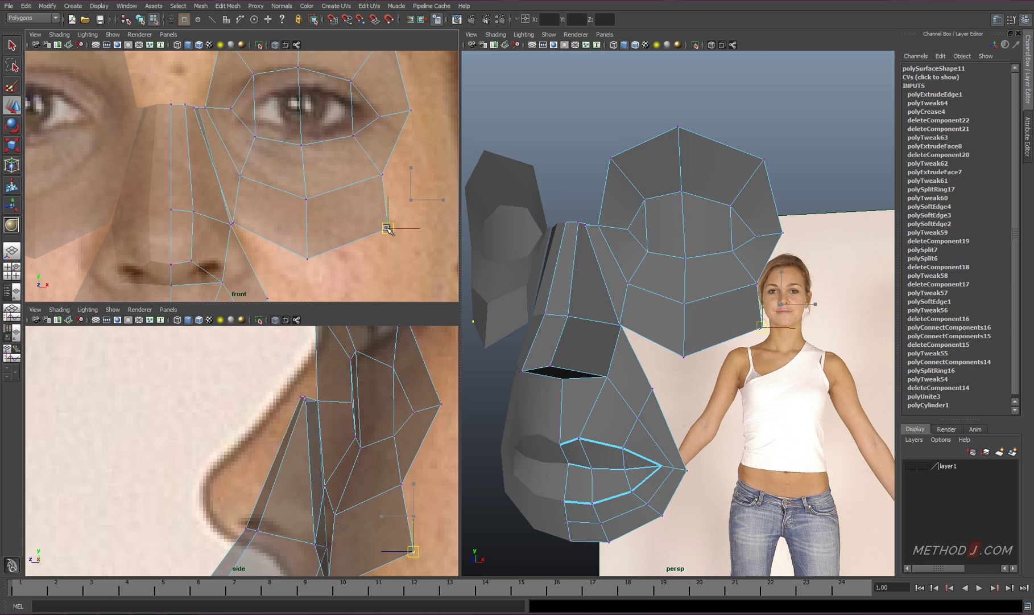
Weld the eye-ring corner vertices onto the nose bridge's top vertices.
drag(300, 271, 301, 270)
click(194, 107)
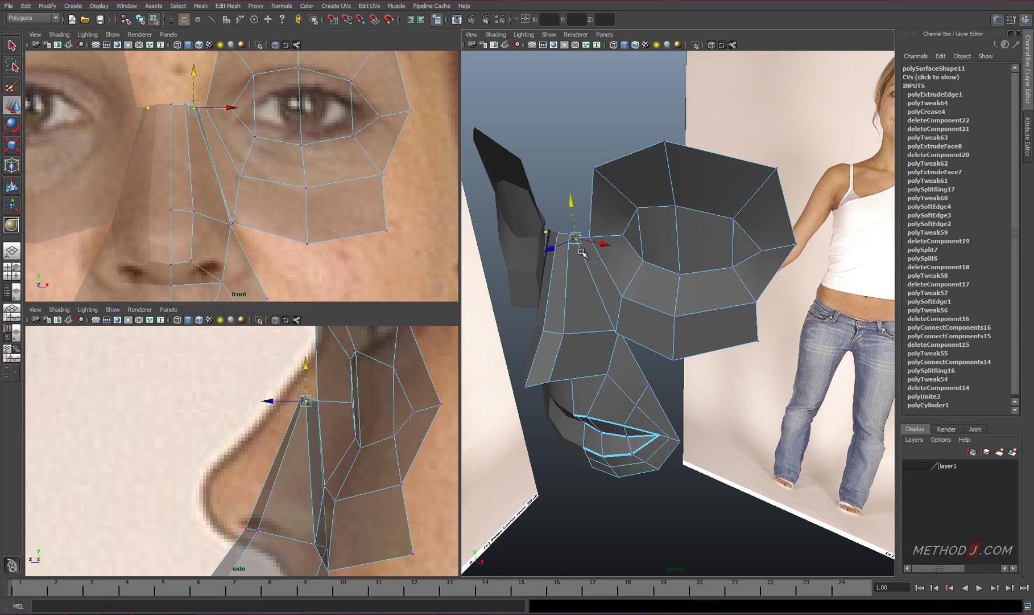
key(f)
drag(700, 305, 700, 305)
scroll(678, 307, down, 3)
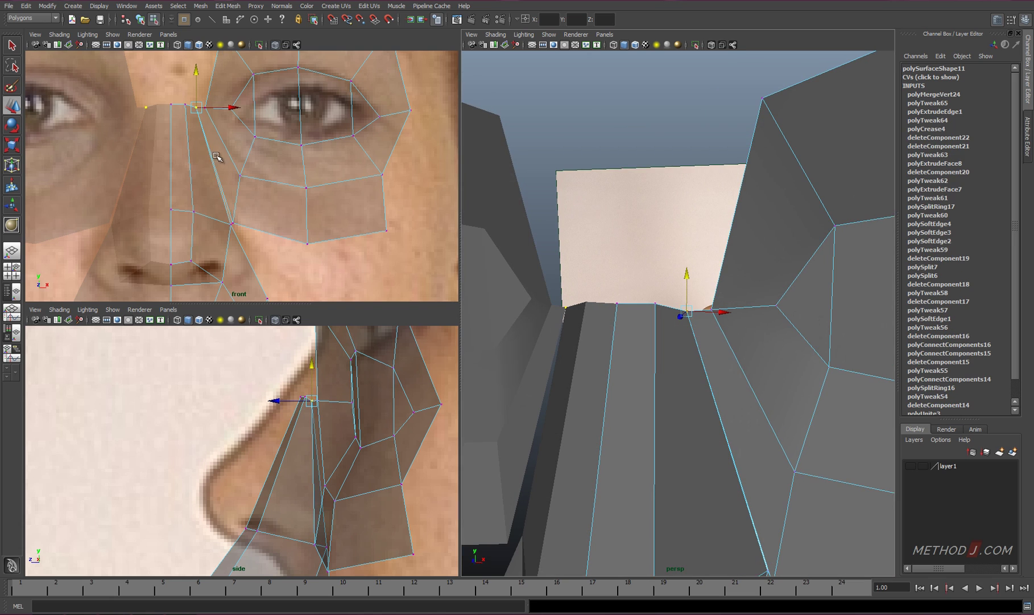
scroll(234, 129, up, 3)
drag(235, 131, 271, 136)
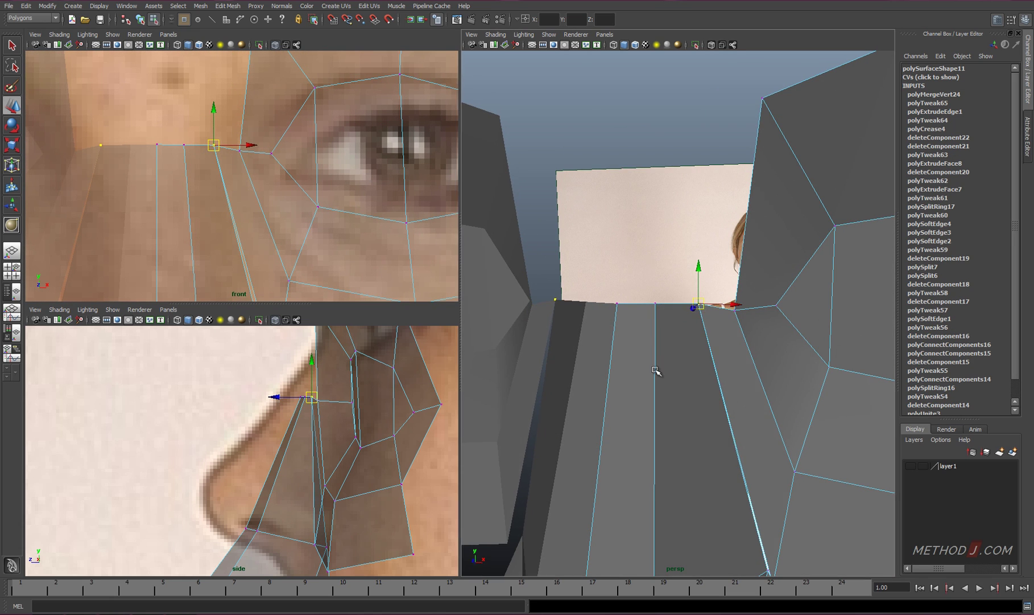
mouse_move(656, 370)
alt+mouse_down()
mouse_move(679, 242)
mouse_move(624, 328)
alt+mouse_up()
click(682, 220)
click(667, 220)
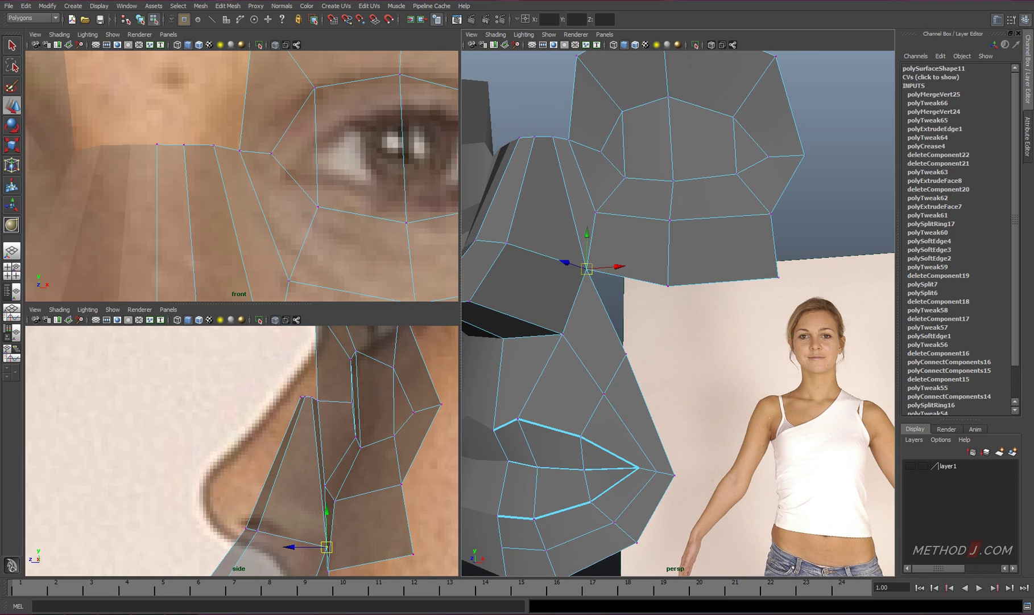
scroll(706, 238, up, 3)
Weld a cheek vertex onto its neighbour and delete the stray triangular face.
right_drag(602, 231, 602, 314)
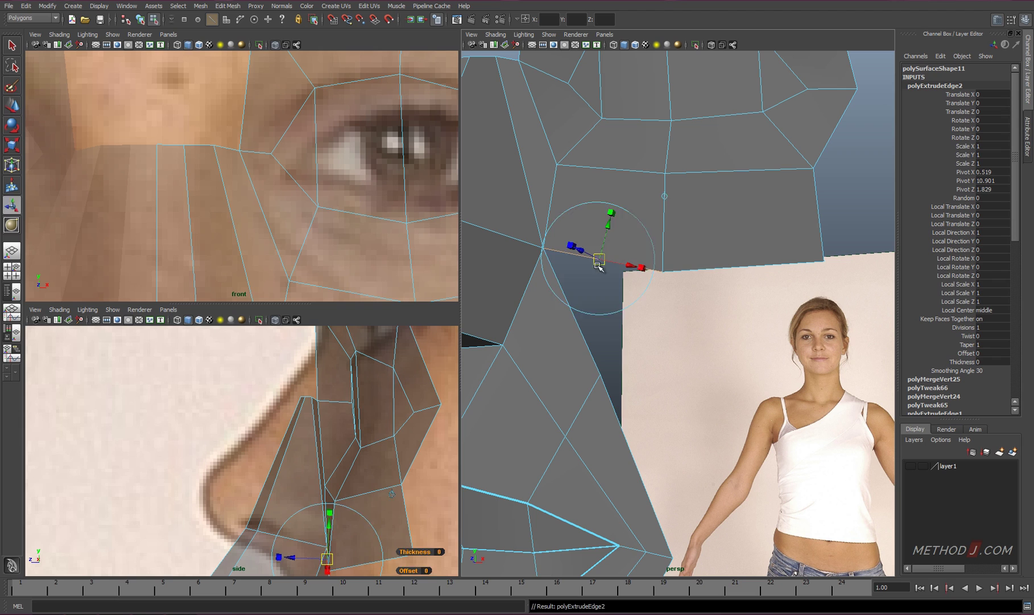
drag(599, 259, 598, 319)
shift+right_drag(614, 315, 602, 307)
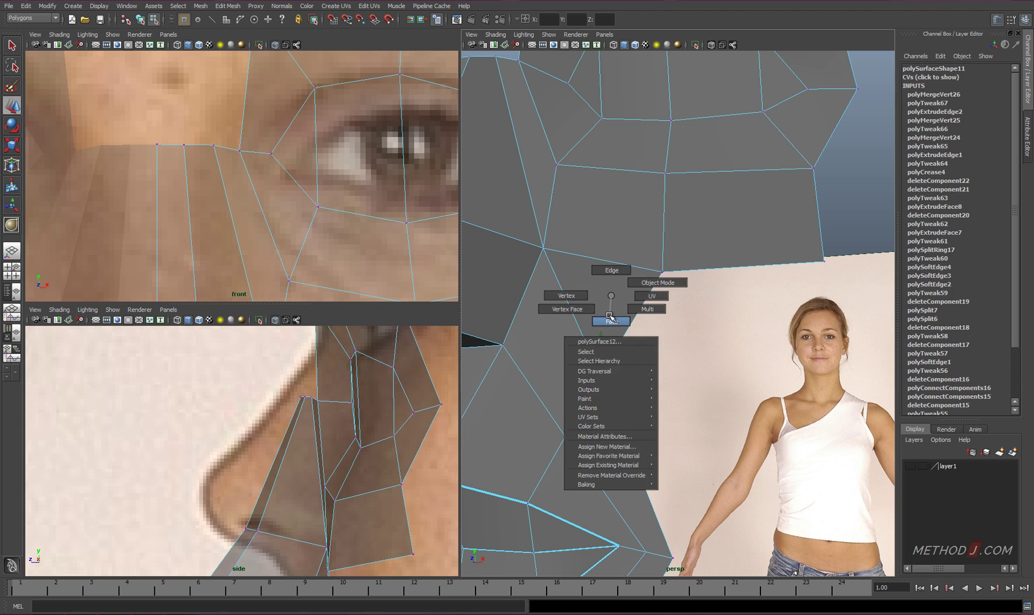
click(607, 375)
mouse_move(607, 374)
alt+mouse_down()
mouse_move(665, 261)
mouse_move(691, 297)
mouse_move(669, 273)
mouse_move(687, 221)
mouse_move(590, 73)
mouse_move(683, 301)
alt+mouse_up()
key(Delete)
Merge the nose-side vertices onto their neighbouring vertices.
click(671, 274)
click(590, 73)
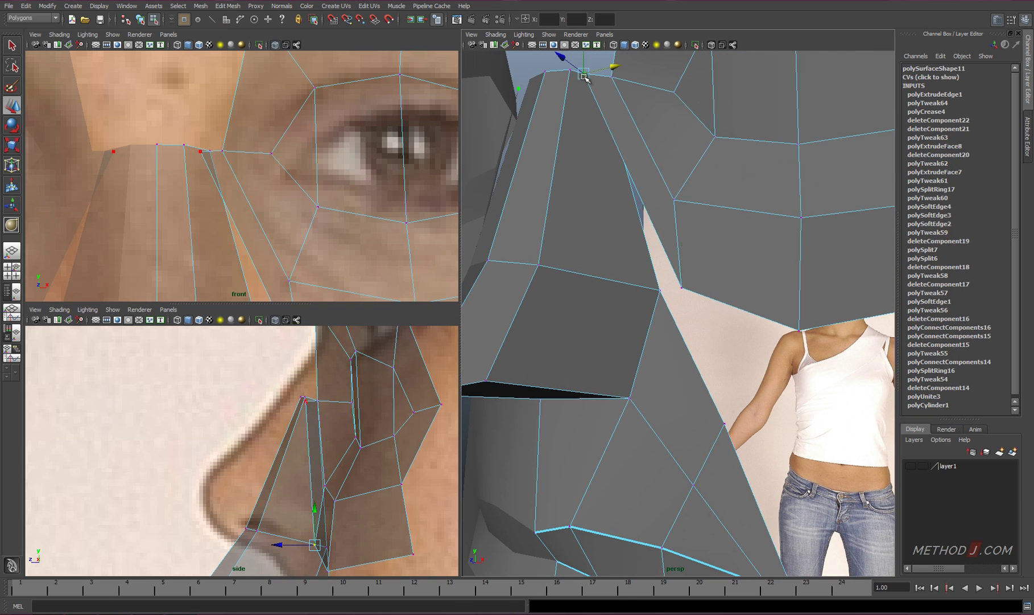
drag(586, 75, 610, 96)
shift+right_drag(635, 86, 647, 77)
alt+drag(647, 77, 667, 284)
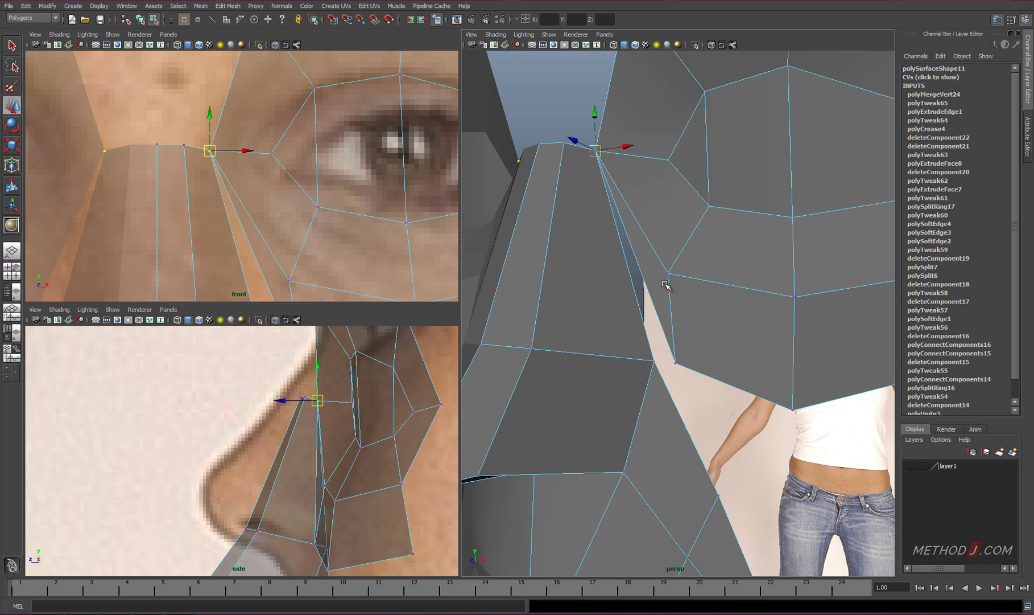
shift+right_drag(625, 184, 646, 172)
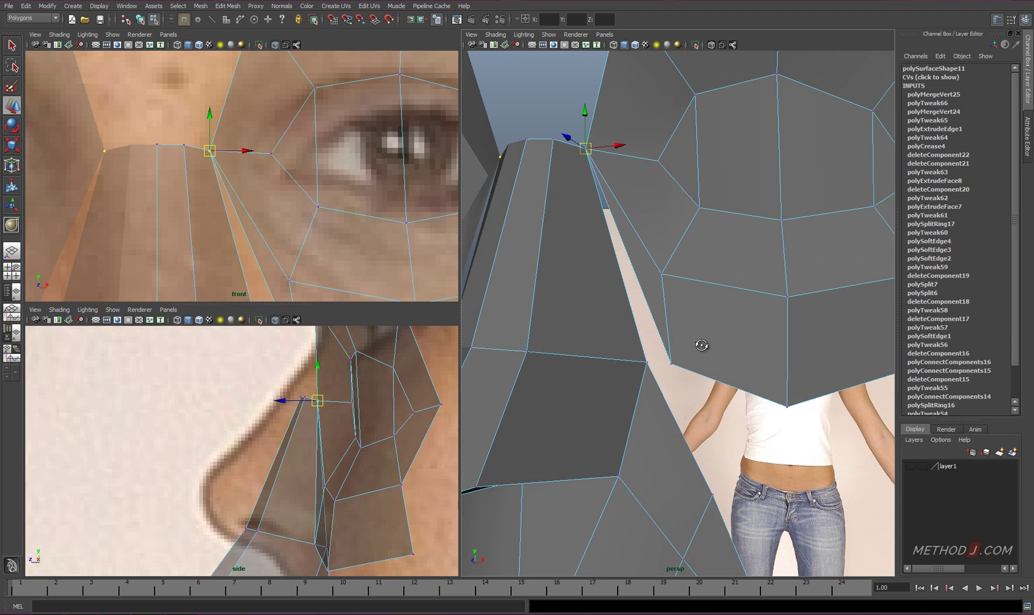
click(644, 364)
mouse_move(646, 172)
alt+mouse_down()
mouse_move(669, 356)
mouse_move(692, 369)
alt+mouse_up()
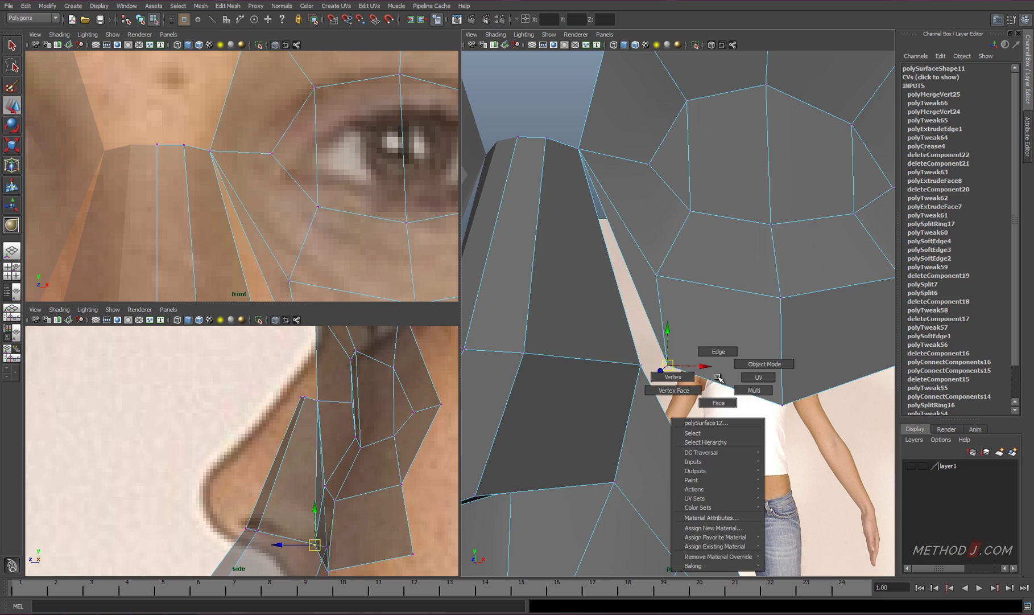
shift+right_drag(692, 369, 712, 404)
Extrude the lower cheek edge, merge the overlapping vertices beside the nostril, and fill the hole.
alt+drag(711, 404, 697, 256)
scroll(292, 238, down, 3)
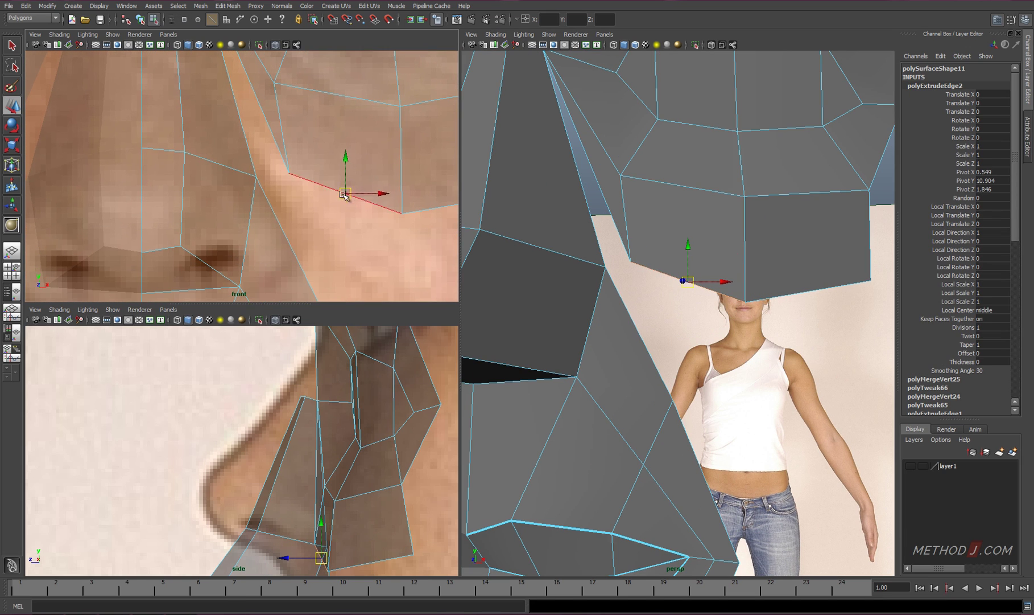
right_drag(299, 201, 258, 203)
click(277, 185)
alt+middle_drag(278, 184, 348, 181)
mouse_move(348, 181)
mouse_down()
mouse_move(375, 156)
mouse_move(226, 100)
mouse_up()
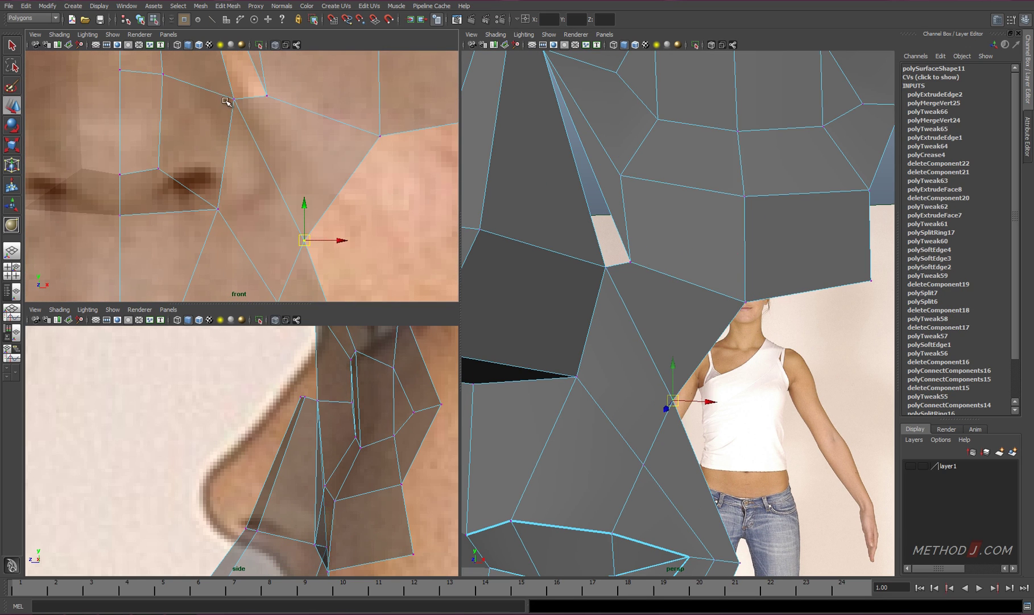
shift+right_drag(327, 163, 331, 159)
shift+right_drag(619, 213, 631, 271)
alt+drag(630, 271, 658, 266)
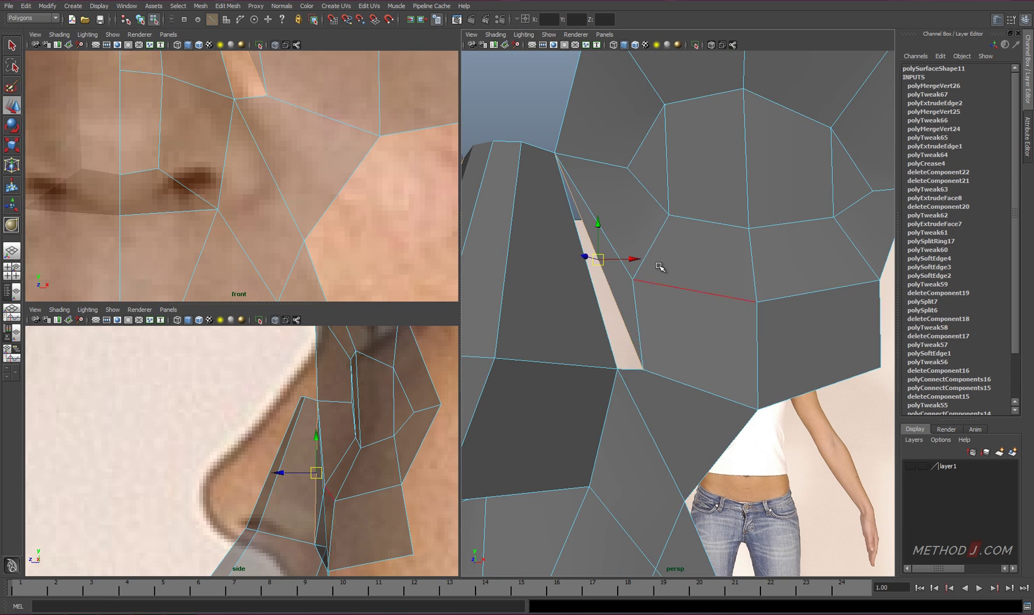
Extrude the open edges beside the nose and weld the new vertex to its neighbour.
mouse_move(667, 363)
alt+mouse_down()
mouse_move(635, 288)
mouse_move(577, 330)
mouse_move(653, 296)
alt+mouse_up()
mouse_move(653, 296)
shift+right_down()
mouse_move(616, 247)
mouse_move(577, 259)
shift+right_up()
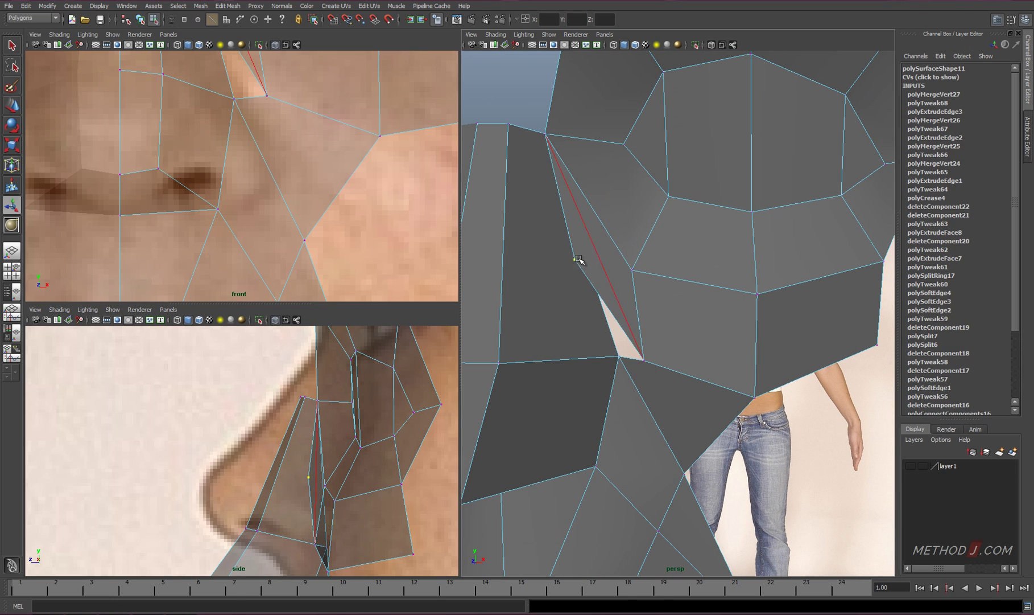
key(w)
mouse_move(606, 342)
mouse_down()
mouse_move(667, 340)
mouse_move(646, 319)
mouse_up()
click(643, 311)
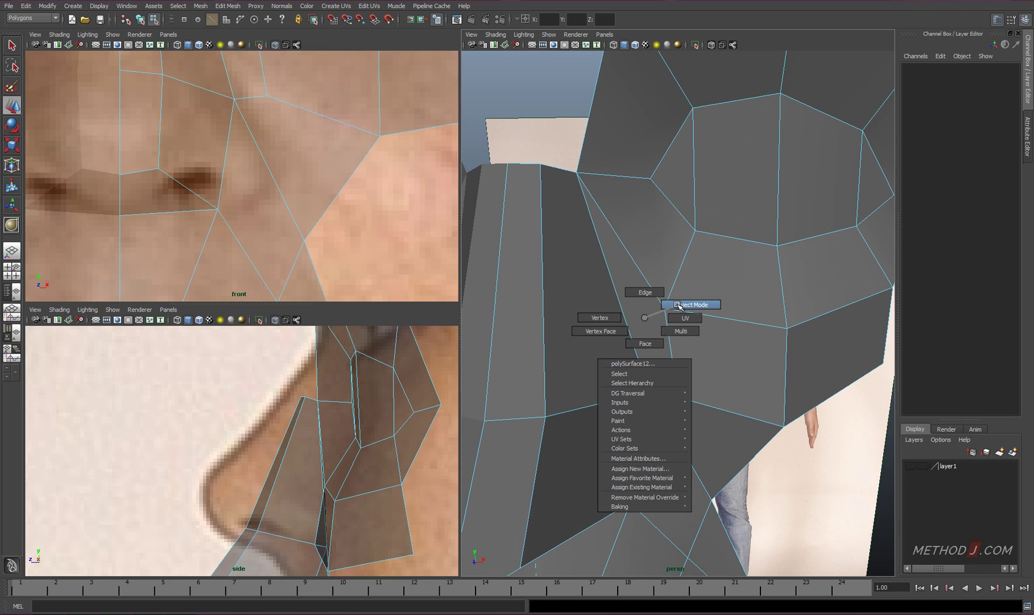
Split a new edge across the nose-side faces and move its vertex to match the reference.
shift+right_drag(647, 319, 691, 305)
key(q)
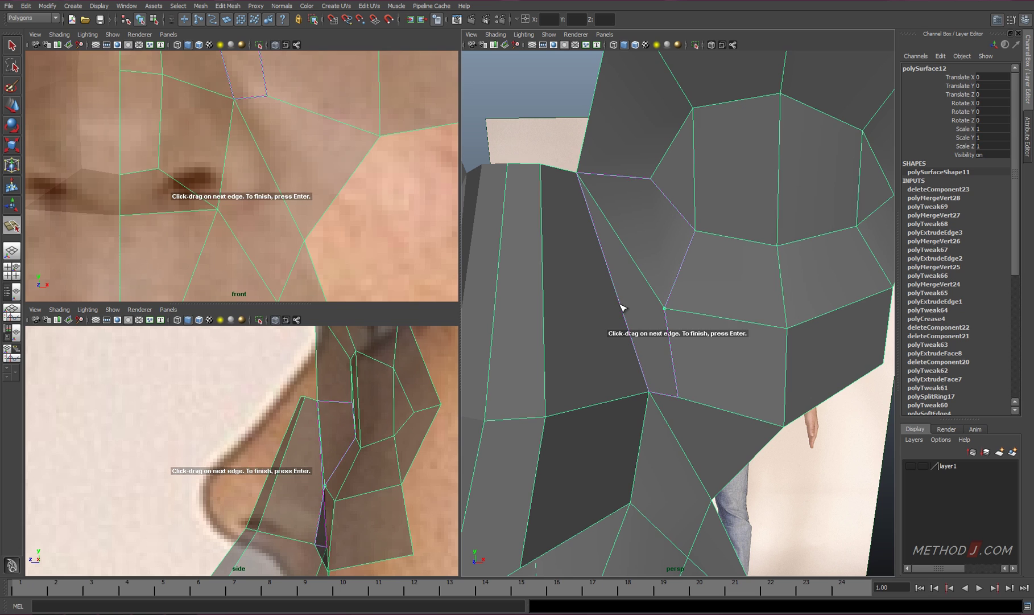
click(537, 303)
key(Return)
scroll(300, 421, up, 3)
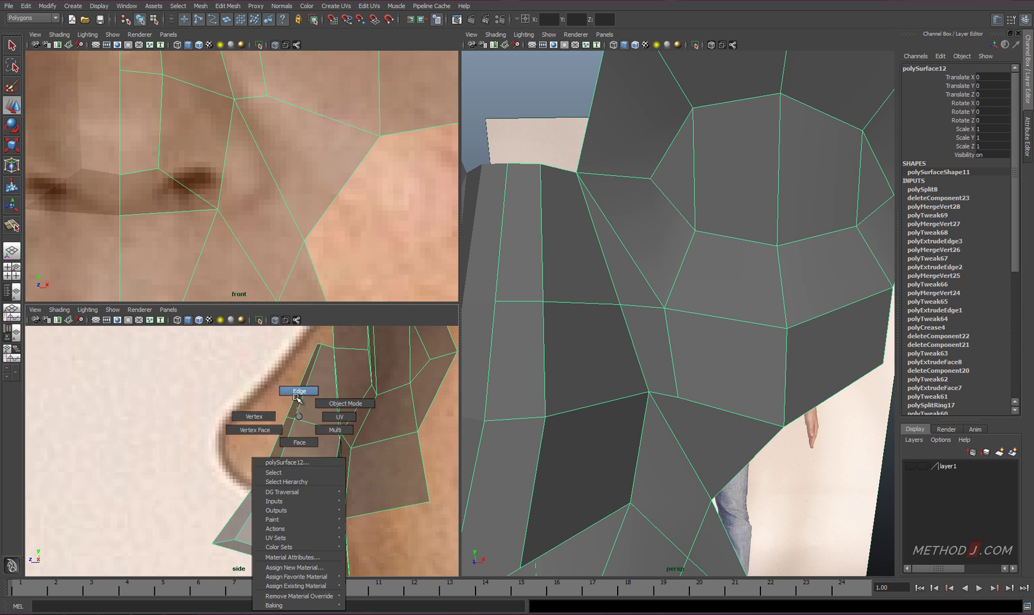
right_drag(300, 396, 300, 372)
click(290, 418)
mouse_move(501, 340)
alt+mouse_down()
mouse_move(596, 313)
mouse_move(593, 347)
alt+mouse_up()
right_drag(594, 347, 609, 285)
alt+drag(623, 269, 607, 326)
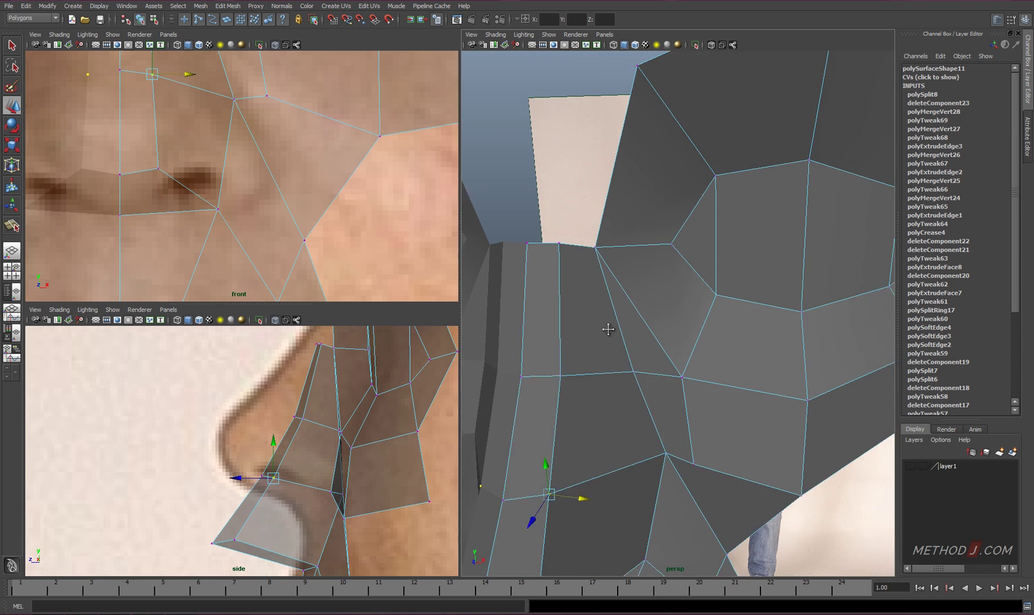
Cut a second edge split across another face near the nose.
shift+right_drag(608, 326, 612, 338)
click(638, 353)
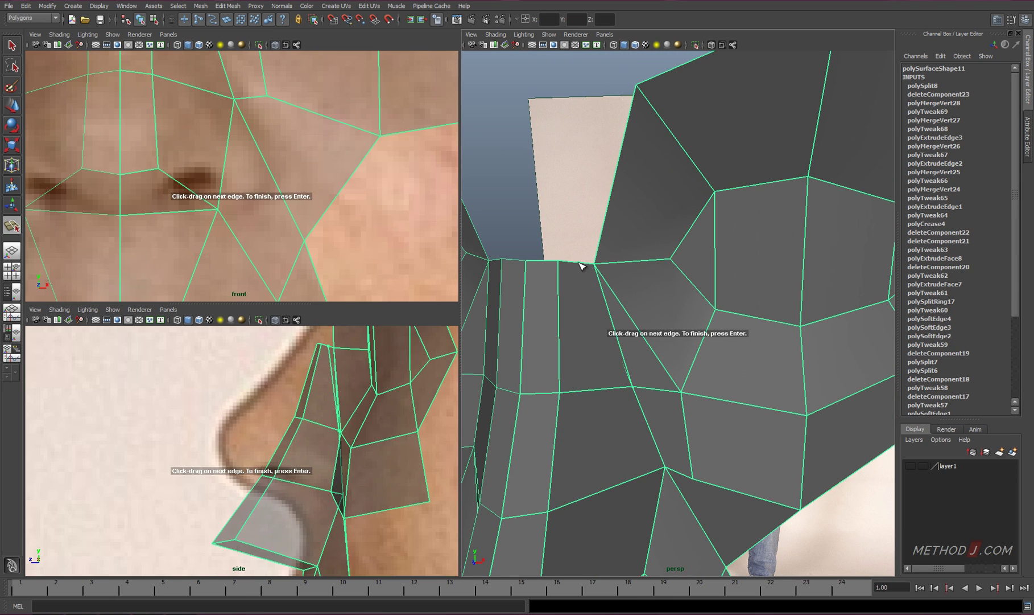
key(Return)
click(608, 275)
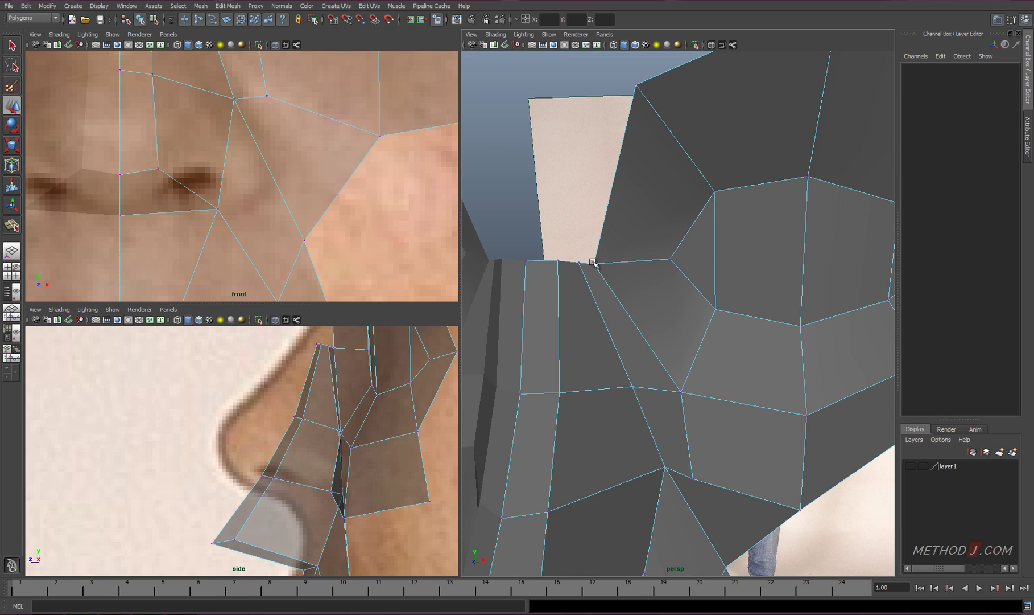
Reposition the vertices along the top of the nose side and at the mouth corner.
click(614, 261)
alt+middle_drag(143, 87, 168, 142)
click(578, 263)
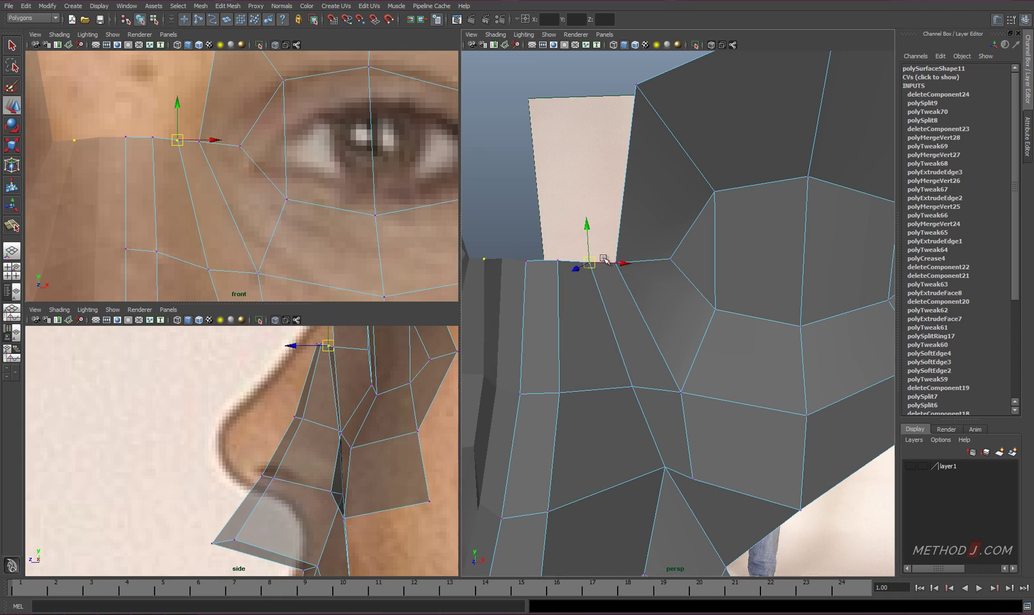
mouse_move(578, 262)
alt+mouse_down()
mouse_move(669, 298)
mouse_move(658, 243)
mouse_move(730, 305)
alt+mouse_up()
alt+right_drag(730, 305, 620, 323)
alt+drag(619, 323, 632, 372)
click(631, 438)
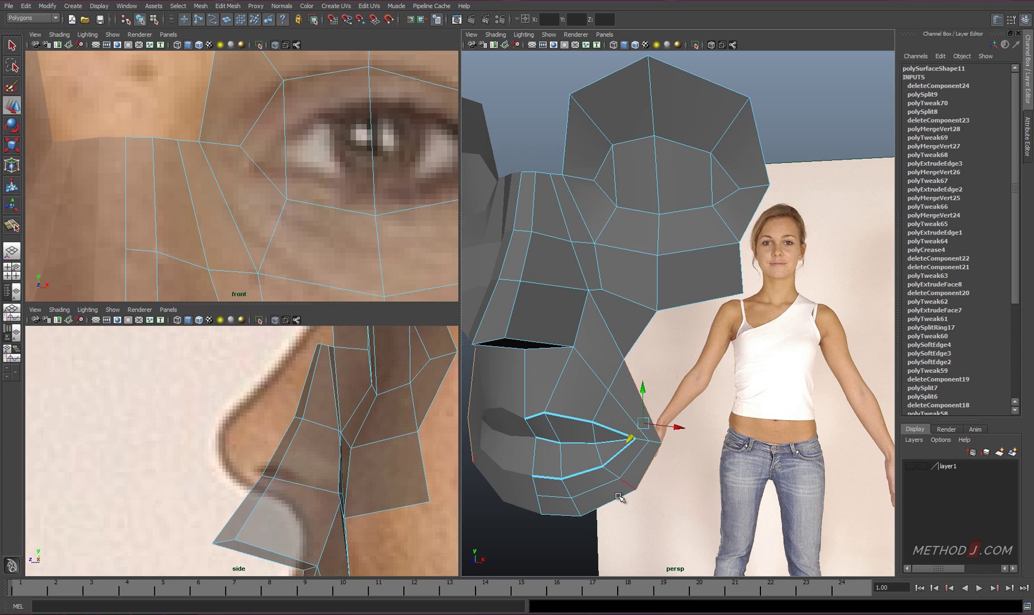
scroll(340, 191, down, 5)
Extrude the edges around the mouth and push the new ring outward.
key(f)
scroll(340, 211, down, 3)
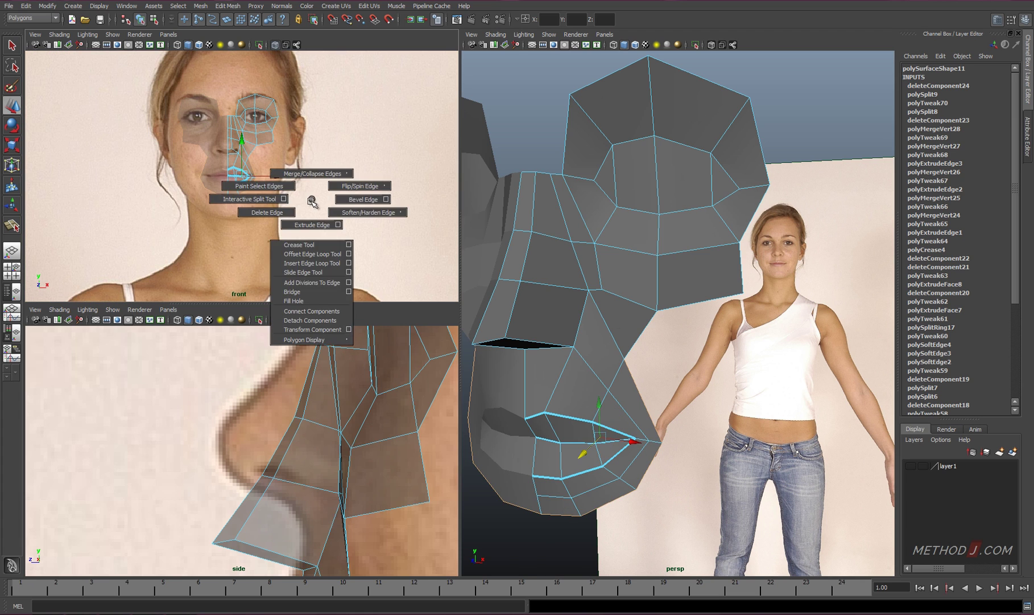
shift+right_drag(311, 202, 248, 200)
drag(552, 488, 551, 505)
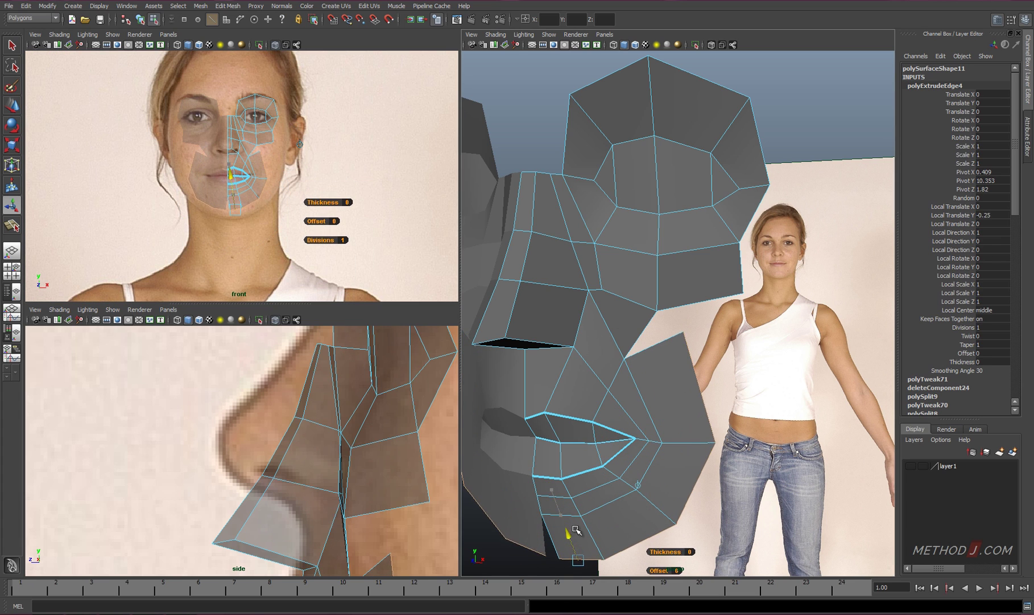
alt+right_drag(614, 404, 663, 356)
Merge two vertices below the mouth and reposition the merged vertex.
right_drag(664, 357, 641, 357)
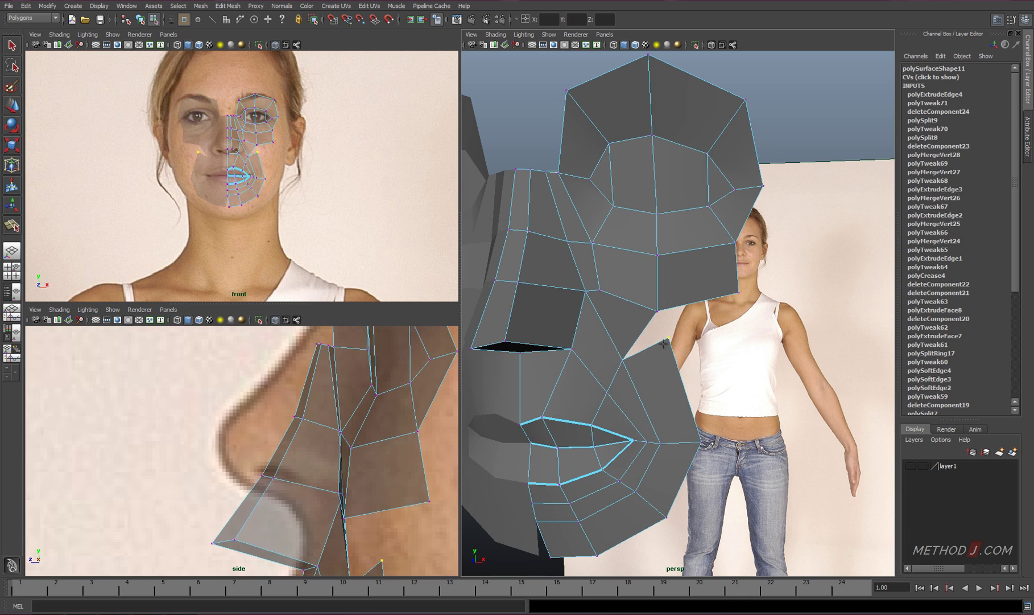
mouse_move(653, 351)
alt+mouse_down()
mouse_move(653, 288)
mouse_move(691, 326)
alt+mouse_up()
click(658, 290)
alt+middle_drag(691, 326, 669, 340)
scroll(315, 194, up, 4)
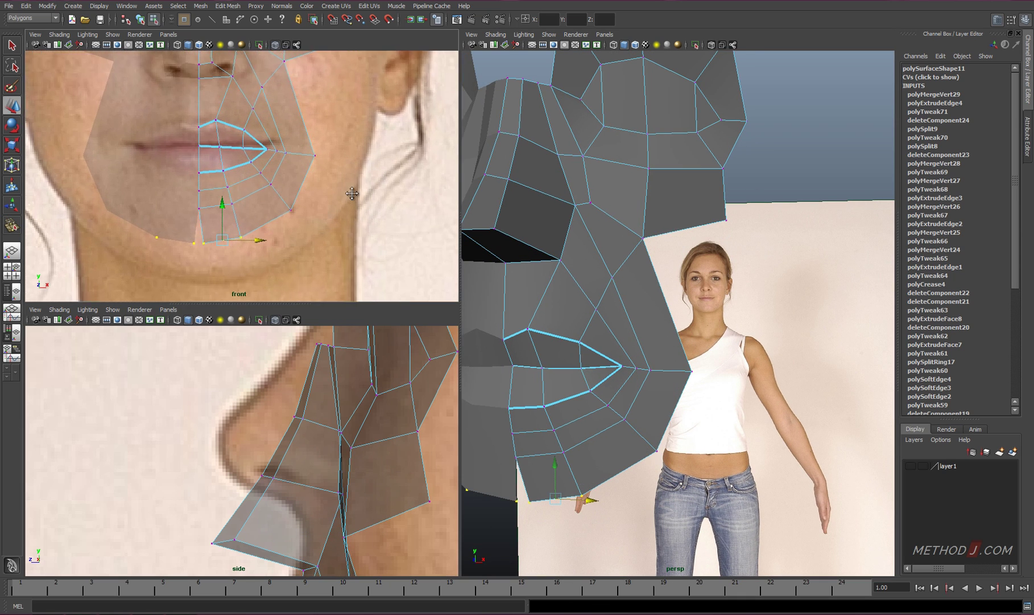
scroll(307, 223, up, 3)
Move the chin and nose-side vertices to match the front and side reference profiles.
alt+middle_drag(351, 517, 352, 336)
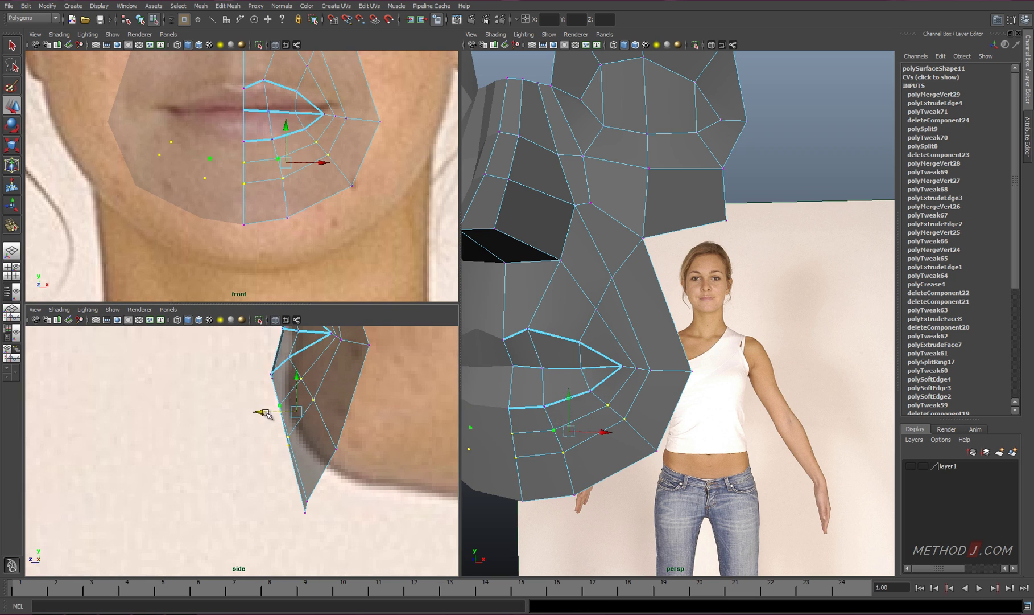
drag(265, 413, 279, 395)
click(313, 373)
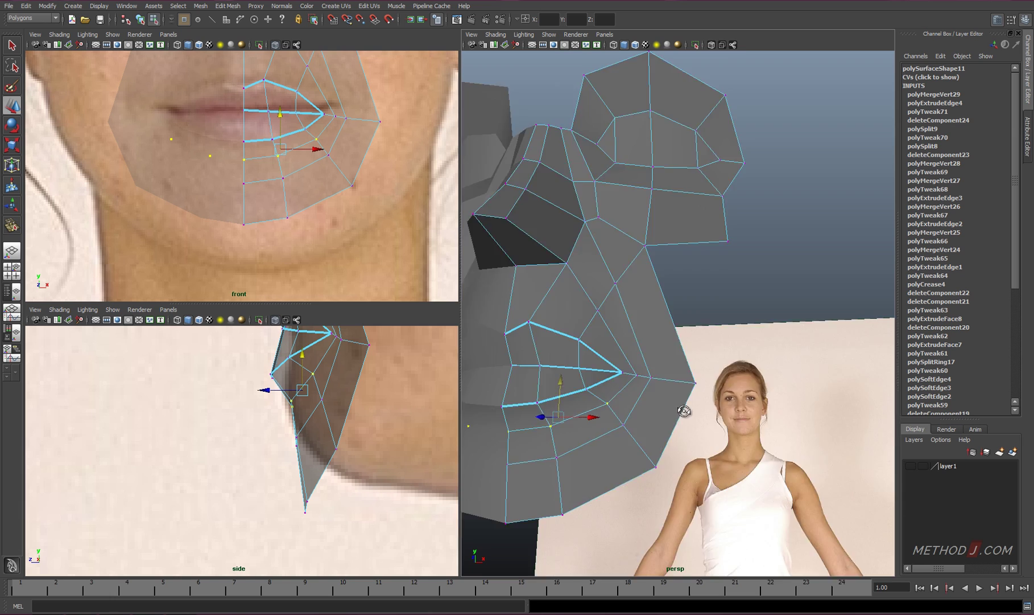
mouse_move(614, 364)
alt+mouse_down()
mouse_move(657, 353)
mouse_move(566, 348)
alt+mouse_up()
alt+middle_drag(358, 121, 338, 178)
click(338, 178)
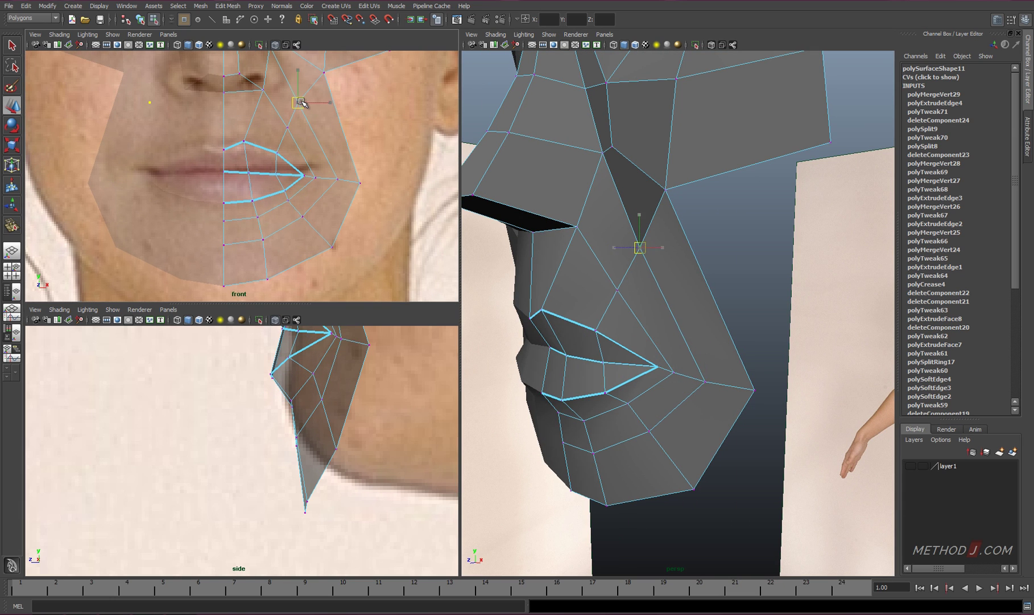
alt+middle_drag(355, 296, 287, 267)
click(248, 231)
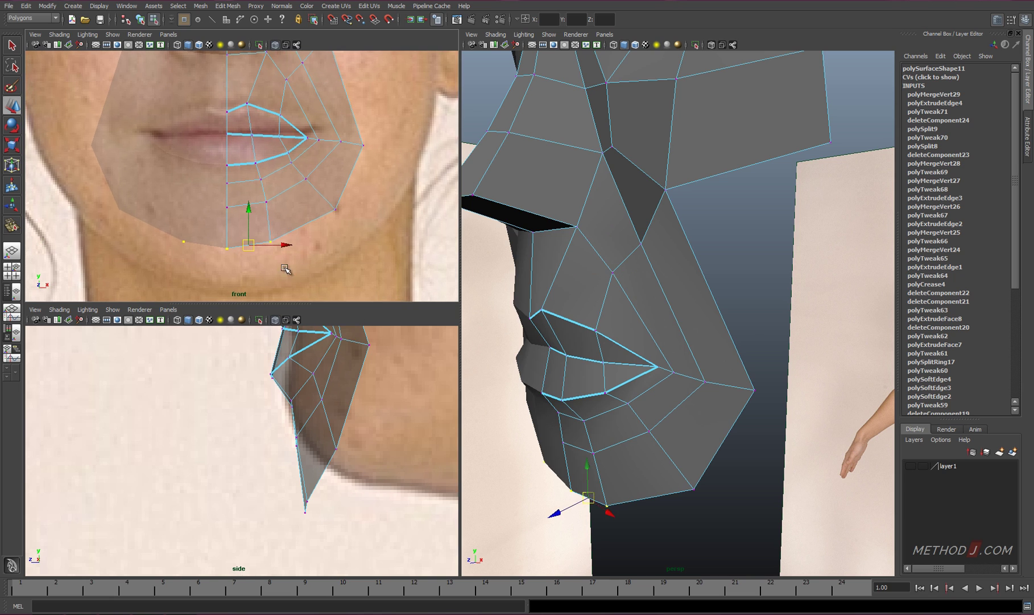
mouse_move(614, 420)
alt+mouse_down()
mouse_move(670, 424)
mouse_move(663, 267)
alt+mouse_up()
right_click(663, 267)
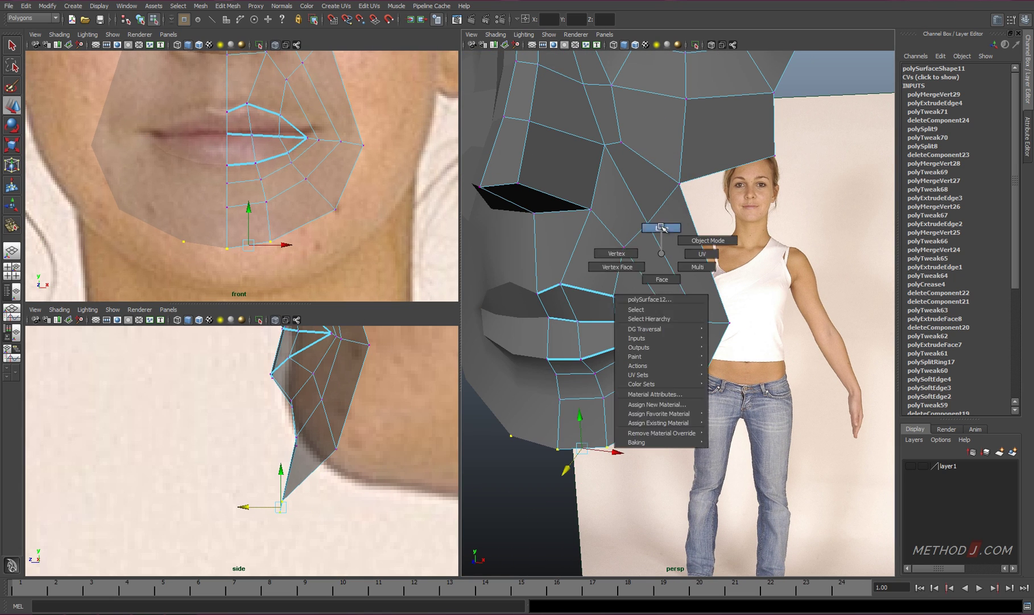
click(711, 355)
Extrude the bottom chin edges downward and weld the jaw vertices to the cheek.
shift+right_drag(624, 438, 627, 388)
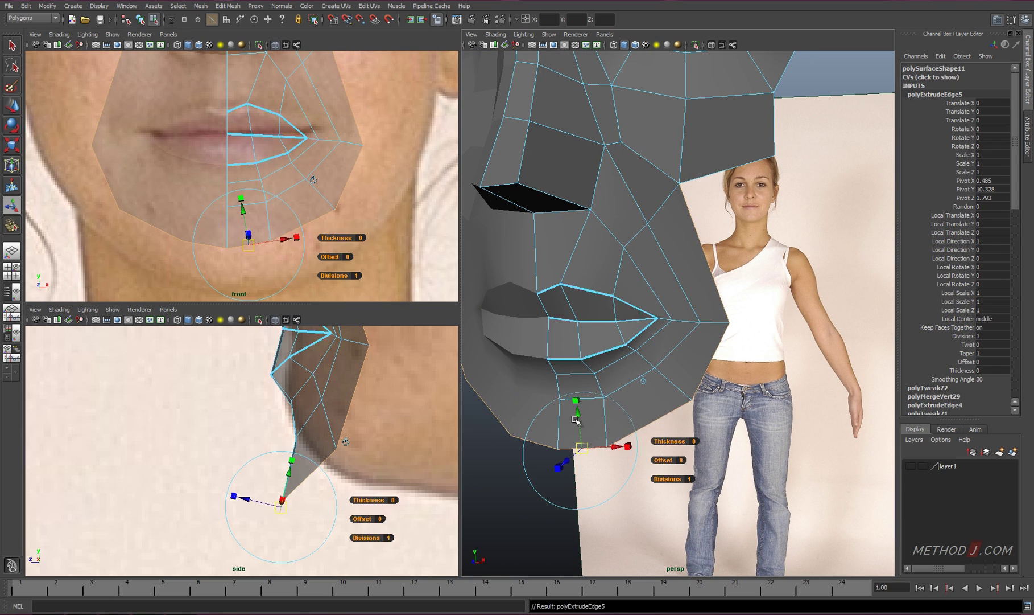
mouse_move(308, 242)
middle_down()
mouse_move(308, 282)
mouse_move(308, 213)
middle_up()
right_drag(335, 189, 335, 167)
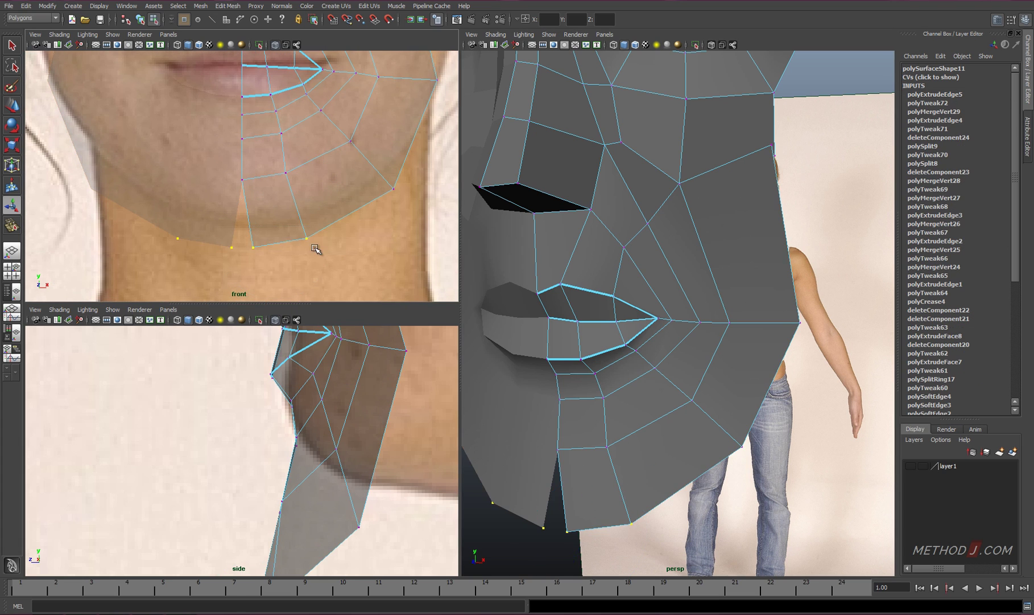
alt+middle_drag(346, 0, 346, 177)
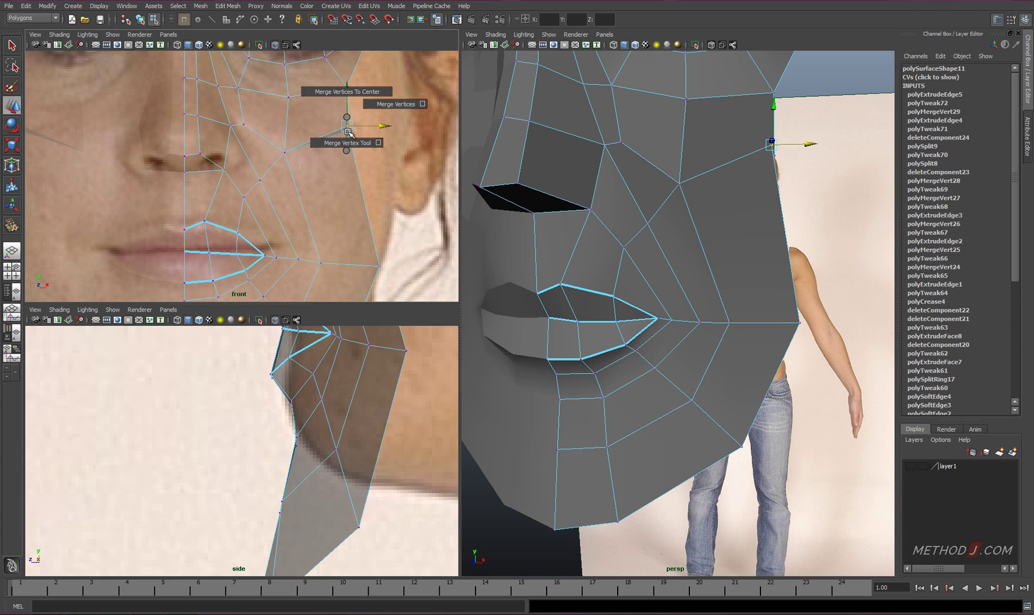
shift+right_drag(348, 132, 354, 139)
Raise the lower chin vertices toward the jawline in the front view.
alt+middle_drag(380, 269, 376, 125)
click(369, 120)
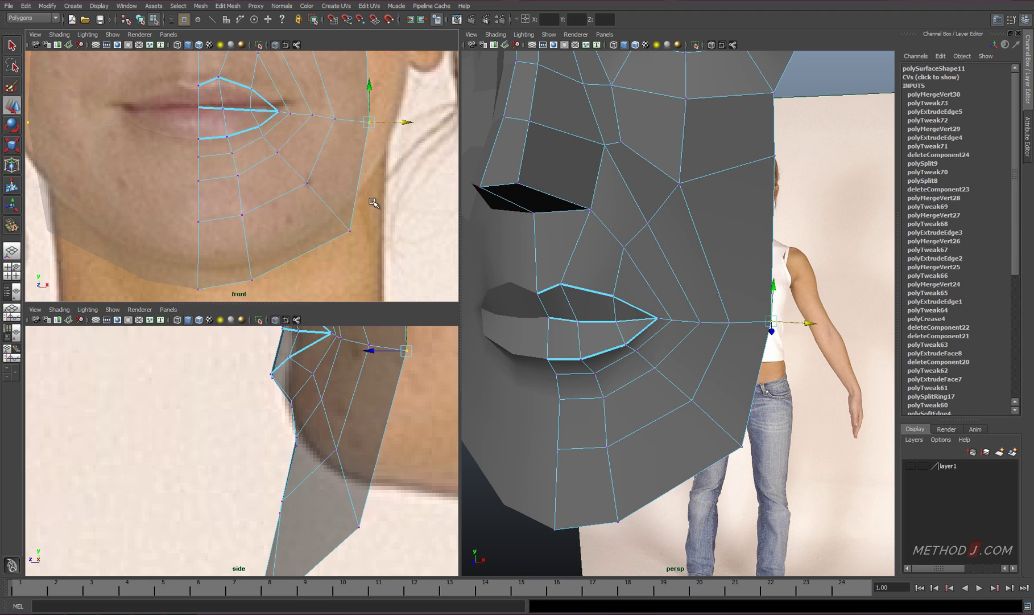
click(335, 219)
drag(226, 253, 226, 231)
click(250, 260)
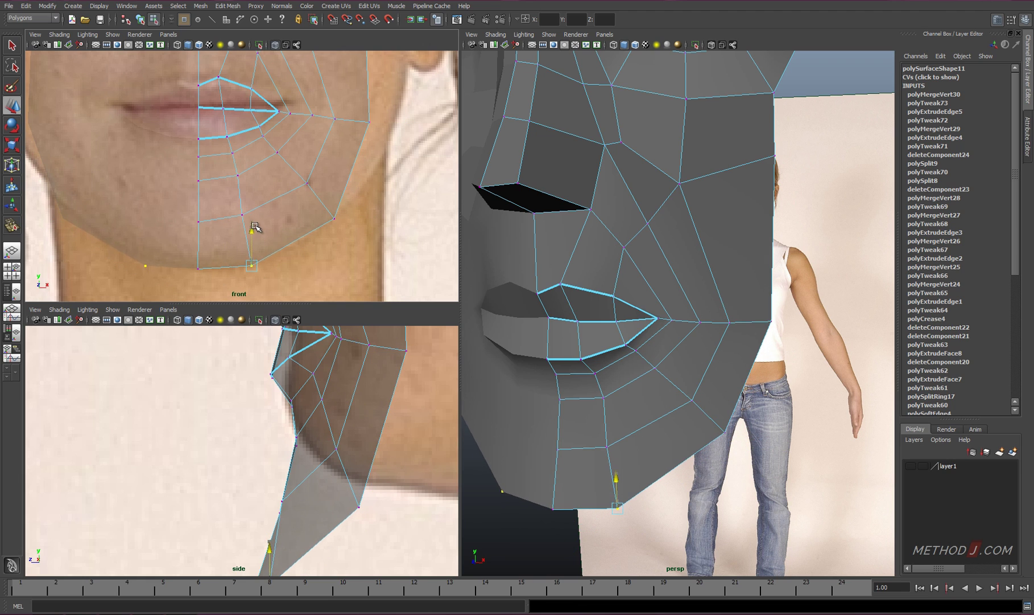
Fit the jaw-corner vertices to the side-view profile.
click(335, 212)
alt+middle_drag(358, 388, 429, 332)
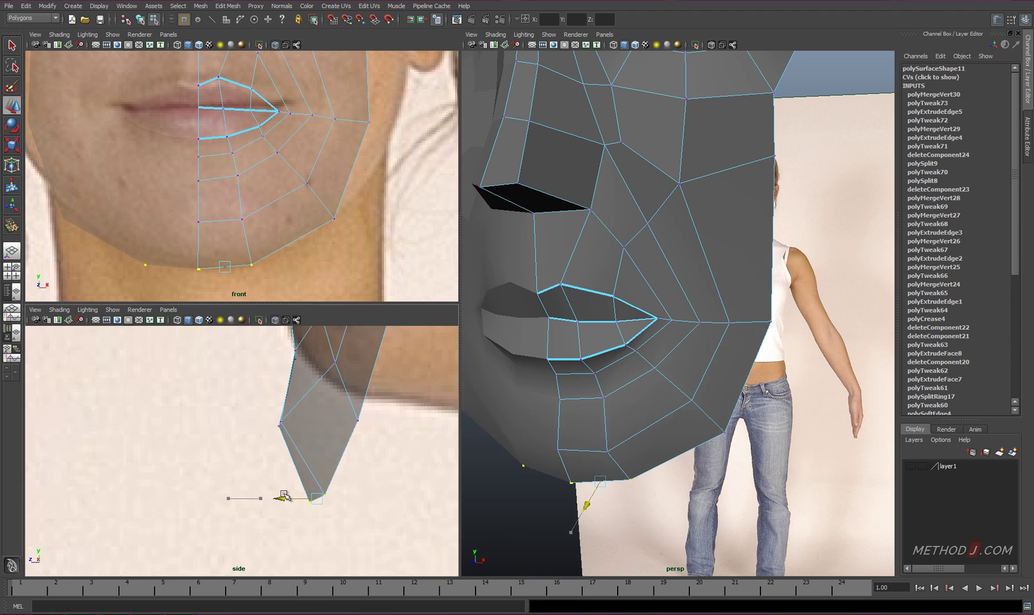
drag(348, 430, 373, 430)
scroll(373, 430, down, 3)
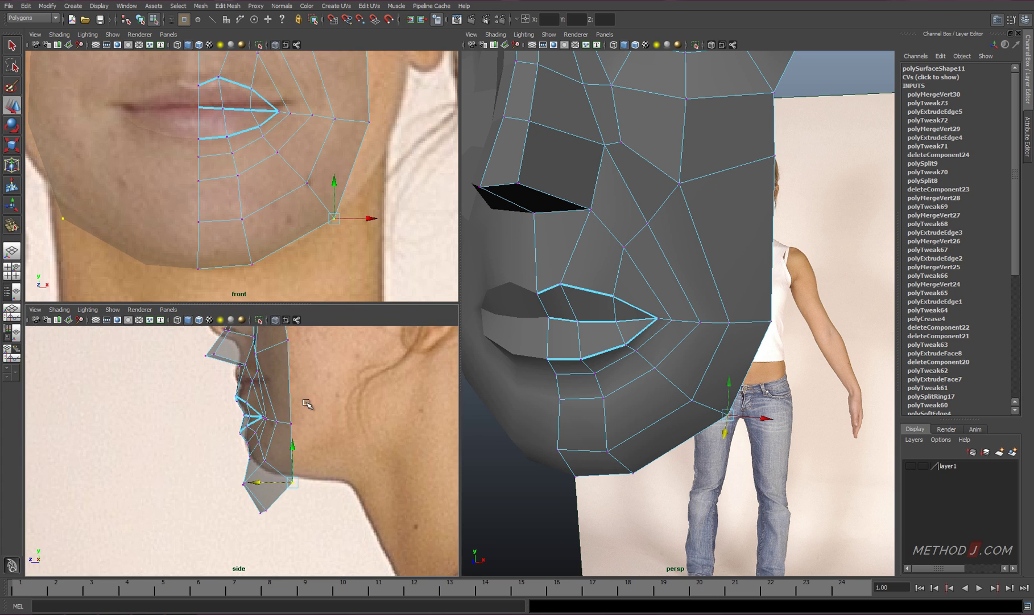
click(329, 478)
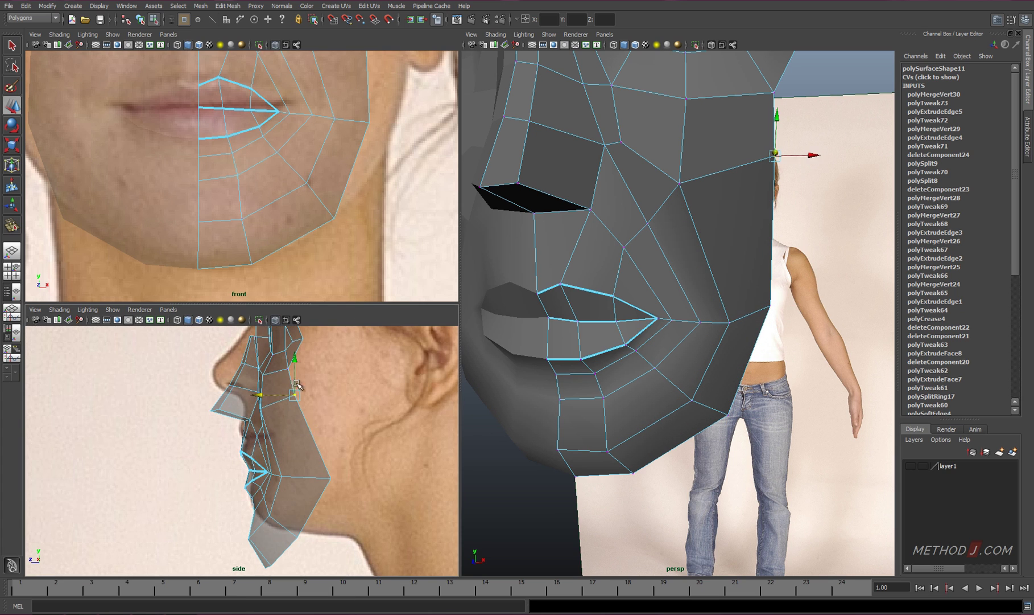
drag(298, 385, 313, 430)
Extrude the jaw edges toward the ear and merge the new vertex into the cheek.
shift+right_drag(319, 502, 317, 417)
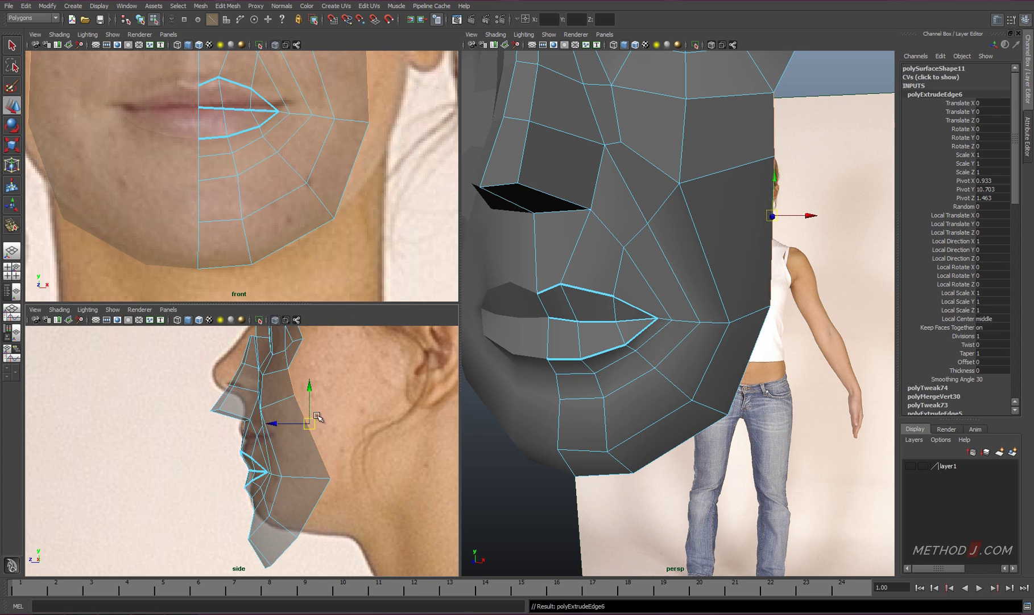
click(308, 351)
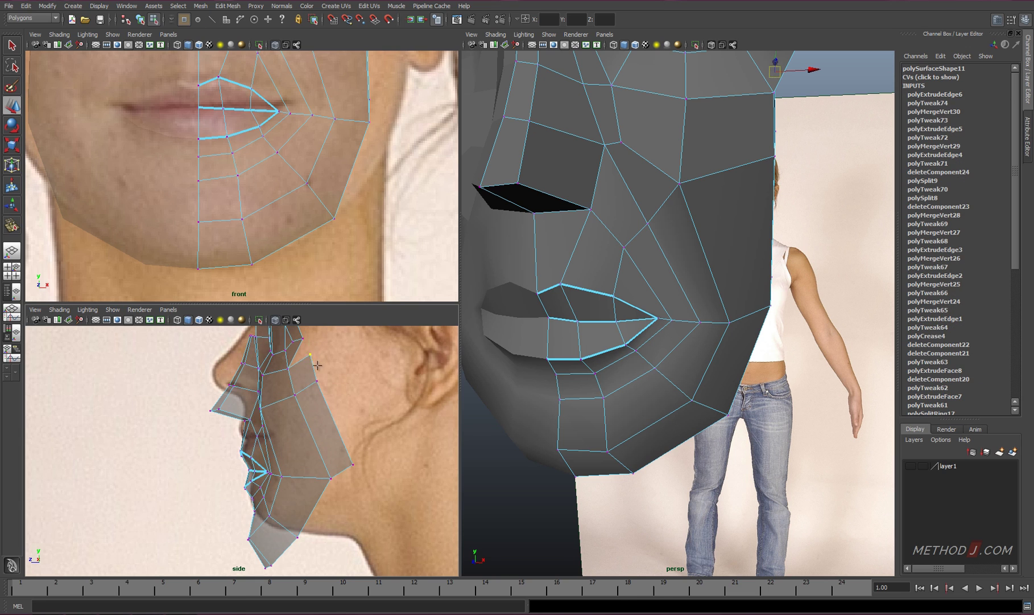
drag(317, 366, 303, 356)
alt+drag(679, 324, 614, 307)
Move the upper and lower cheek vertices outward to match the reference outline.
alt+middle_drag(347, 65, 362, 182)
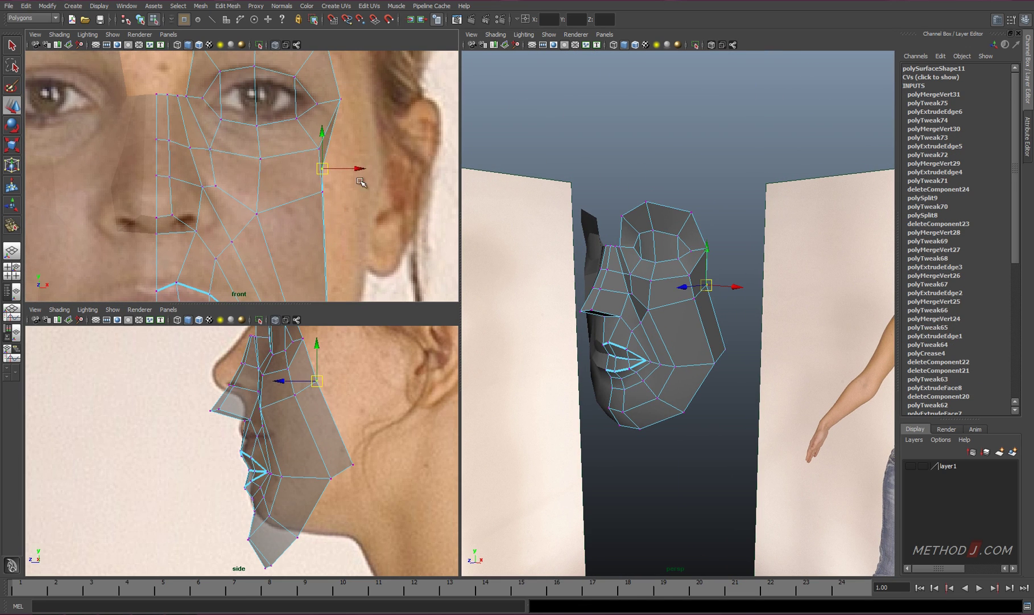
drag(362, 183, 410, 183)
alt+middle_drag(364, 266, 363, 170)
click(319, 209)
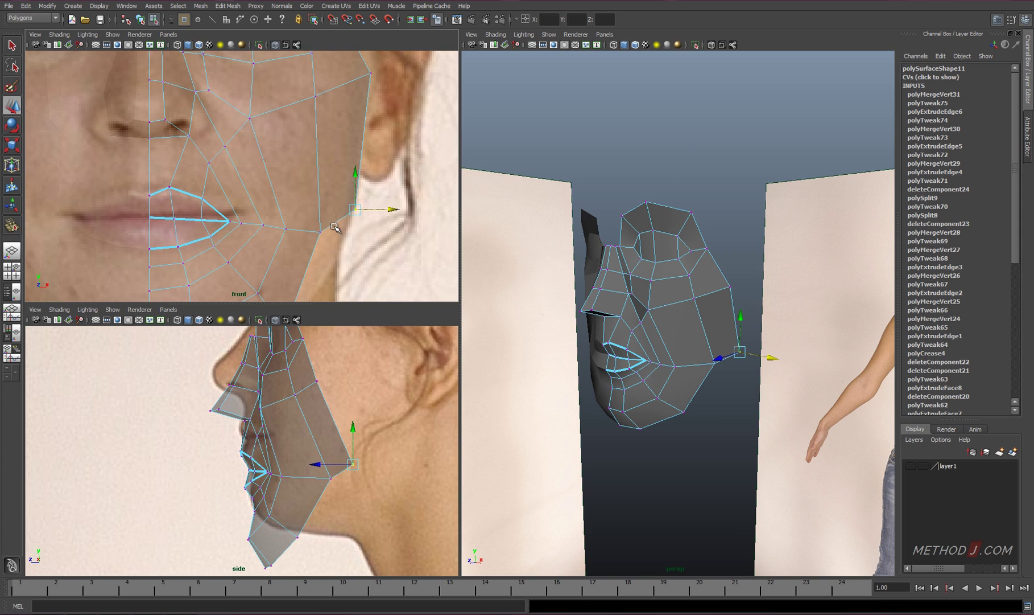
alt+middle_drag(288, 230, 334, 197)
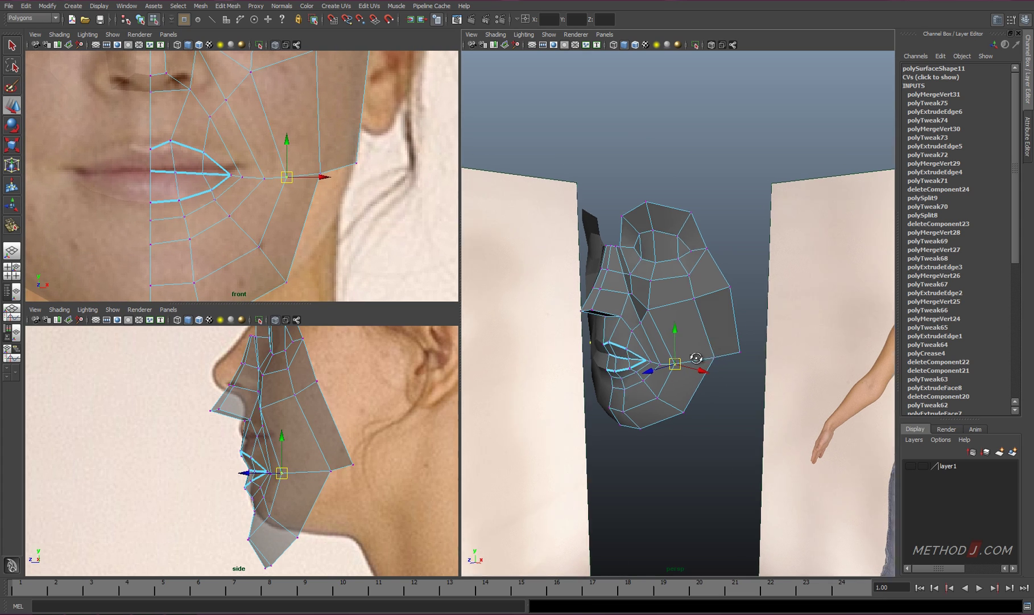
mouse_move(686, 358)
alt+mouse_down()
mouse_move(692, 342)
mouse_move(671, 369)
mouse_move(667, 356)
mouse_move(711, 323)
alt+mouse_up()
click(692, 342)
click(667, 356)
click(731, 286)
Pull the cheek-edge vertices out to the face outline in the front view.
alt+right_drag(358, 185, 340, 173)
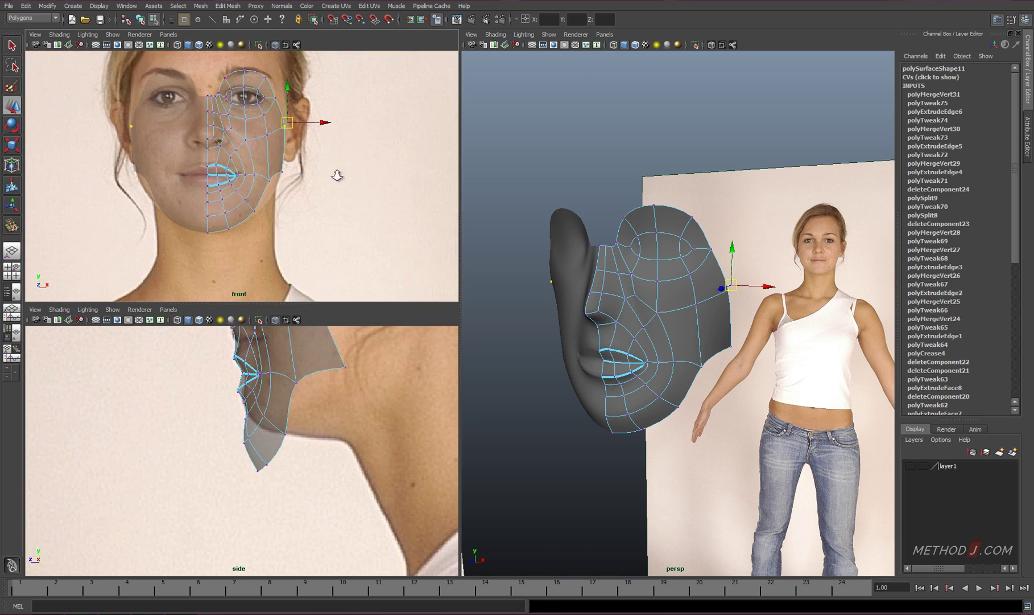
drag(348, 100, 356, 100)
drag(316, 158, 300, 183)
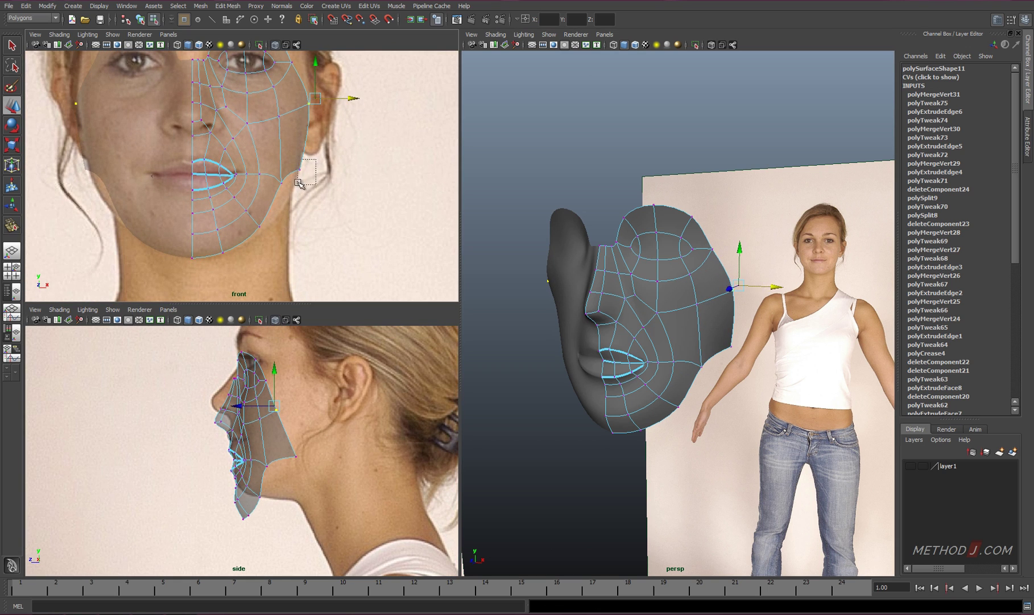
click(306, 115)
mouse_move(278, 398)
mouse_down()
mouse_move(307, 402)
mouse_move(292, 411)
mouse_up()
Extrude the cheek border edge into a new face strip back toward the ear.
key(1)
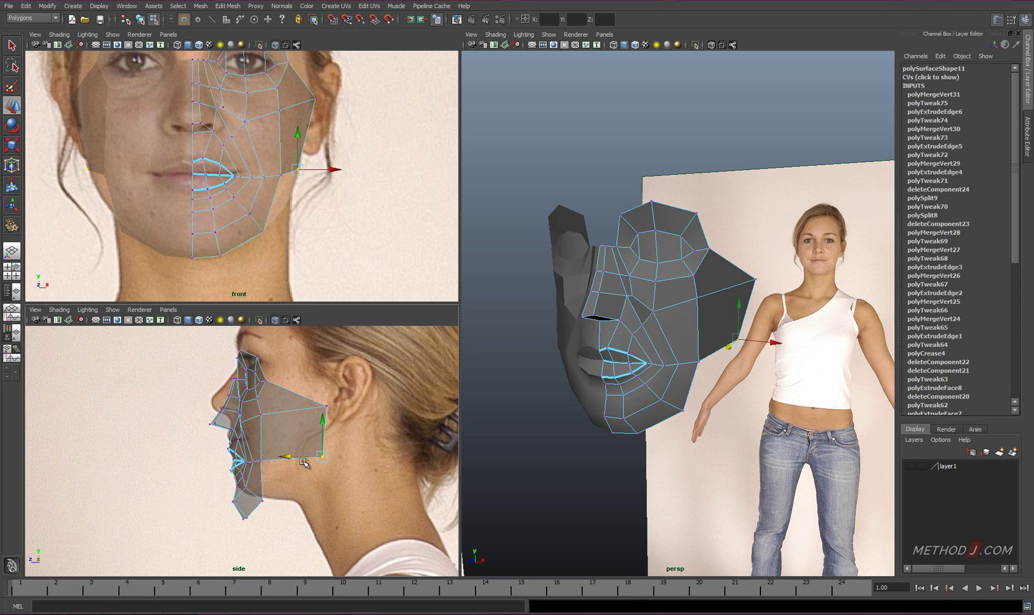
alt+drag(549, 346, 781, 404)
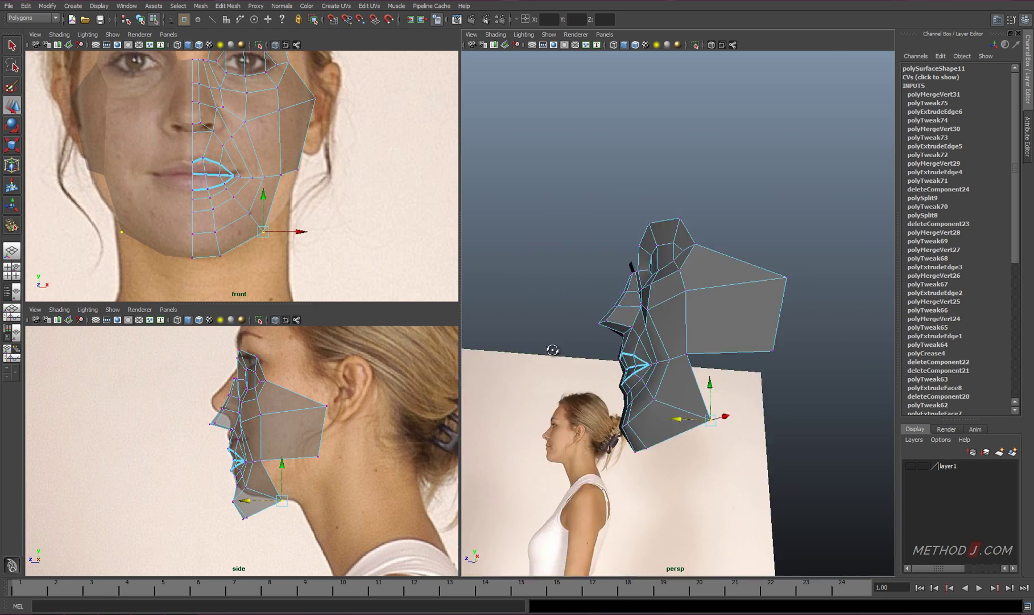
right_drag(724, 312, 684, 323)
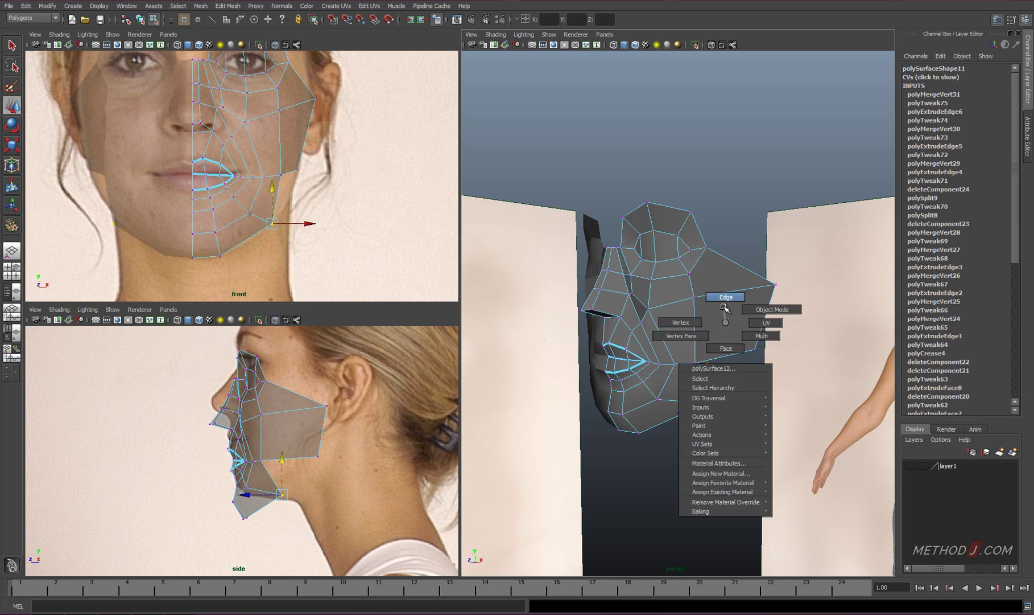
click(727, 359)
shift+right_drag(735, 369, 687, 376)
Merge the extruded corner vertex into the jaw vertex.
right_drag(293, 488, 289, 486)
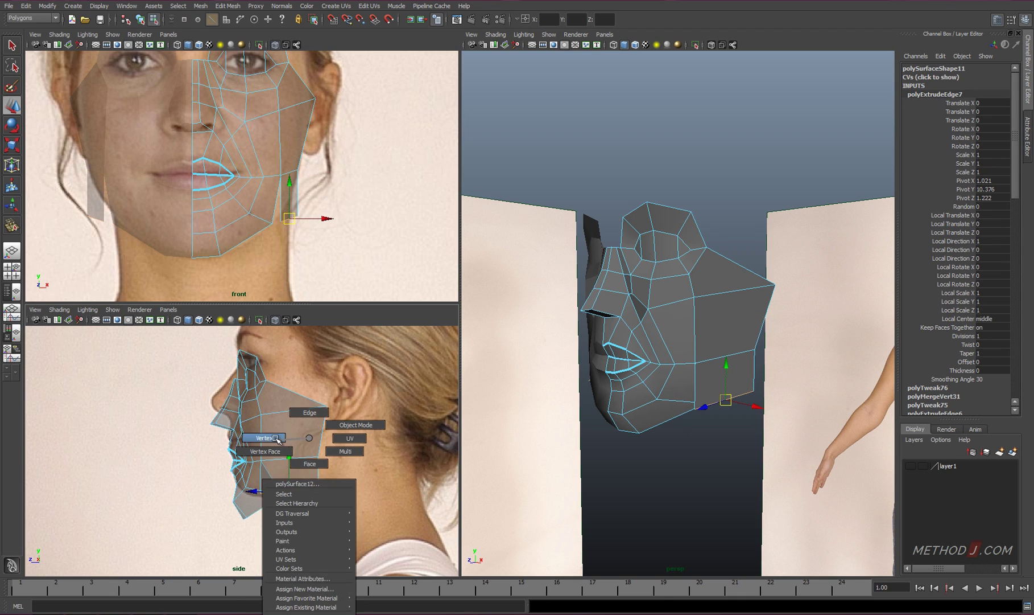
key(q)
drag(260, 491, 281, 493)
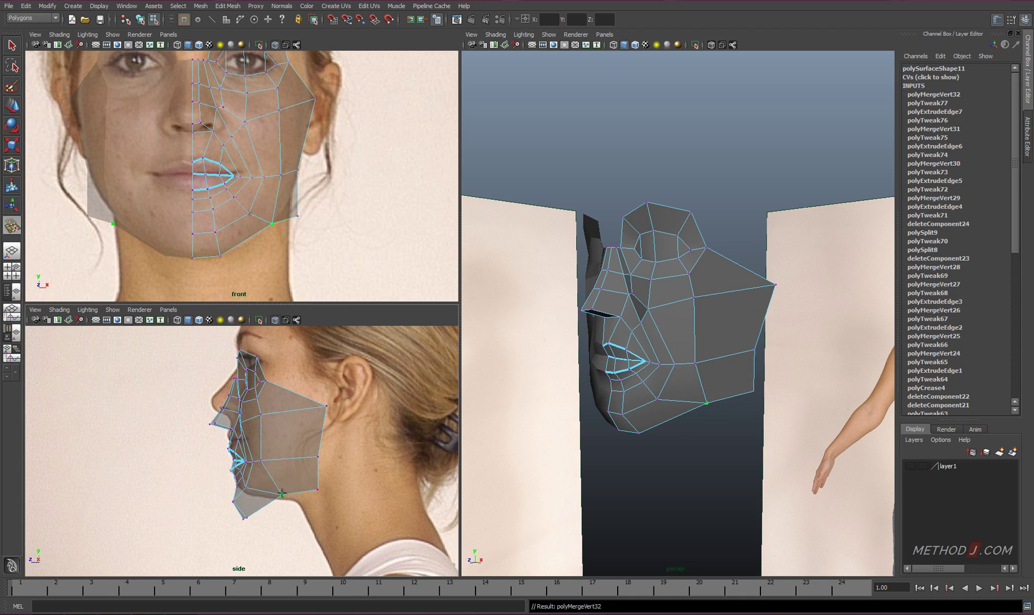
key(w)
scroll(307, 482, up, 2)
scroll(293, 469, up, 2)
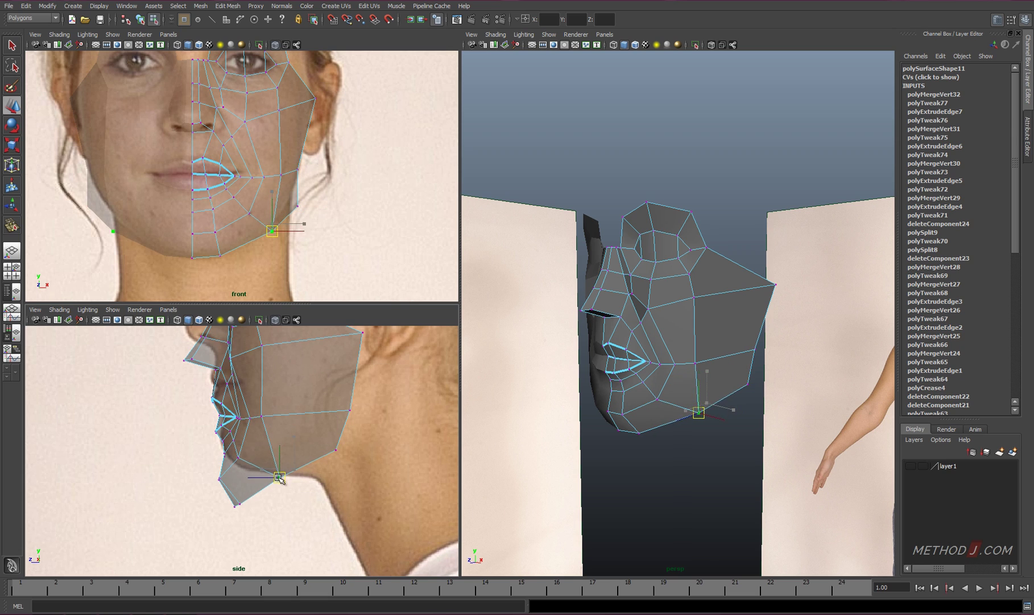
Slide the jaw vertex inward along the jawline and preview the head smoothed.
middle_drag(308, 232, 302, 233)
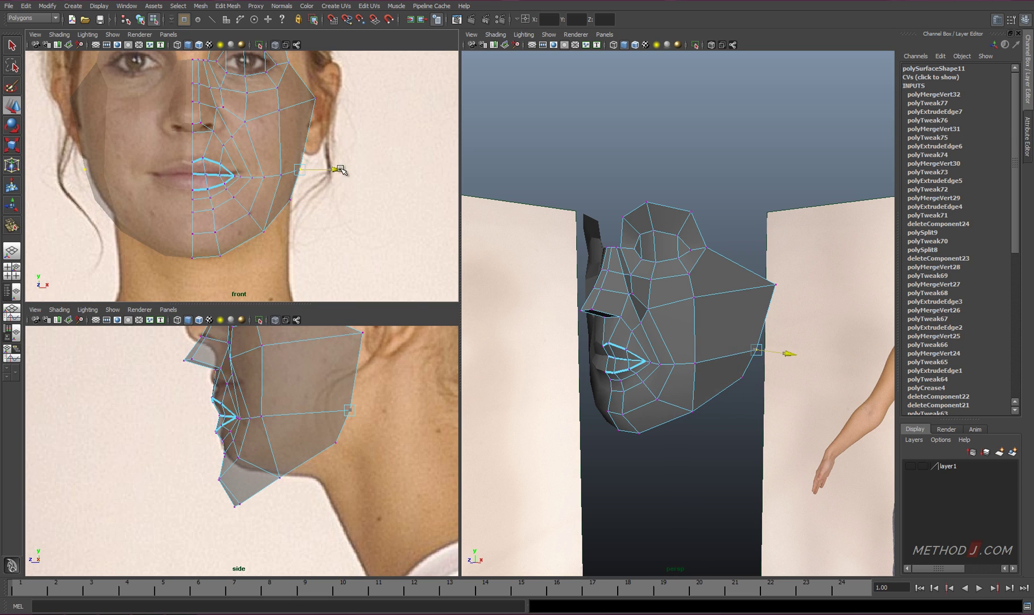
click(336, 442)
mouse_move(663, 363)
alt+mouse_down()
mouse_move(711, 373)
mouse_move(704, 352)
mouse_move(726, 356)
alt+mouse_up()
key(3)
Nudge the lower jaw and neighbouring cheek vertices slightly inward.
click(726, 356)
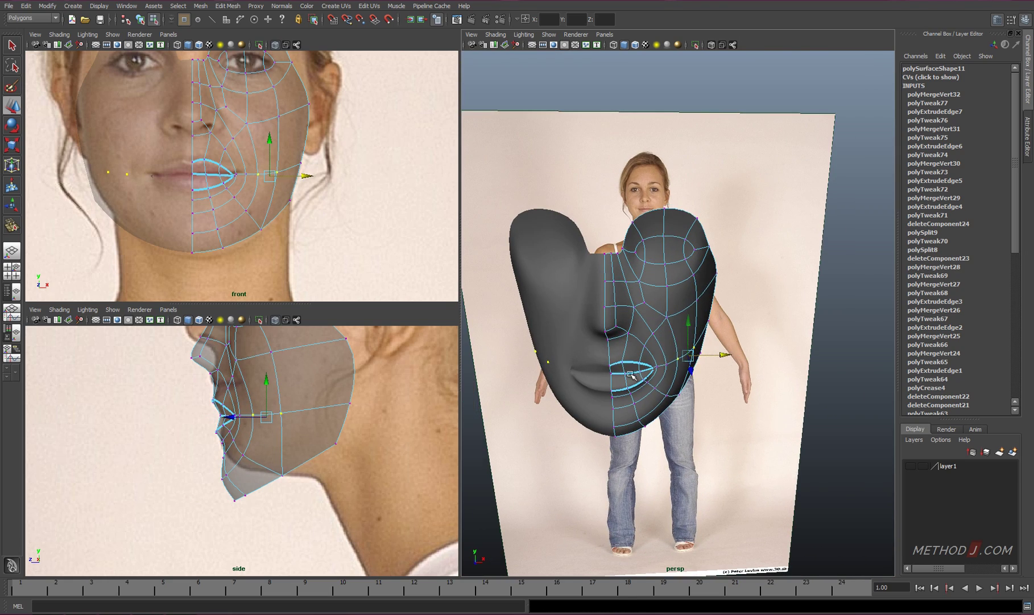
click(693, 347)
mouse_move(632, 374)
alt+mouse_down()
mouse_move(692, 348)
mouse_move(737, 364)
alt+mouse_up()
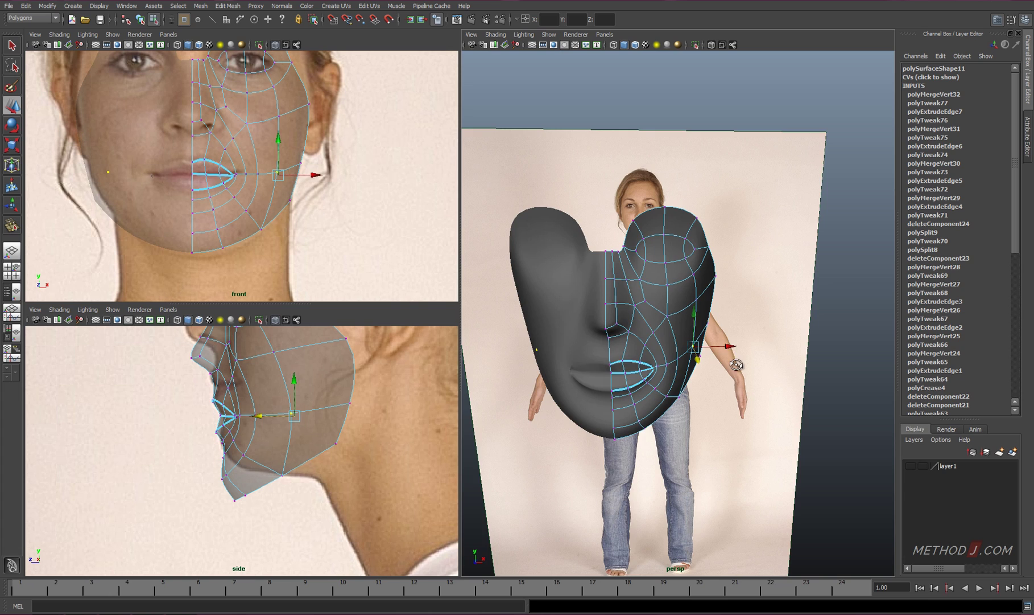
mouse_move(659, 371)
alt+mouse_down()
mouse_move(679, 380)
mouse_move(663, 415)
mouse_move(700, 403)
alt+mouse_up()
click(671, 388)
mouse_move(705, 402)
mouse_down()
mouse_move(685, 413)
mouse_move(577, 420)
mouse_move(612, 416)
mouse_up()
click(654, 381)
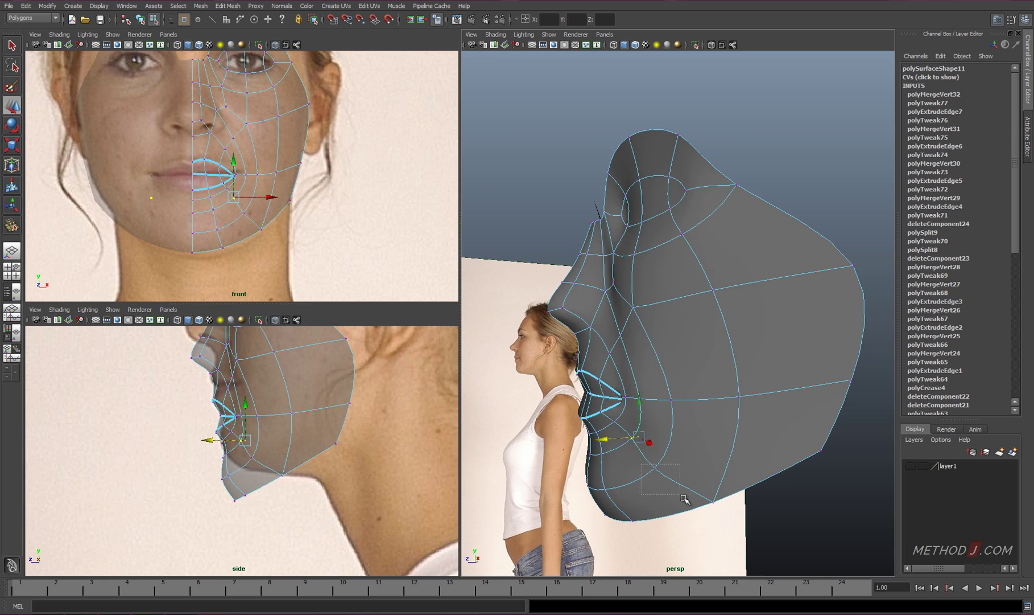
alt+drag(685, 499, 614, 485)
Reposition the chin vertices and push the lip-corner vertex slightly in depth.
click(226, 233)
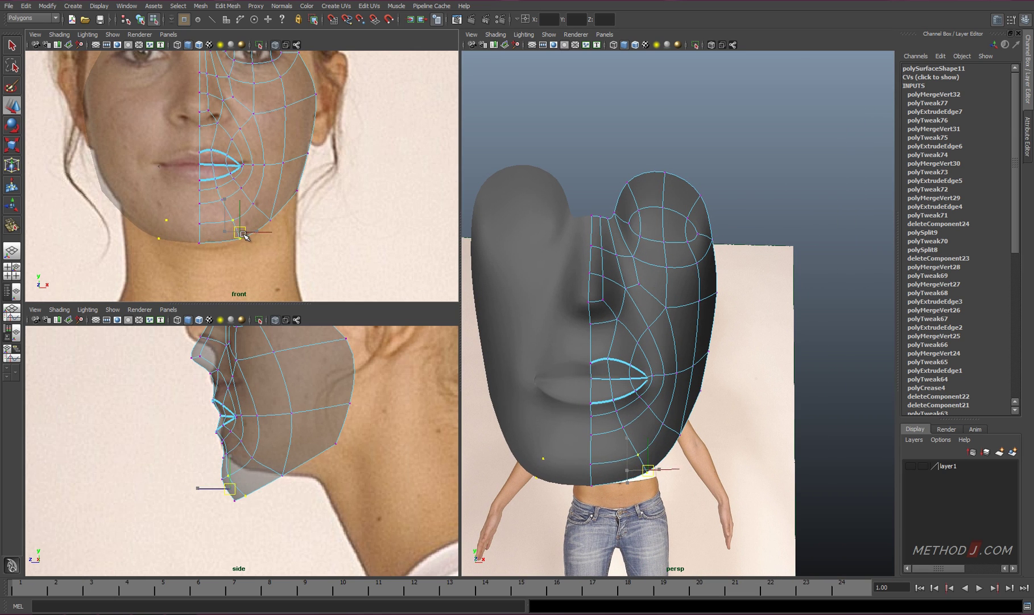
click(643, 477)
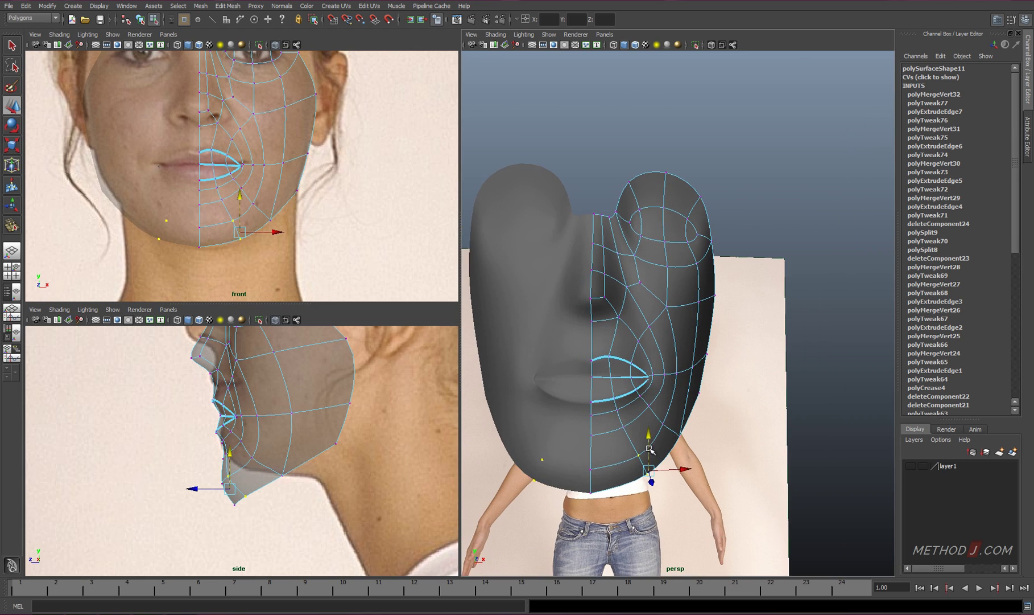
scroll(260, 211, up, 2)
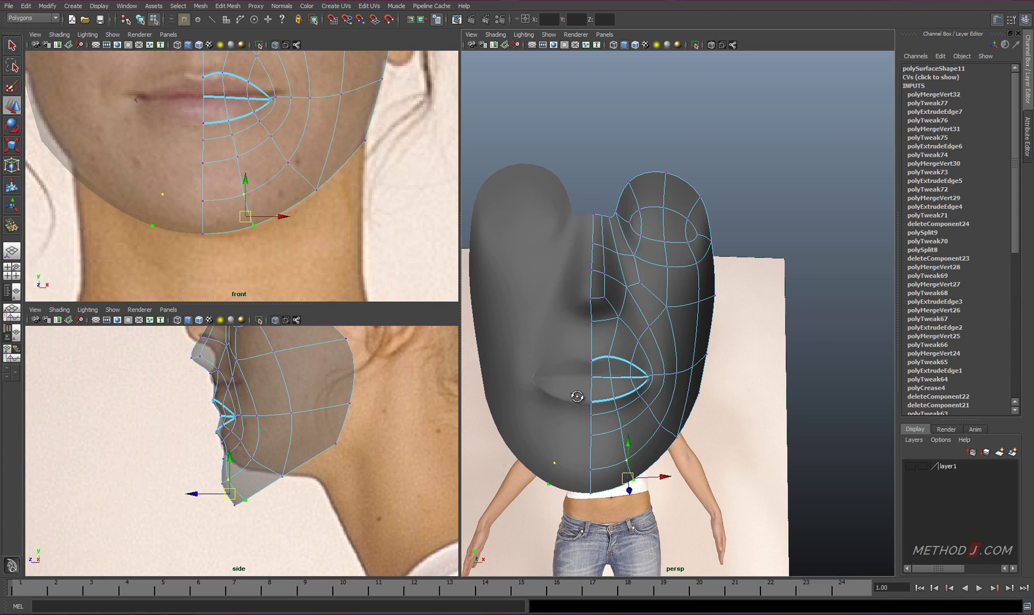
click(306, 198)
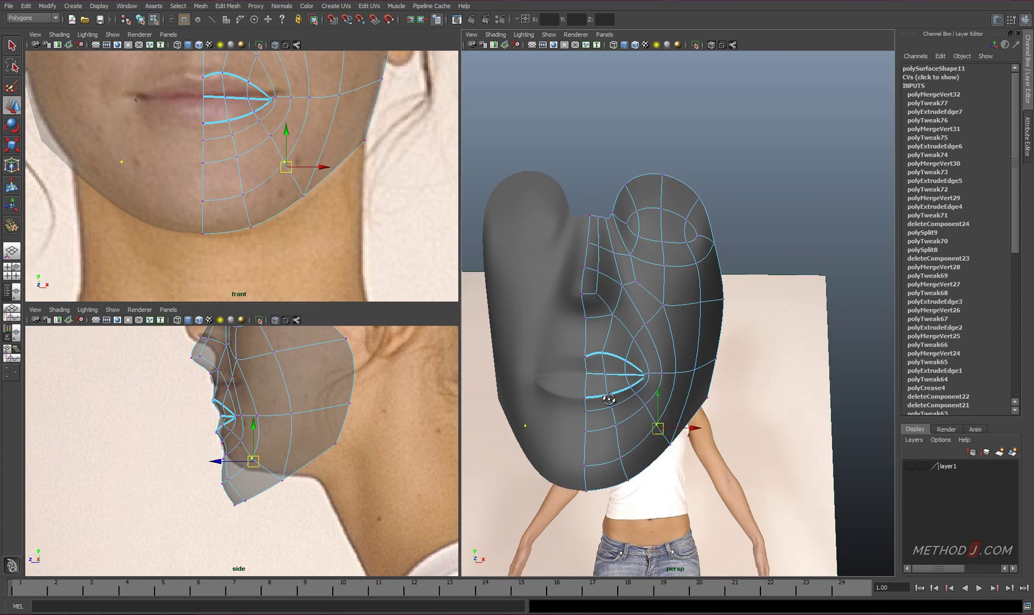
alt+drag(614, 420, 692, 420)
click(647, 365)
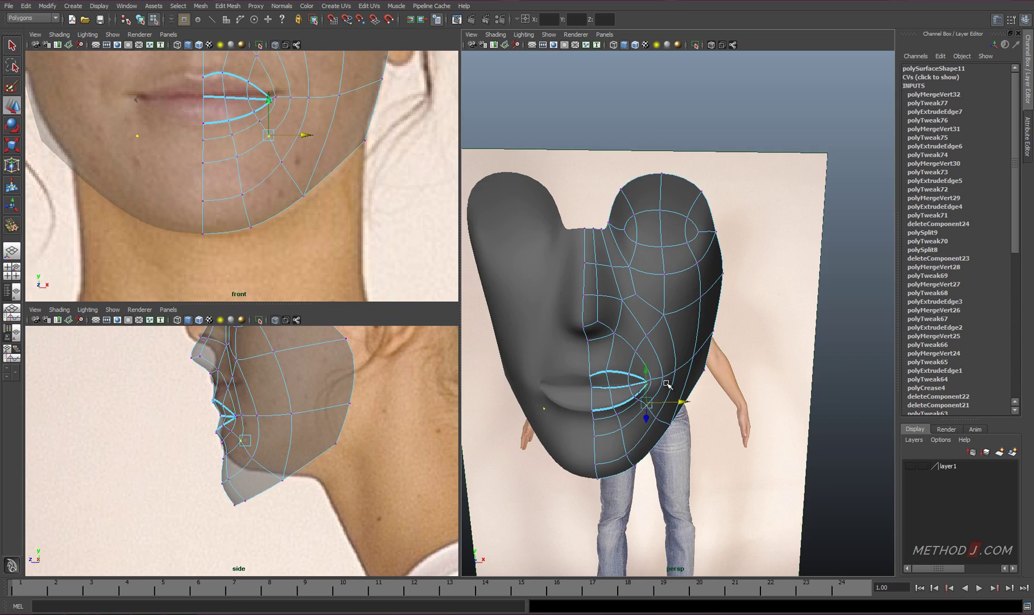
mouse_move(647, 365)
alt+mouse_down()
mouse_move(689, 388)
mouse_move(598, 287)
mouse_move(628, 300)
mouse_move(627, 273)
alt+mouse_up()
scroll(651, 372, up, 3)
key(q)
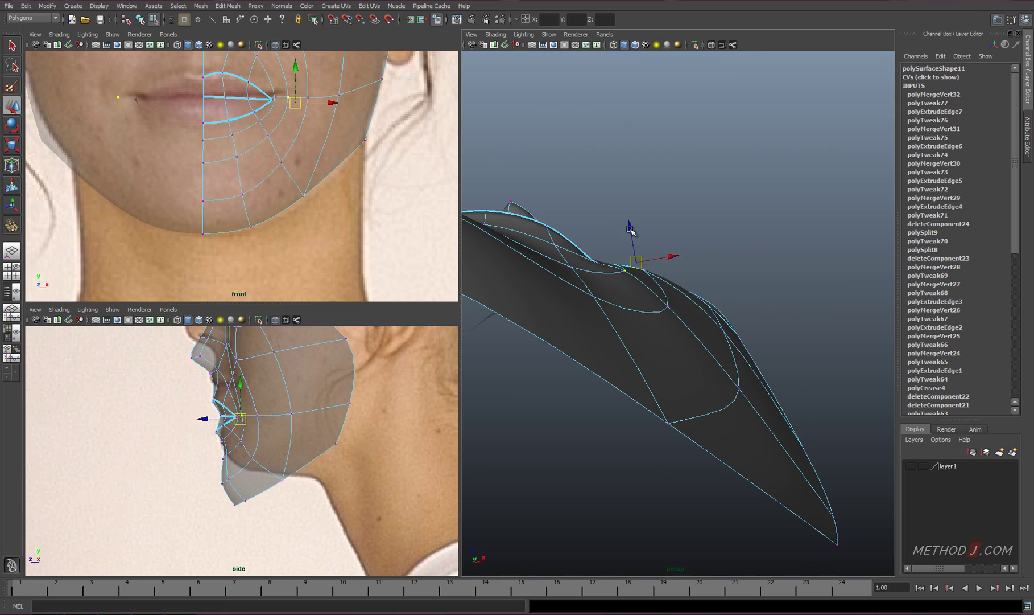
drag(631, 230, 633, 236)
Inspect the face from several angles and move a vertex vertically to reshape it.
mouse_move(633, 236)
alt+mouse_down()
mouse_move(619, 319)
mouse_move(621, 310)
alt+mouse_up()
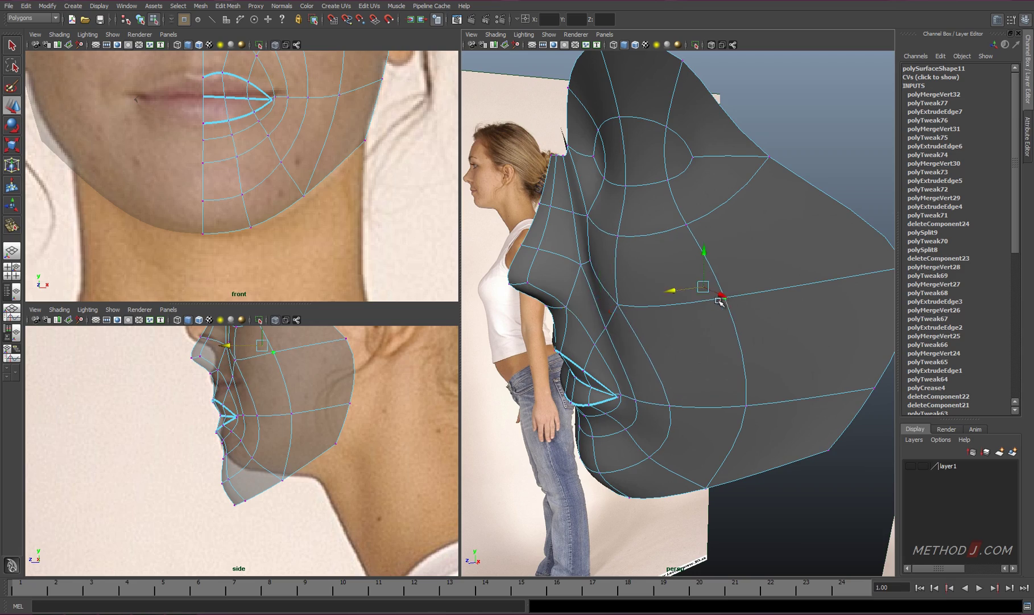
mouse_move(719, 301)
alt+mouse_down()
mouse_move(730, 294)
mouse_move(660, 422)
mouse_move(569, 368)
mouse_move(598, 340)
alt+mouse_up()
scroll(619, 296, up, 5)
mouse_move(619, 296)
alt+mouse_down()
mouse_move(681, 312)
mouse_move(548, 401)
alt+mouse_up()
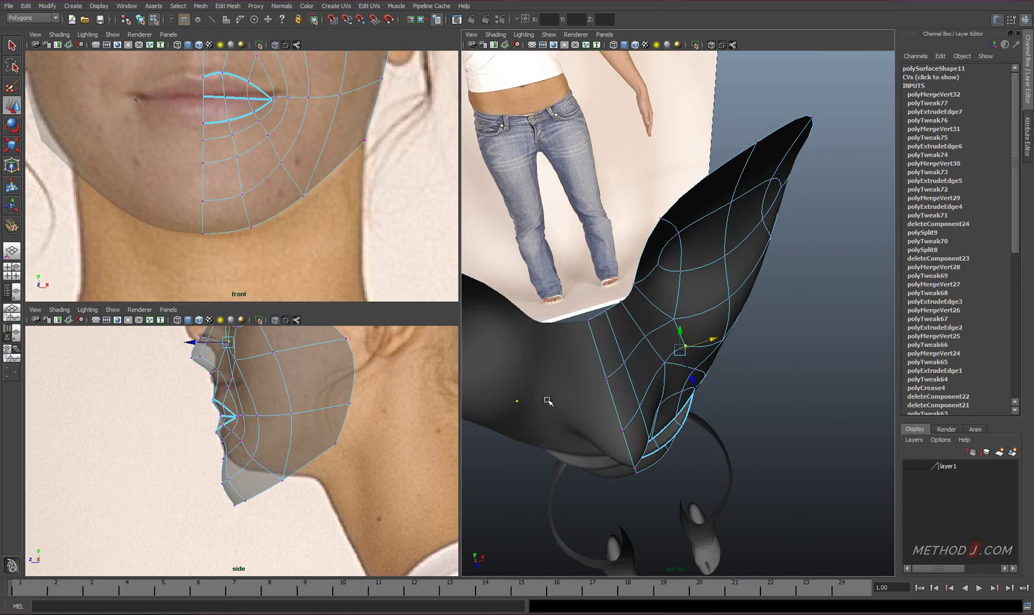
alt+drag(695, 386, 670, 386)
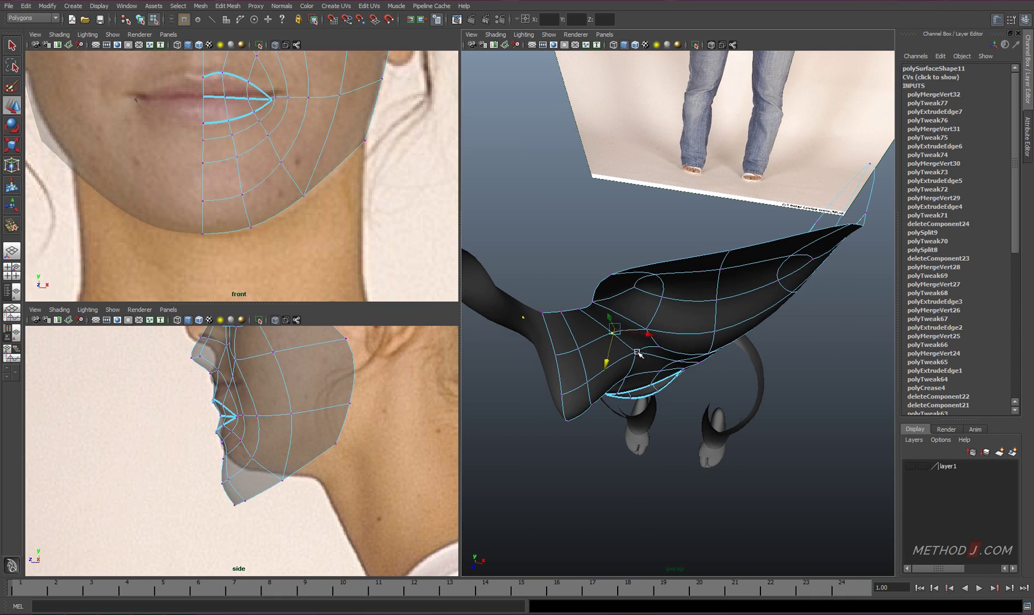
mouse_move(638, 354)
alt+mouse_down()
mouse_move(673, 368)
mouse_move(698, 307)
mouse_move(620, 224)
mouse_move(629, 284)
alt+mouse_up()
drag(579, 220, 681, 345)
alt+right_drag(681, 346, 638, 315)
alt+middle_drag(371, 105, 330, 222)
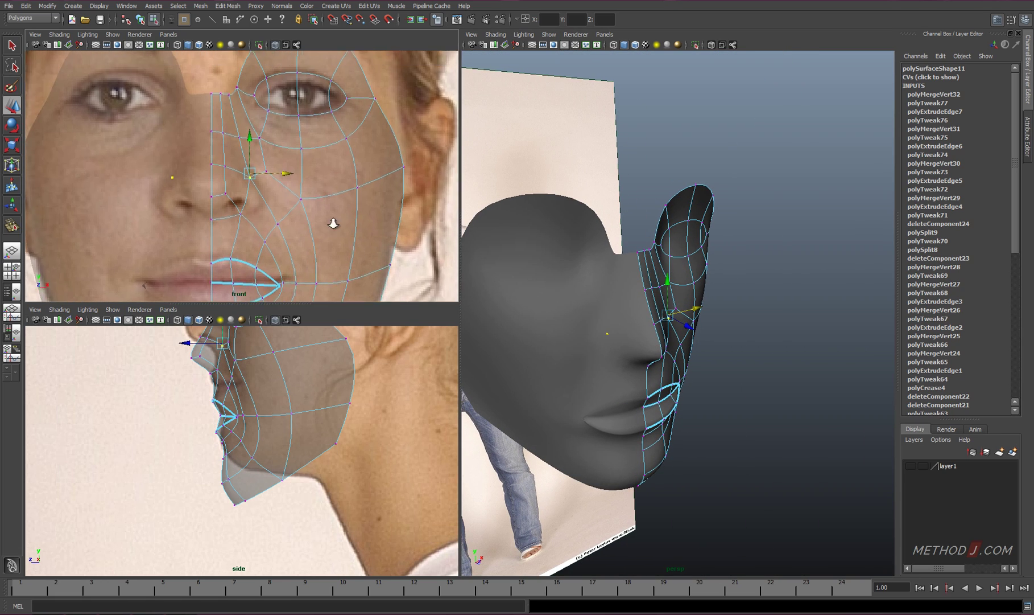
Extrude the top border edge loop and raise the new edges up and back.
alt+middle_drag(284, 172, 283, 98)
alt+right_drag(283, 98, 210, 162)
alt+right_drag(243, 445, 162, 452)
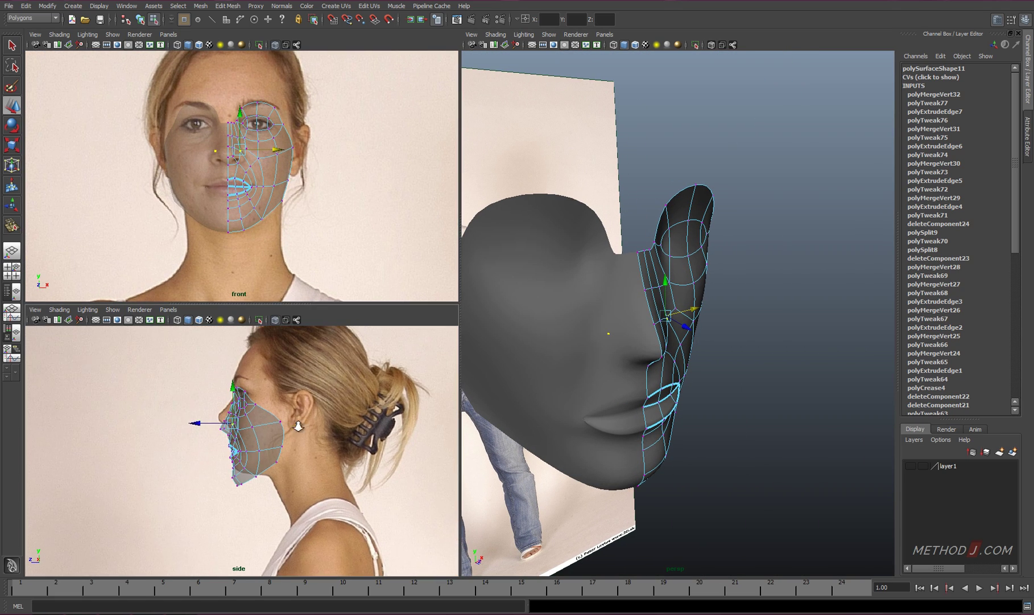
mouse_move(614, 324)
alt+mouse_down()
mouse_move(664, 386)
mouse_move(712, 340)
alt+mouse_up()
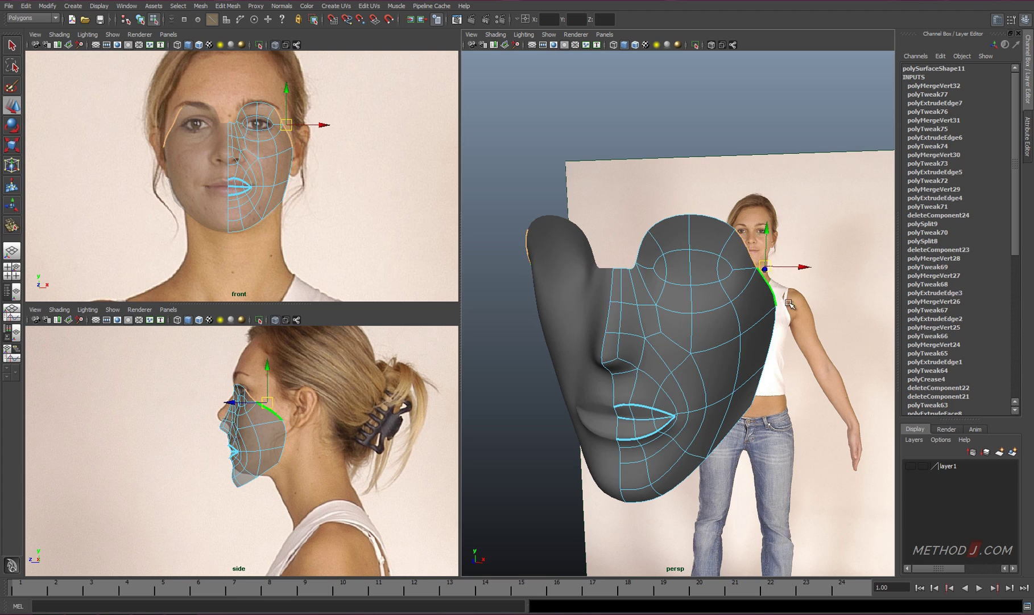
alt+right_drag(712, 323, 664, 218)
double_click(664, 218)
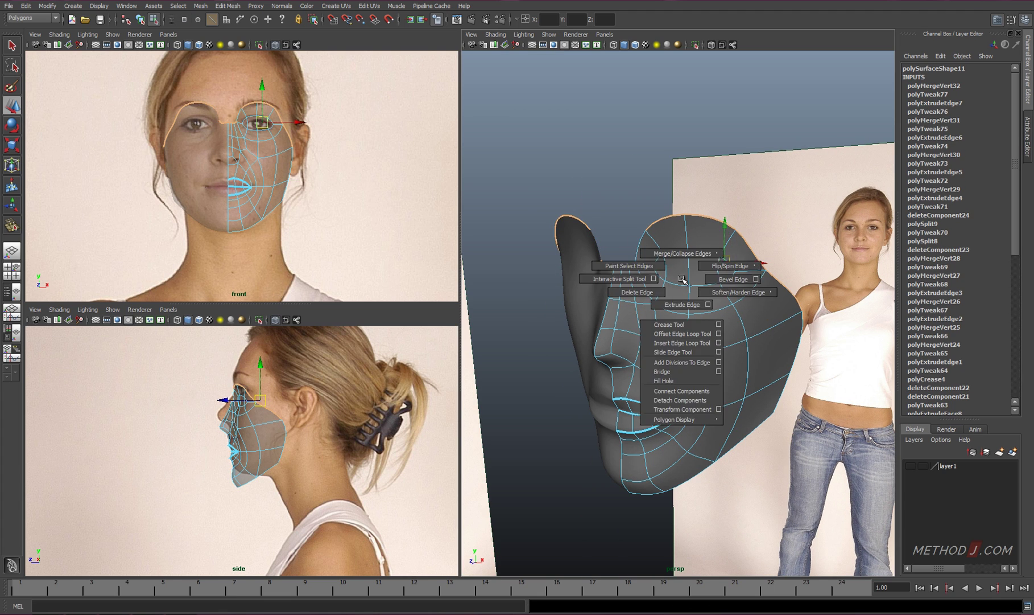
shift+right_drag(627, 269, 638, 323)
mouse_move(260, 388)
mouse_down()
mouse_move(260, 356)
mouse_move(275, 340)
mouse_up()
alt+right_drag(275, 340, 323, 347)
key(1)
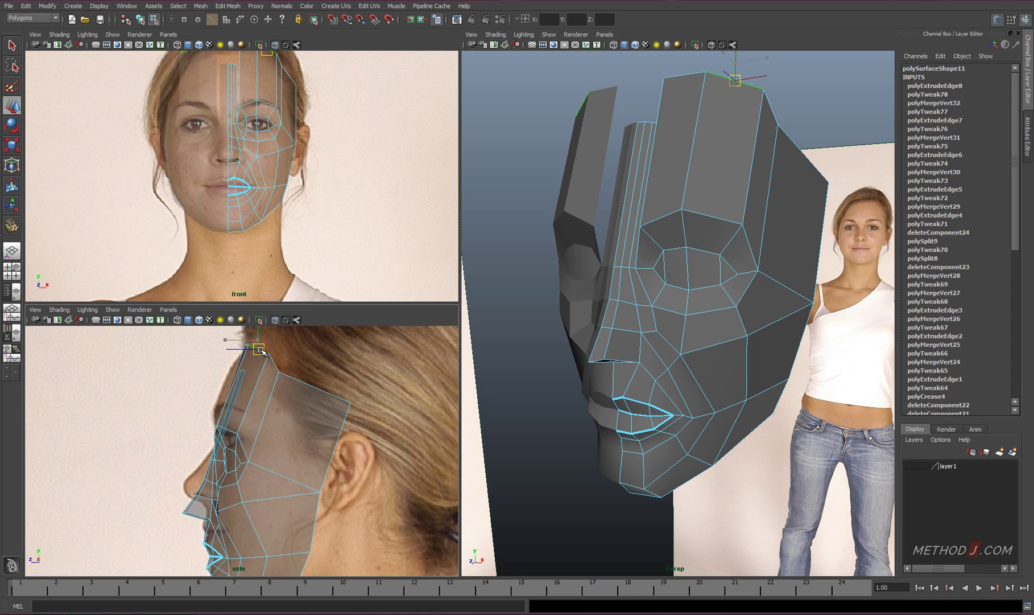
Fit the forehead and face-outline vertices to the front reference photo.
right_drag(307, 388, 307, 355)
click(309, 415)
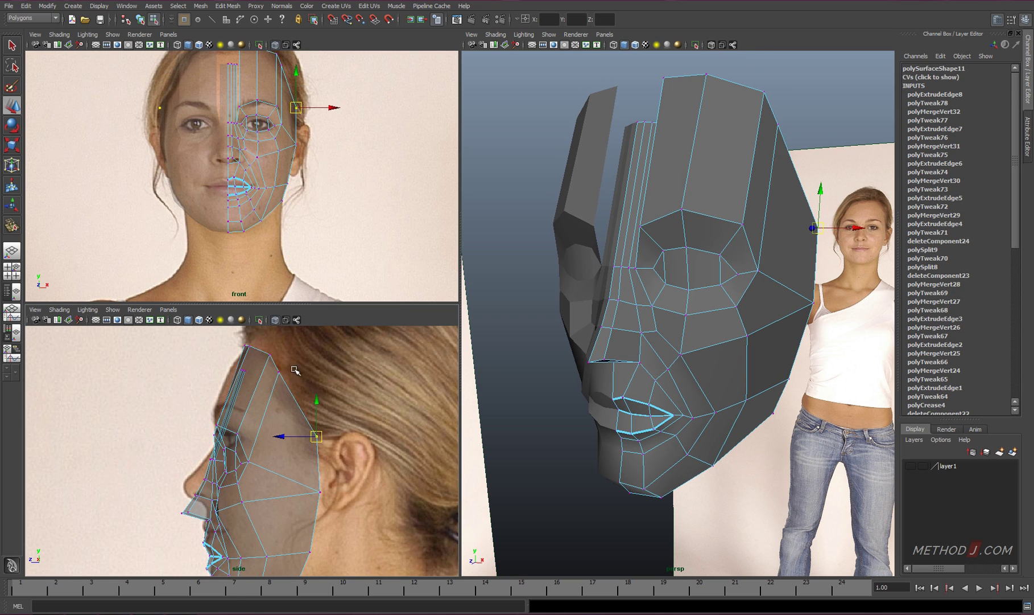
drag(315, 437, 298, 402)
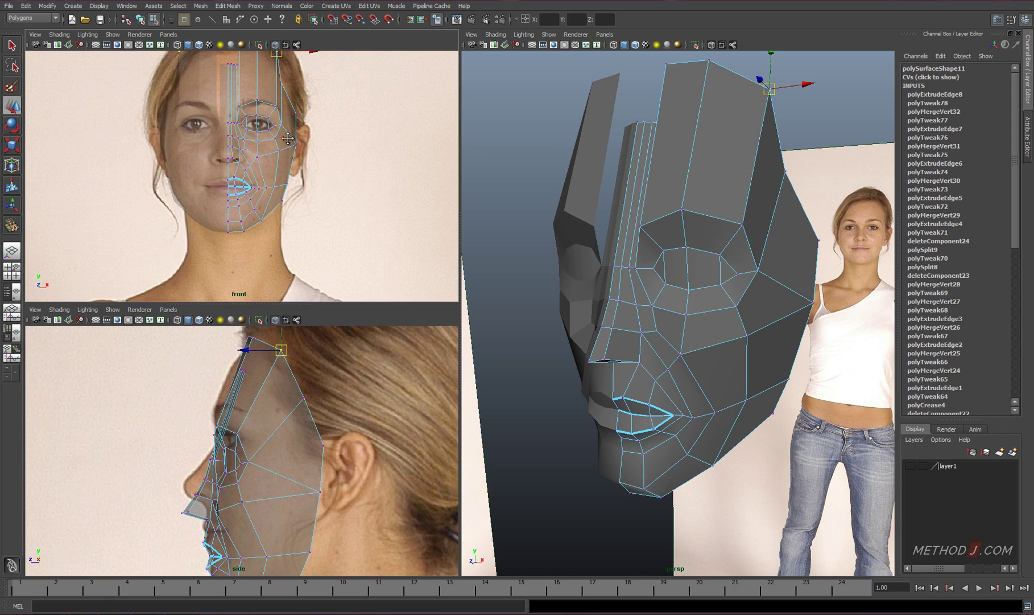
scroll(282, 104, up, 3)
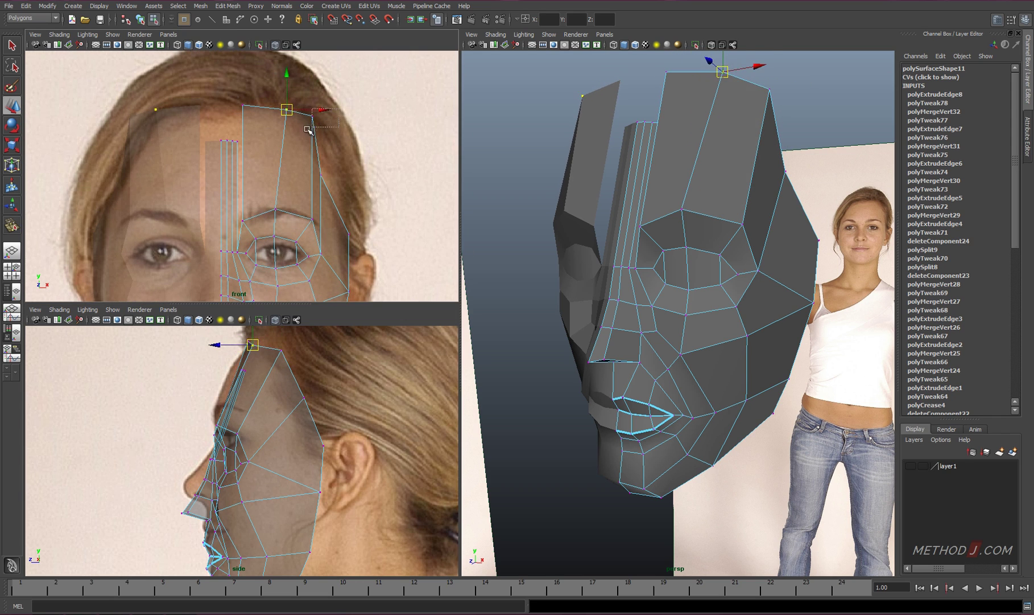
drag(321, 136, 343, 186)
click(348, 233)
alt+middle_drag(348, 232, 367, 196)
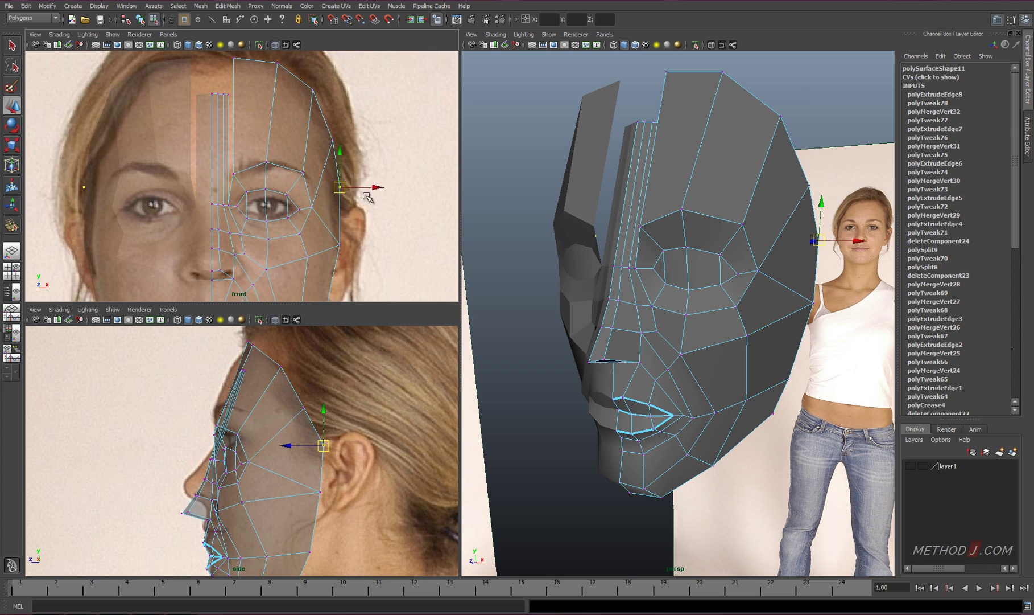
alt+drag(646, 242, 633, 170)
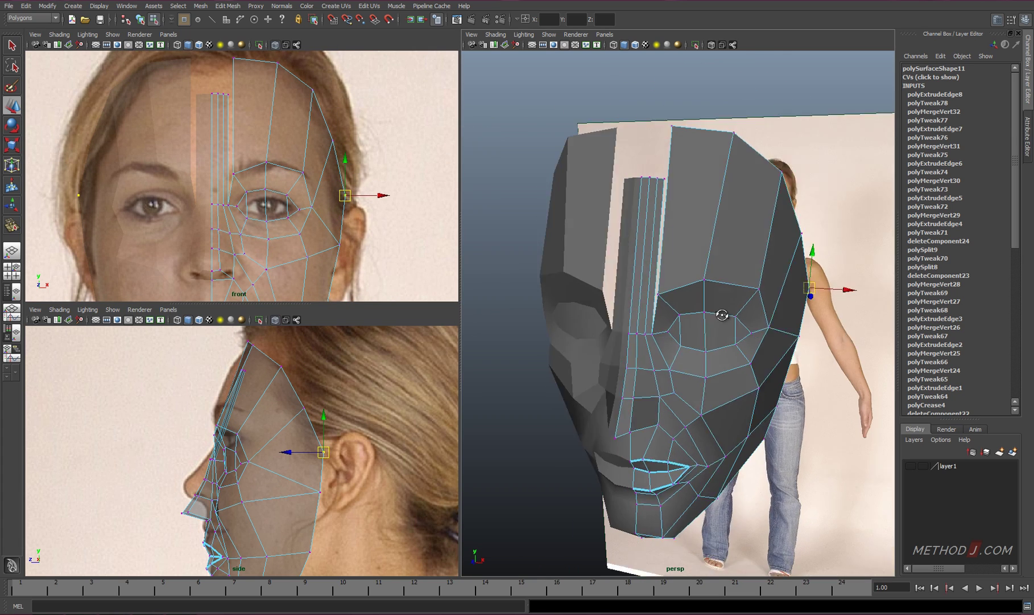
Move the forehead strip's vertices down and merge them at the nose bridge.
middle_drag(219, 411, 184, 473)
scroll(639, 242, up, 3)
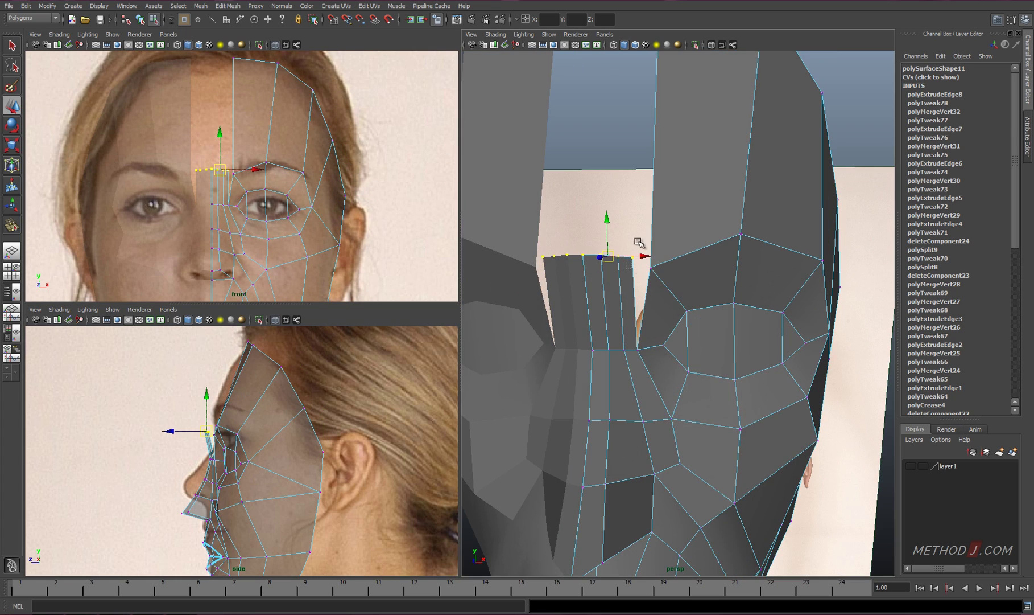
shift+right_drag(624, 279, 625, 252)
mouse_move(653, 282)
alt+mouse_down()
mouse_move(638, 319)
mouse_move(639, 294)
alt+mouse_up()
mouse_move(588, 263)
alt+mouse_down()
mouse_move(542, 313)
mouse_move(657, 283)
alt+mouse_up()
Insert a new edge loop across the forehead.
right_drag(657, 283, 687, 259)
alt+drag(686, 259, 821, 331)
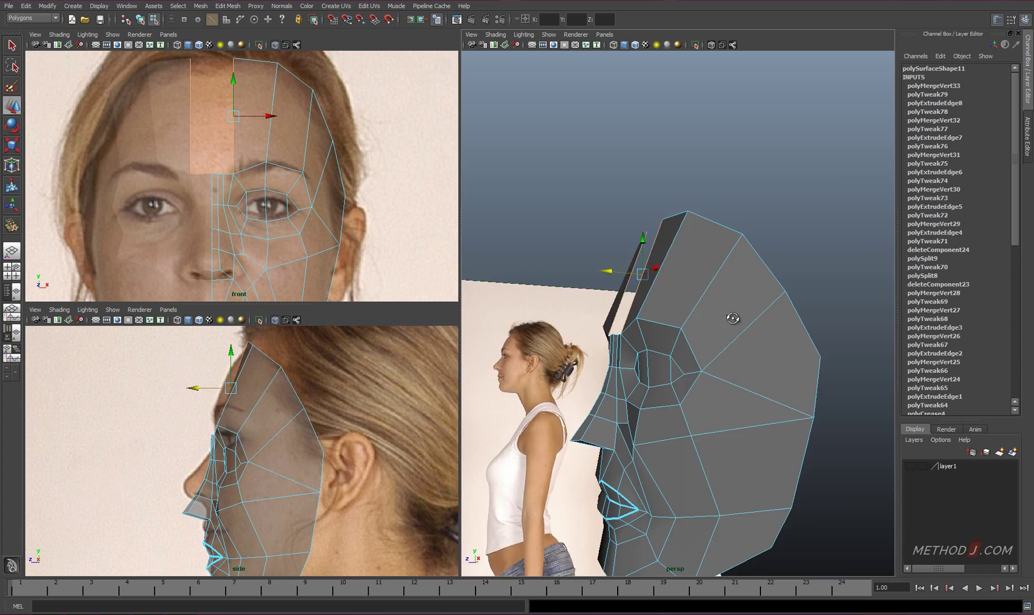
alt+drag(733, 317, 746, 315)
shift+right_drag(780, 364, 728, 355)
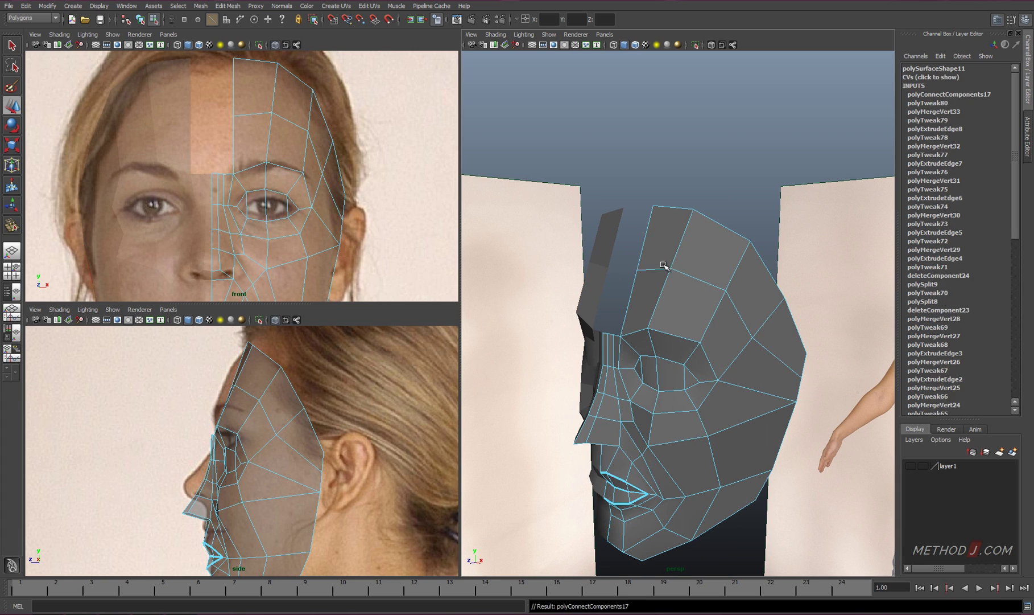
Place the new forehead loop and fit the jaw-edge vertices to the side photo.
drag(216, 411, 246, 411)
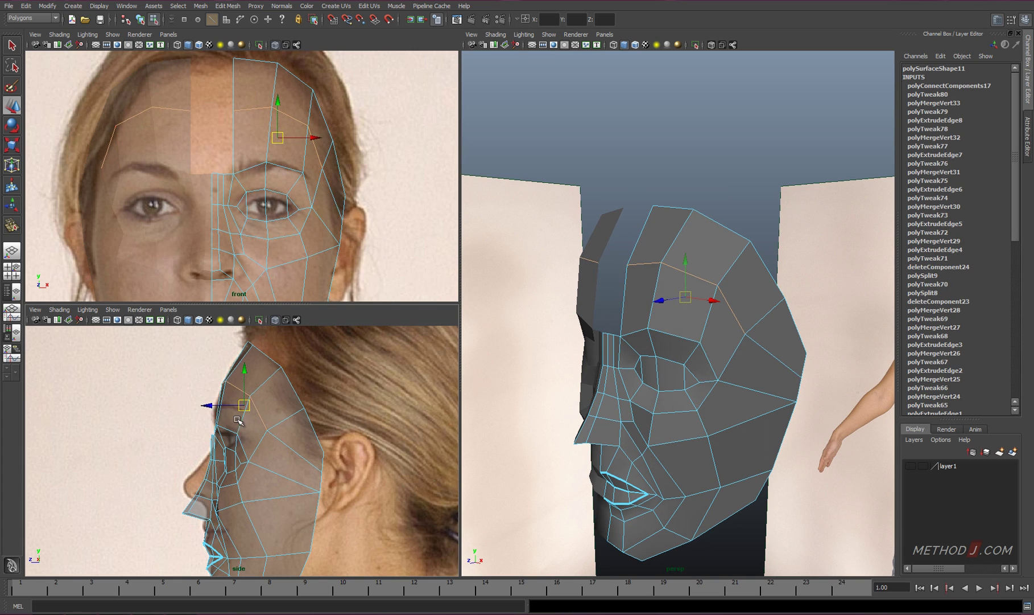
scroll(193, 413, up, 3)
key(F9)
alt+middle_drag(375, 397, 380, 436)
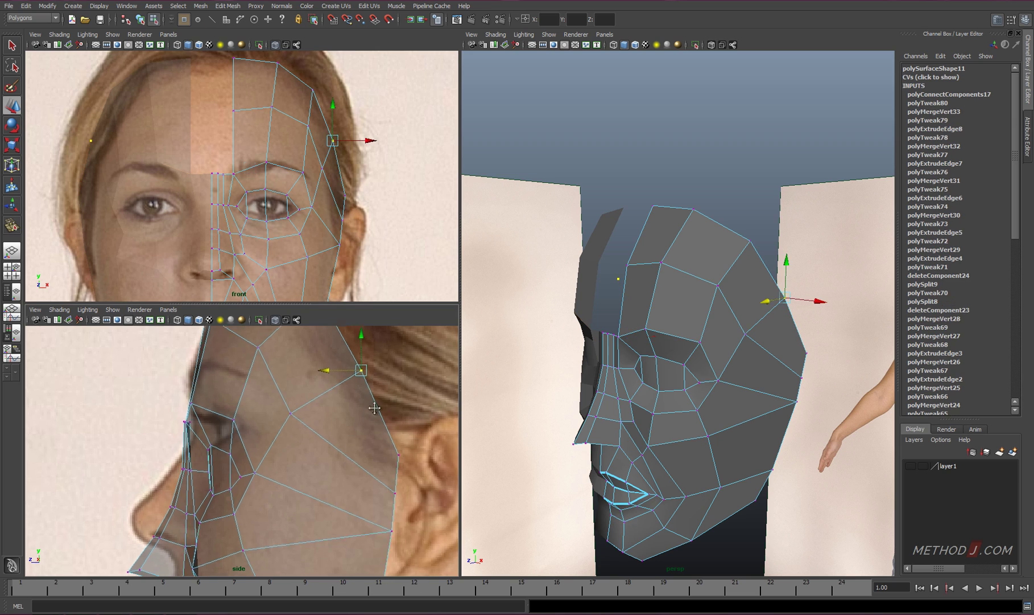
drag(339, 380, 400, 492)
click(394, 530)
alt+middle_drag(404, 507, 406, 461)
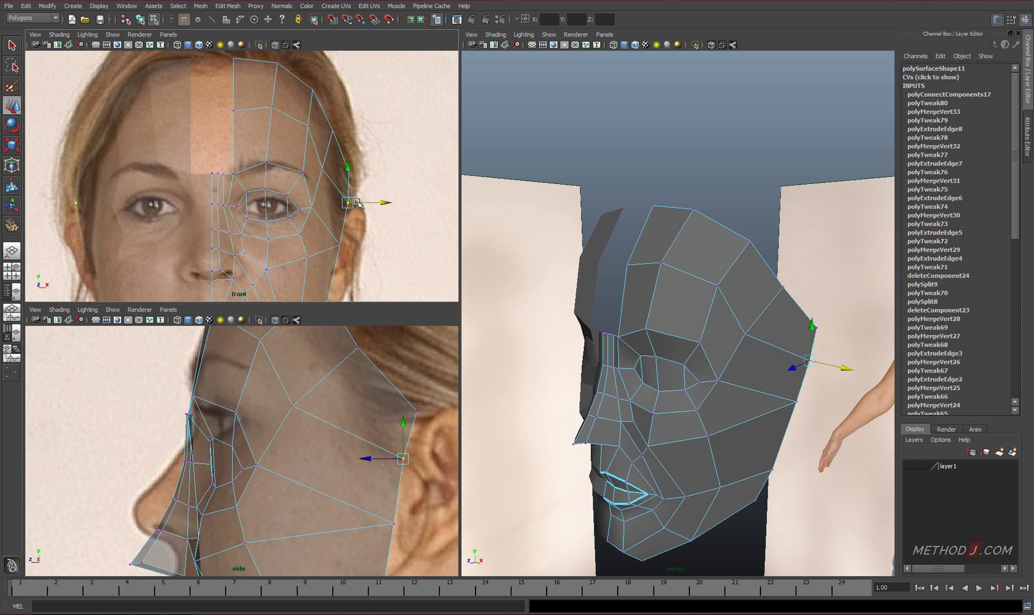
alt+middle_drag(356, 539, 357, 480)
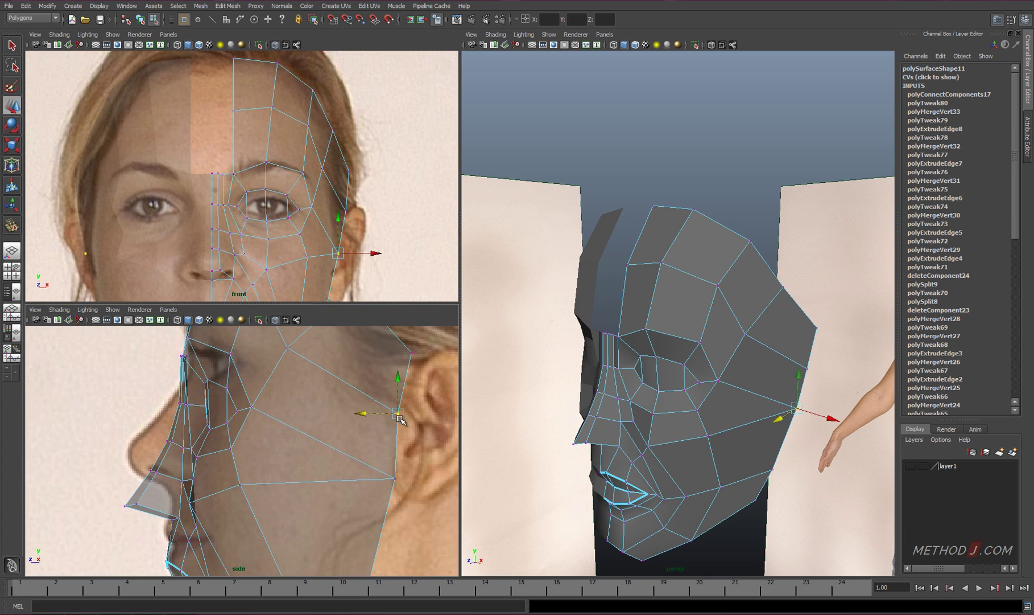
click(411, 353)
scroll(388, 388, down, 2)
scroll(323, 380, down, 2)
Adjust the head-edge vertices and raise the centre-line vertex to the forehead top.
alt+middle_drag(229, 341, 244, 386)
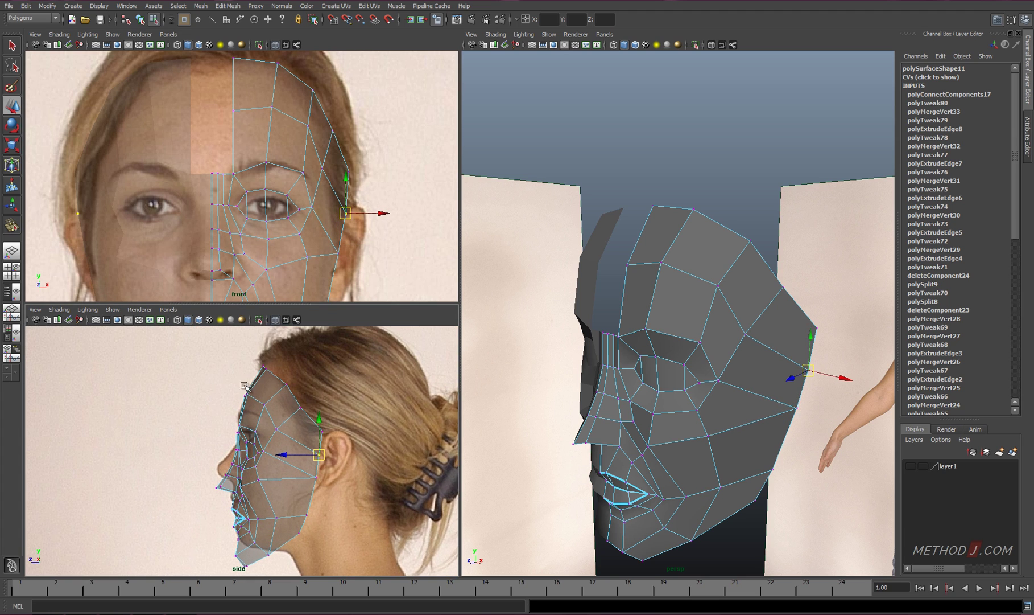
click(662, 264)
mouse_move(663, 282)
alt+mouse_down()
mouse_move(746, 257)
mouse_move(755, 267)
mouse_move(716, 398)
mouse_move(720, 323)
mouse_move(629, 380)
mouse_move(668, 322)
mouse_move(657, 268)
alt+mouse_up()
click(760, 272)
click(660, 267)
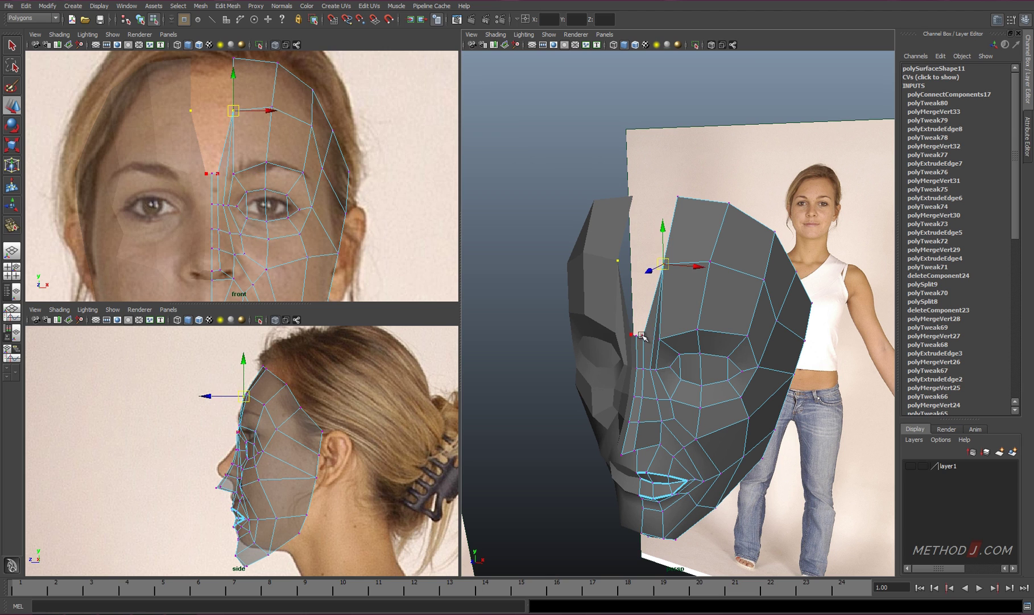
drag(238, 396, 245, 354)
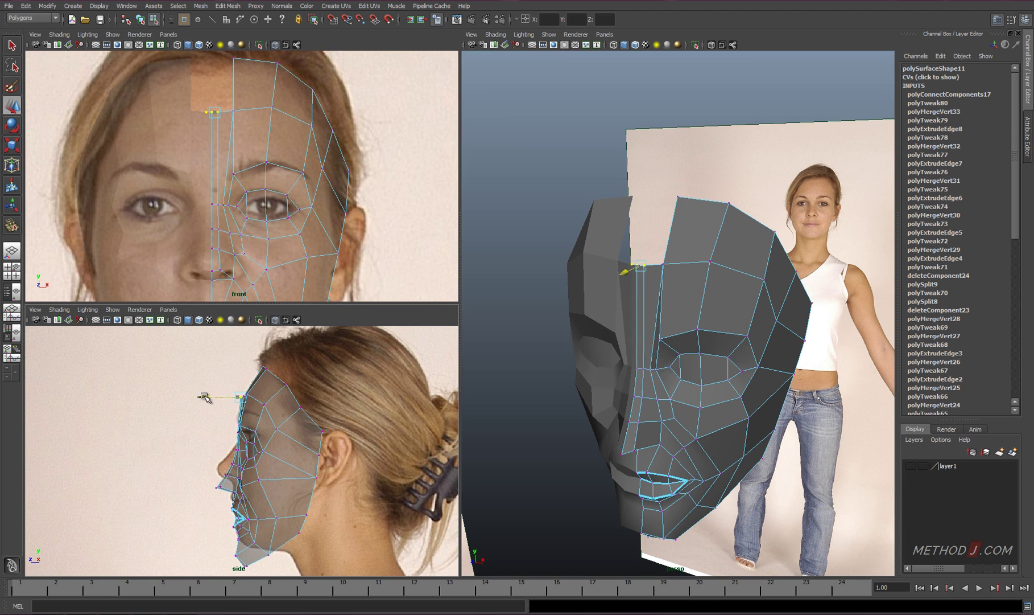
mouse_move(566, 307)
alt+mouse_down()
mouse_move(573, 296)
mouse_move(617, 296)
mouse_move(630, 340)
alt+mouse_up()
Collapse the forehead edge, merge the centre vertex, and spin an edge.
shift+right_drag(623, 343, 638, 376)
mouse_move(639, 377)
alt+mouse_down()
mouse_move(650, 384)
mouse_move(622, 368)
mouse_move(642, 375)
alt+mouse_up()
shift+right_click(623, 368)
click(623, 361)
shift+right_click(634, 360)
click(641, 375)
key(w)
Extrude the forehead edge across the gap and select the vertices along its edge.
shift+right_drag(639, 368, 740, 363)
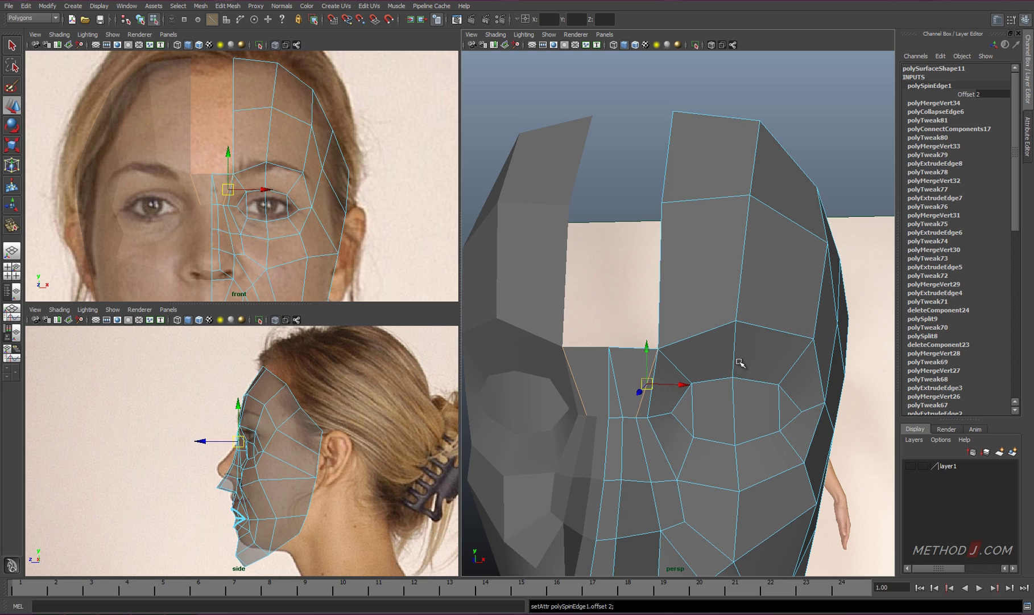
alt+drag(741, 363, 671, 323)
shift+right_drag(670, 257, 705, 269)
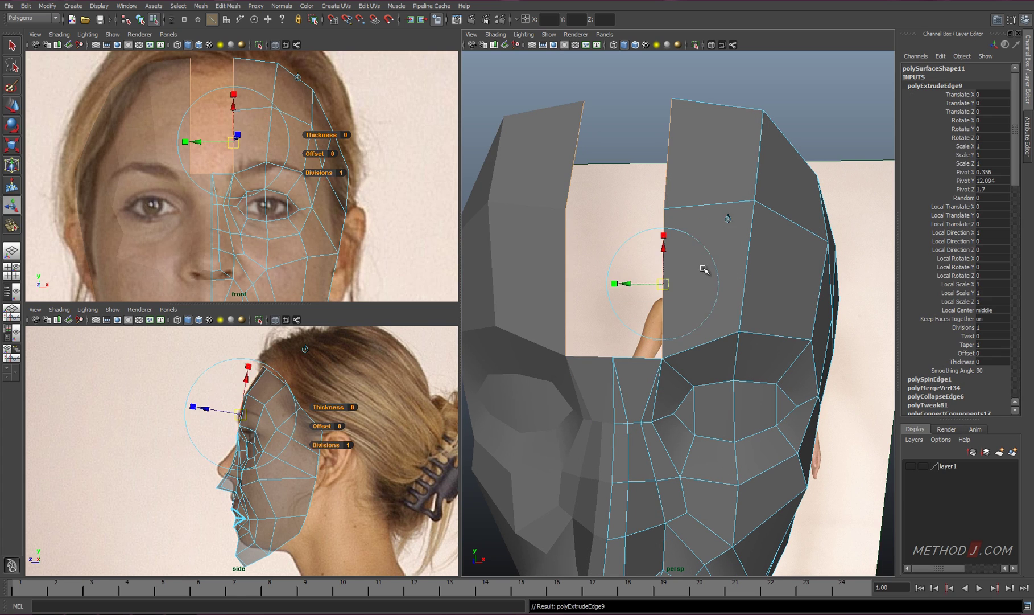
drag(705, 270, 663, 233)
key(4)
right_drag(627, 348, 627, 318)
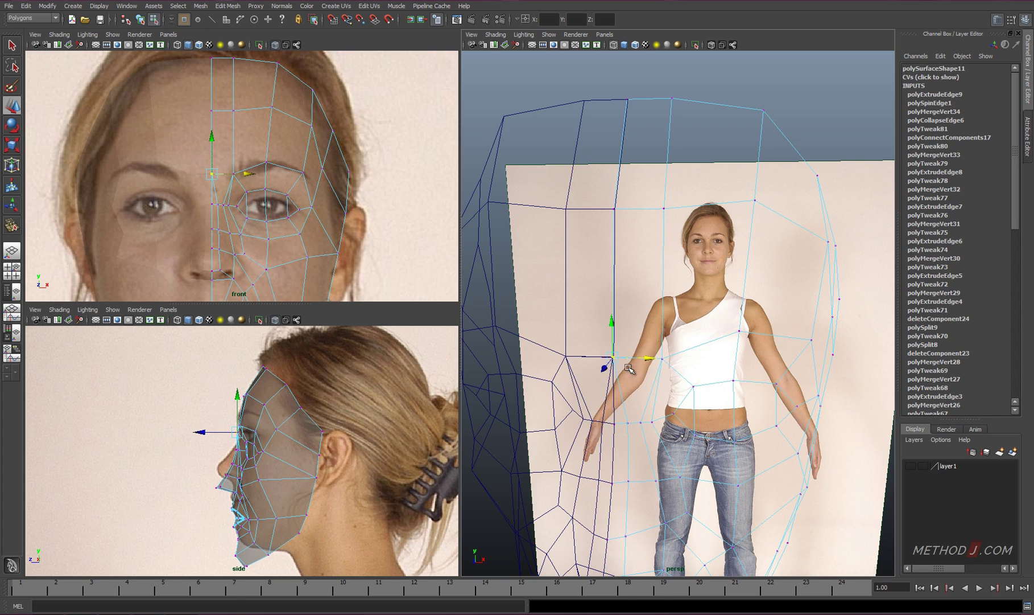
key(5)
key(f)
mouse_move(646, 222)
mouse_down()
mouse_move(647, 213)
mouse_move(636, 265)
mouse_move(614, 242)
mouse_up()
alt+middle_drag(276, 88, 281, 131)
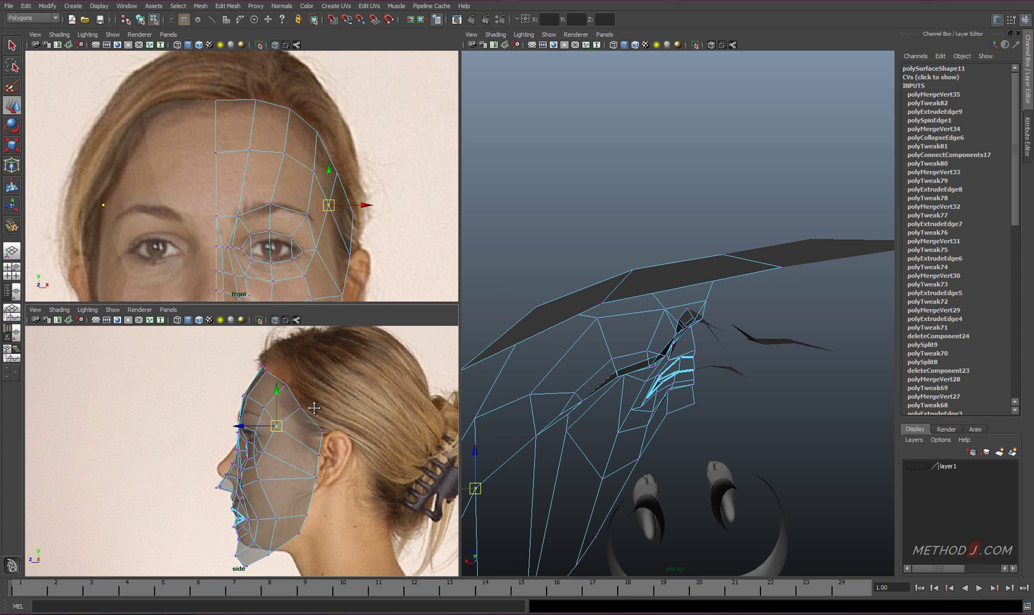
scroll(314, 407, up, 1)
mouse_move(803, 323)
alt+mouse_down()
mouse_move(677, 317)
mouse_move(718, 315)
mouse_move(759, 334)
mouse_move(727, 323)
mouse_move(711, 340)
mouse_move(649, 346)
mouse_move(663, 356)
mouse_move(654, 319)
mouse_move(632, 313)
mouse_move(675, 362)
mouse_move(692, 342)
alt+mouse_up()
Nudge the eye and brow vertices with the smoothed preview turned off.
click(678, 316)
click(734, 342)
scroll(663, 356, up, 5)
key(1)
click(663, 321)
scroll(666, 456, up, 5)
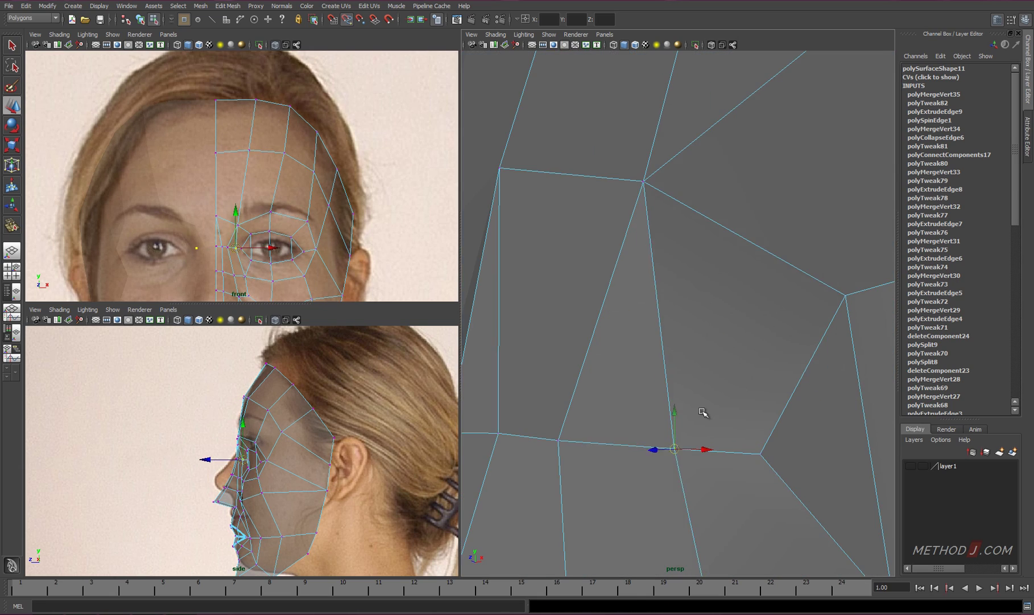
scroll(702, 412, down, 5)
alt+drag(703, 412, 678, 363)
mouse_move(687, 356)
mouse_down()
mouse_move(671, 360)
mouse_move(646, 278)
mouse_move(687, 364)
mouse_move(664, 425)
mouse_up()
scroll(705, 396, down, 5)
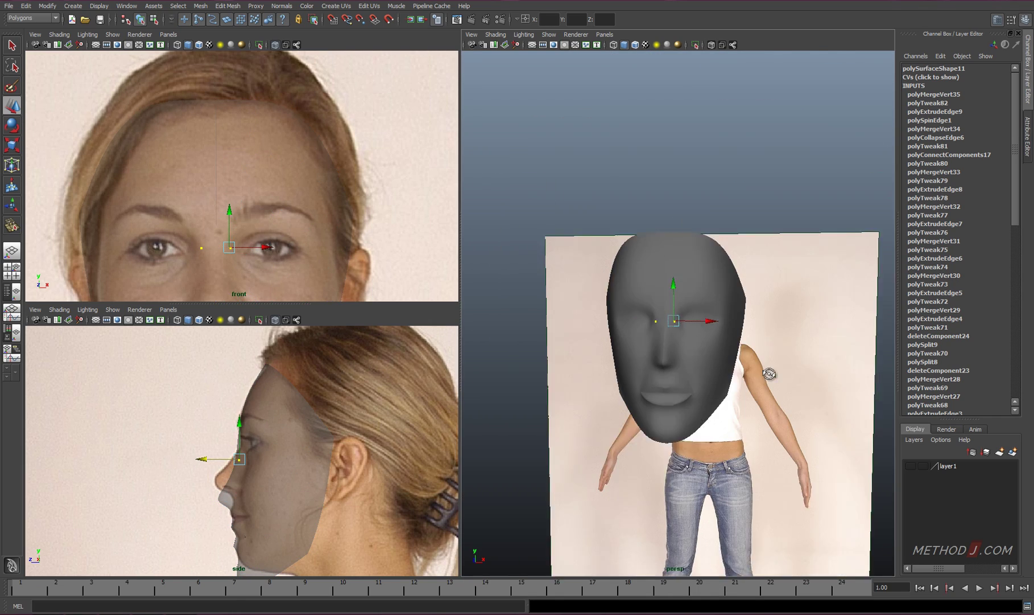
scroll(255, 207, down, 5)
scroll(255, 207, down, 2)
scroll(227, 380, down, 5)
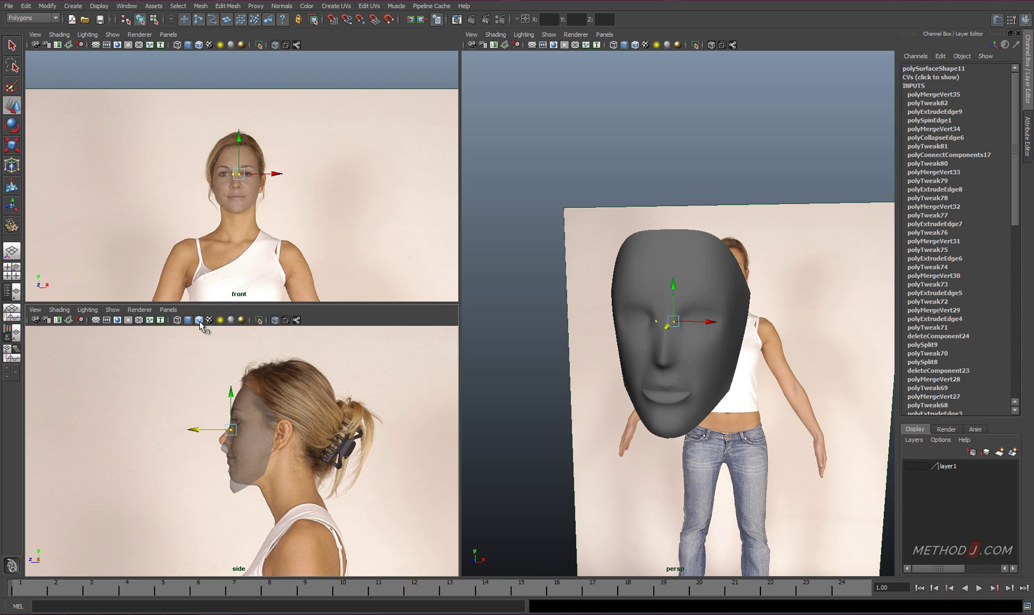
Delete the face mesh's construction history via Delete All by Type.
click(200, 45)
key(space)
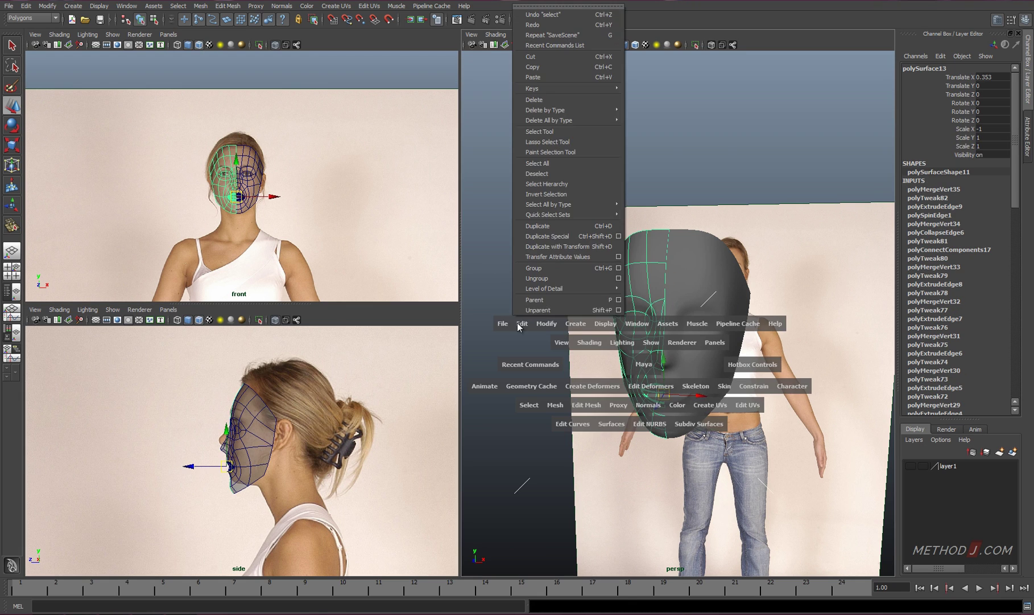
drag(517, 323, 653, 125)
click(654, 126)
alt+drag(719, 339, 288, 456)
key(space)
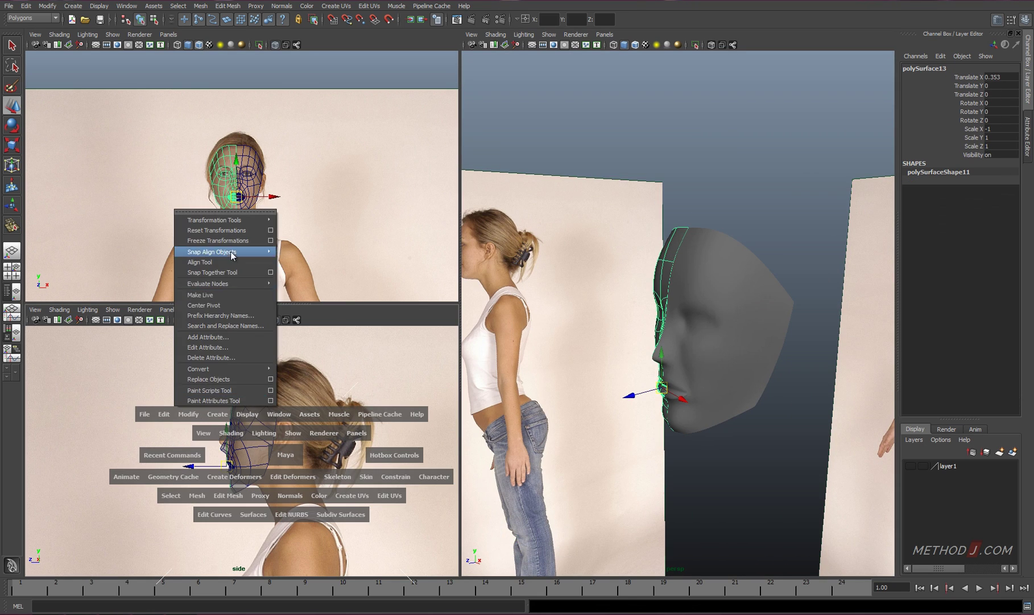
Create a polygon sphere at head height, rotated Z 90, with 12 axis and height subdivisions.
drag(220, 418, 338, 211)
scroll(331, 477, down, 3)
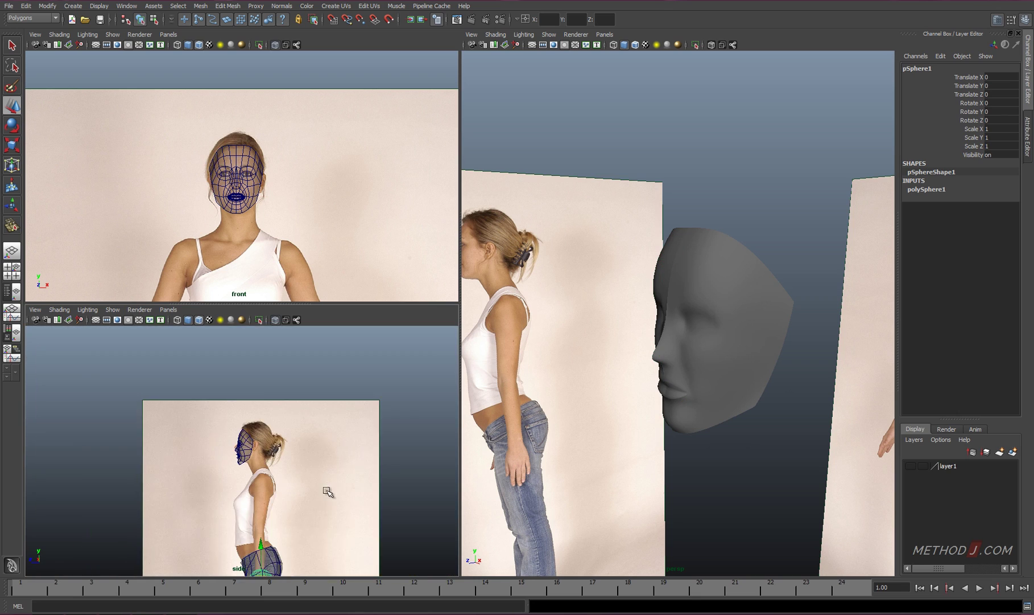
drag(273, 432, 273, 341)
scroll(273, 342, up, 4)
mouse_move(687, 340)
alt+mouse_down()
mouse_move(744, 348)
mouse_move(687, 372)
alt+mouse_up()
key(e)
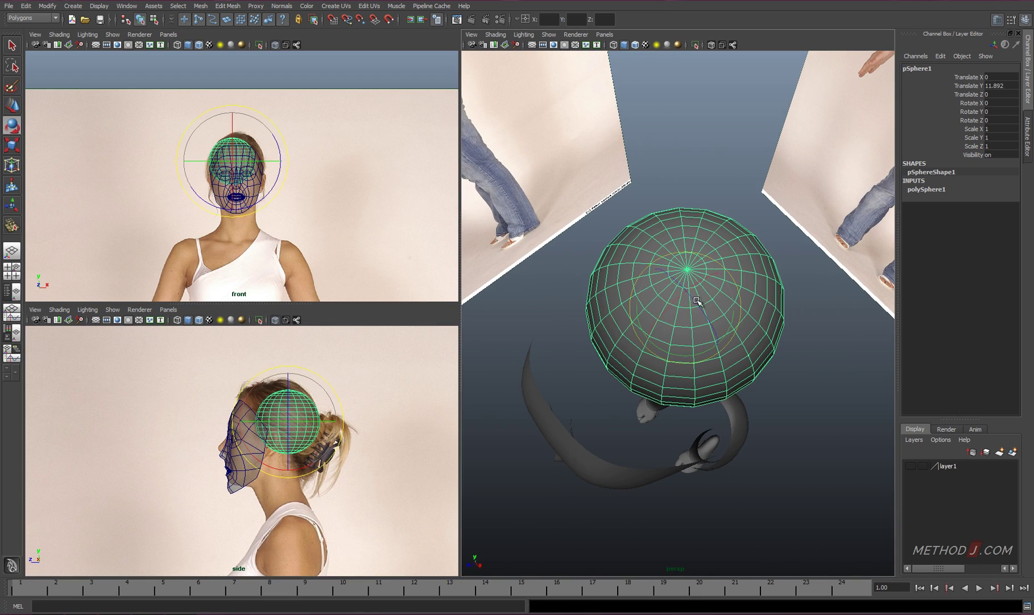
drag(696, 301, 650, 251)
text(90)
key(Return)
alt+drag(819, 340, 932, 198)
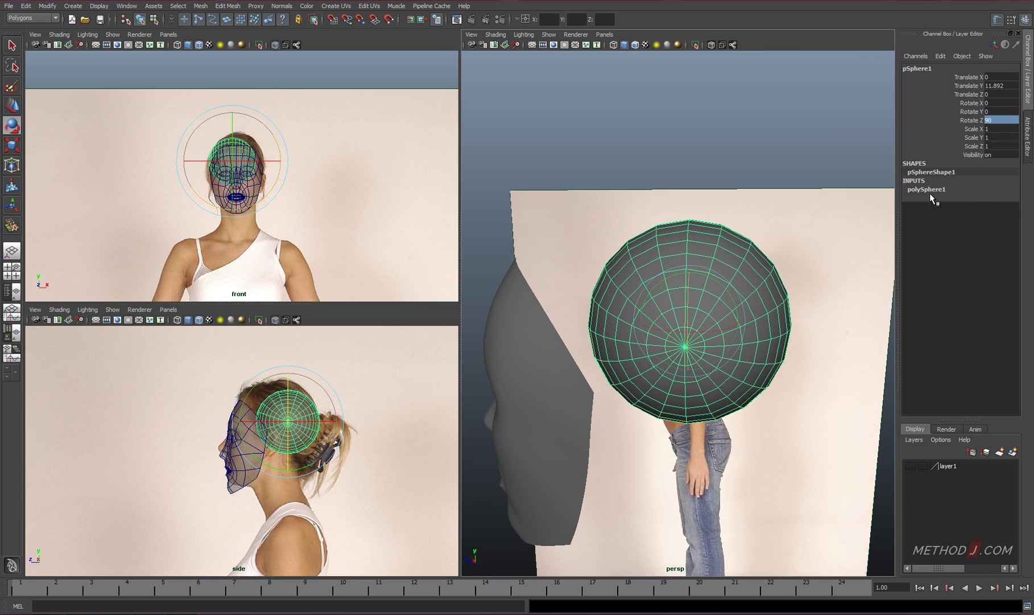
text(12)
key(Return)
Scale the sphere up to 1.308 and move it behind the face over the skull.
alt+drag(776, 294, 796, 397)
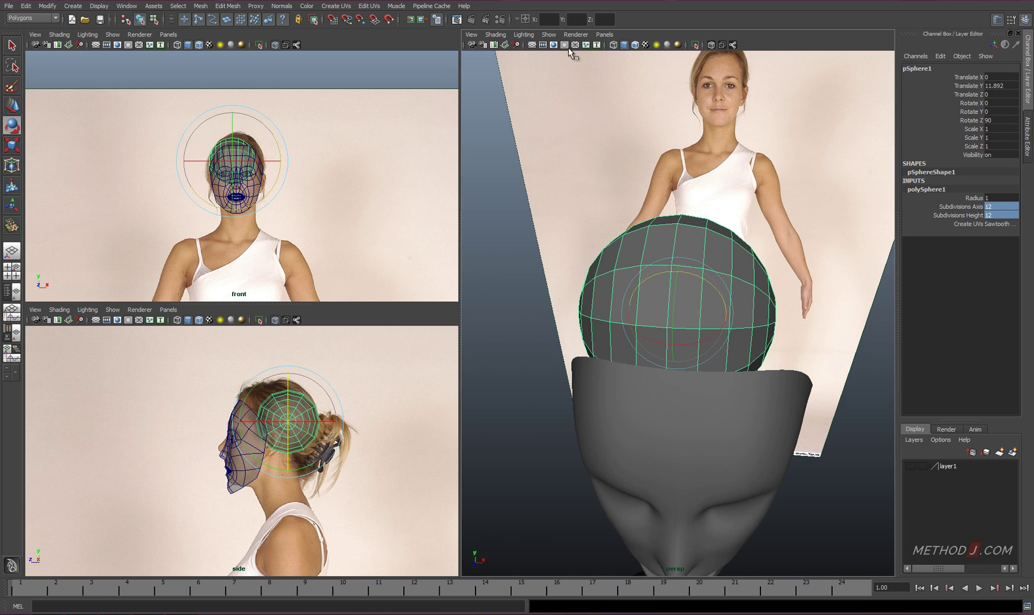
mouse_move(681, 338)
alt+mouse_down()
mouse_move(751, 409)
mouse_move(685, 322)
alt+mouse_up()
key(w)
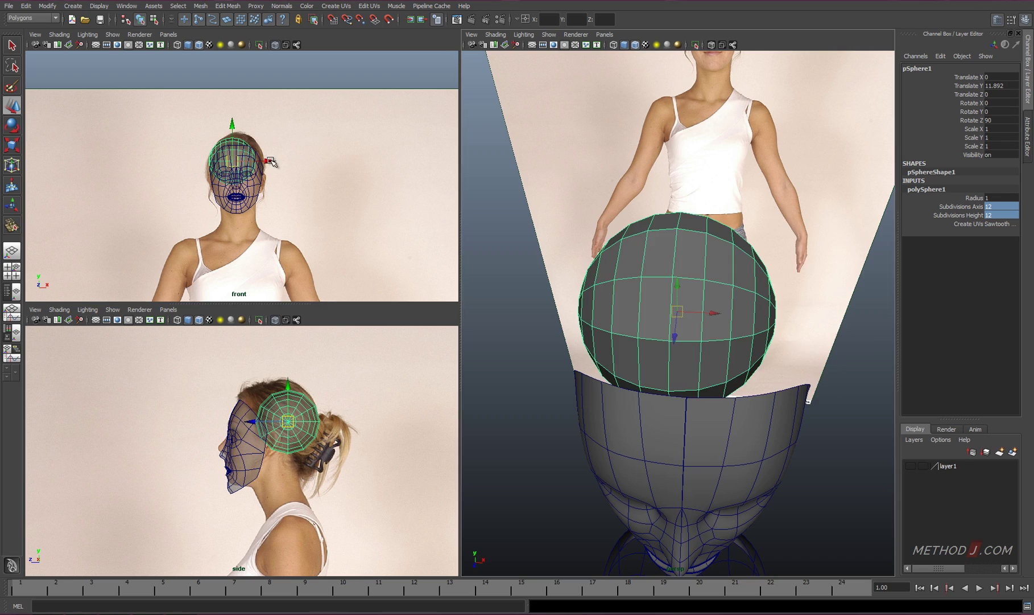
drag(273, 161, 236, 156)
alt+drag(808, 400, 730, 308)
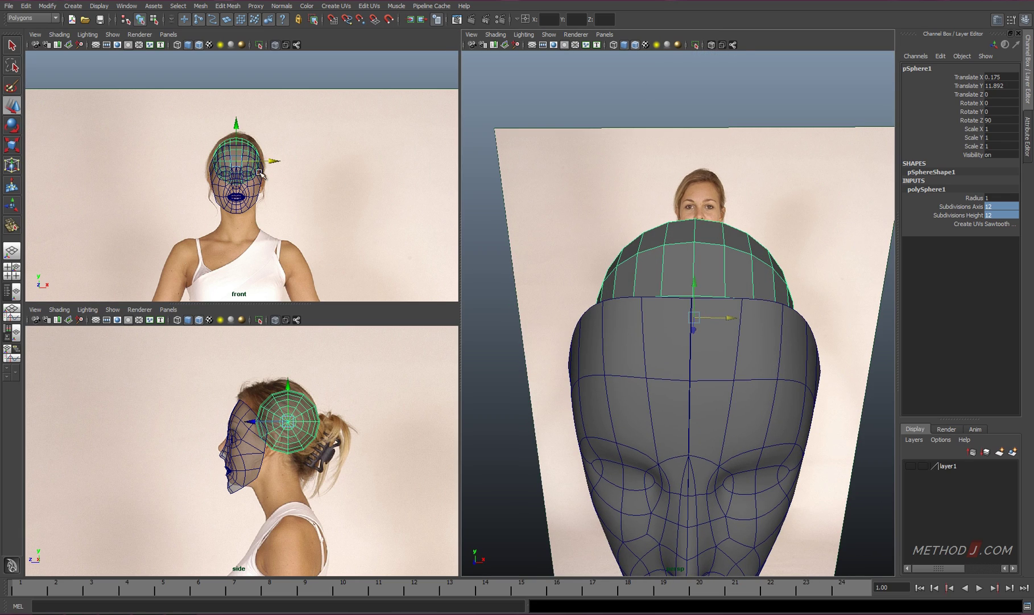
key(r)
drag(236, 161, 267, 161)
key(w)
drag(260, 421, 244, 426)
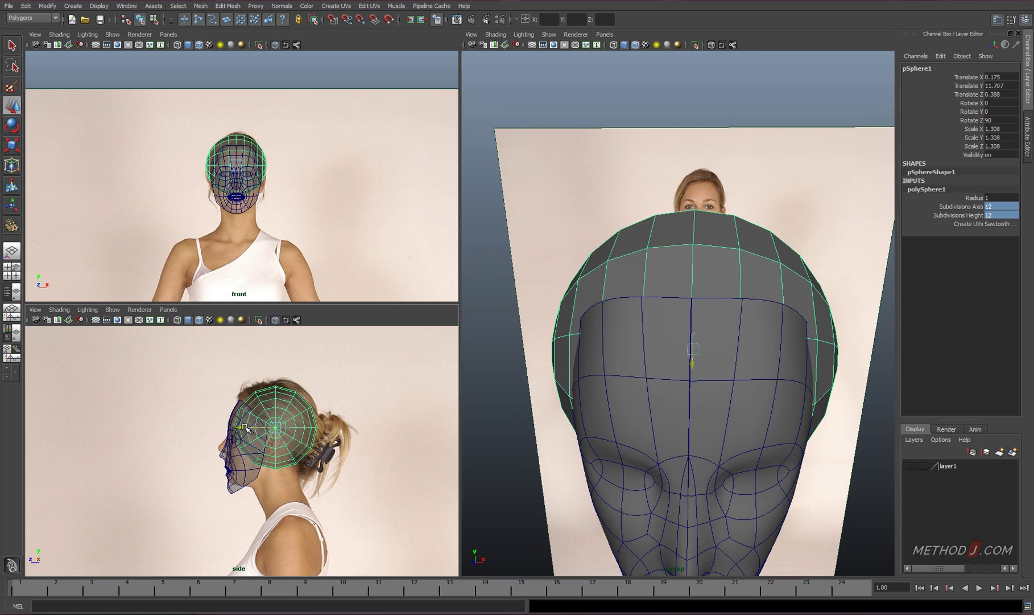
alt+drag(688, 358, 647, 332)
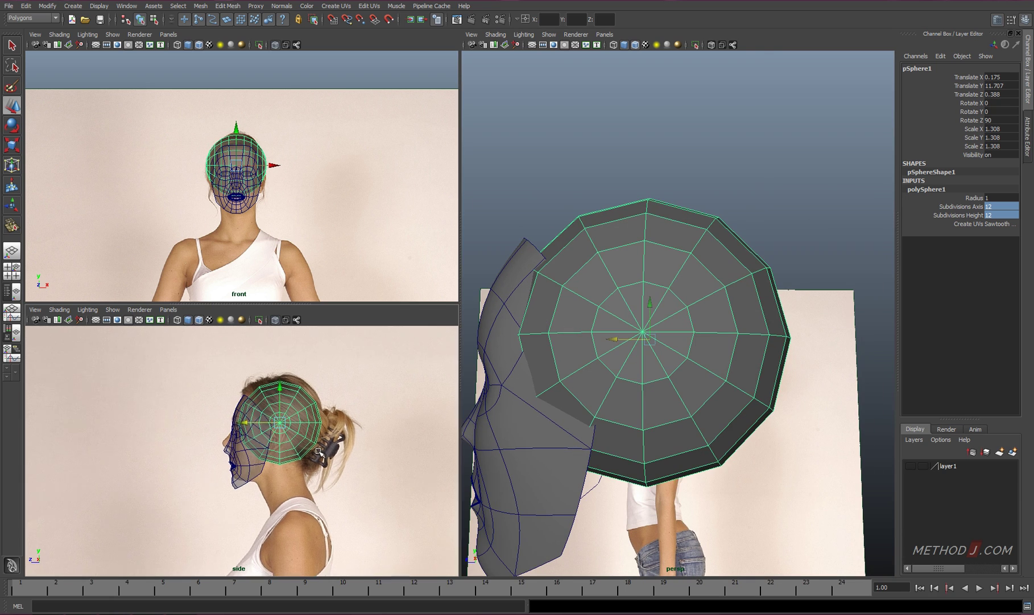
scroll(319, 452, up, 2)
drag(296, 411, 296, 407)
right_drag(316, 391, 235, 406)
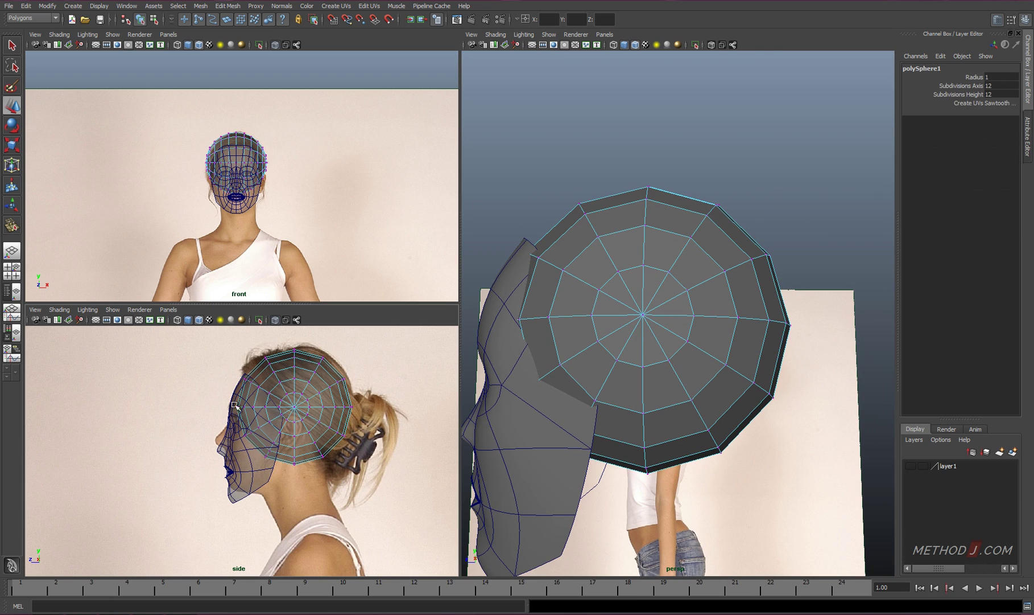
With soft selection on, pull the sphere's rear rim vertices toward the hair.
mouse_move(589, 322)
alt+mouse_down()
mouse_move(663, 342)
mouse_move(659, 394)
mouse_move(737, 469)
mouse_move(736, 351)
mouse_move(591, 342)
mouse_move(748, 322)
mouse_move(366, 369)
alt+mouse_up()
click(747, 322)
alt+drag(582, 380, 611, 408)
key(z)
key(z)
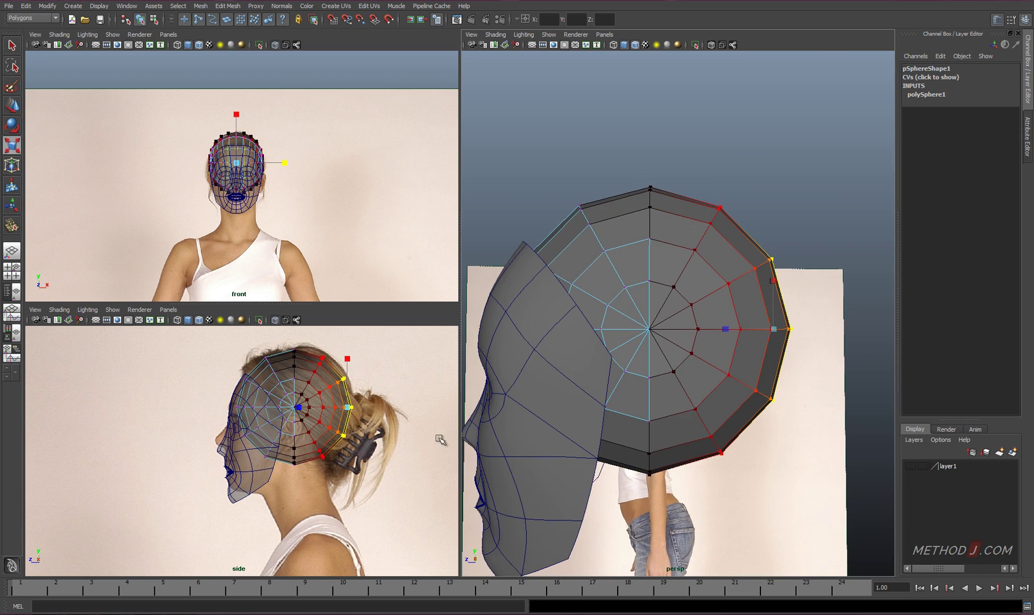
key(z)
click(298, 394)
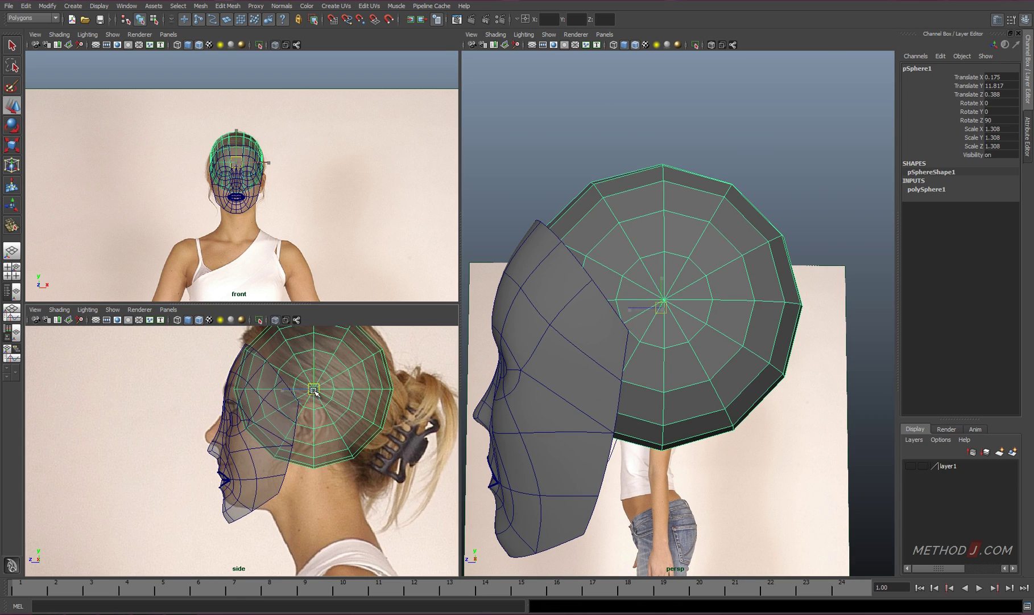
key(w)
key(F8)
drag(364, 380, 396, 481)
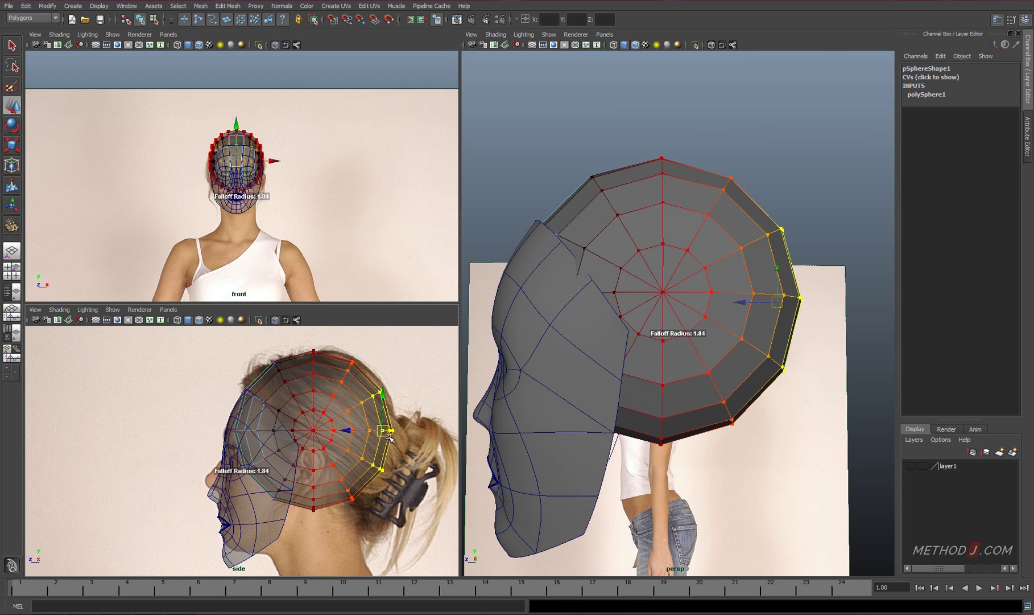
drag(389, 438, 394, 435)
Delete the sphere's front faces, then delete one half, leaving a half cap.
alt+middle_drag(332, 465, 336, 451)
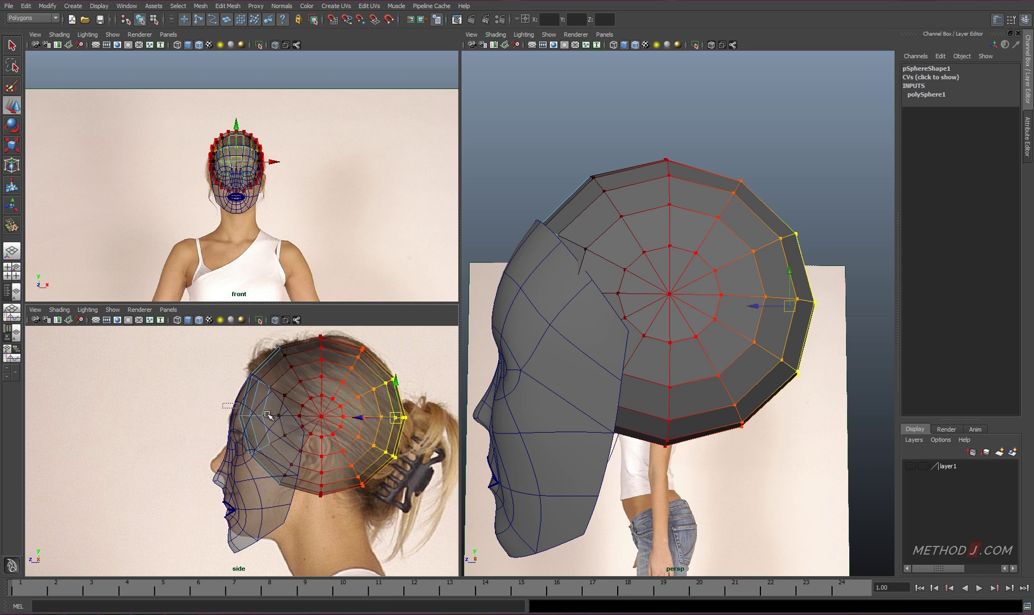
drag(234, 380, 309, 432)
key(F11)
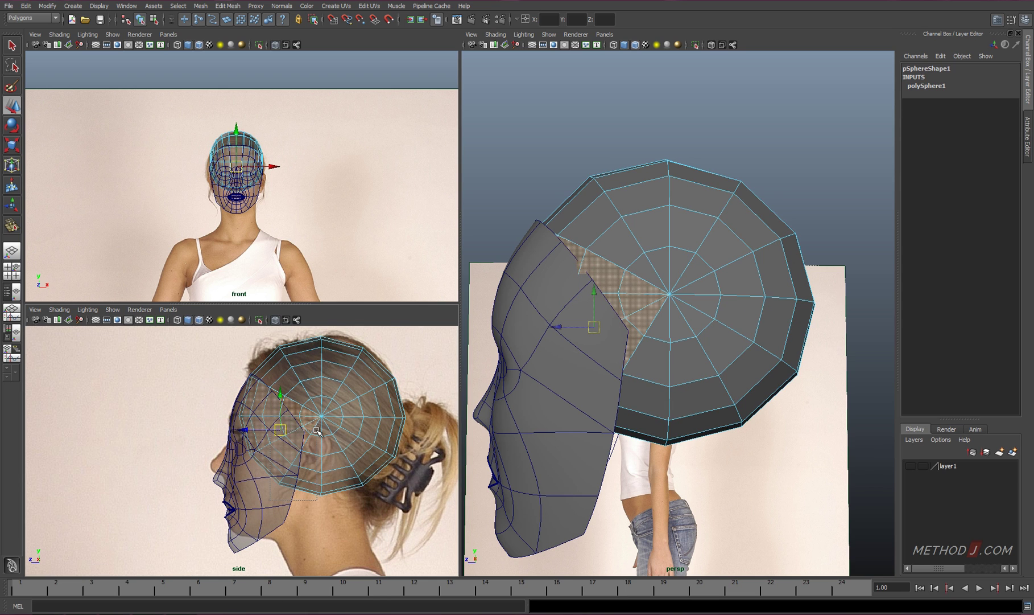
key(Delete)
alt+drag(597, 270, 566, 242)
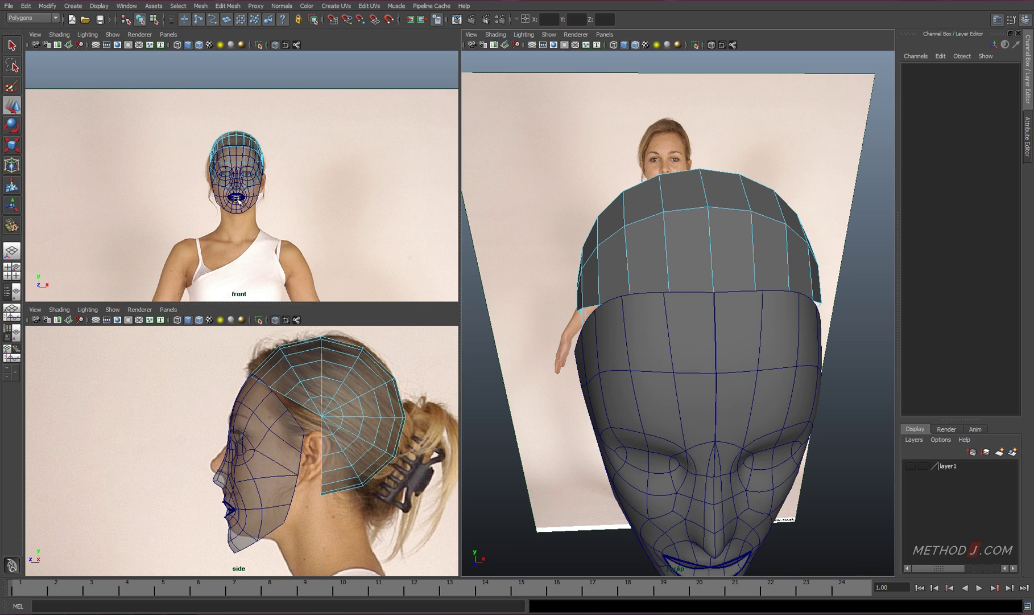
drag(223, 121, 302, 220)
key(F8)
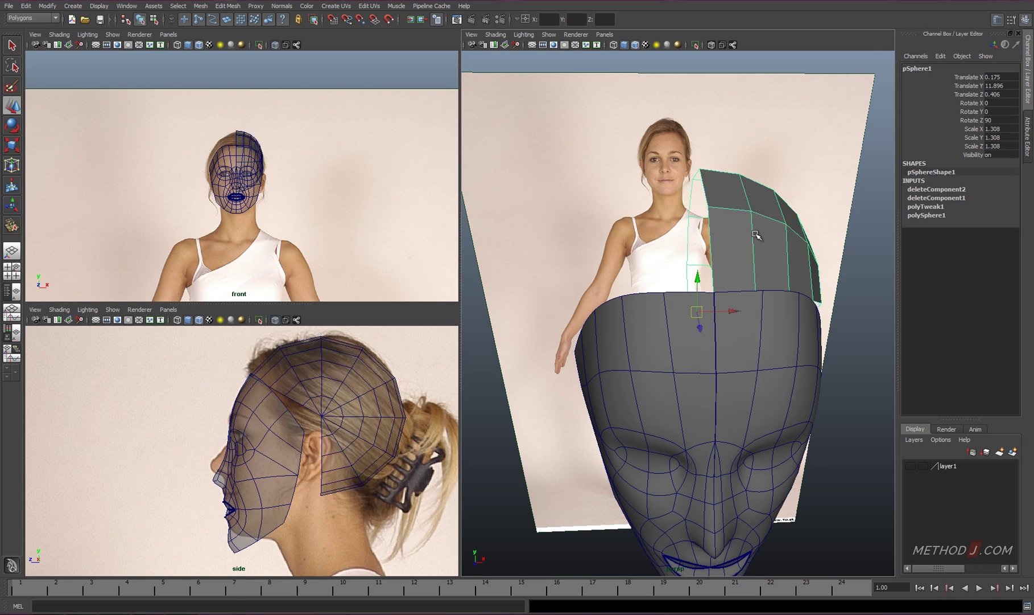
Mirror the half cap as an instance with Scale X -1 and freeze its transformations.
key(f)
click(25, 6)
click(126, 243)
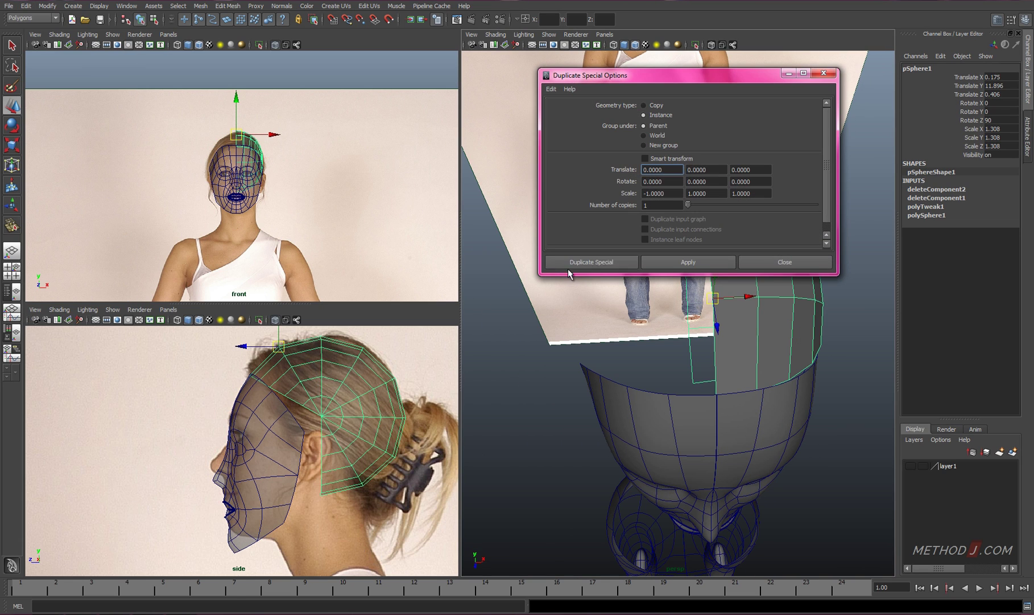
click(617, 262)
alt+drag(617, 268, 725, 293)
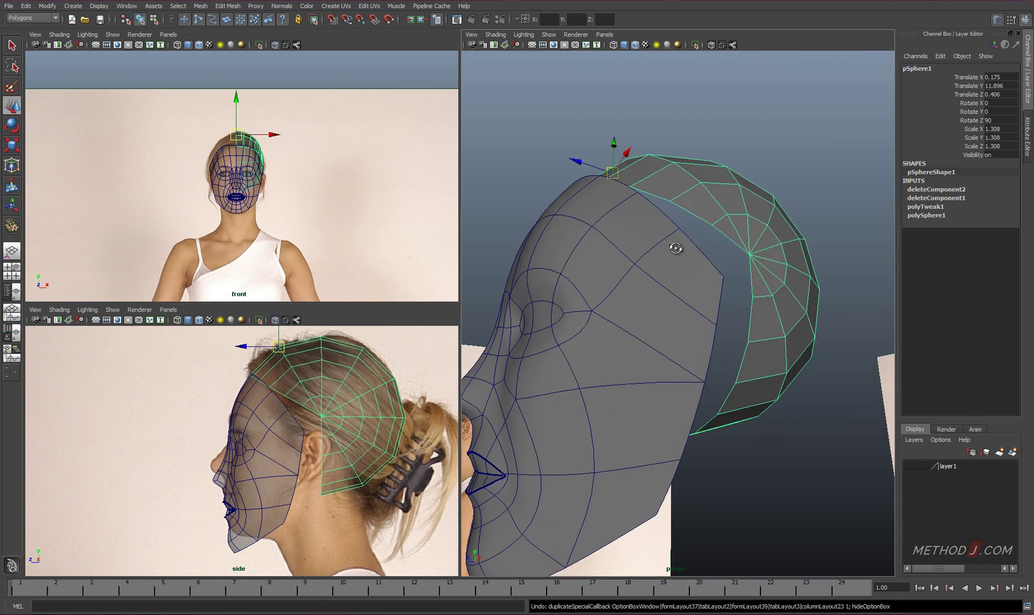
click(48, 7)
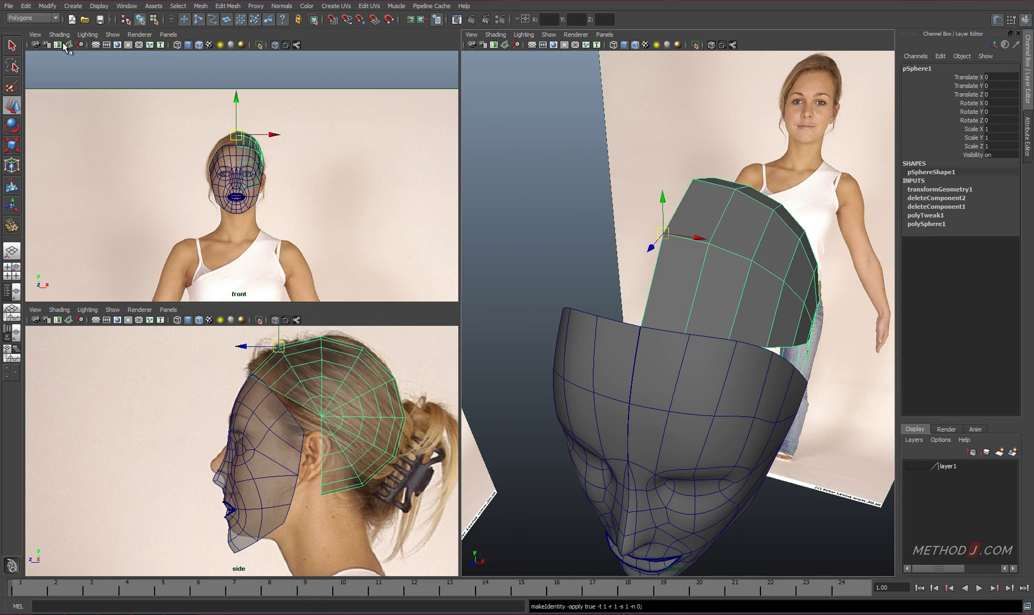
click(75, 244)
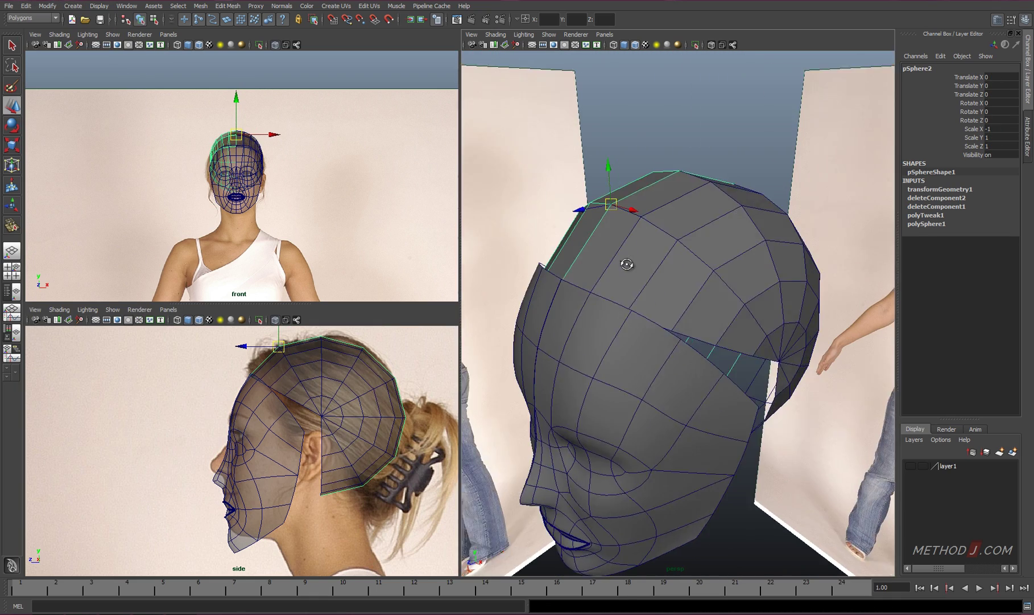
alt+drag(623, 266, 580, 344)
Pull the cap's rim vertices onto the face mesh's border, including behind the ear.
key(F8)
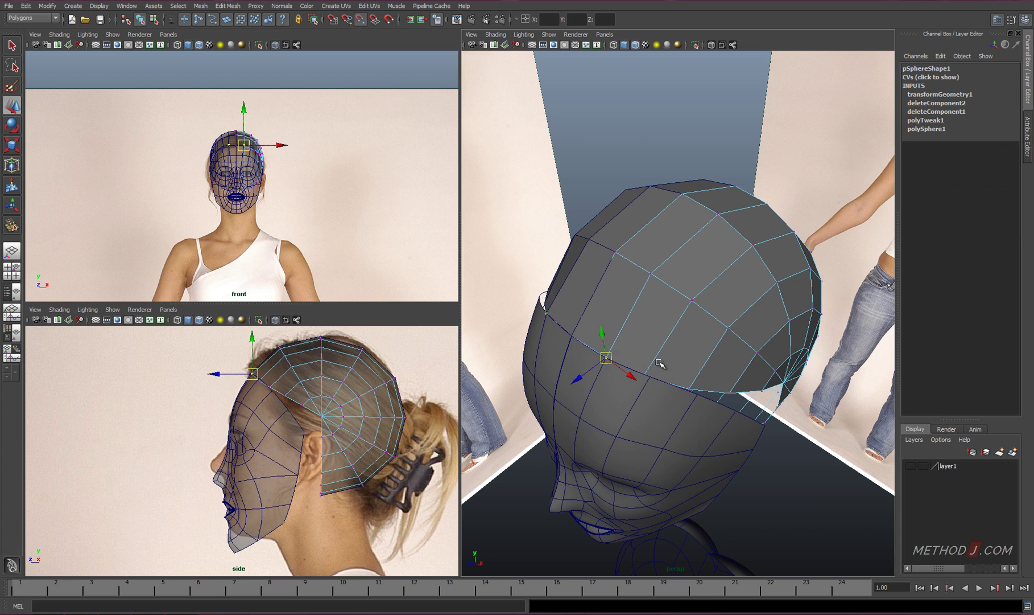
alt+drag(659, 364, 566, 348)
drag(552, 349, 556, 354)
alt+drag(635, 409, 613, 363)
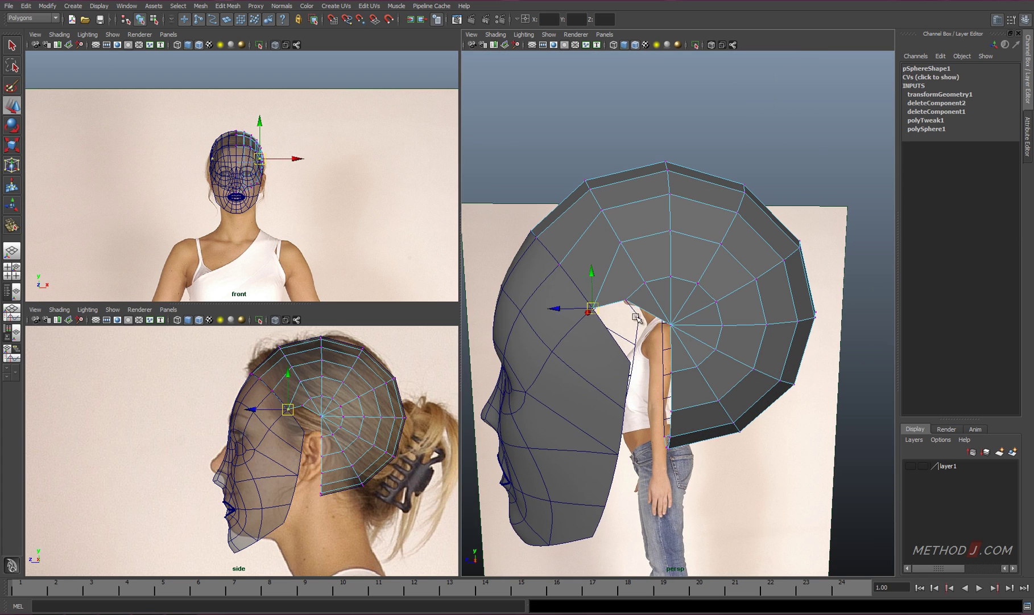
click(675, 336)
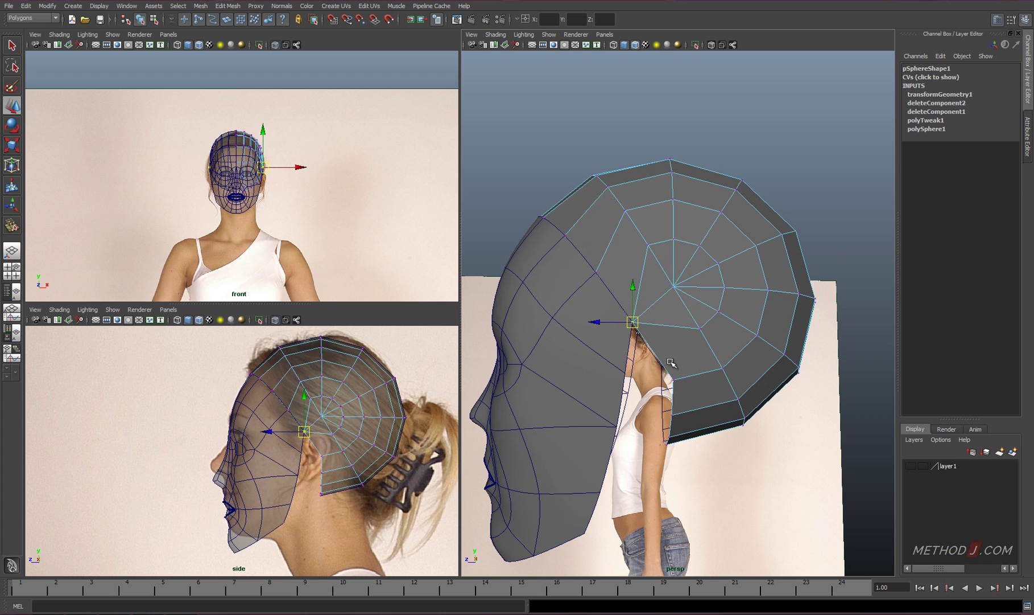
click(625, 373)
click(684, 348)
mouse_move(674, 415)
alt+mouse_down()
mouse_move(684, 347)
mouse_move(639, 355)
alt+mouse_up()
click(538, 327)
mouse_move(537, 328)
alt+mouse_down()
mouse_move(623, 348)
mouse_move(666, 337)
mouse_move(793, 359)
mouse_move(611, 358)
mouse_move(762, 347)
alt+mouse_up()
click(666, 337)
Raise the chin vertex, merge the jawline vertices, and create a polygon cylinder.
click(611, 359)
alt+middle_drag(350, 477, 329, 459)
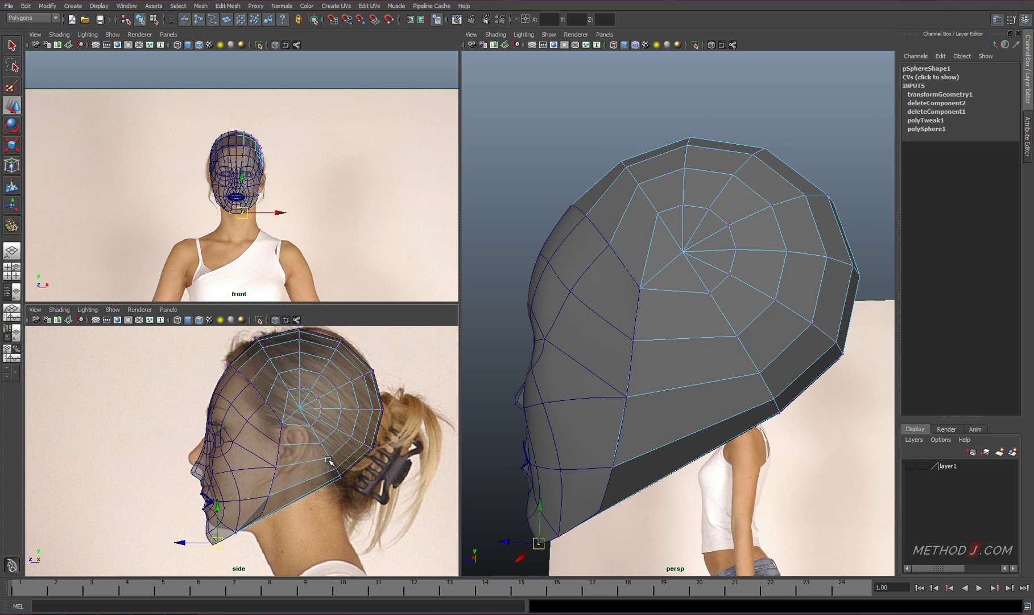
mouse_move(334, 466)
mouse_down()
mouse_move(325, 457)
mouse_move(351, 457)
mouse_up()
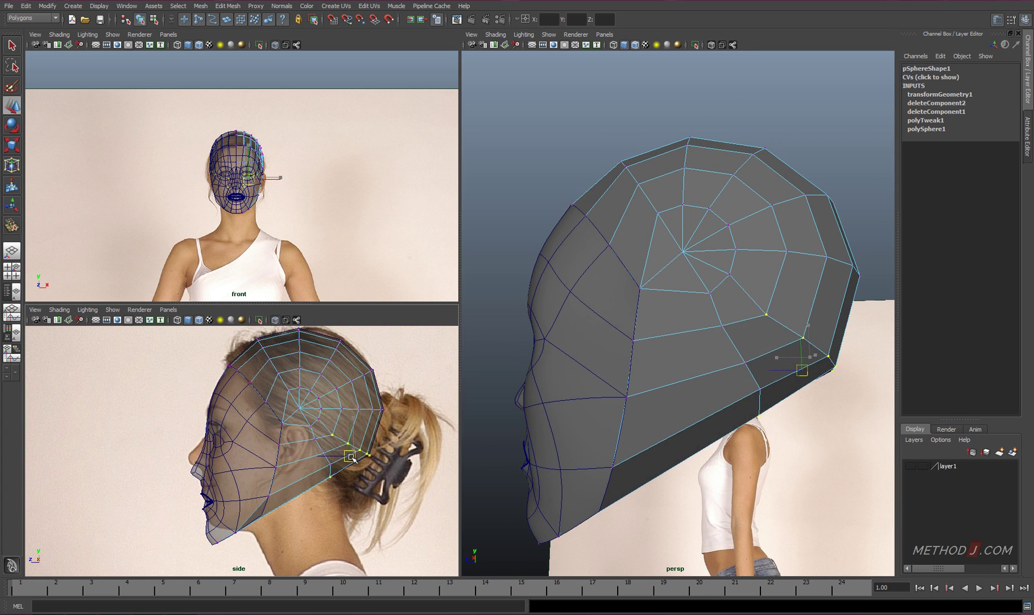
alt+drag(669, 268, 727, 299)
key(ctrl+m)
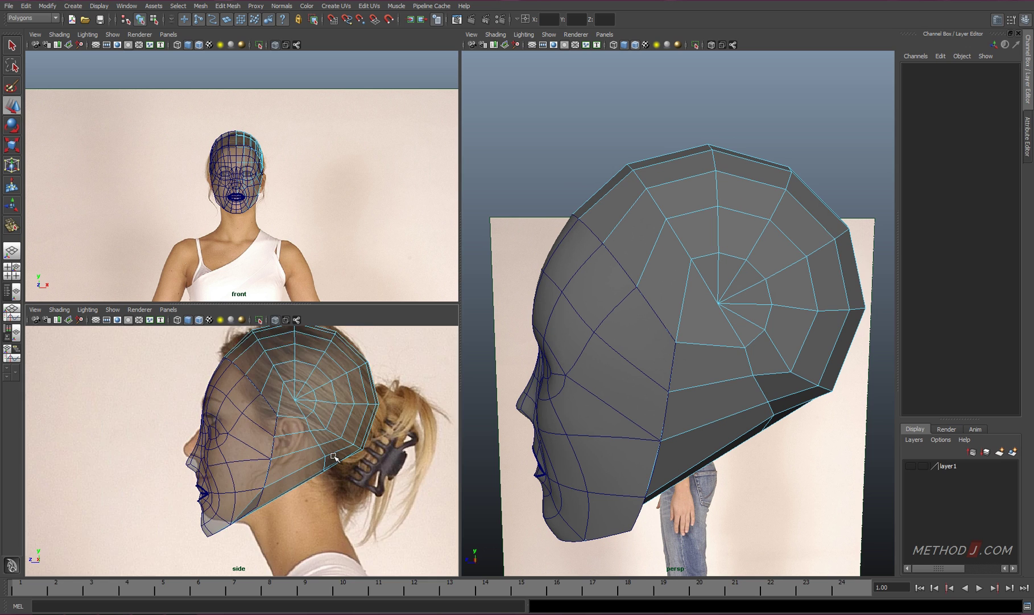
key(space)
mouse_move(326, 445)
mouse_down()
mouse_move(452, 240)
mouse_move(446, 269)
mouse_up()
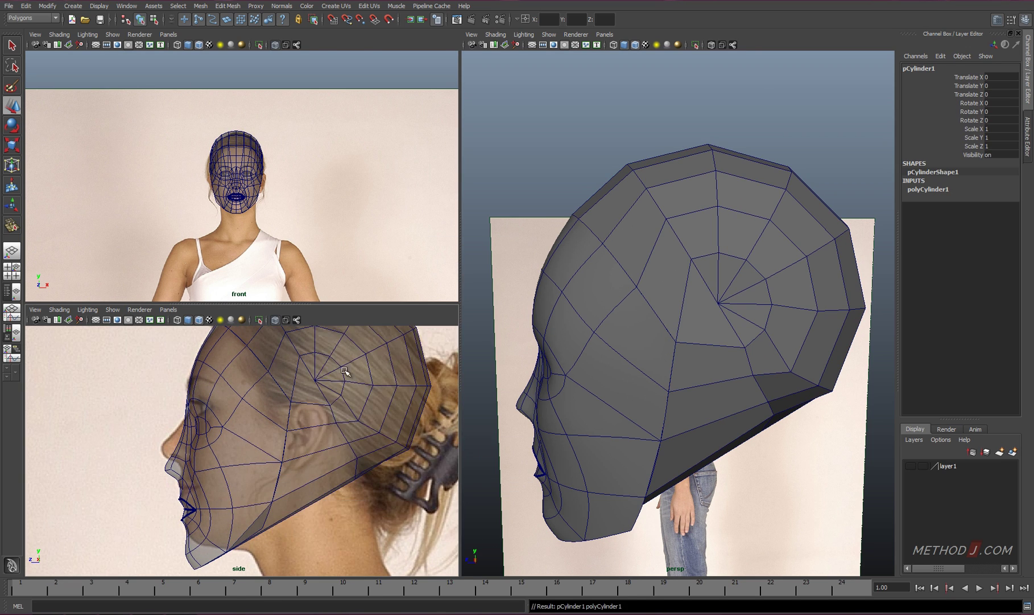
Move the cylinder up to the head and scale it down to ear size, 0.387.
key(a)
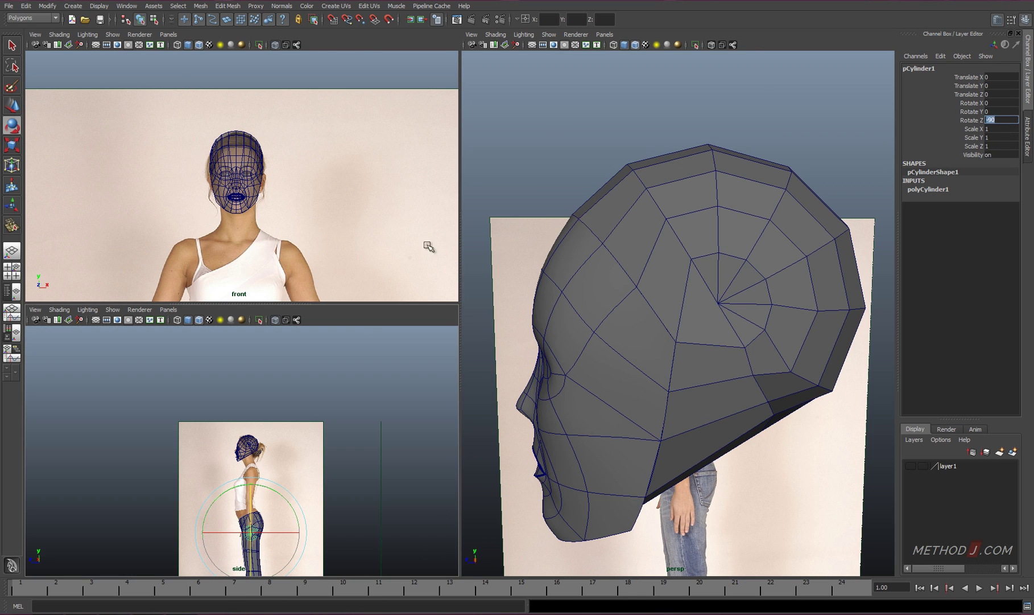
scroll(429, 246, down, 3)
key(w)
middle_drag(428, 247, 246, 180)
scroll(263, 445, up, 3)
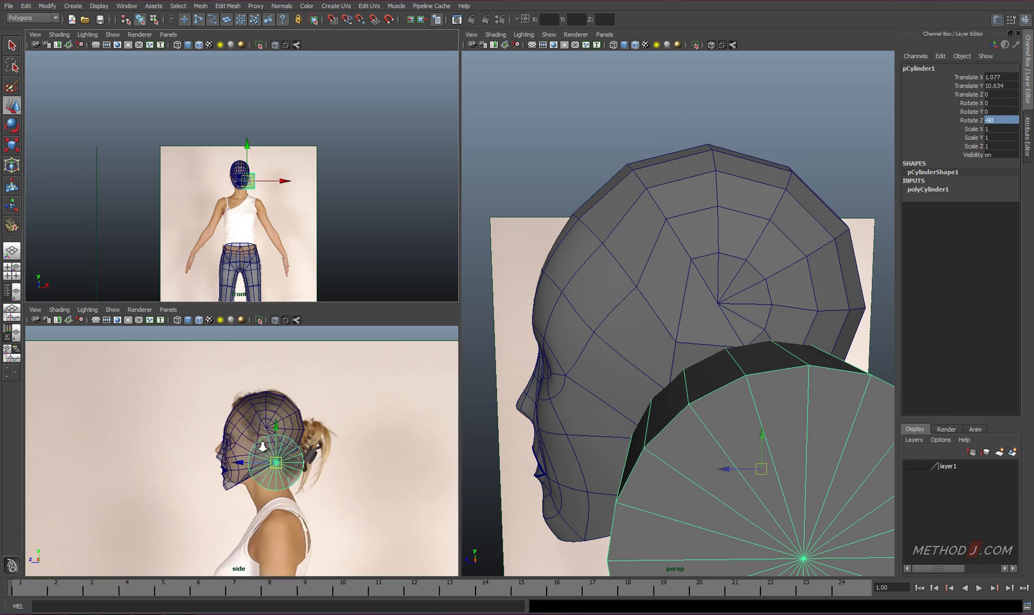
scroll(263, 446, up, 3)
key(r)
mouse_move(323, 473)
mouse_down()
mouse_move(290, 453)
mouse_move(298, 442)
mouse_up()
key(w)
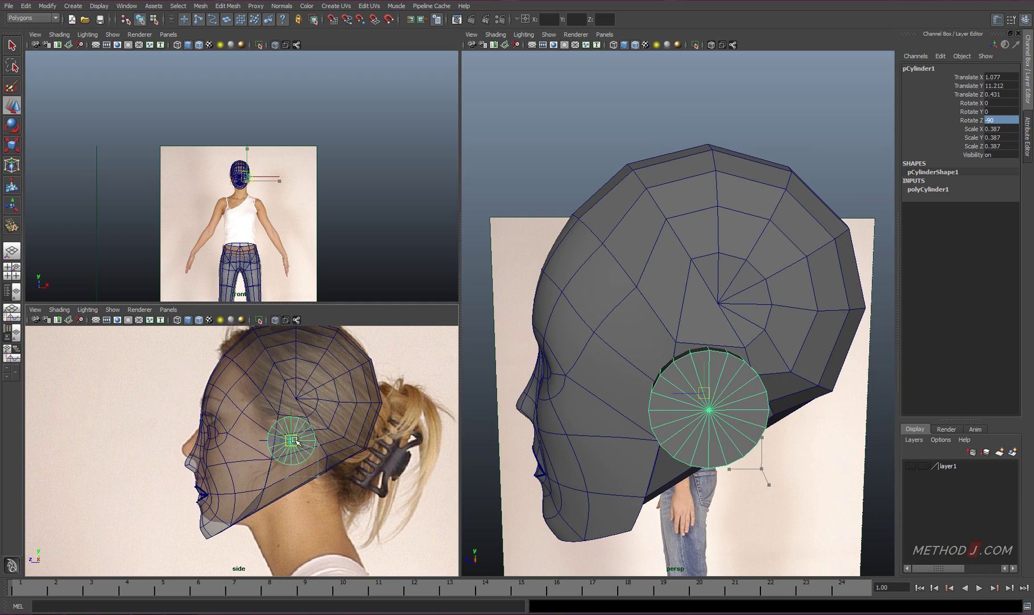
Give the cylinder 8 axis subdivisions, place it beside the head, and delete faces to flatten it.
click(928, 191)
double_click(994, 215)
mouse_move(728, 364)
alt+mouse_down()
mouse_move(935, 374)
mouse_move(727, 348)
alt+mouse_up()
right_click(702, 340)
right_drag(702, 340, 702, 365)
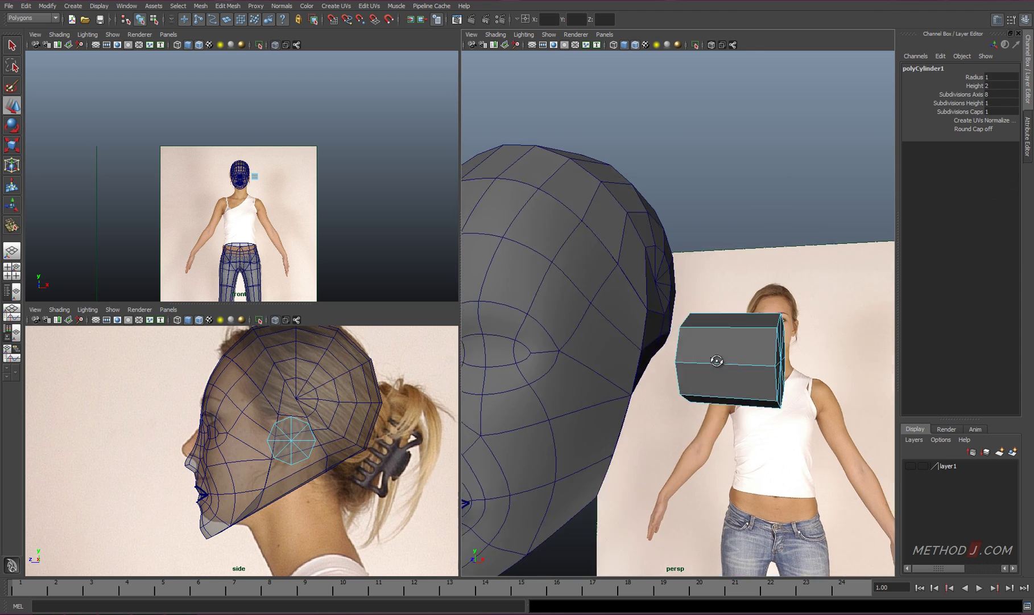
alt+drag(702, 364, 630, 397)
right_click(585, 348)
right_drag(585, 348, 585, 353)
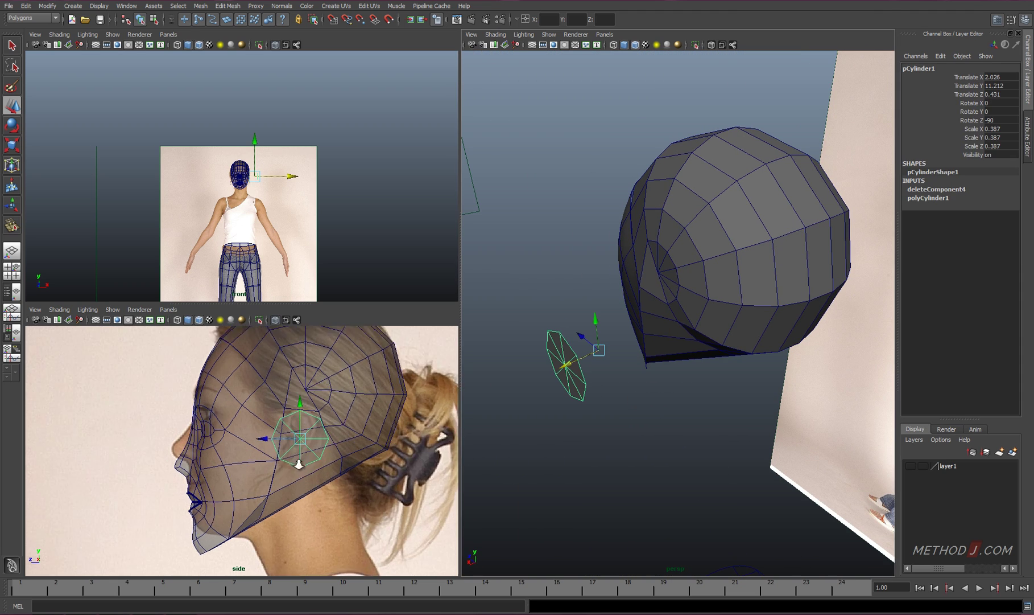
scroll(283, 445, up, 3)
right_click(342, 396)
scroll(354, 374, up, 2)
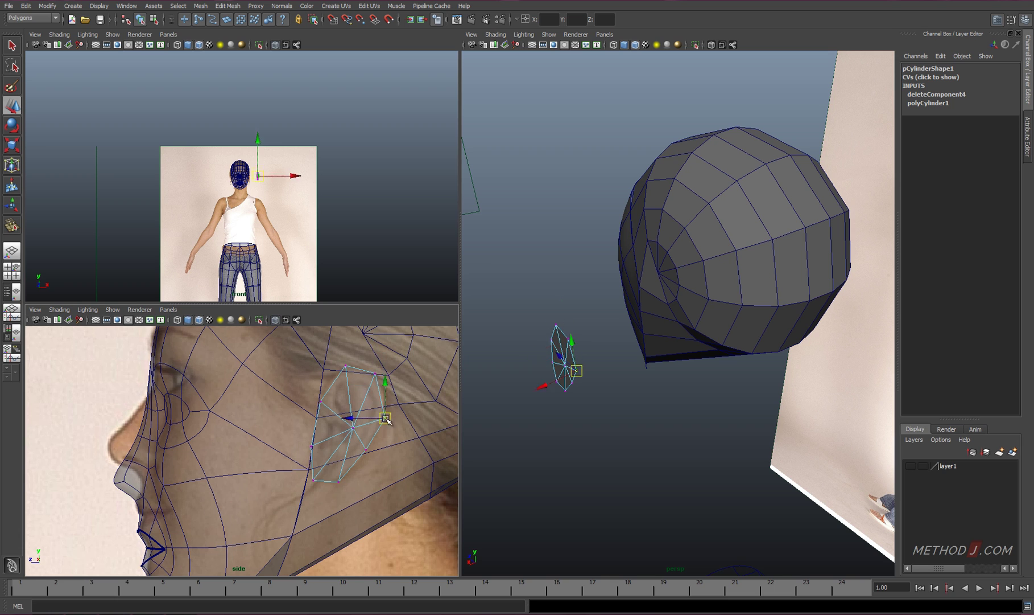
alt+drag(591, 372, 668, 382)
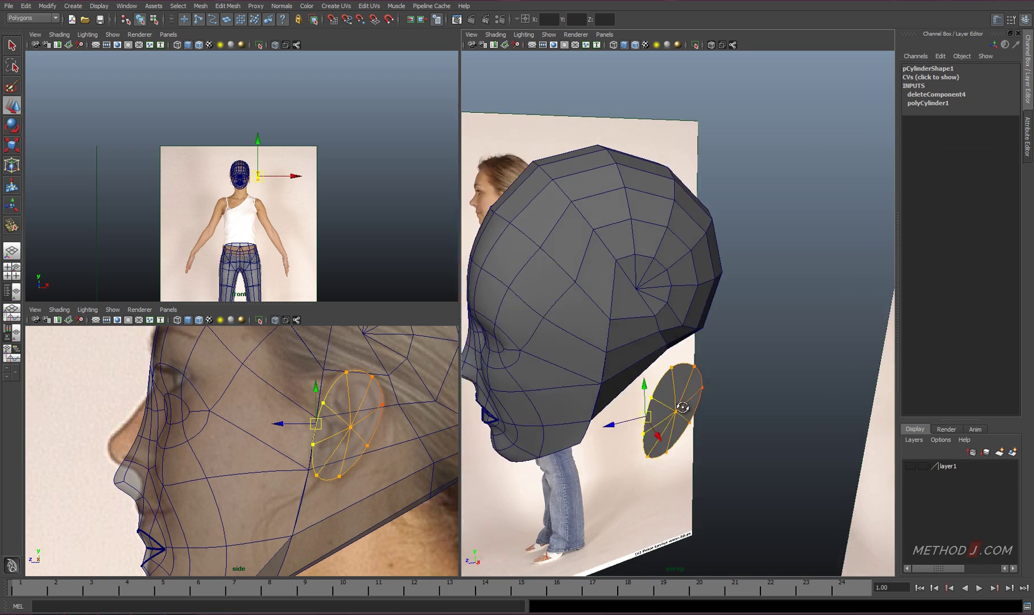
scroll(396, 182, up, 10)
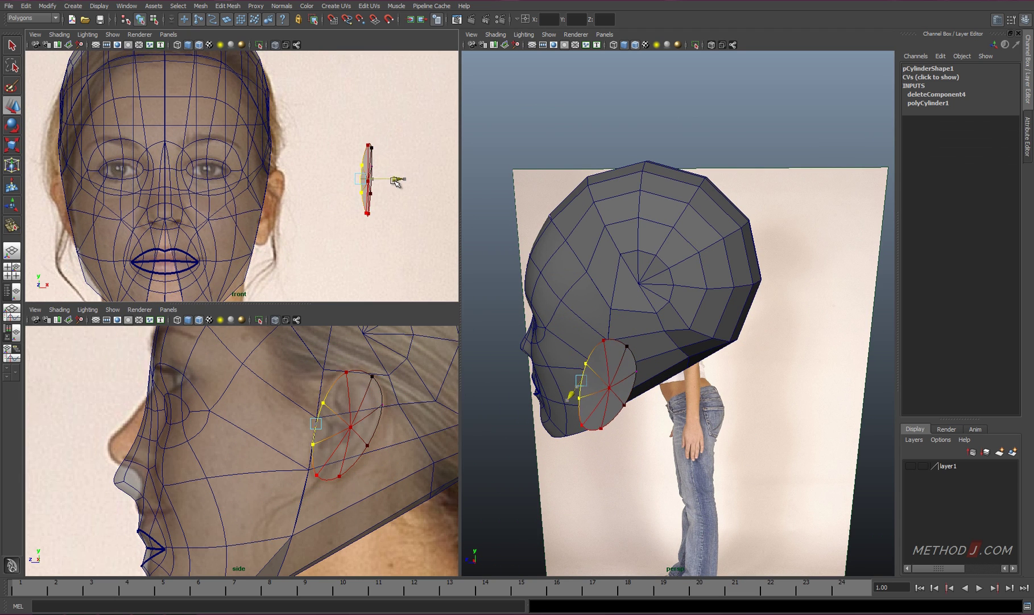
Move the ear disc's vertices to match the reference ear outline.
right_drag(359, 169, 374, 182)
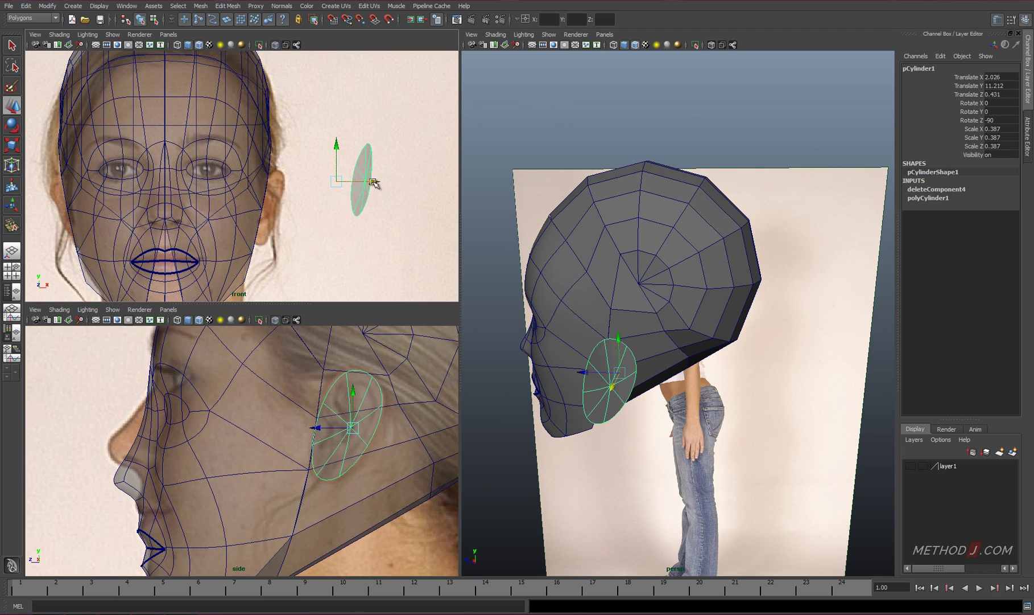
key(F8)
click(267, 240)
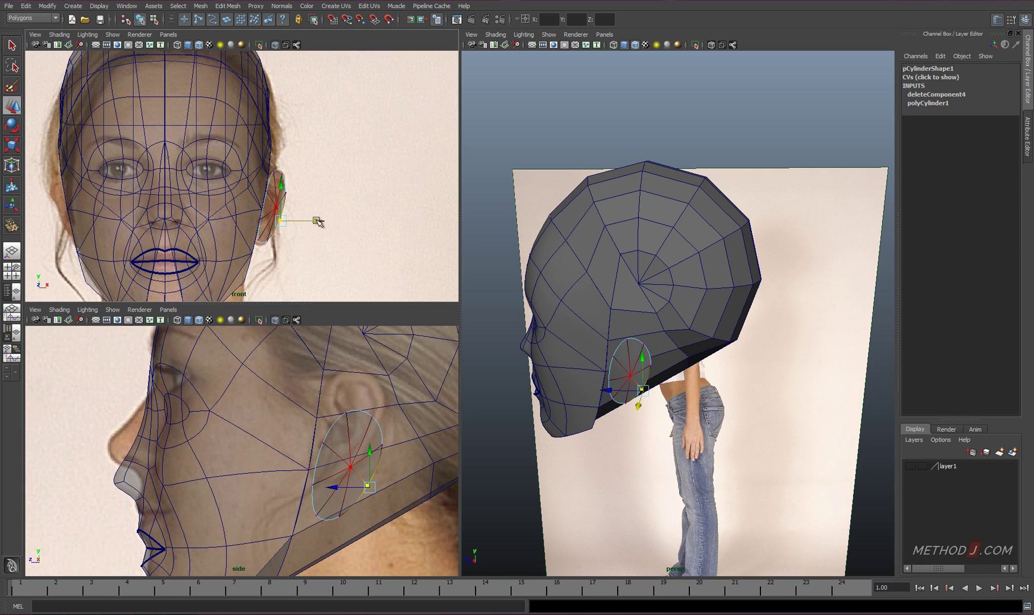
scroll(279, 233, up, 3)
click(258, 227)
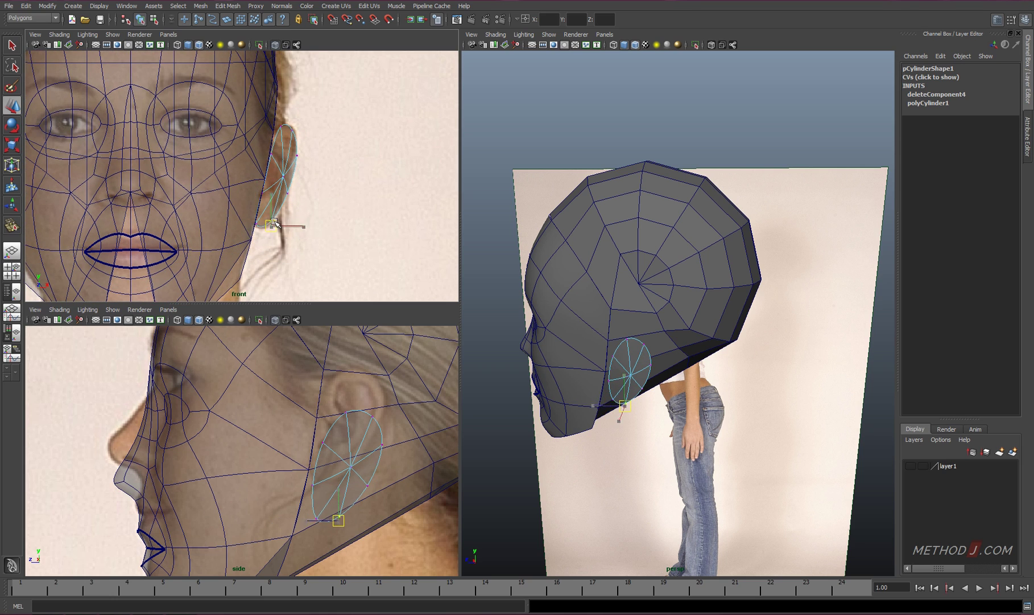
scroll(635, 370, up, 3)
scroll(654, 330, up, 3)
key(F8)
scroll(665, 338, up, 2)
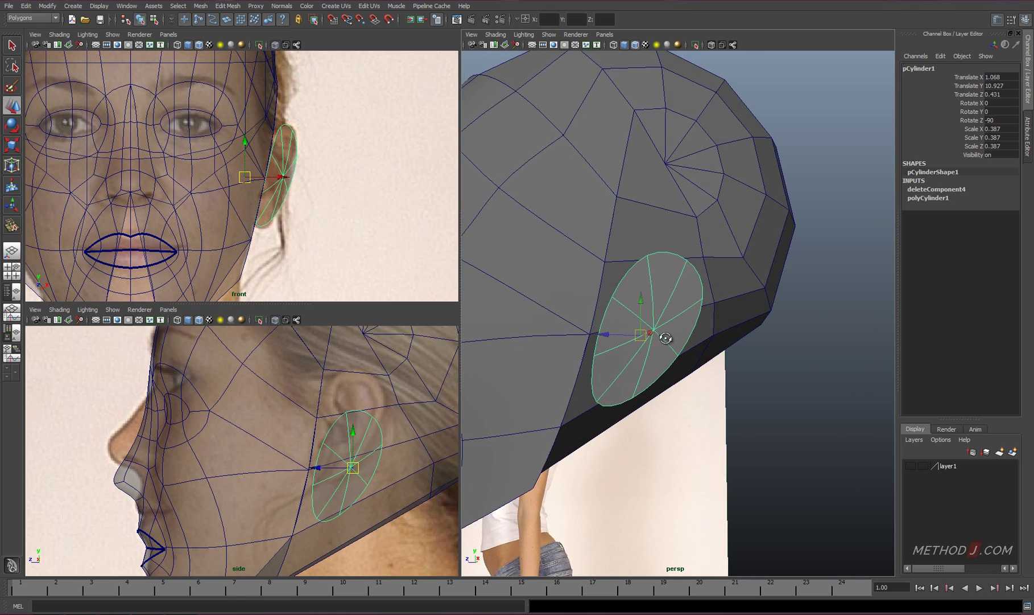
Extrude the ear disc's outer rim edges, viewing in wireframe.
alt+drag(666, 338, 657, 300)
right_drag(657, 300, 658, 275)
mouse_move(658, 275)
alt+mouse_down()
mouse_move(603, 330)
mouse_move(635, 323)
mouse_move(660, 296)
alt+mouse_up()
key(ctrl+e)
key(4)
key(r)
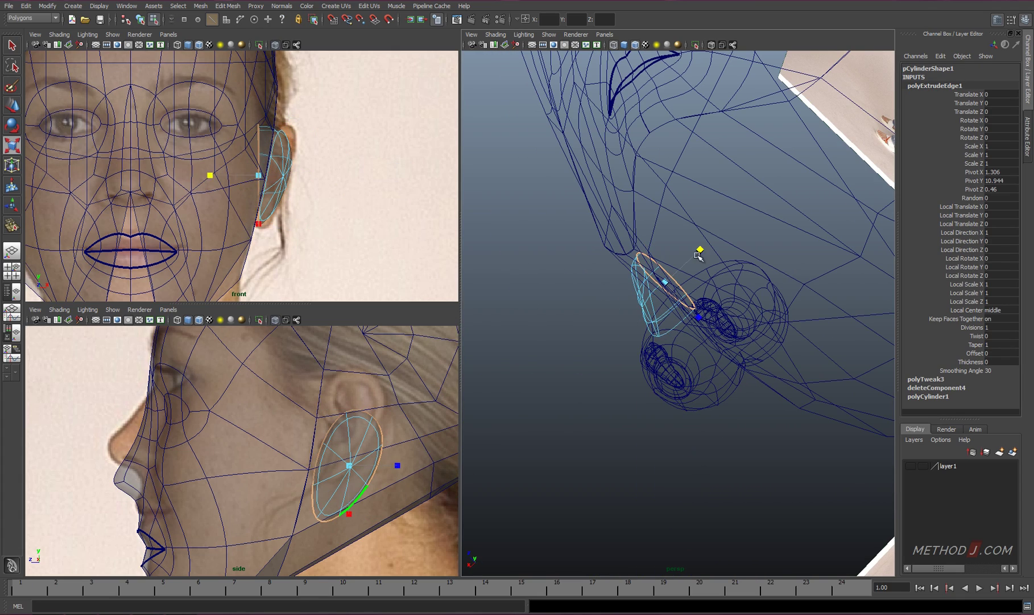
scroll(667, 282, down, 5)
Adjust the extrusion handles and move ear cylinder vertices toward the reference ear.
key(5)
scroll(711, 300, up, 5)
key(w)
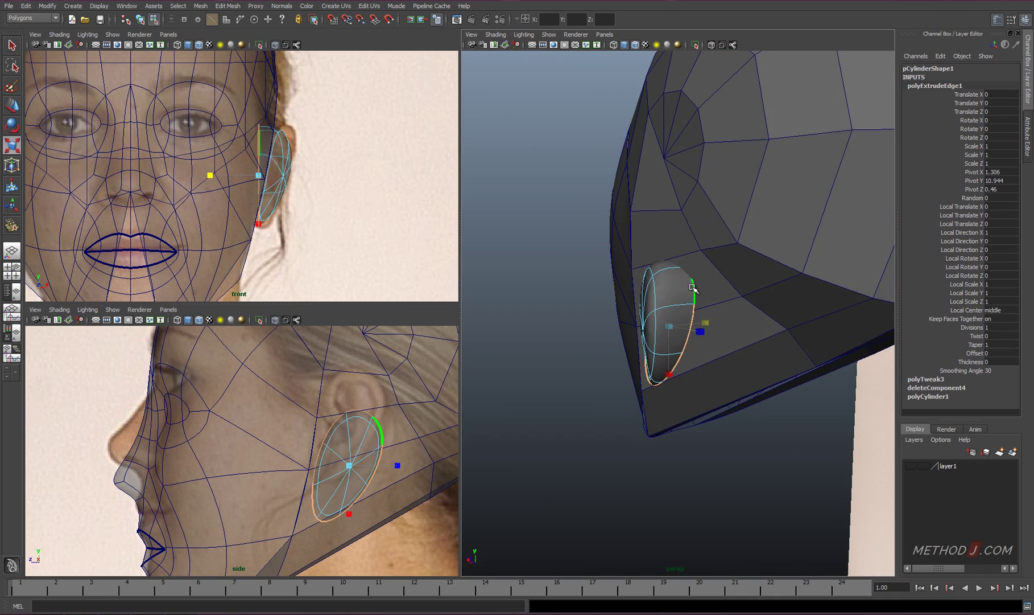
click(681, 354)
alt+drag(682, 356, 709, 379)
mouse_move(637, 300)
alt+mouse_down()
mouse_move(661, 249)
mouse_move(602, 356)
alt+mouse_up()
key(4)
key(5)
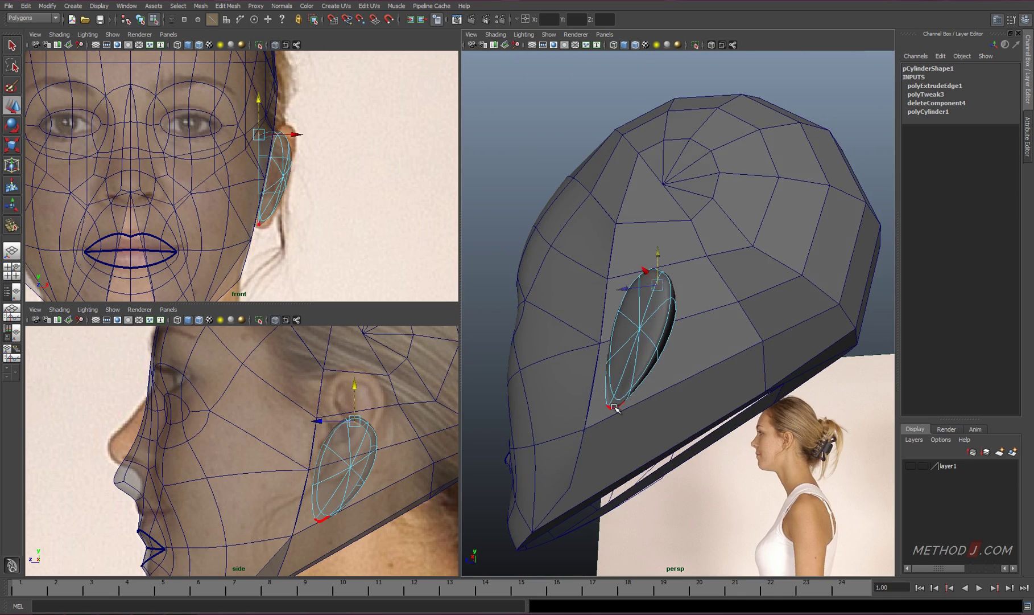
right_drag(602, 356, 614, 368)
click(600, 346)
click(583, 350)
alt+drag(585, 353, 583, 275)
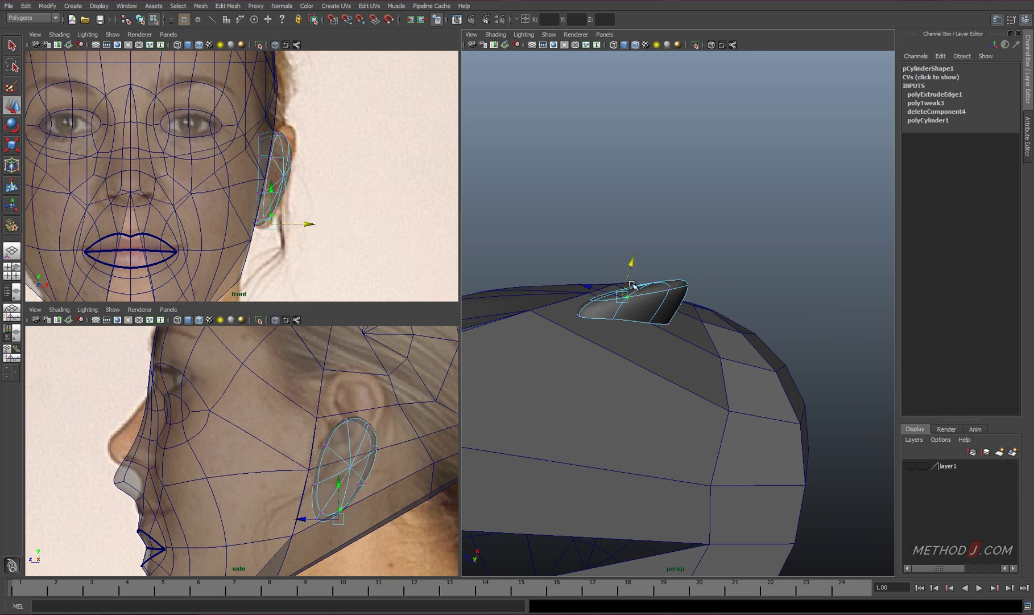
alt+drag(635, 286, 611, 370)
Refine the ear cylinder's vertices against the ear in the side view.
right_drag(612, 369, 670, 330)
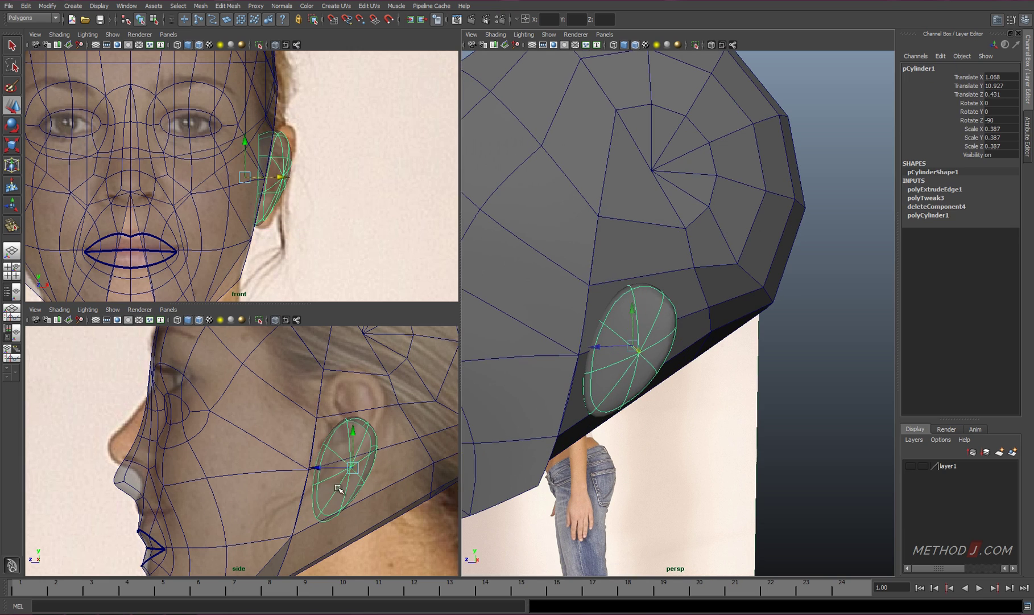
right_drag(319, 467, 319, 441)
alt+middle_drag(339, 484, 360, 423)
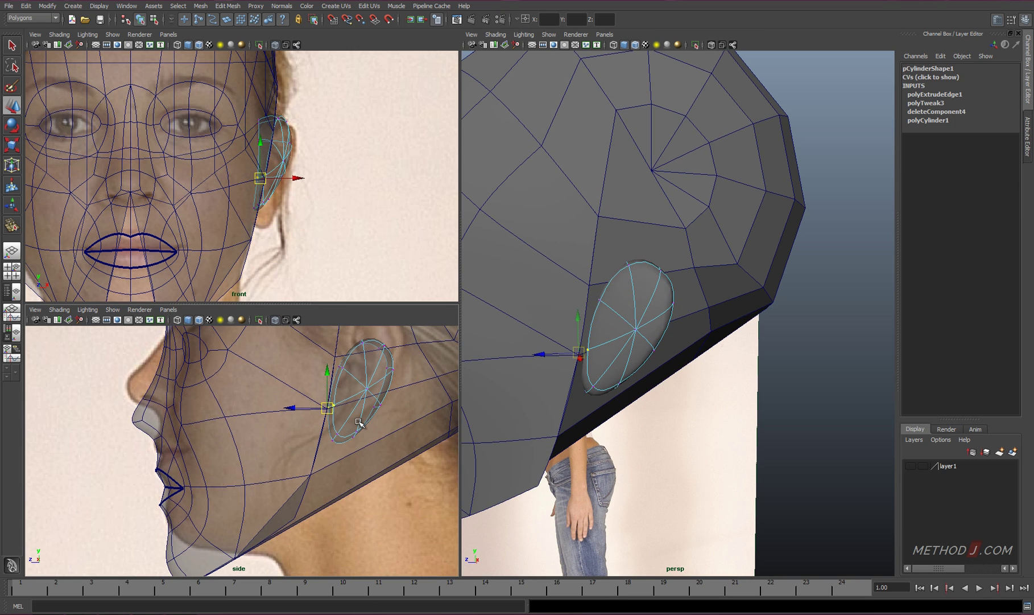
alt+drag(630, 294, 590, 266)
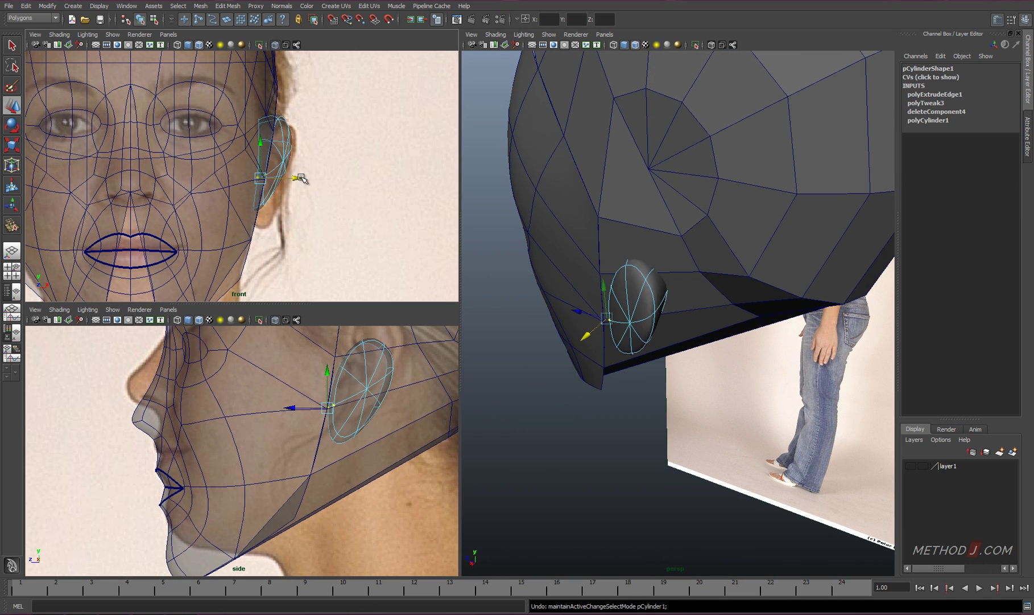
key(F8)
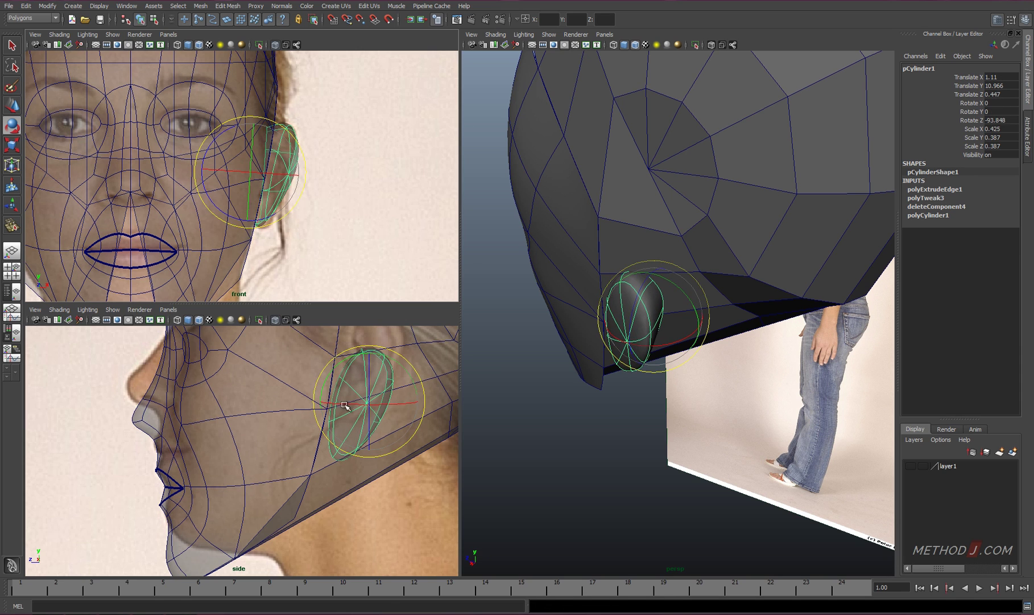
key(F8)
click(332, 420)
key(w)
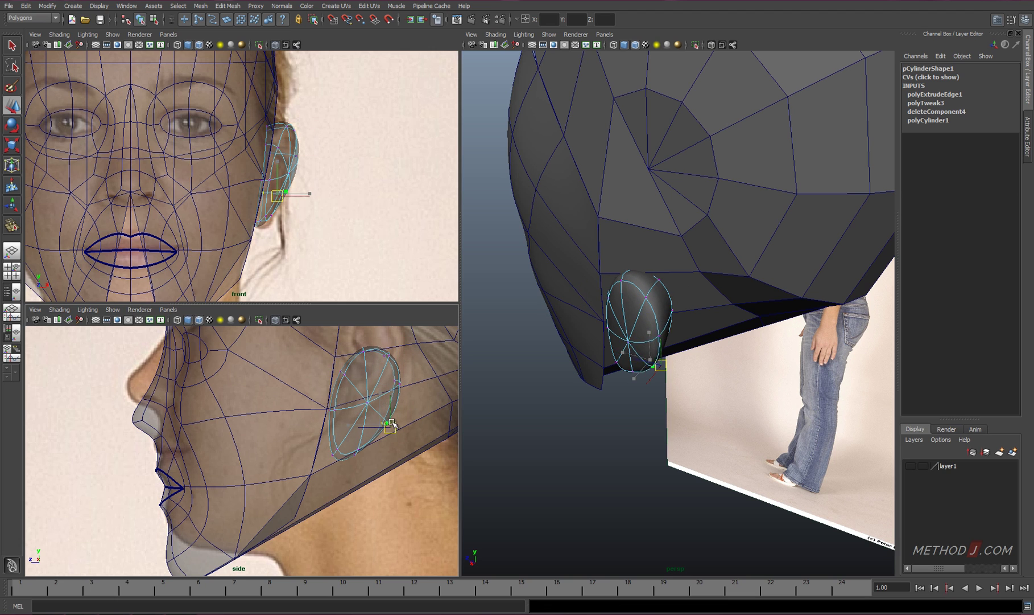
Isolate the ear cylinder and extrude its outer border edge ring.
key(F8)
key(ctrl+1)
right_drag(658, 300, 658, 278)
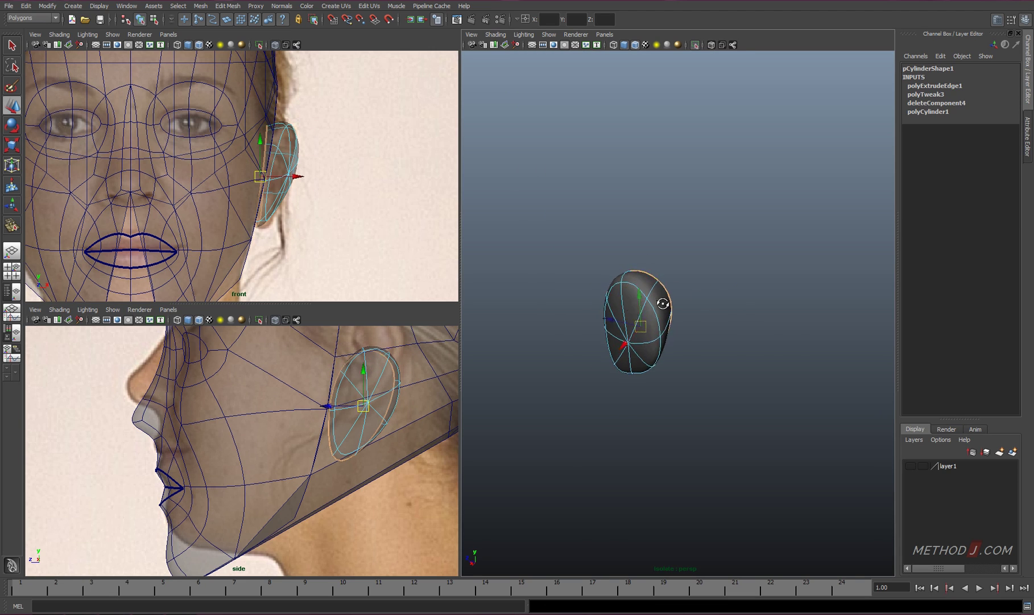
shift+right_click(672, 298)
click(672, 322)
Scale the extruded rim into a flange and move a rim vertex toward the ear's back edge.
mouse_move(647, 347)
mouse_down()
mouse_move(694, 361)
mouse_move(639, 437)
mouse_up()
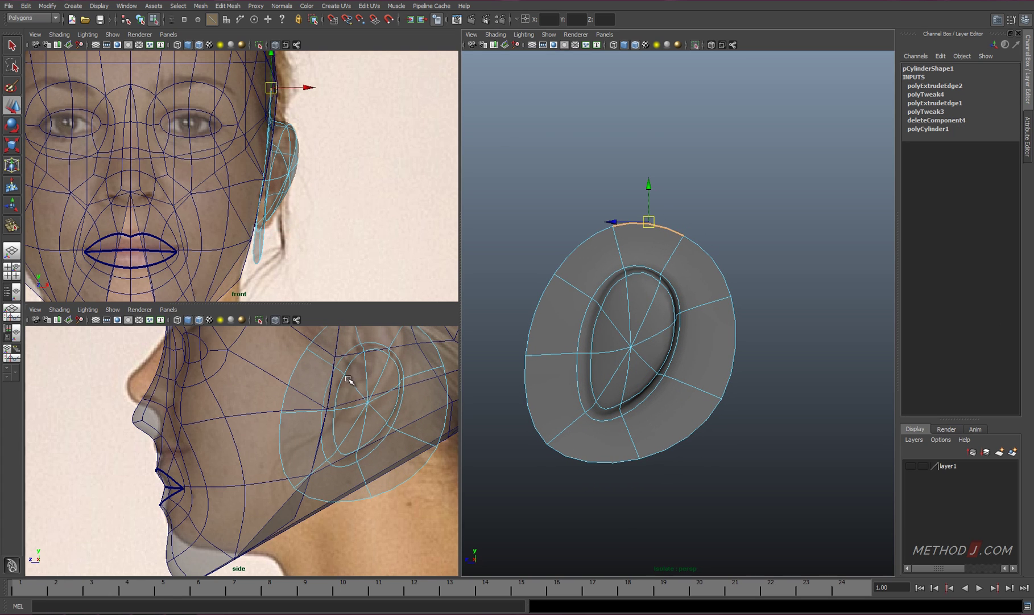
right_drag(323, 370, 323, 351)
click(325, 399)
key(1)
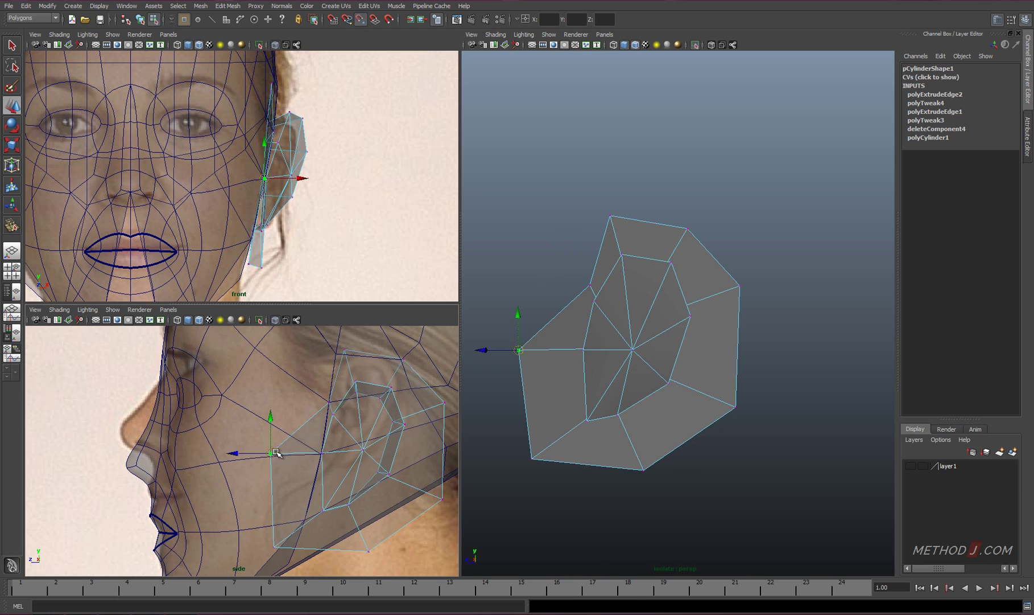
drag(275, 453, 308, 458)
Fit the lower ear vertices toward the earlobe, undoing two misplaced moves.
alt+middle_drag(318, 494, 340, 452)
drag(323, 485, 339, 453)
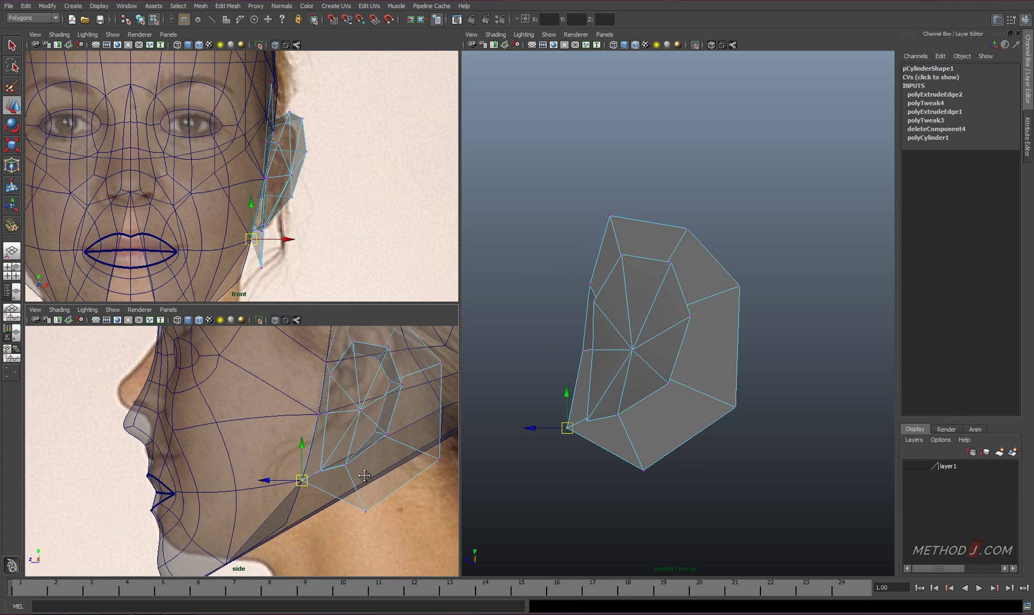
alt+middle_drag(363, 526, 384, 561)
drag(331, 472, 354, 477)
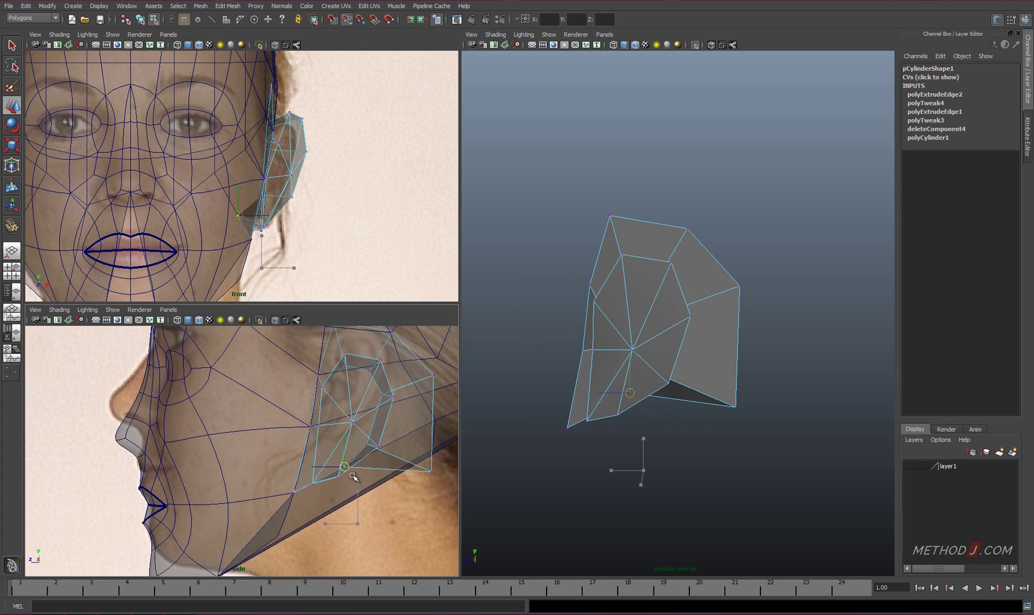
alt+middle_drag(442, 486, 422, 512)
drag(414, 495, 419, 447)
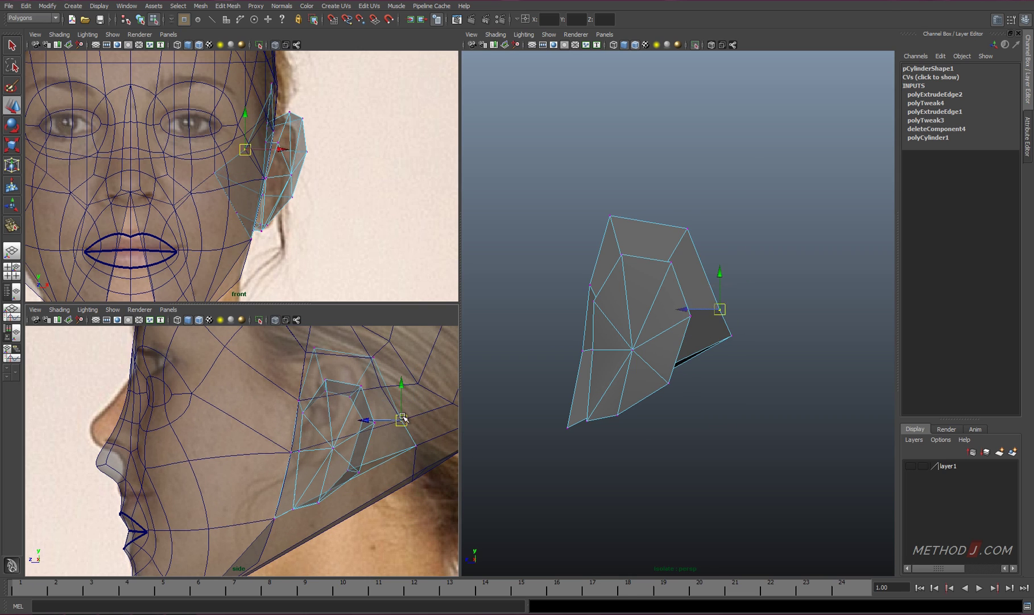
key(z)
key(z)
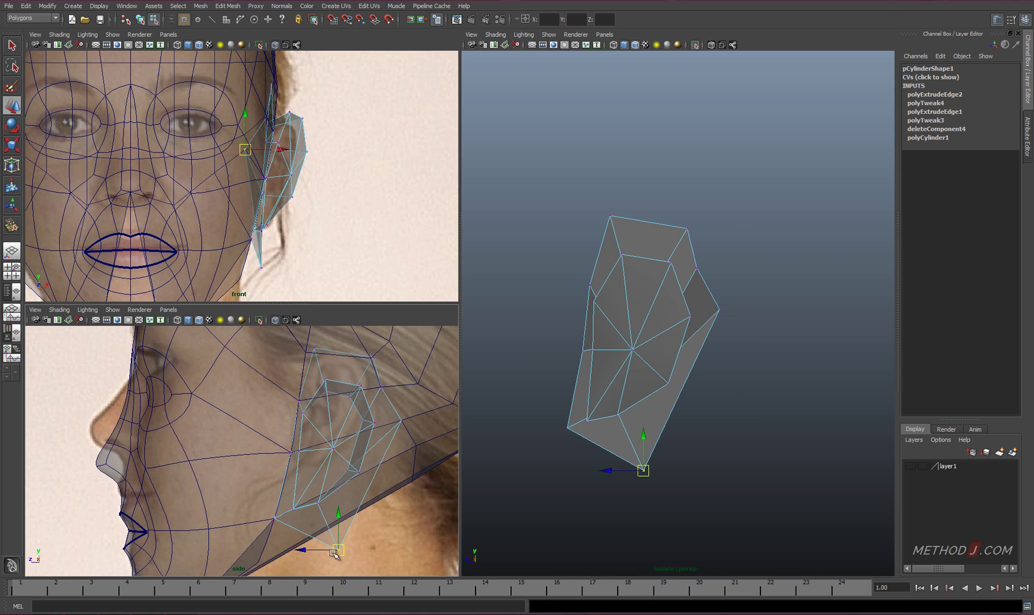
key(z)
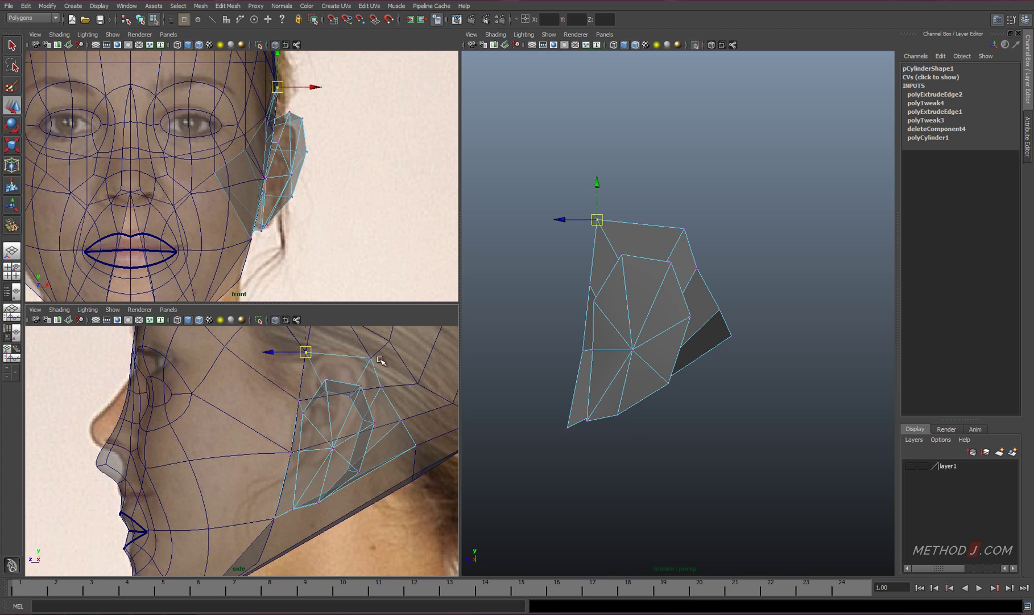
Select the ear and head meshes and combine them into one mesh.
click(340, 260)
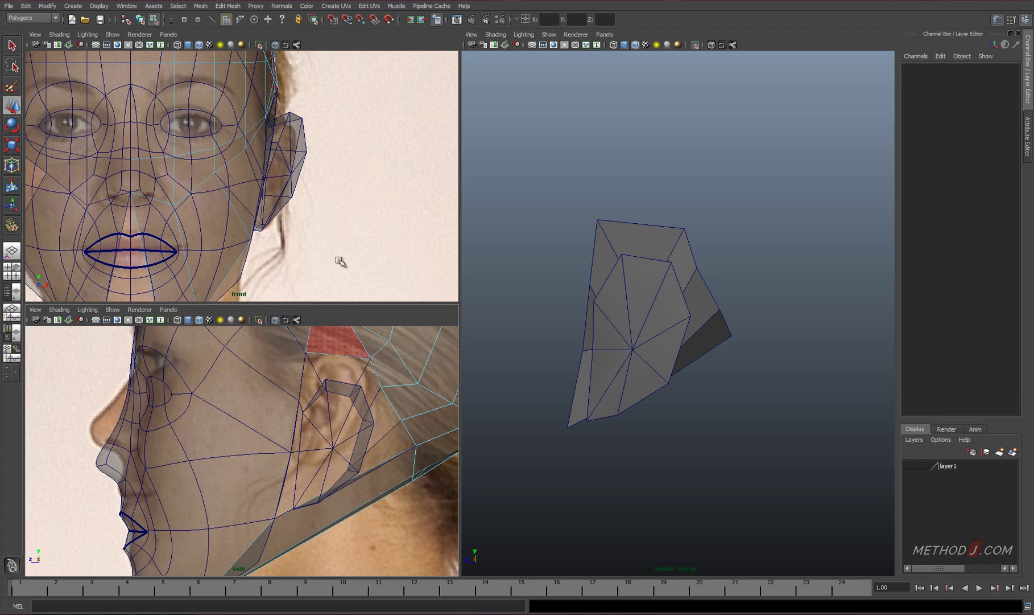
key(f)
click(243, 174)
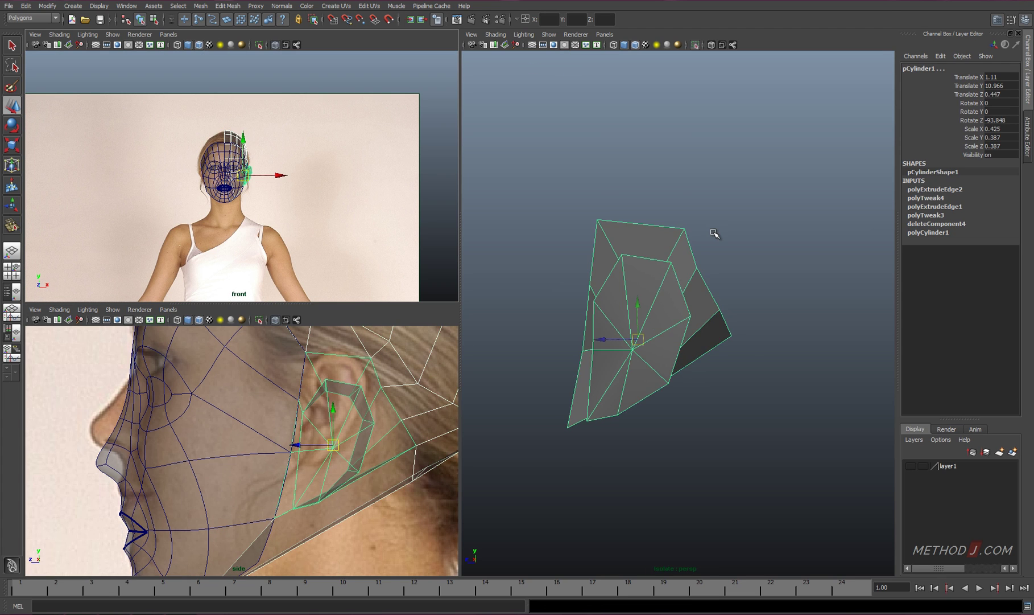
mouse_move(715, 233)
right_down()
mouse_move(716, 398)
mouse_move(716, 381)
right_up()
Reposition the combined mesh's vertices where the ear joins the head.
right_drag(678, 227, 655, 228)
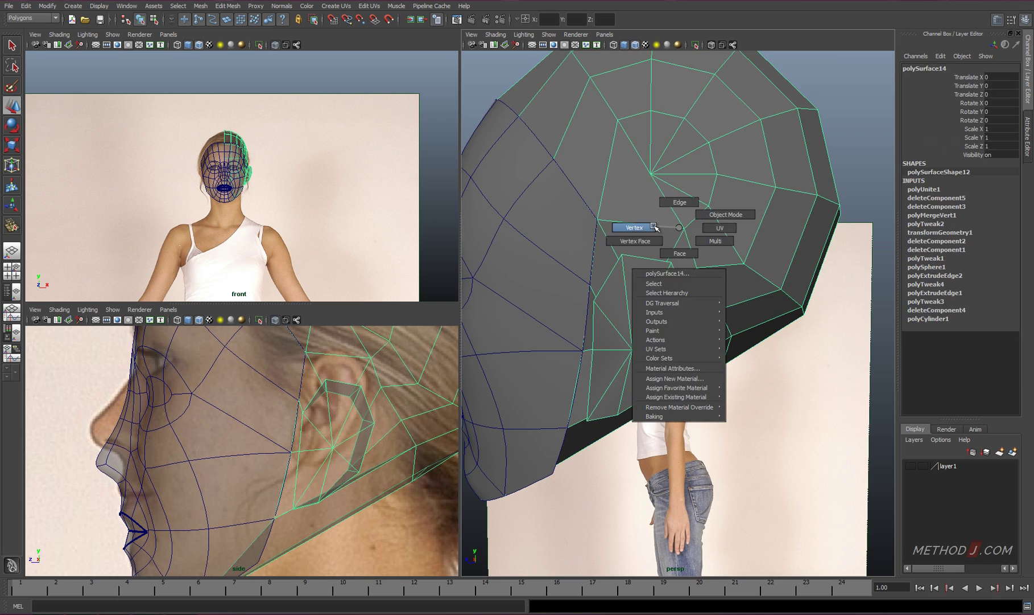
mouse_move(655, 227)
alt+mouse_down()
mouse_move(608, 366)
mouse_move(719, 415)
alt+mouse_up()
mouse_move(403, 463)
alt+middle_down()
mouse_move(366, 447)
mouse_move(367, 495)
alt+middle_up()
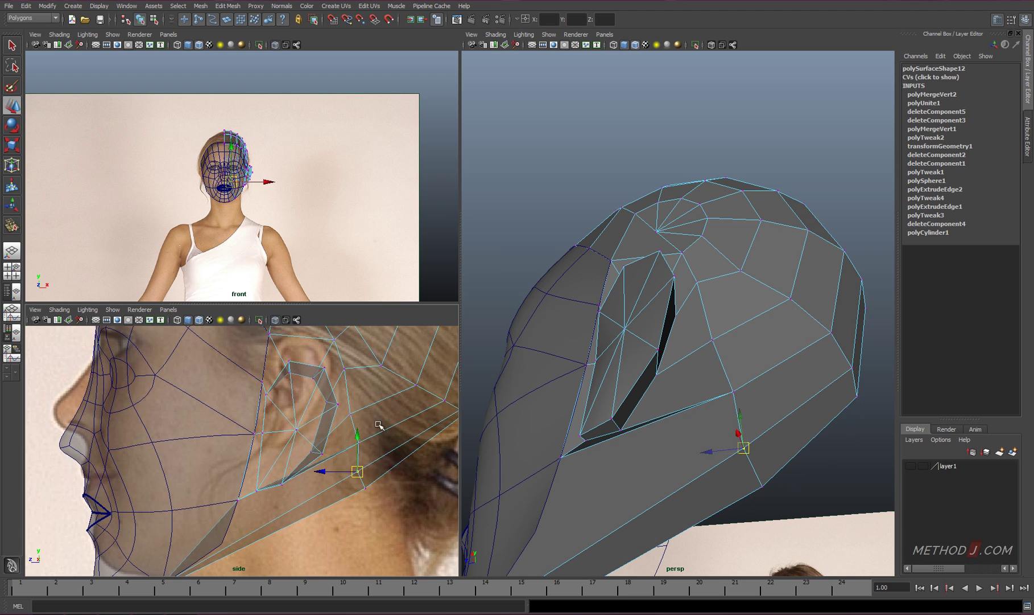
alt+middle_drag(377, 407, 341, 447)
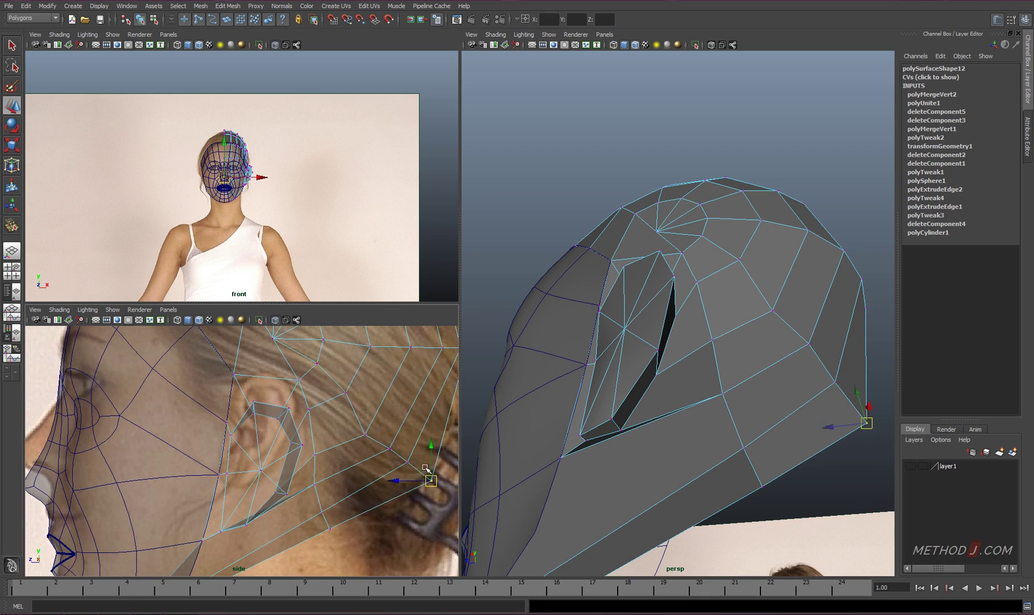
scroll(426, 472, down, 3)
scroll(289, 538, up, 2)
Return the head to object mode and select, then clear, the body's upper neck vertices.
alt+drag(685, 430, 745, 473)
scroll(692, 462, down, 5)
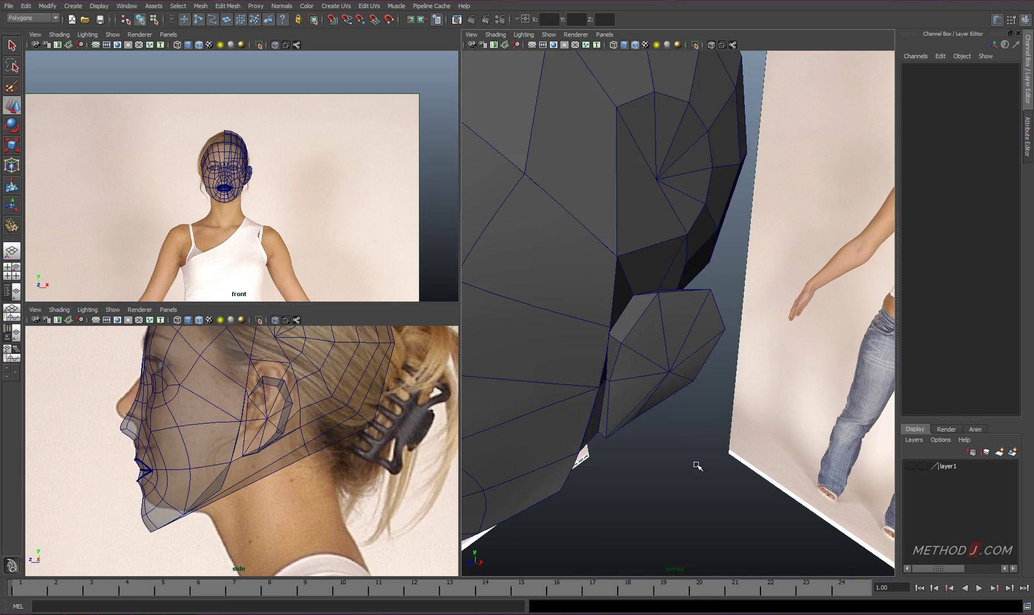
key(F8)
alt+drag(706, 312, 694, 440)
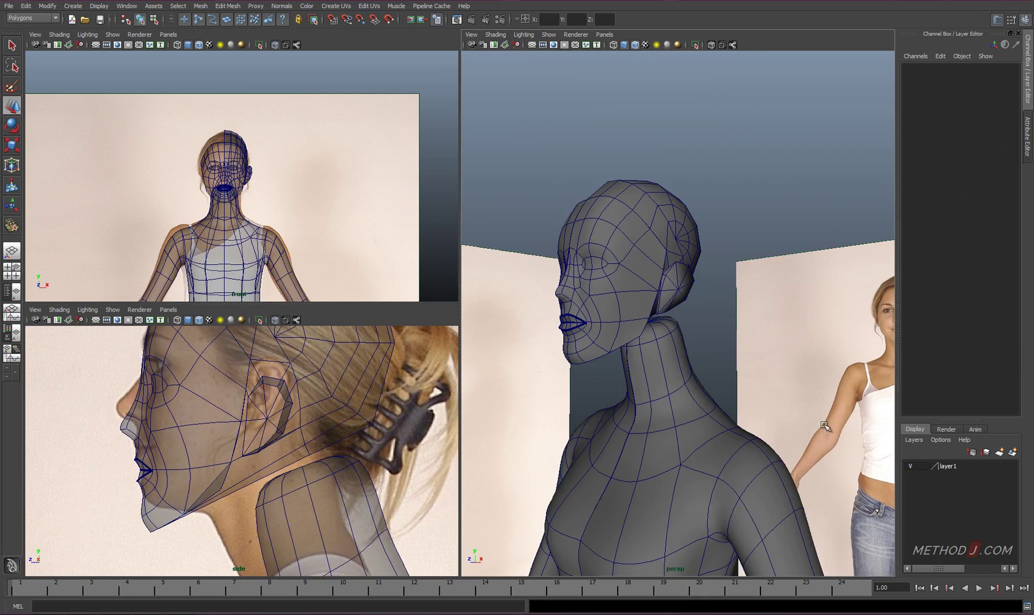
right_drag(670, 342, 670, 323)
mouse_move(751, 299)
mouse_down()
mouse_move(598, 336)
mouse_move(630, 329)
mouse_up()
click(598, 337)
scroll(736, 377, up, 4)
Cut a new edge into the back of the head with the Split Polygon Tool.
mouse_move(736, 376)
alt+mouse_down()
mouse_move(694, 344)
mouse_move(709, 347)
alt+mouse_up()
click(709, 347)
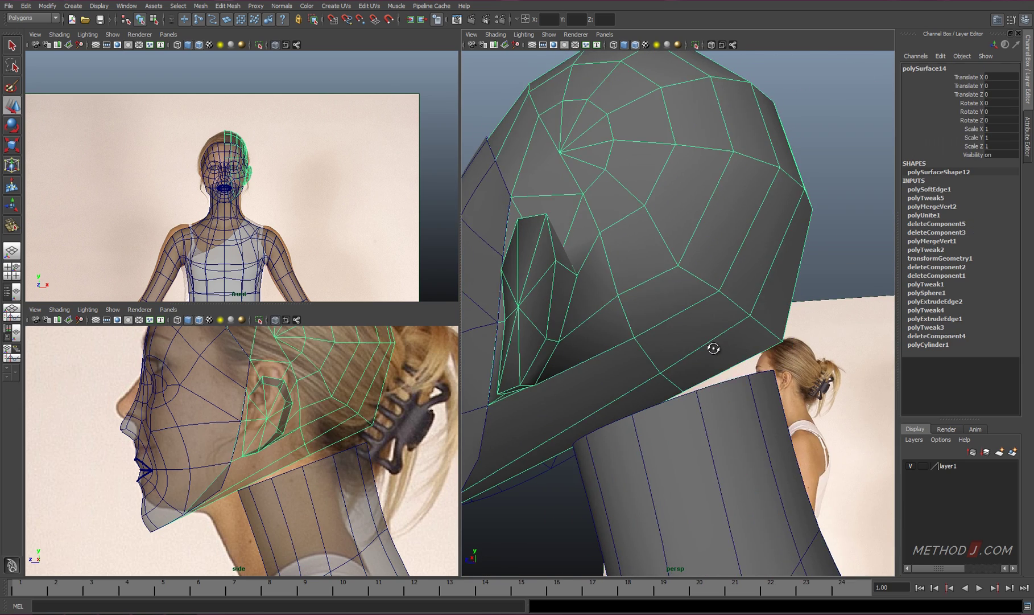
right_drag(711, 347, 745, 365)
click(717, 342)
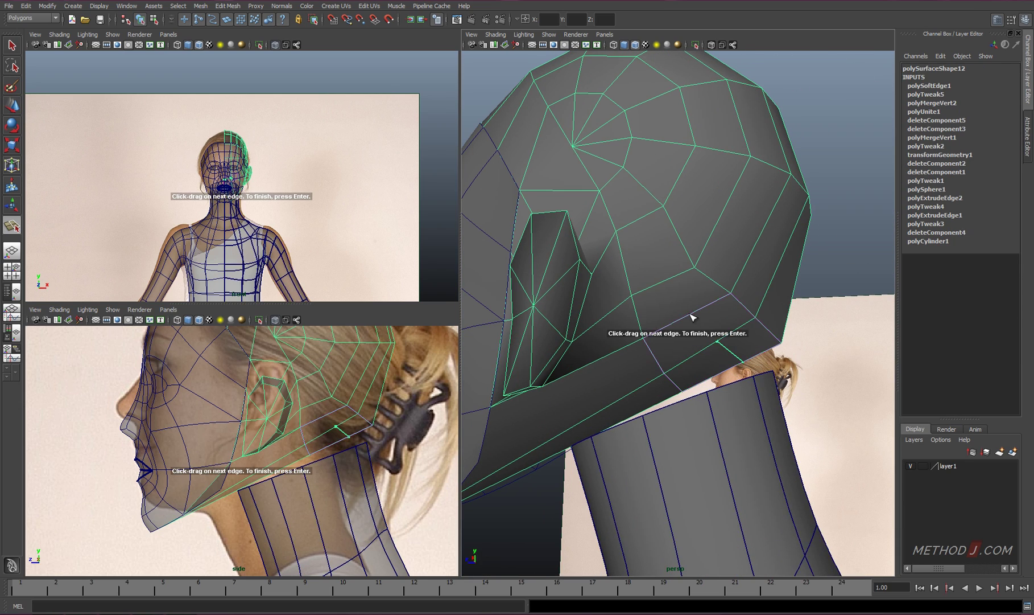
key(Return)
mouse_move(691, 317)
alt+mouse_down()
mouse_move(693, 358)
mouse_move(746, 348)
mouse_move(762, 426)
mouse_move(681, 346)
mouse_move(687, 332)
alt+mouse_up()
Move a neck vertex to match the side reference and delete a face under the jaw.
key(w)
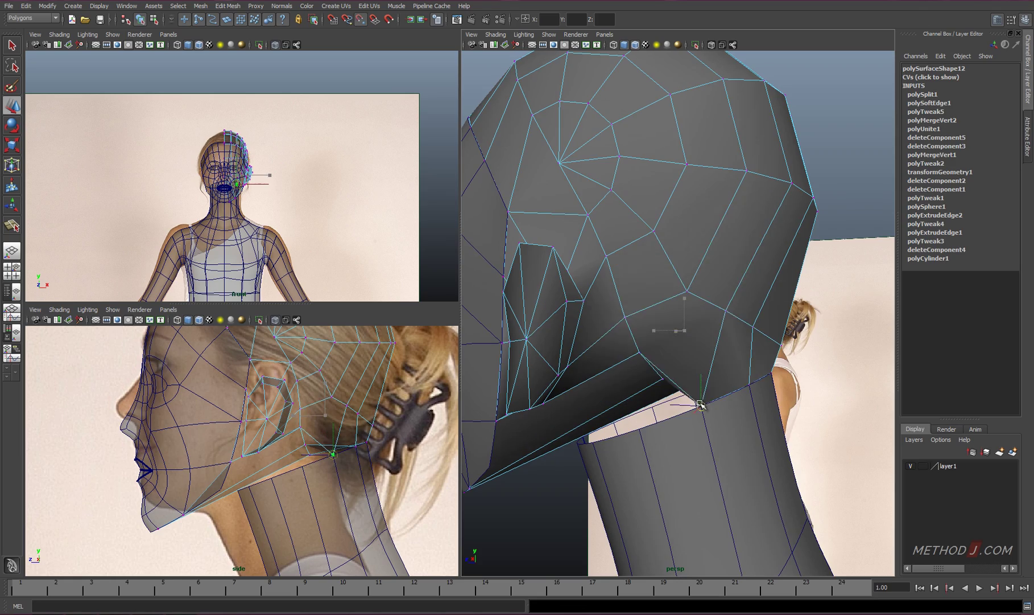
mouse_move(702, 405)
alt+mouse_down()
mouse_move(744, 372)
mouse_move(684, 396)
mouse_move(726, 380)
mouse_move(762, 419)
mouse_move(677, 385)
alt+mouse_up()
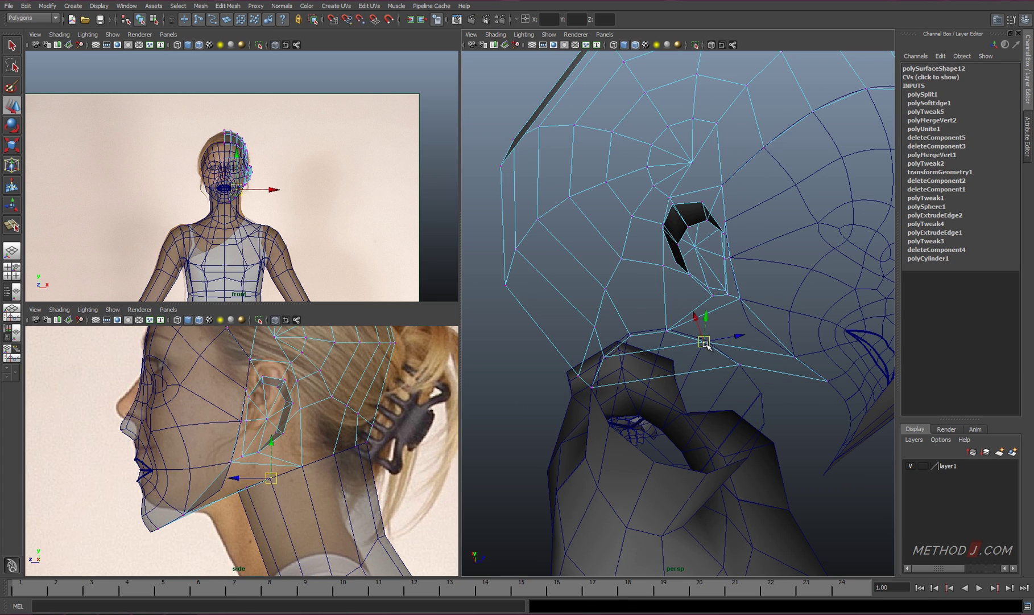
mouse_move(602, 356)
mouse_down()
mouse_move(590, 388)
mouse_move(606, 381)
mouse_up()
mouse_move(738, 427)
alt+mouse_down()
mouse_move(696, 373)
mouse_move(680, 296)
alt+mouse_up()
key(F11)
click(697, 372)
key(Delete)
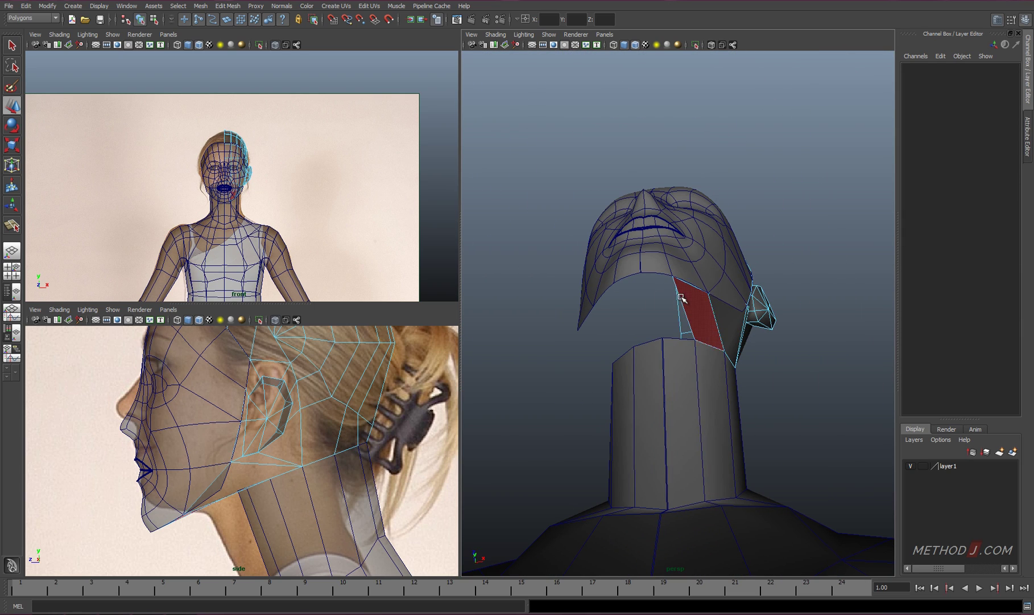
Extrude the open border edges under the head to add new jaw faces.
click(681, 296)
key(ctrl+e)
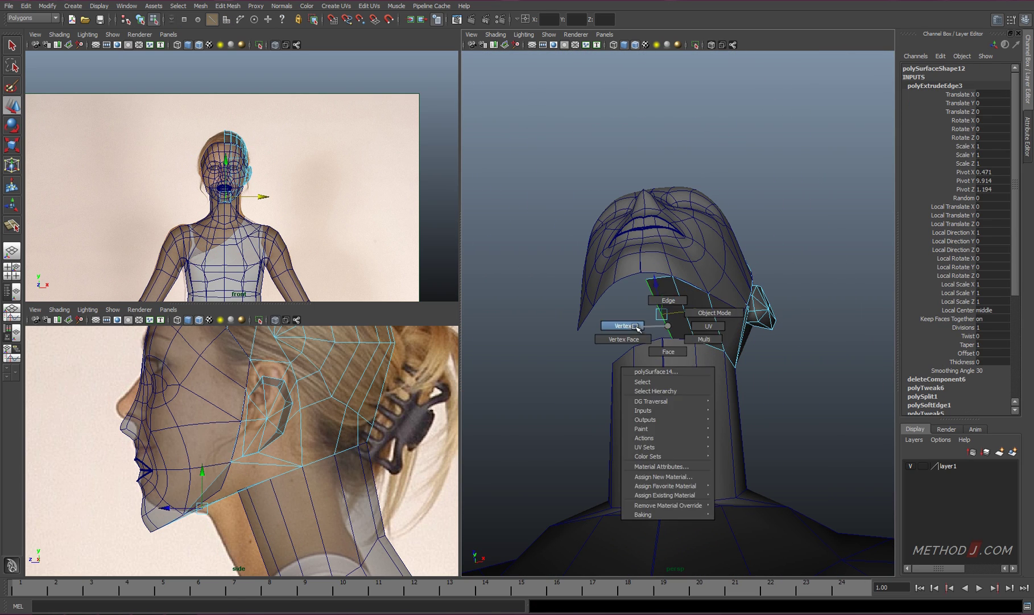
key(4)
alt+drag(639, 323, 669, 384)
key(F8)
key(1)
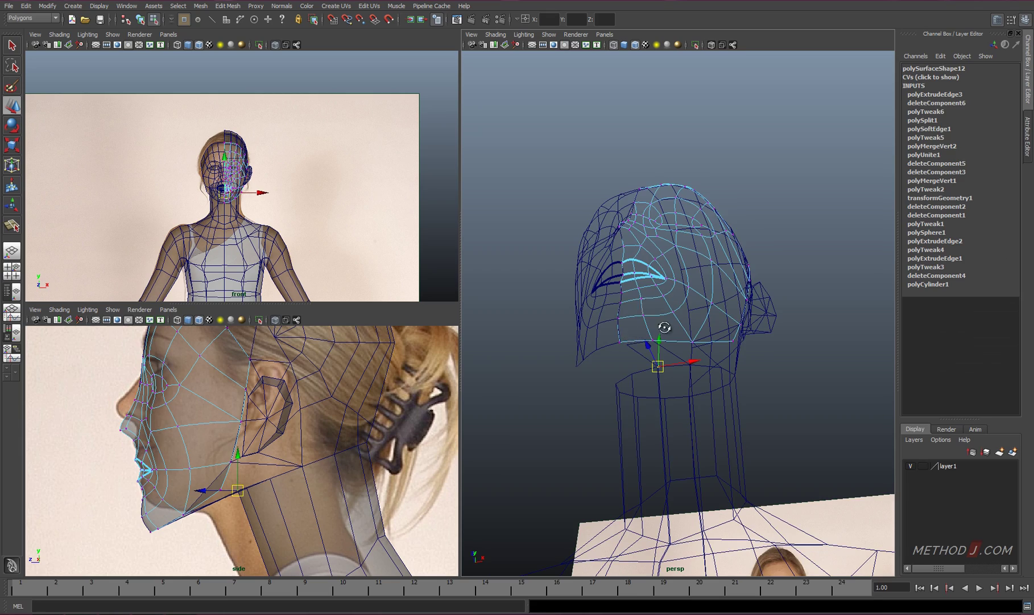
mouse_move(664, 326)
alt+mouse_down()
mouse_move(631, 321)
mouse_move(675, 305)
alt+mouse_up()
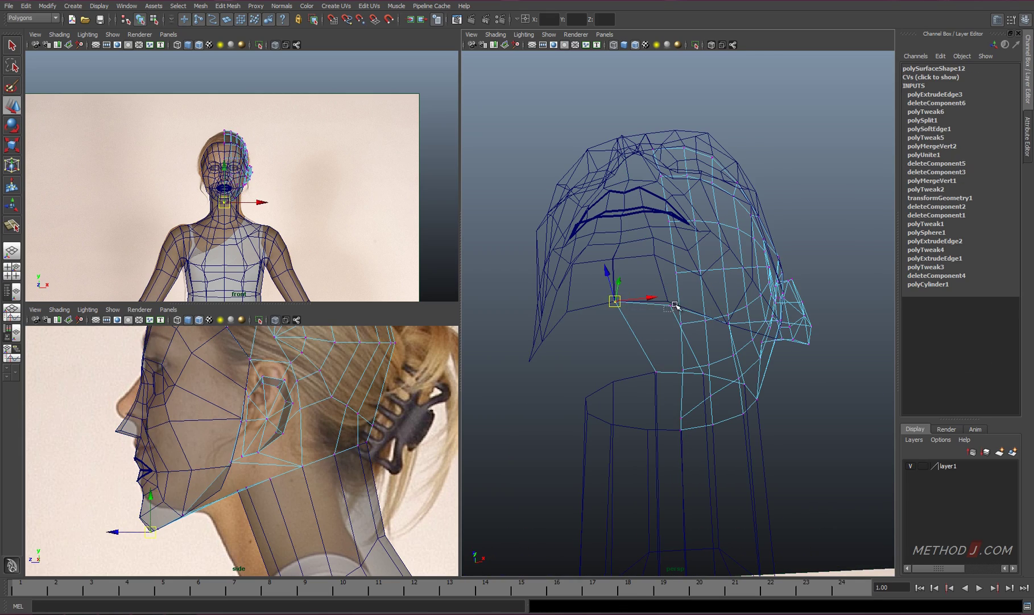
key(5)
Adjust vertices on the back and side of the head to follow its contour.
alt+drag(715, 346, 691, 365)
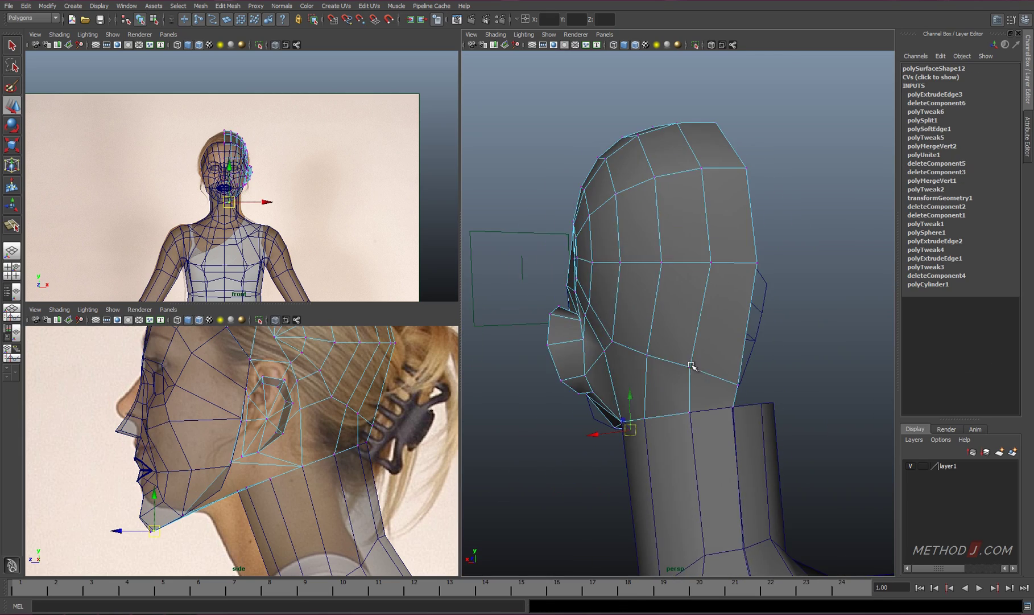
click(676, 406)
mouse_move(675, 406)
alt+mouse_down()
mouse_move(695, 380)
mouse_move(652, 358)
mouse_move(614, 380)
mouse_move(611, 420)
alt+mouse_up()
click(692, 363)
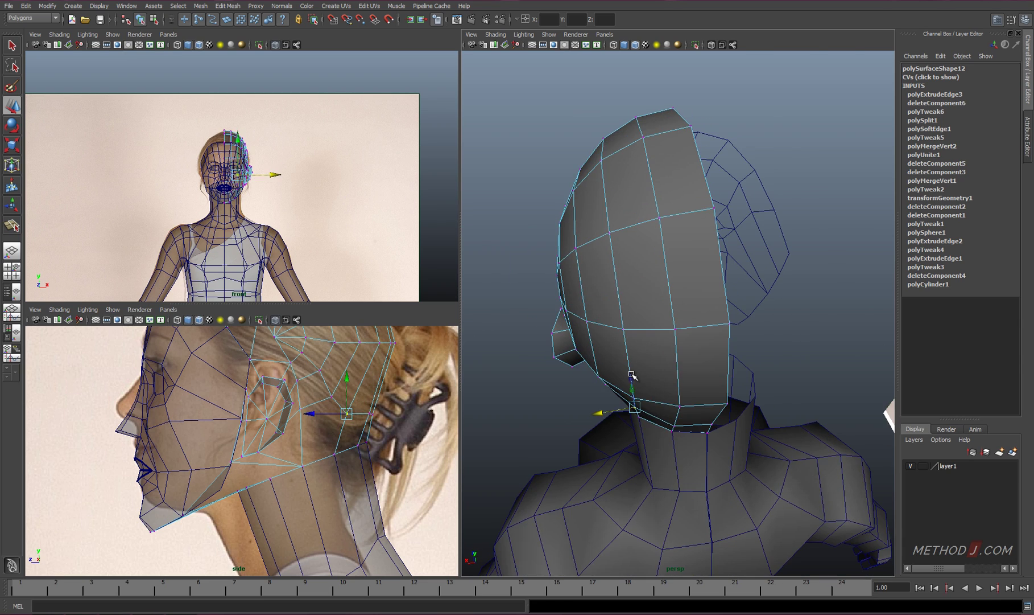
click(612, 420)
alt+drag(720, 365, 735, 450)
right_drag(692, 259, 711, 240)
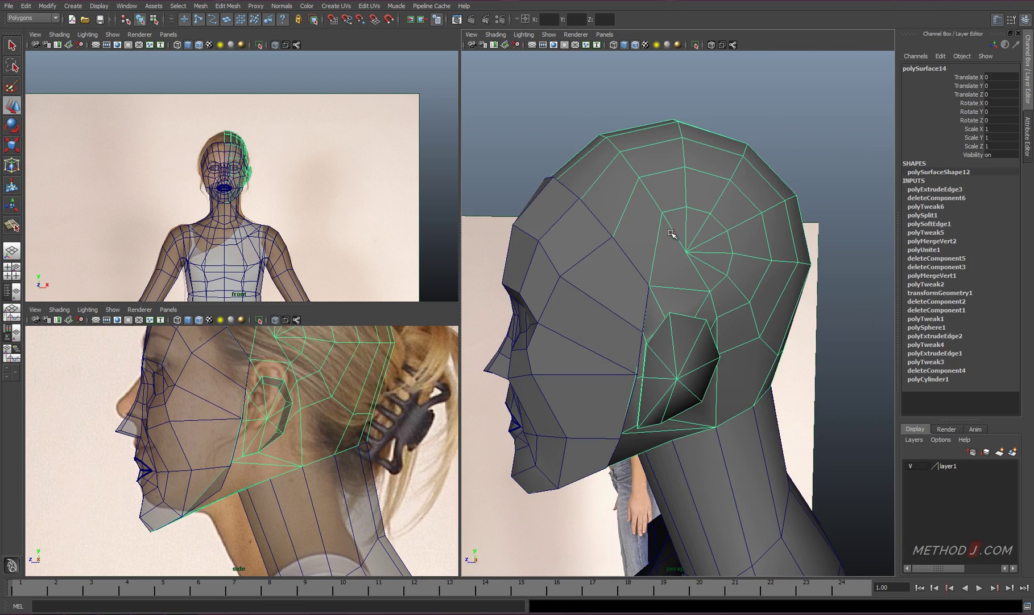
mouse_move(711, 240)
alt+mouse_down()
mouse_move(677, 231)
mouse_move(675, 286)
alt+mouse_up()
Merge the vertex pairs along the ear seam into one surface.
right_drag(675, 286, 671, 437)
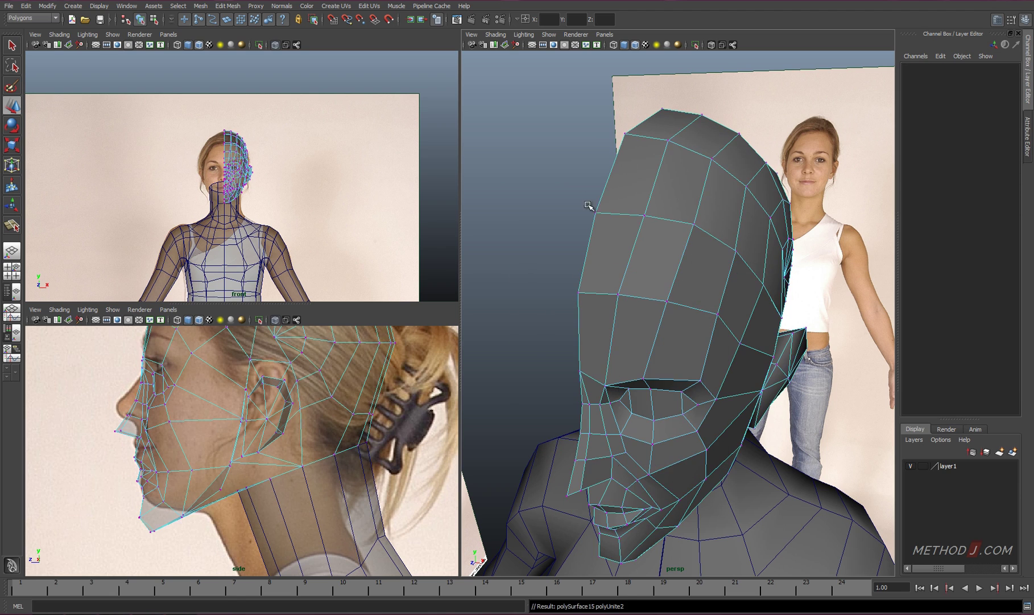
alt+drag(671, 437, 652, 254)
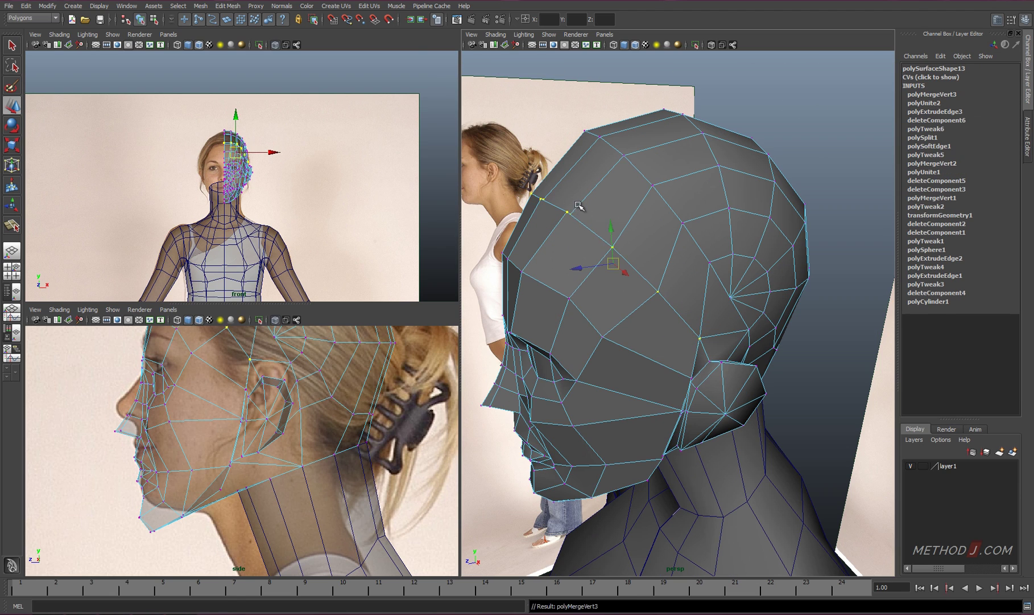
shift+right_drag(577, 179, 577, 179)
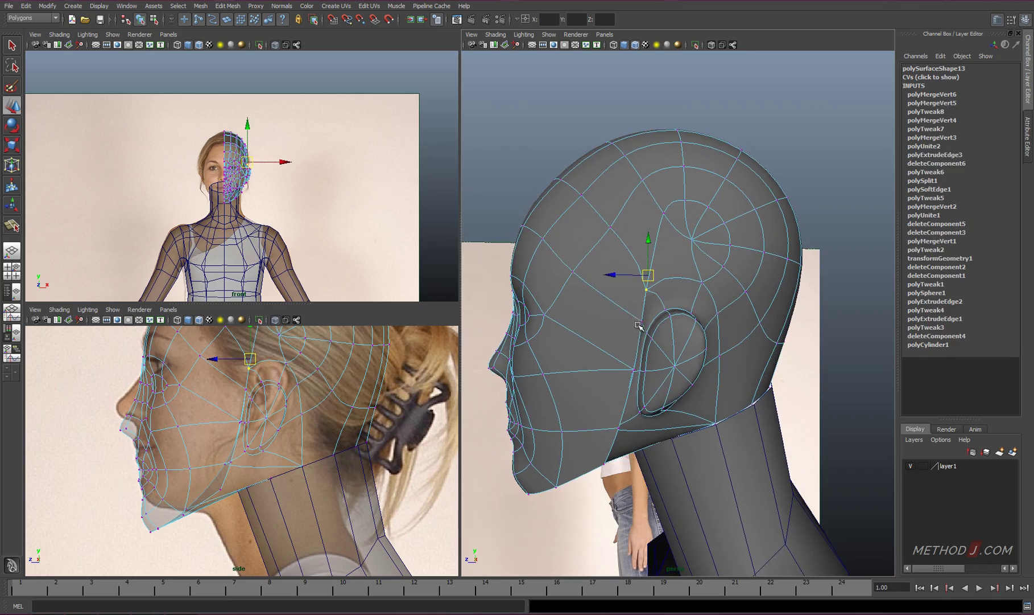
mouse_move(629, 359)
mouse_down()
mouse_move(635, 294)
mouse_move(612, 369)
mouse_move(577, 369)
mouse_move(588, 379)
mouse_move(635, 300)
mouse_up()
Select vertices under the chin in wireframe view, then return to object mode.
key(4)
click(554, 377)
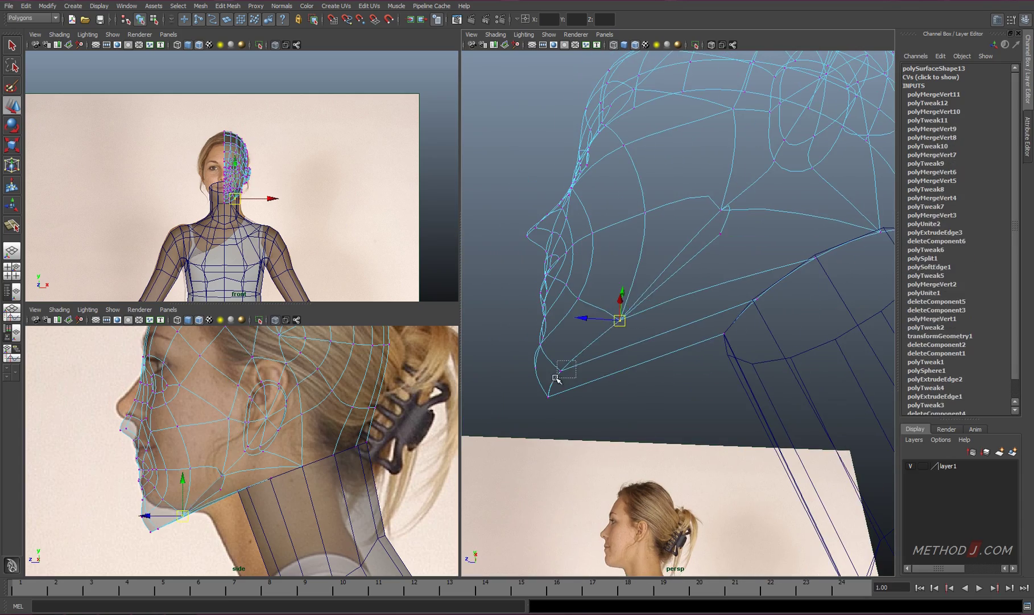
click(548, 396)
key(5)
mouse_move(740, 295)
alt+mouse_down()
mouse_move(651, 347)
mouse_move(623, 323)
alt+mouse_up()
key(F8)
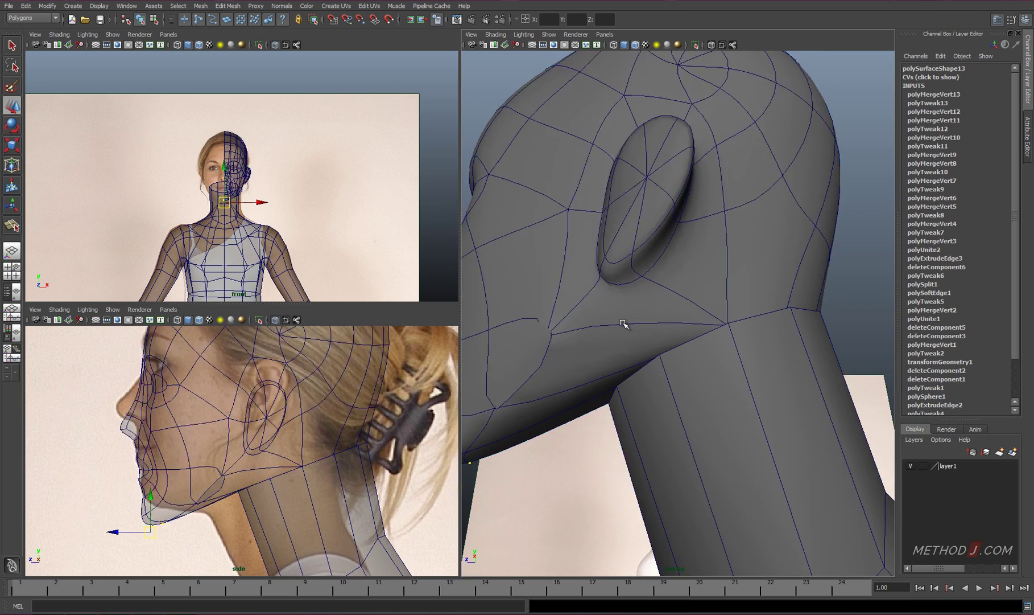
shift+right_drag(595, 312, 633, 302)
key(1)
Cut two new edges across the underside of the jaw.
click(619, 284)
mouse_move(619, 284)
alt+mouse_down()
mouse_move(623, 302)
mouse_move(585, 297)
alt+mouse_up()
key(Return)
alt+drag(561, 376, 599, 305)
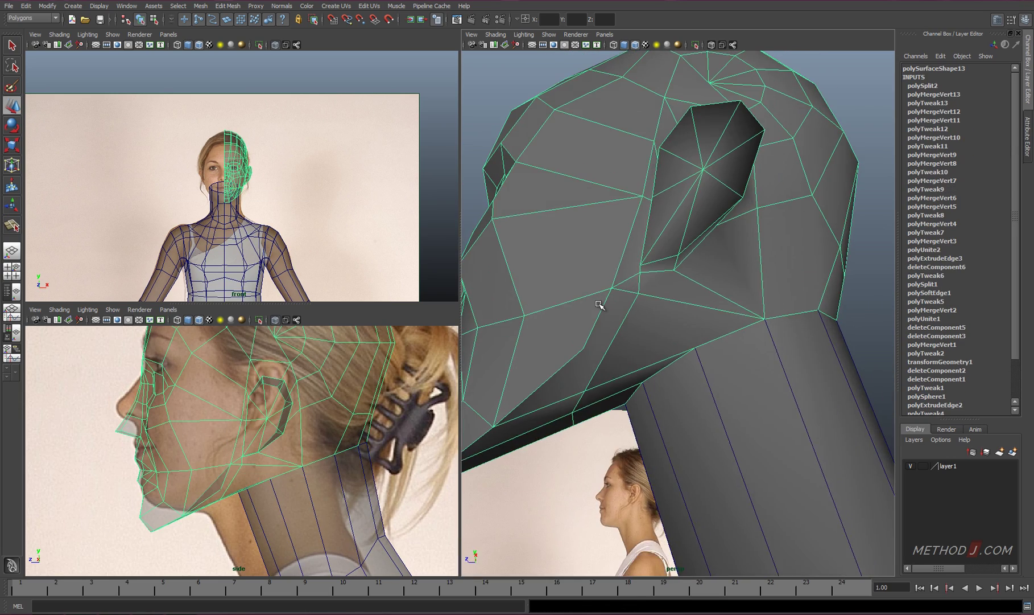
click(577, 416)
key(Return)
Move a jaw vertex, merge the jaw vertices and connect them with a new edge.
alt+drag(577, 415, 566, 351)
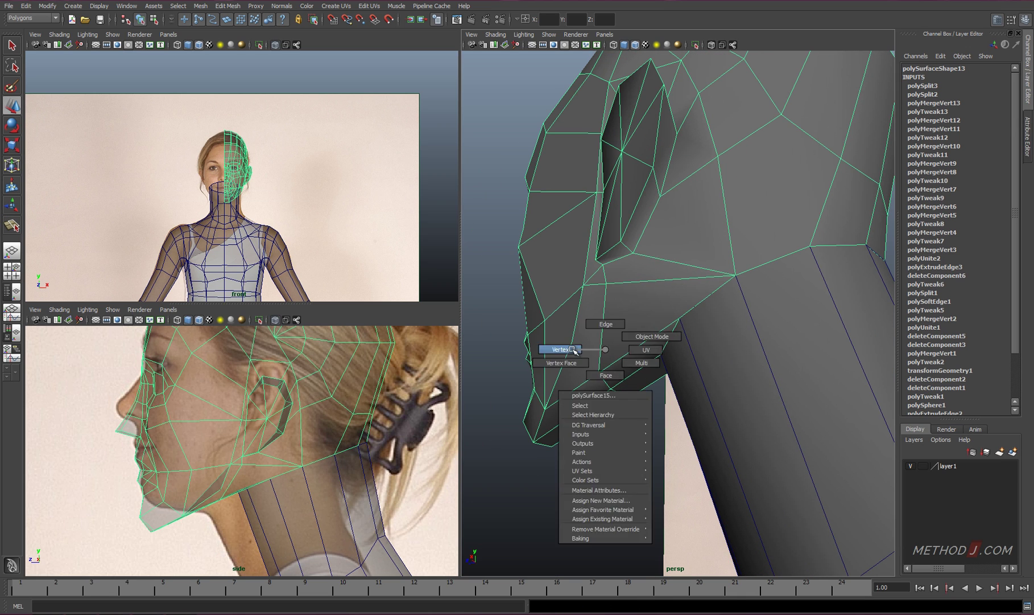
key(w)
click(599, 374)
mouse_move(565, 351)
right_down()
mouse_move(554, 351)
mouse_move(623, 399)
right_up()
alt+drag(623, 399, 646, 346)
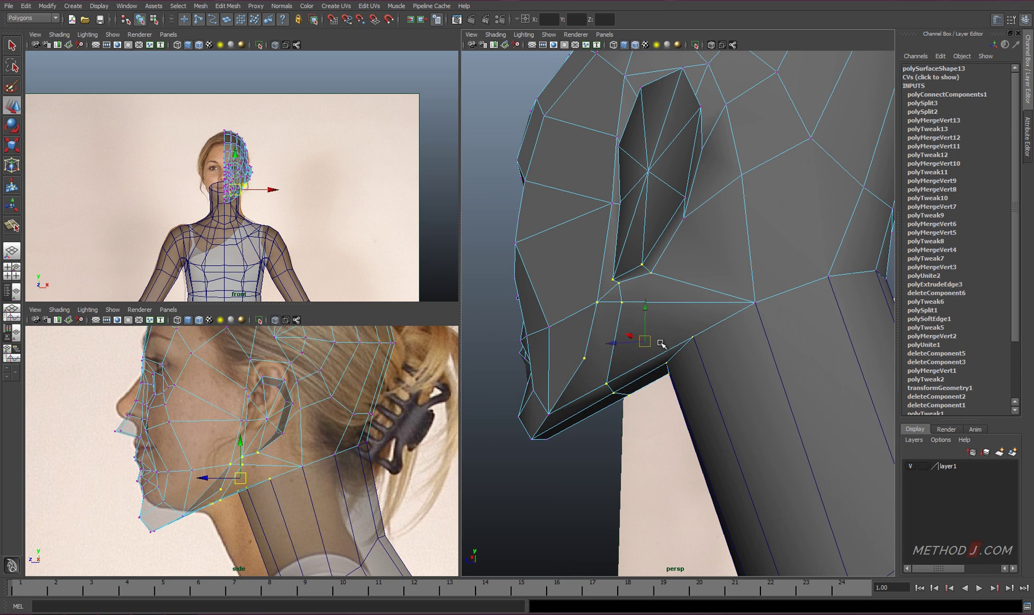
shift+right_drag(633, 381, 573, 365)
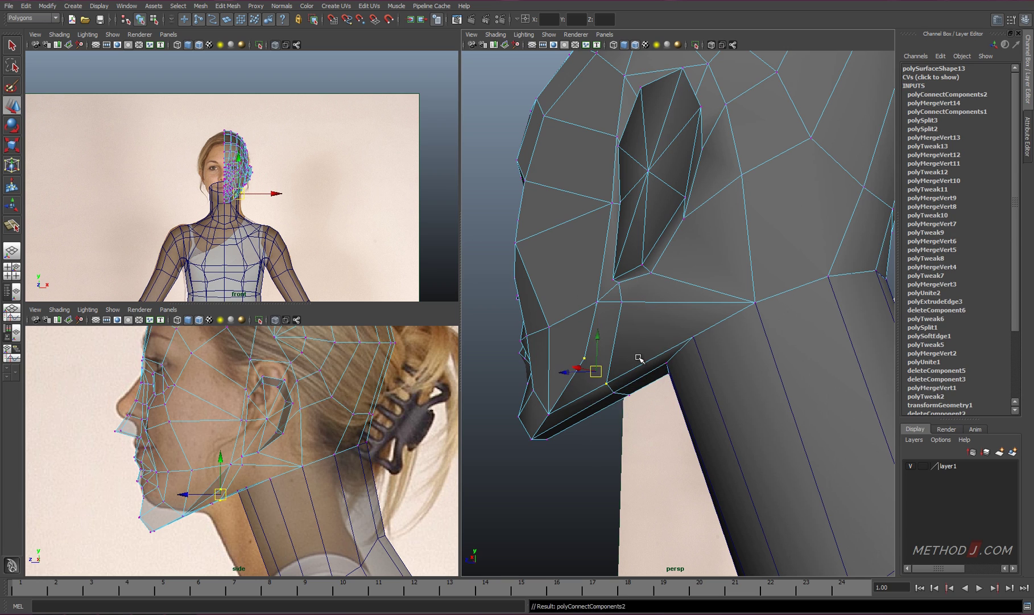
Extrude the jaw's underside border, merge its vertices and fill the open hole.
alt+drag(574, 365, 646, 338)
click(619, 259)
alt+drag(618, 259, 641, 261)
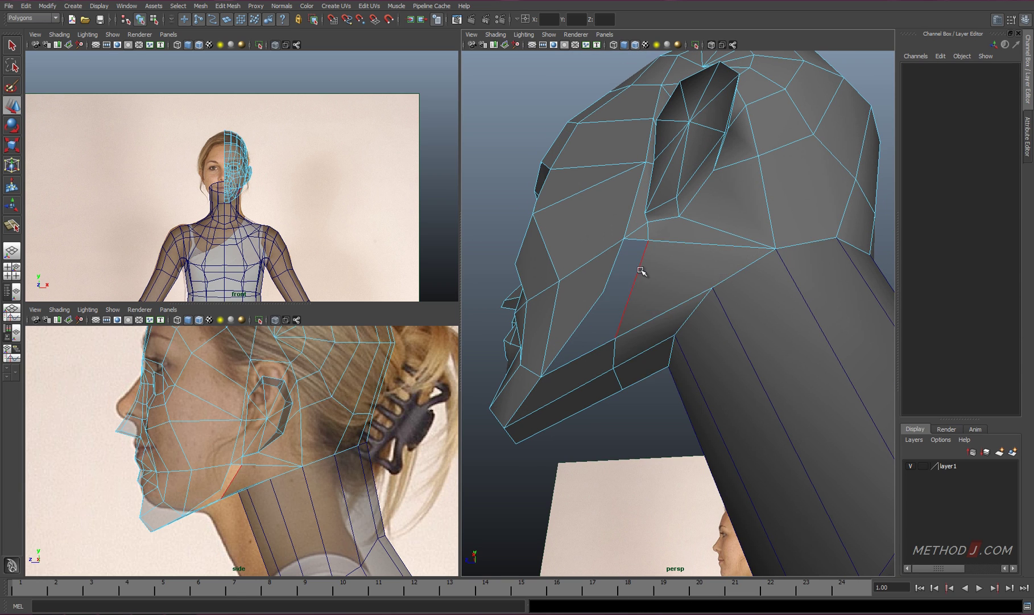
mouse_move(642, 261)
shift+right_down()
mouse_move(696, 225)
mouse_move(644, 237)
shift+right_up()
click(636, 244)
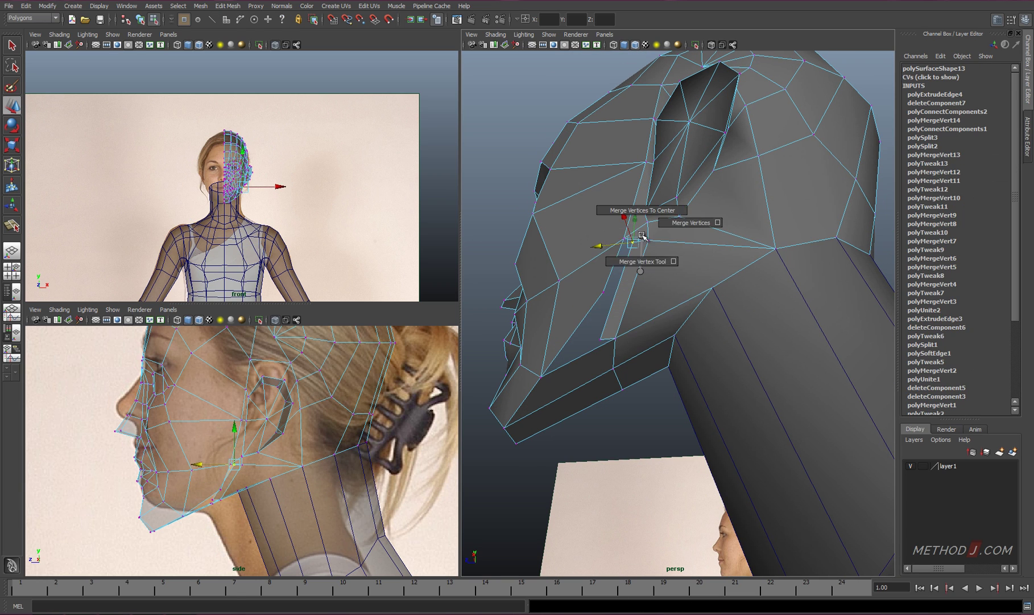
shift+right_drag(604, 292, 623, 396)
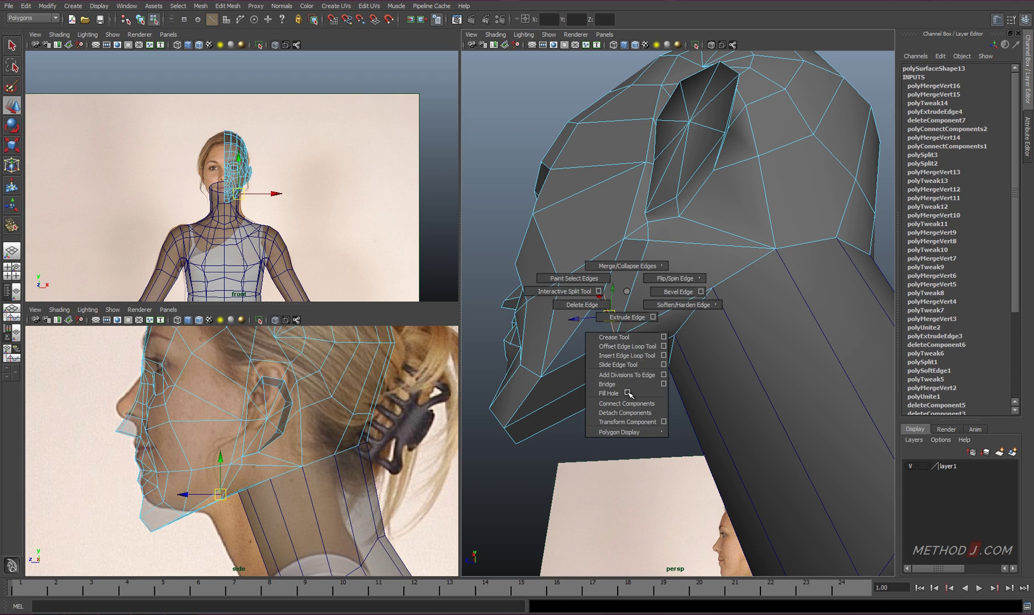
alt+drag(623, 396, 633, 303)
Split the filled jaw face with a new polygon cut.
shift+right_drag(623, 277, 638, 388)
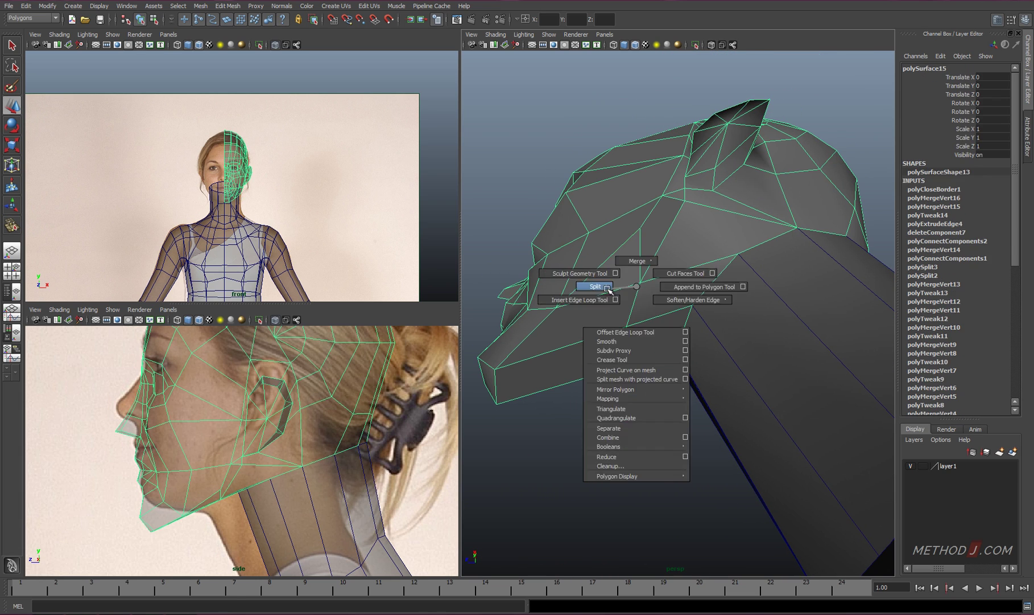
drag(640, 282, 655, 288)
key(Return)
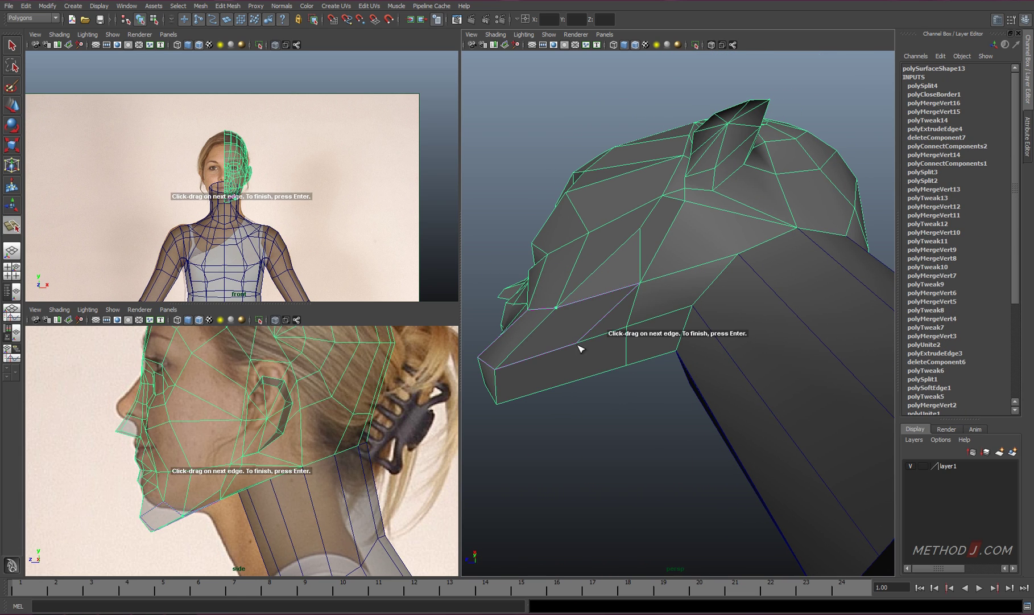
key(Return)
alt+drag(604, 294, 632, 363)
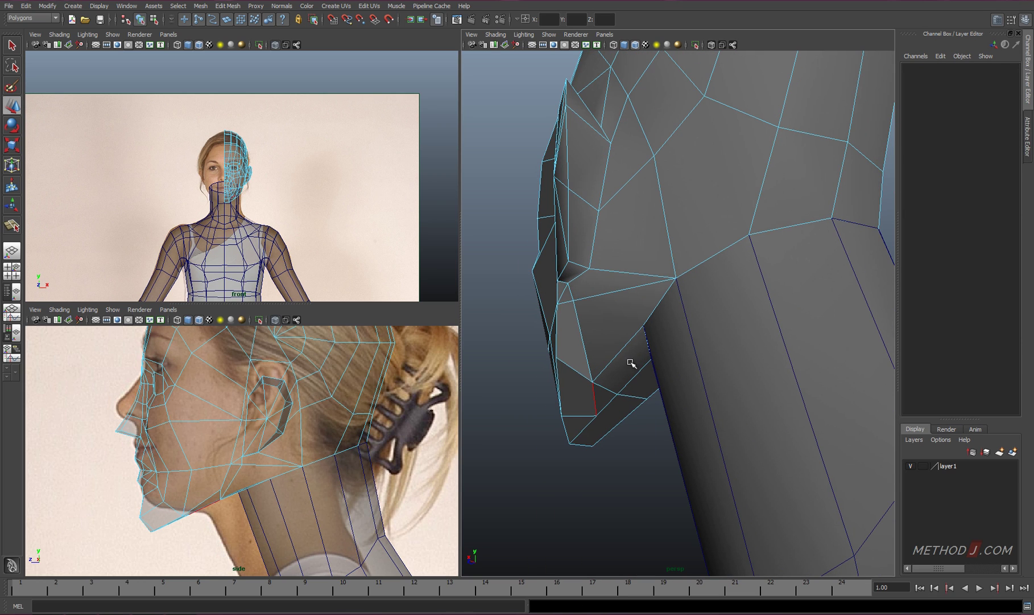
Connect two jaw vertices with a new edge and nudge one into place.
click(619, 396)
alt+drag(484, 462, 581, 397)
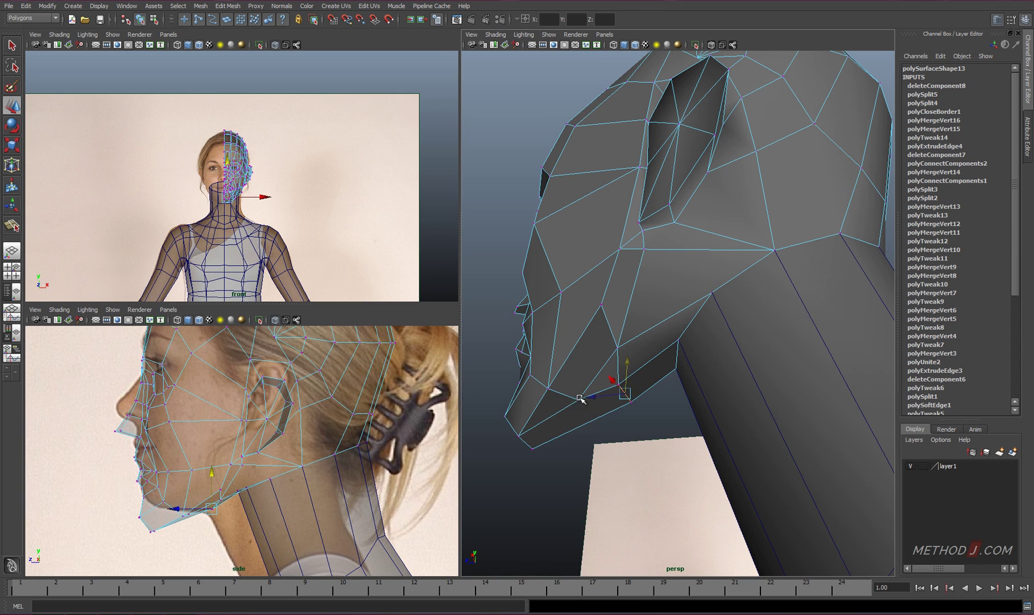
click(580, 397)
right_click(589, 424)
right_click(584, 428)
shift+right_drag(586, 418, 577, 410)
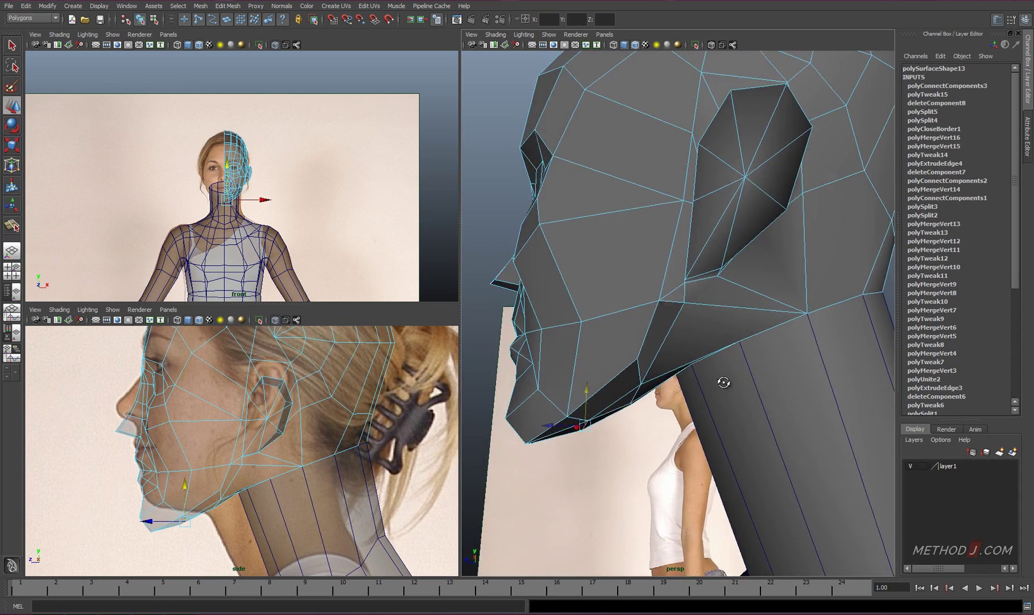
alt+drag(721, 381, 656, 397)
scroll(685, 286, down, 3)
right_drag(684, 286, 700, 279)
scroll(700, 279, down, 2)
Combine the selected head and body into one mesh and frame the head.
click(681, 397)
click(526, 162)
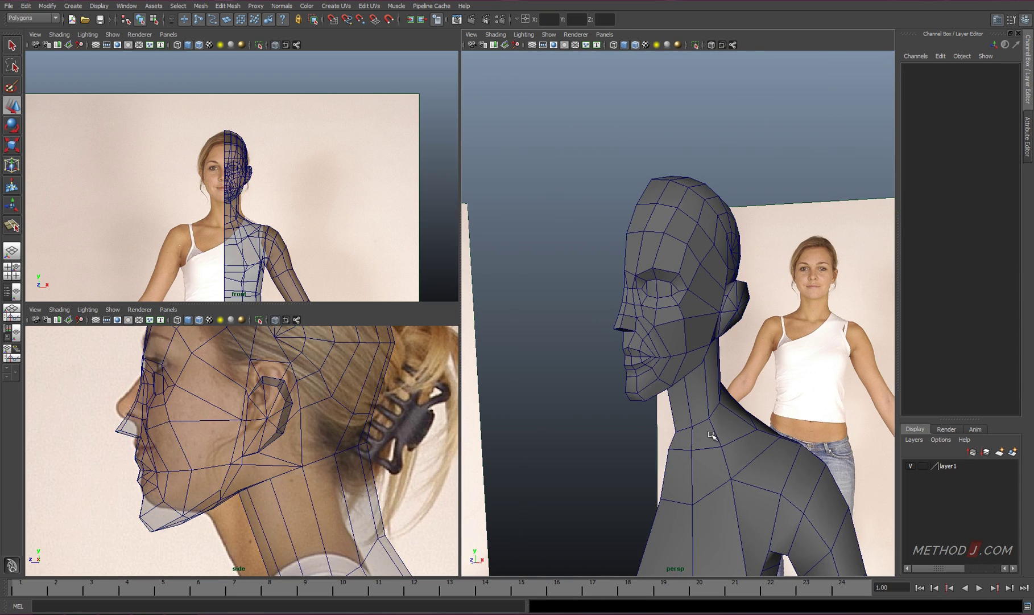
shift+click(663, 267)
shift+right_drag(623, 289, 681, 398)
scroll(682, 398, down, 3)
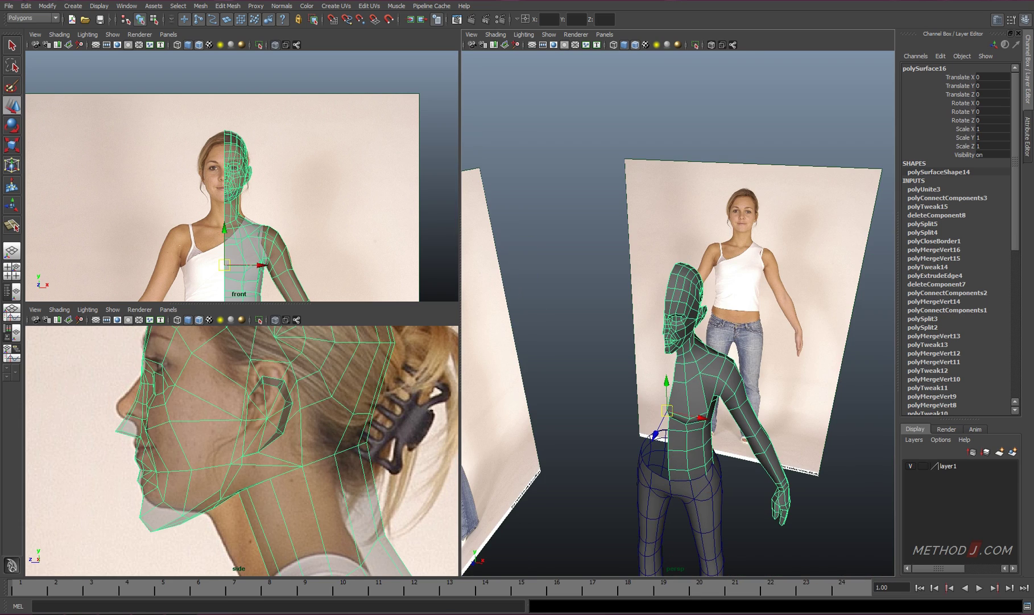
click(26, 6)
click(162, 242)
Weld the neck seam vertices and preview the figure smoothed with key 3.
alt+drag(648, 346, 716, 372)
right_drag(308, 438, 273, 480)
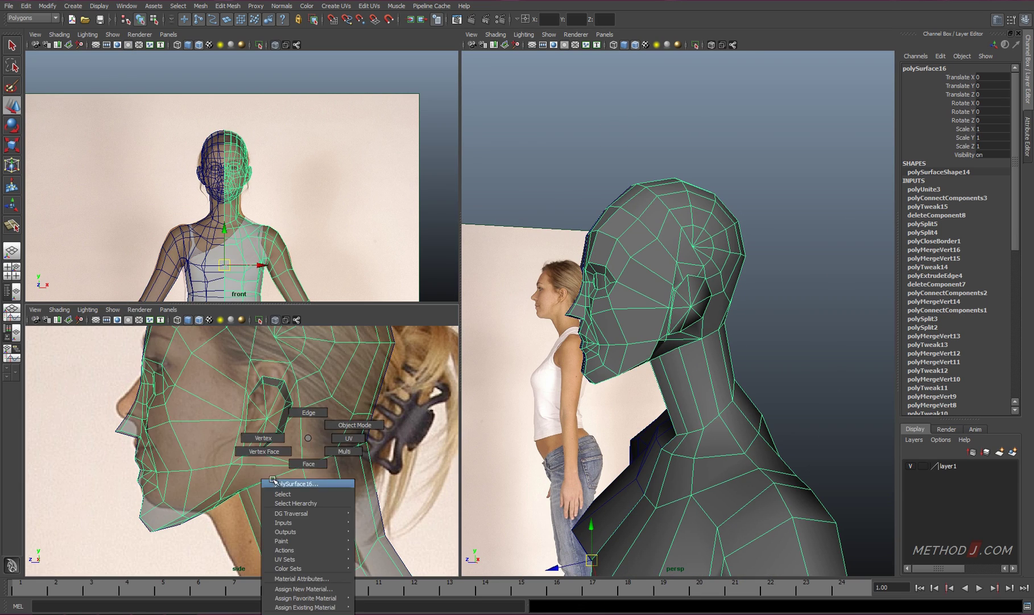
click(688, 344)
key(3)
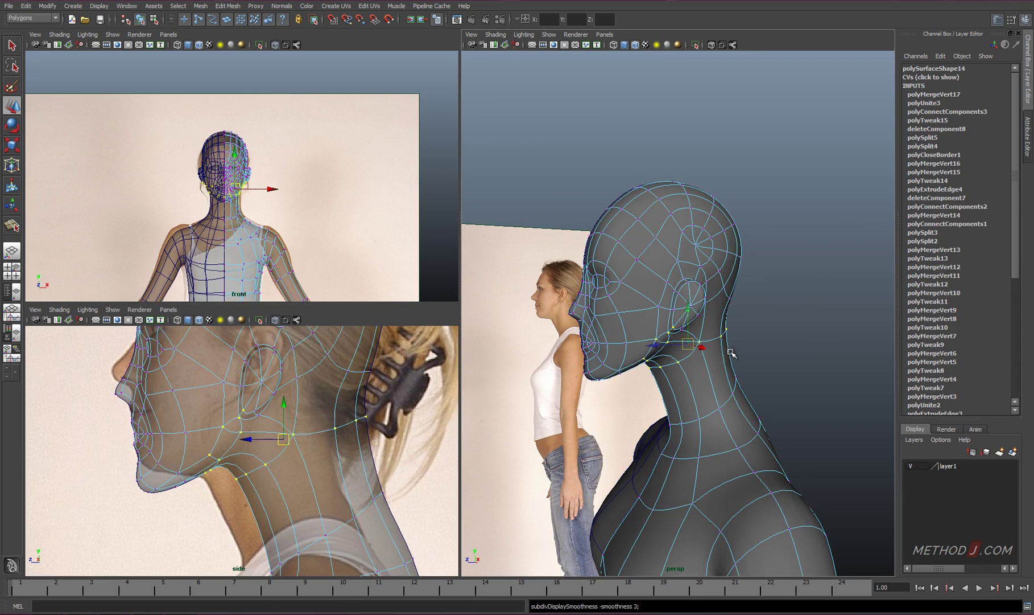
click(249, 447)
alt+middle_drag(358, 470, 404, 428)
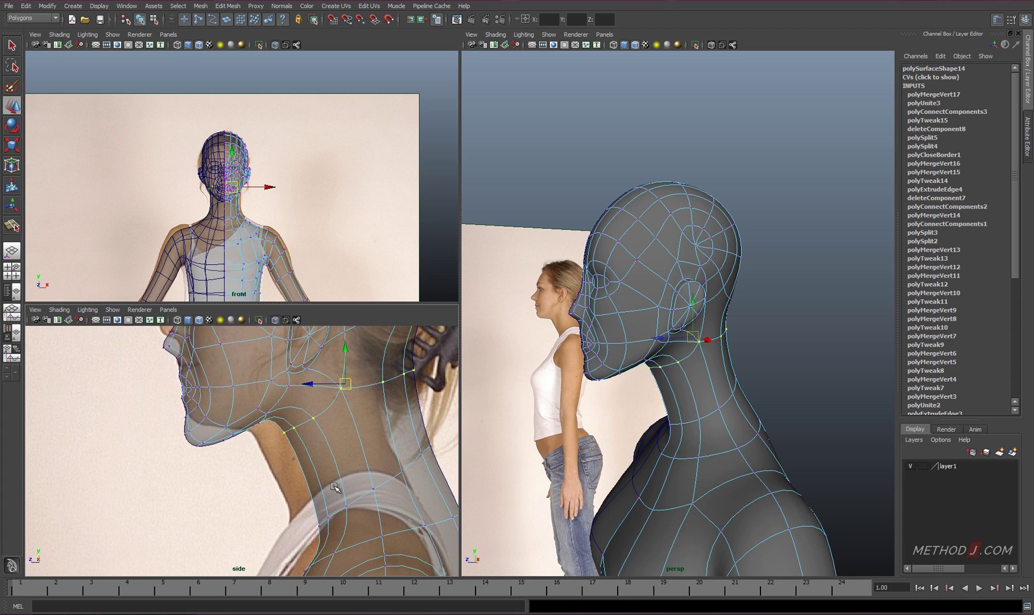
scroll(297, 521, down, 5)
scroll(295, 486, up, 2)
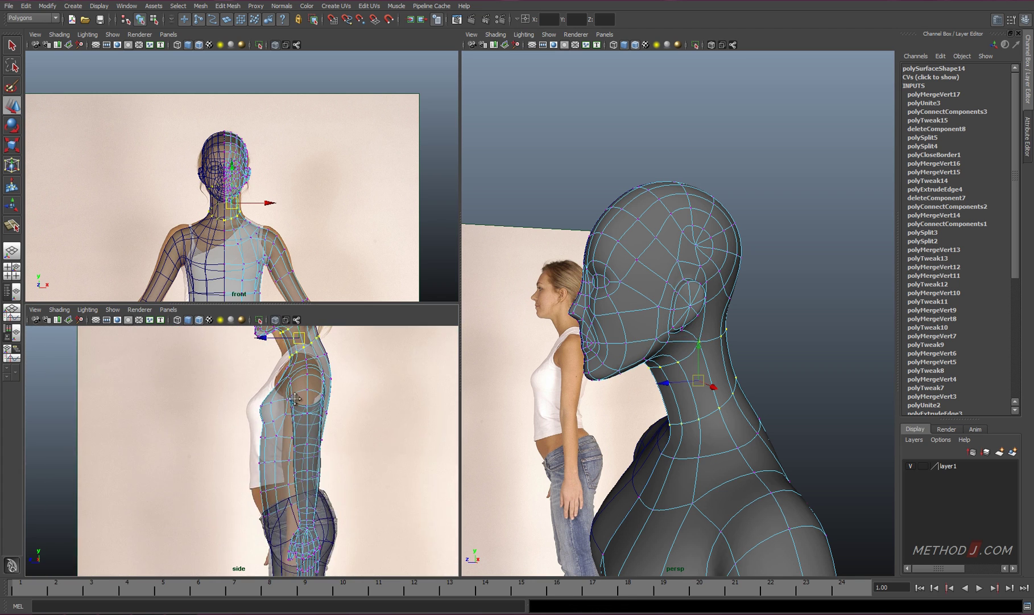
scroll(293, 439, down, 2)
key(F8)
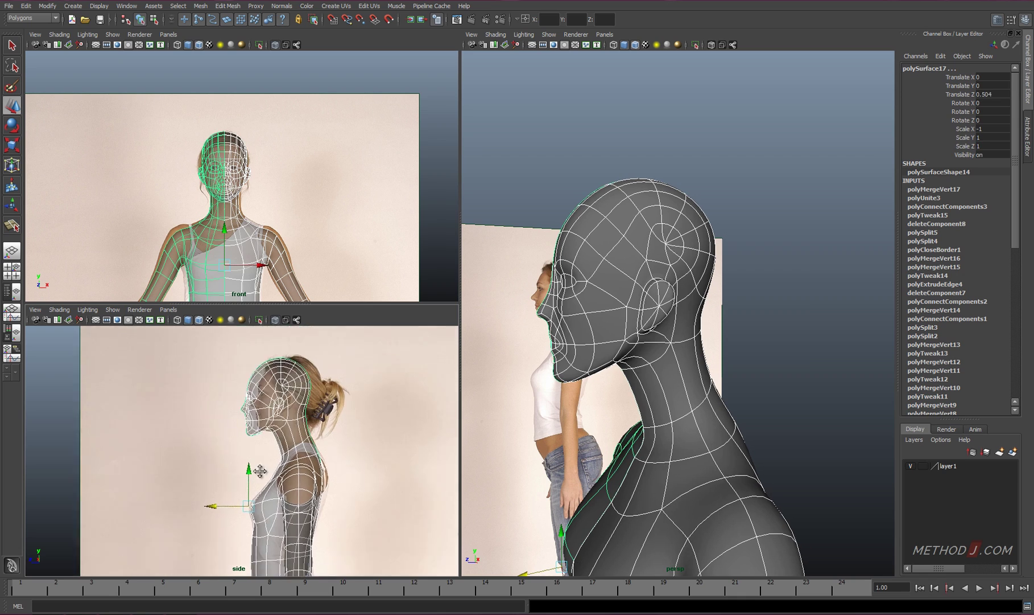
Push the front-half head vertices back and lower a neck vertex slightly.
key(F8)
scroll(293, 459, up, 3)
scroll(210, 351, up, 2)
drag(210, 351, 285, 488)
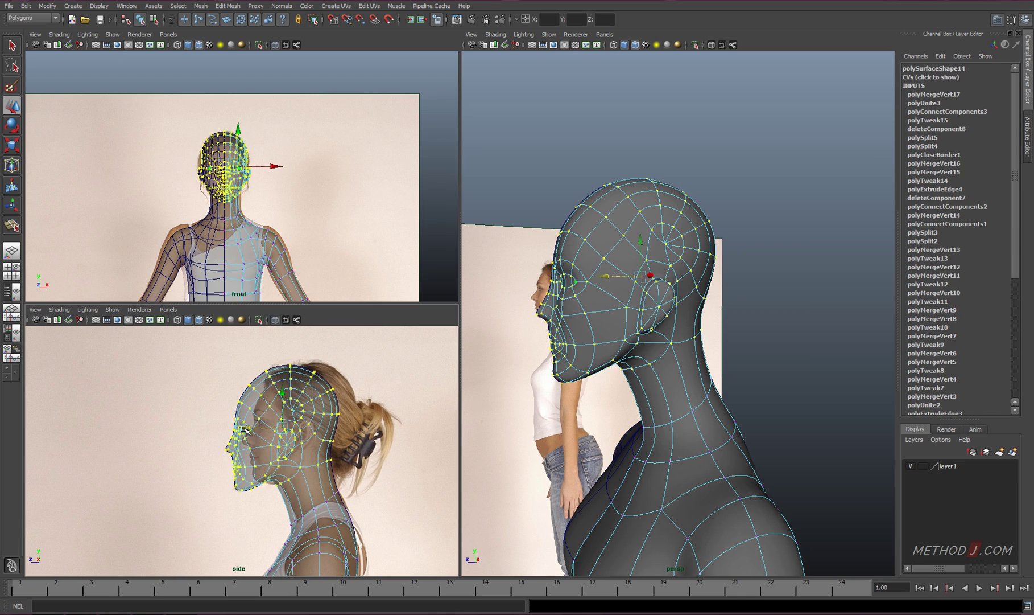
drag(246, 429, 252, 430)
scroll(331, 493, up, 2)
scroll(335, 497, up, 1)
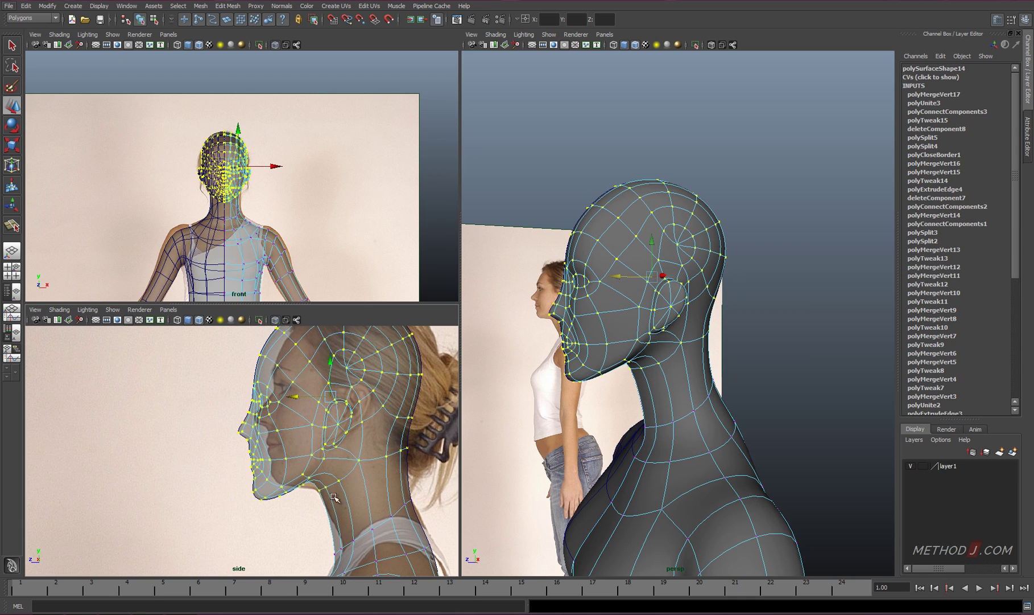
click(337, 488)
scroll(340, 492, up, 2)
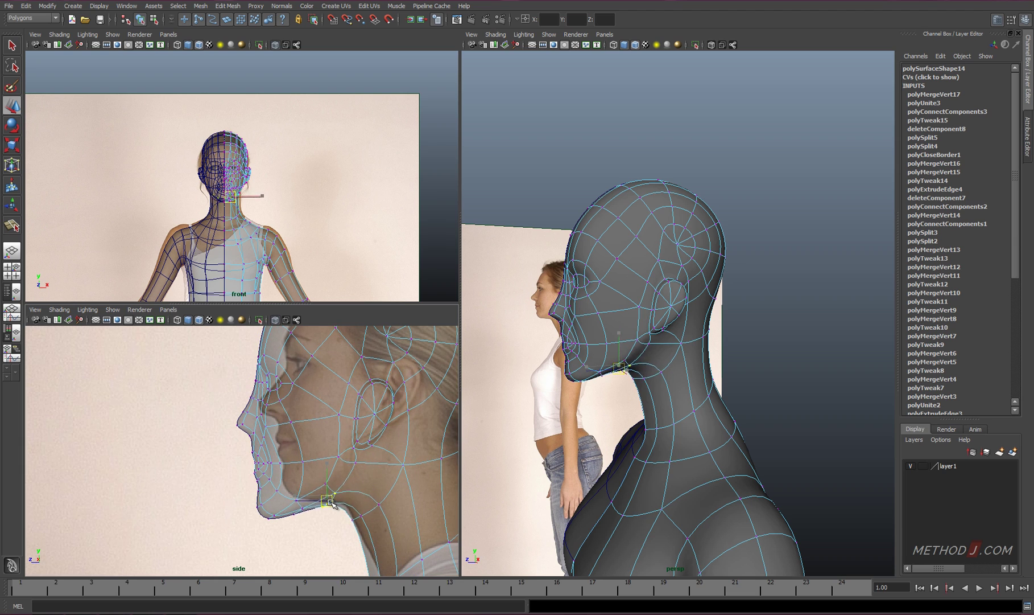
alt+drag(562, 388, 669, 355)
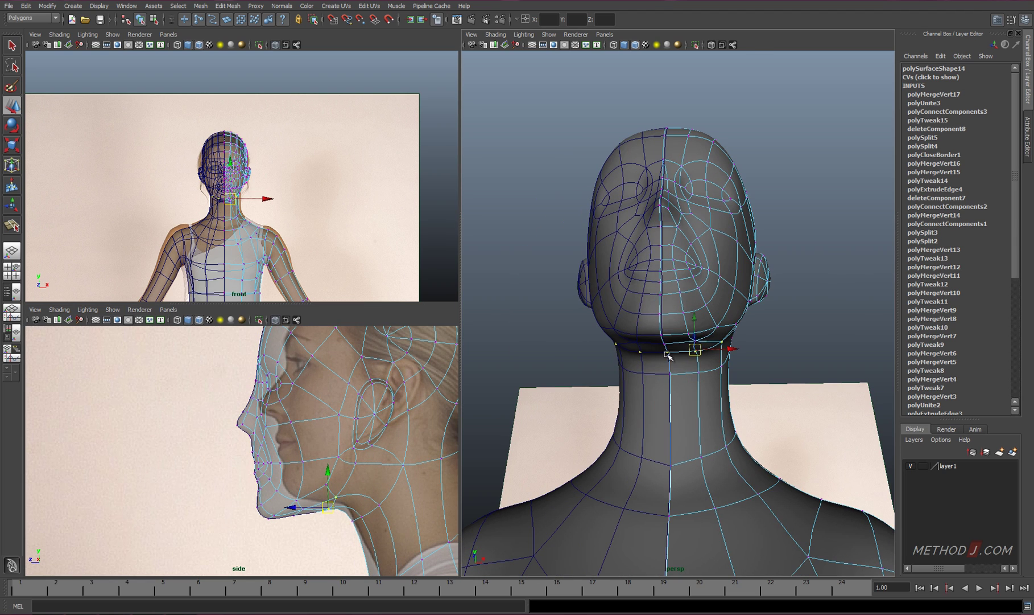
drag(354, 503, 356, 512)
Collapse the extra edge loop under the chin.
alt+drag(630, 469, 632, 353)
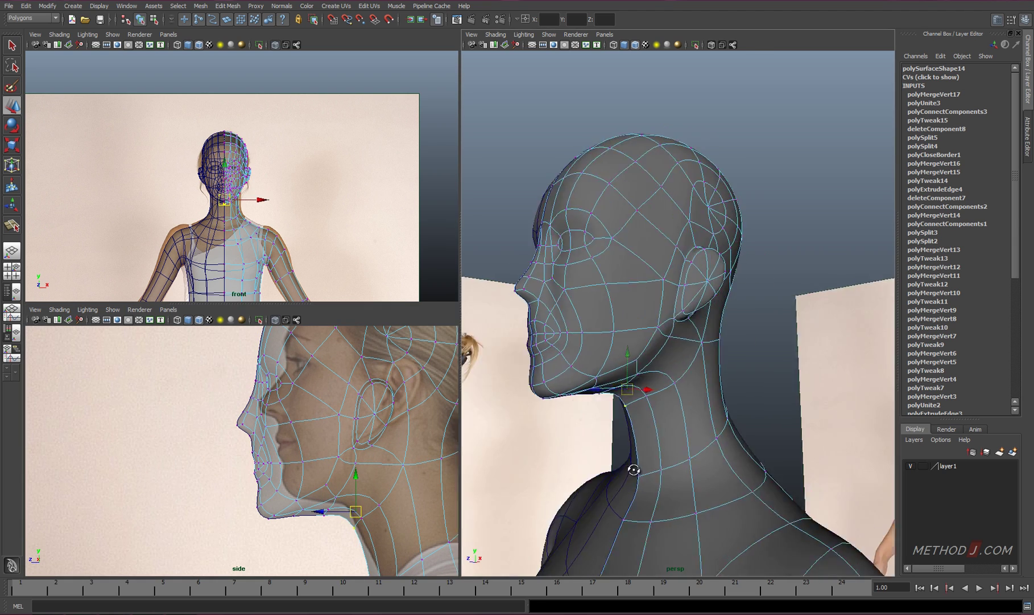
double_click(624, 372)
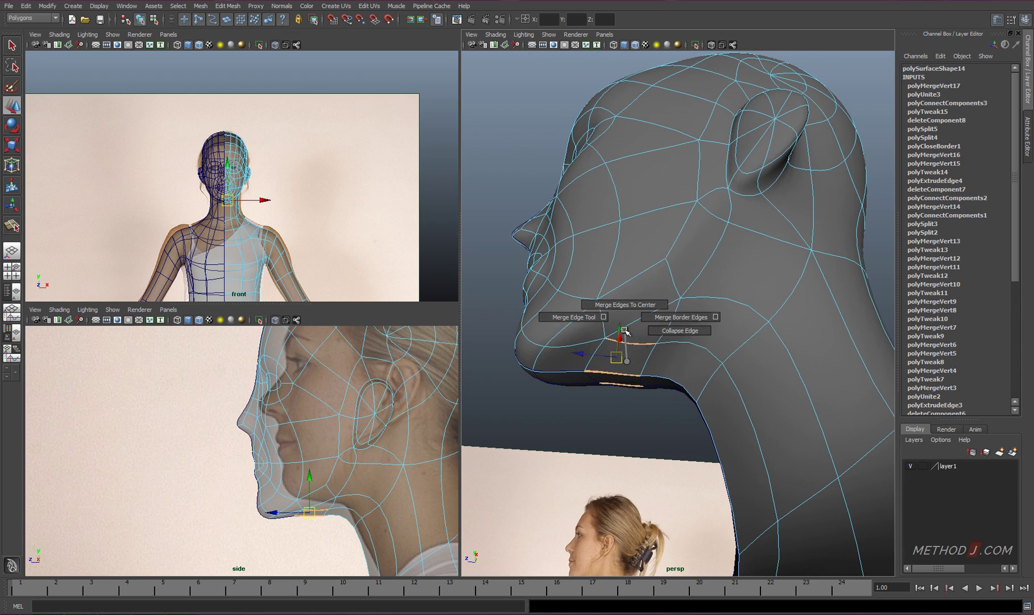
shift+right_drag(625, 329, 675, 332)
alt+drag(646, 346, 619, 388)
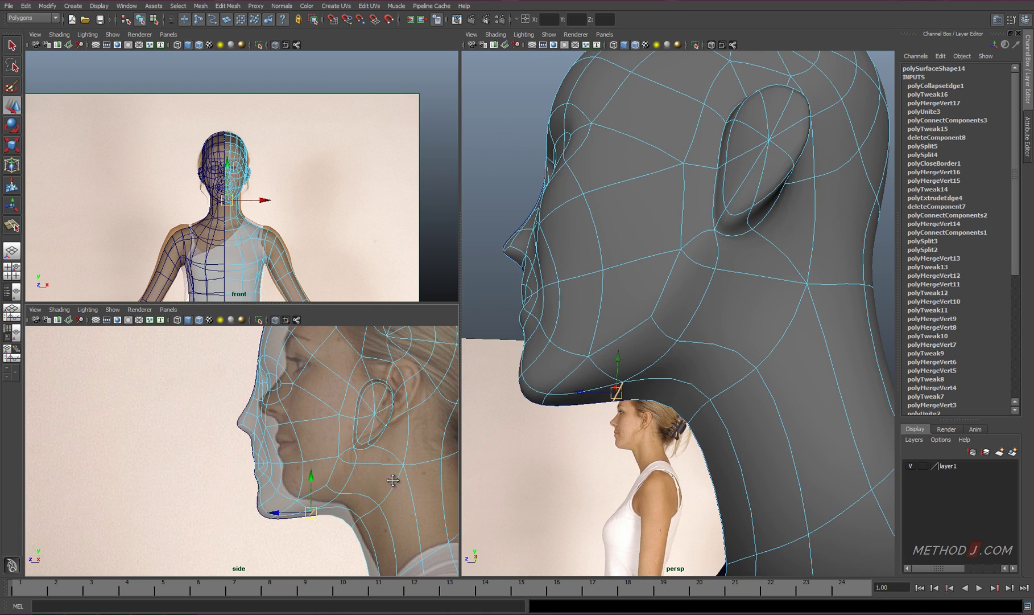
scroll(392, 480, up, 2)
Pull a vertex down to the base of the neck in the front view.
right_drag(369, 485, 369, 492)
click(361, 486)
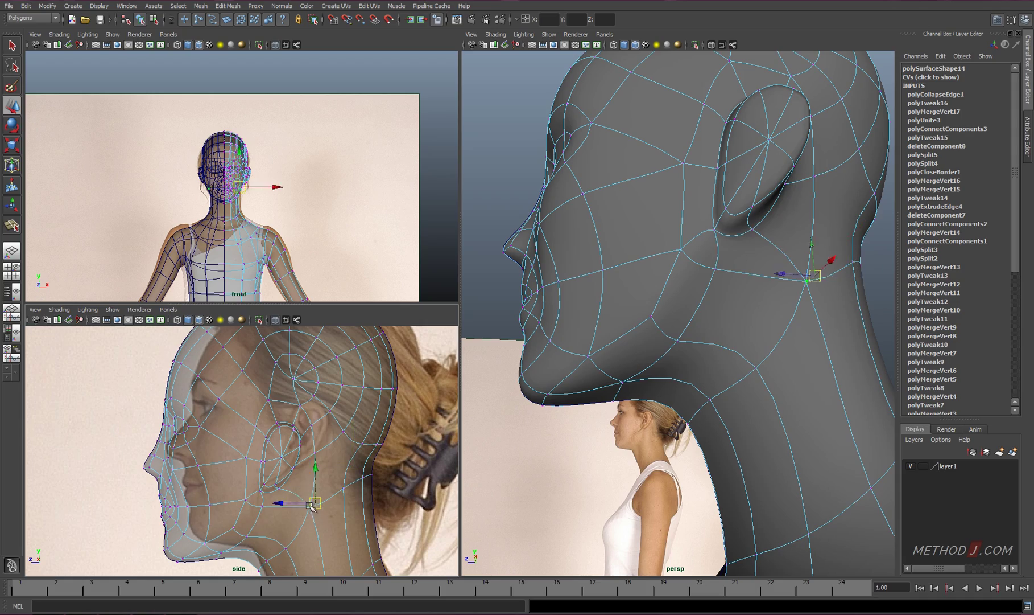
key(ctrl+a)
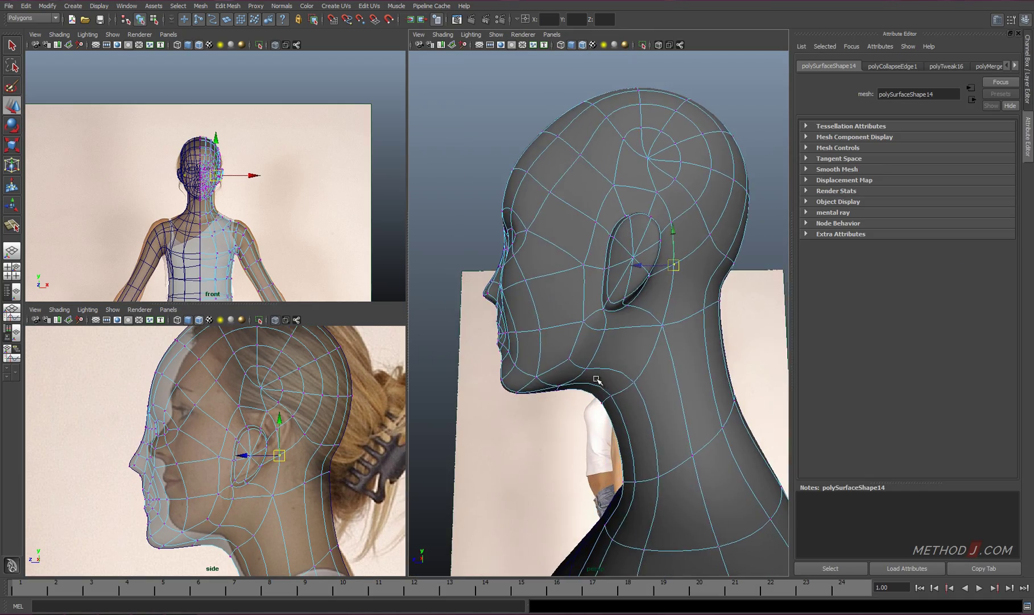
alt+drag(595, 376, 689, 354)
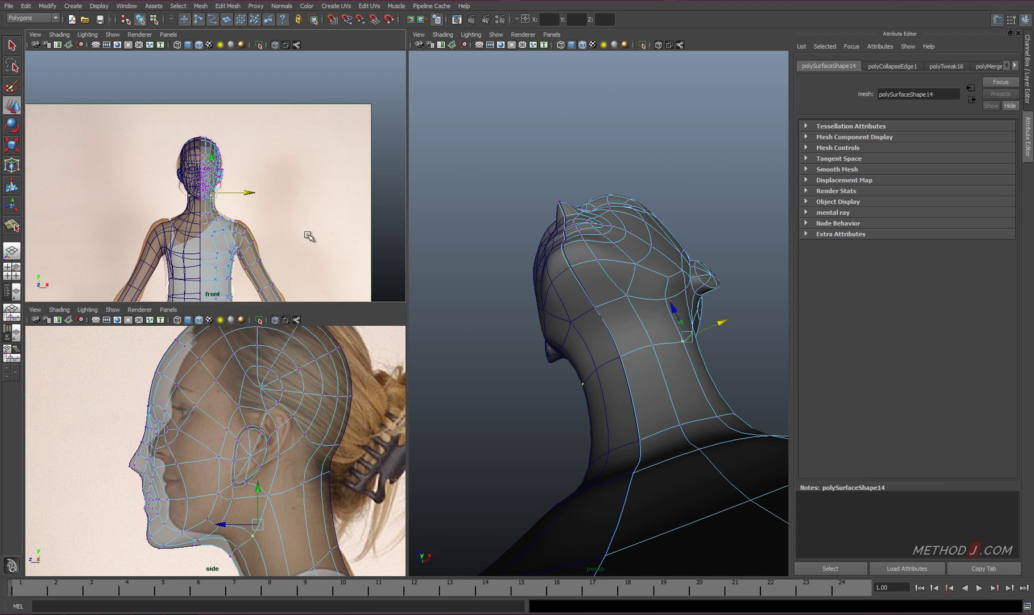
key(f)
alt+middle_drag(287, 173, 255, 237)
click(256, 236)
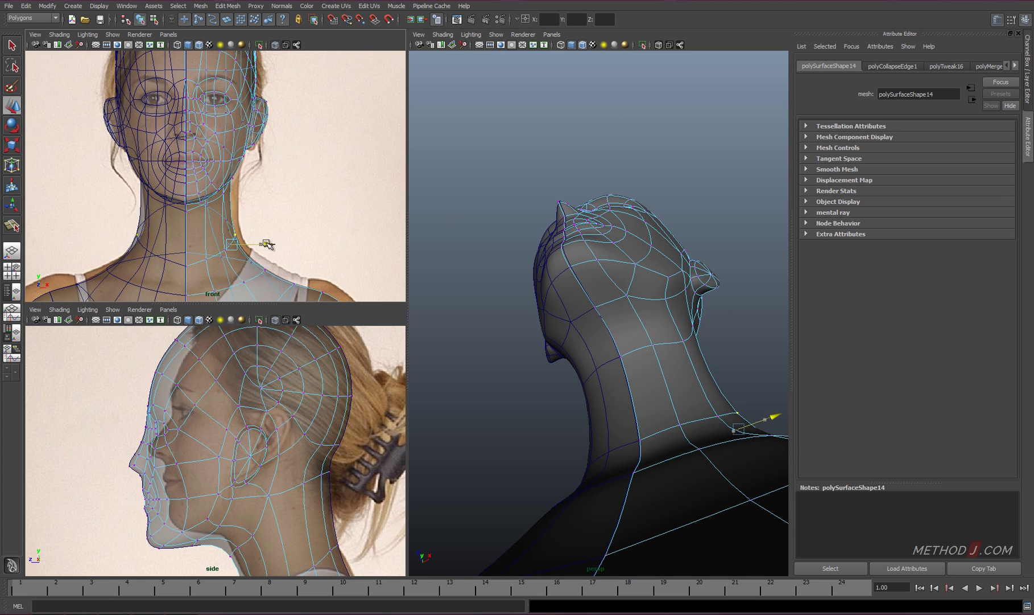
scroll(300, 249, down, 3)
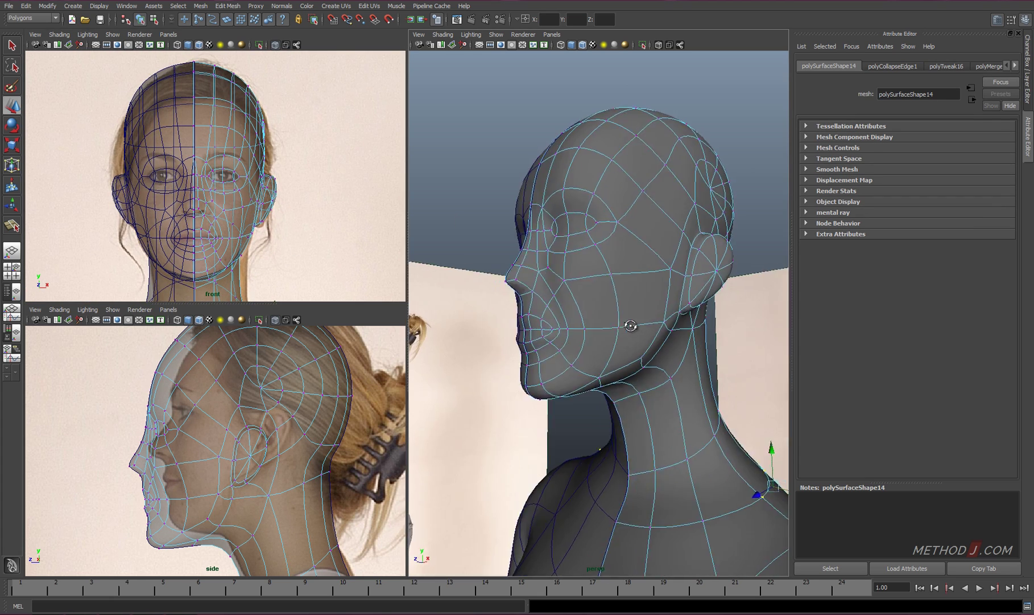
Delete three unneeded edges on the back of the skull and select another edge.
alt+drag(565, 501, 623, 282)
scroll(596, 268, up, 3)
right_drag(597, 267, 598, 242)
click(619, 277)
key(Delete)
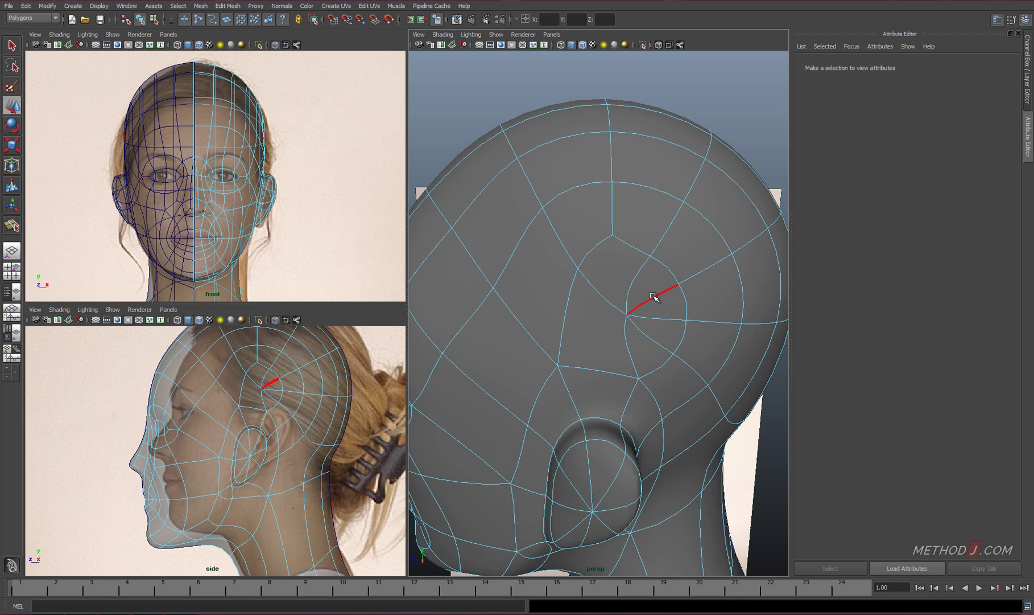
click(646, 296)
key(Delete)
click(650, 340)
key(Delete)
scroll(607, 342, down, 2)
mouse_move(639, 328)
alt+mouse_down()
mouse_move(607, 342)
mouse_move(672, 318)
mouse_move(669, 307)
mouse_move(638, 365)
mouse_move(614, 347)
mouse_move(638, 365)
mouse_move(595, 357)
alt+mouse_up()
scroll(671, 319, down, 3)
click(669, 307)
scroll(637, 365, down, 3)
scroll(595, 357, down, 3)
scroll(267, 251, down, 3)
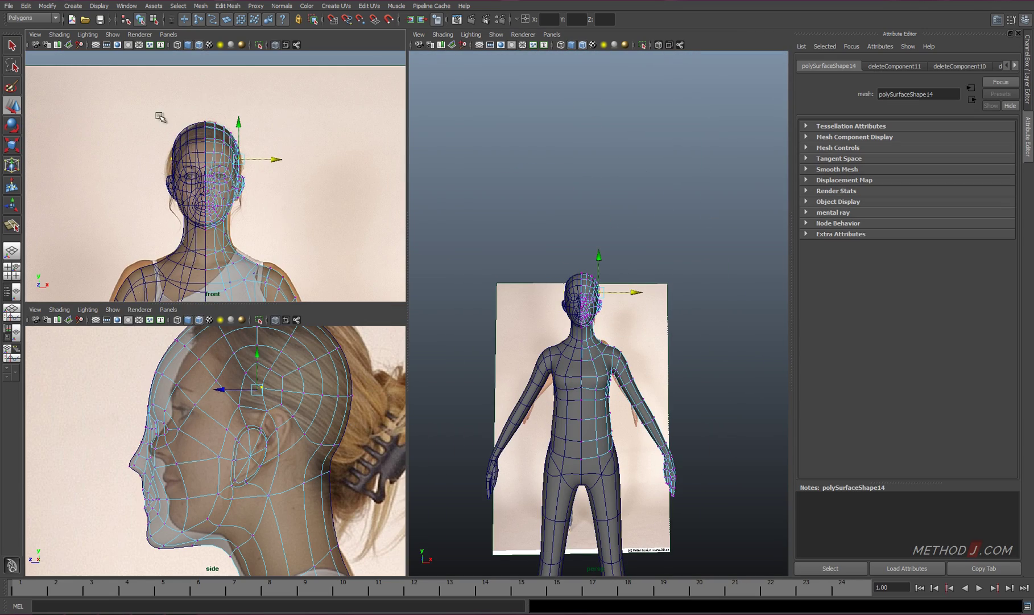
Box-select the head vertices and frame them in the views.
drag(158, 115, 285, 233)
scroll(241, 401, down, 3)
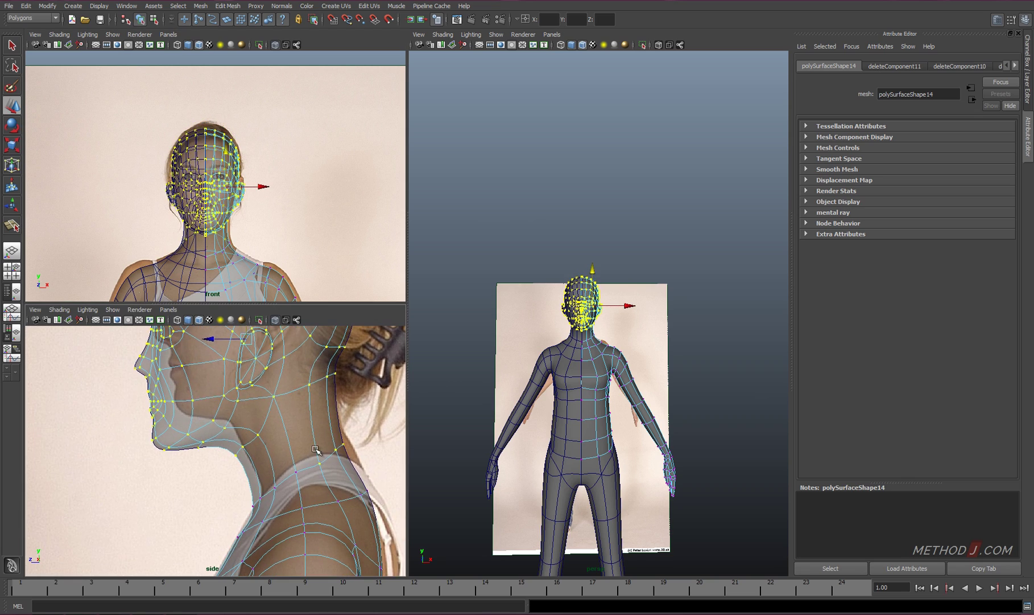
alt+middle_drag(246, 327, 246, 373)
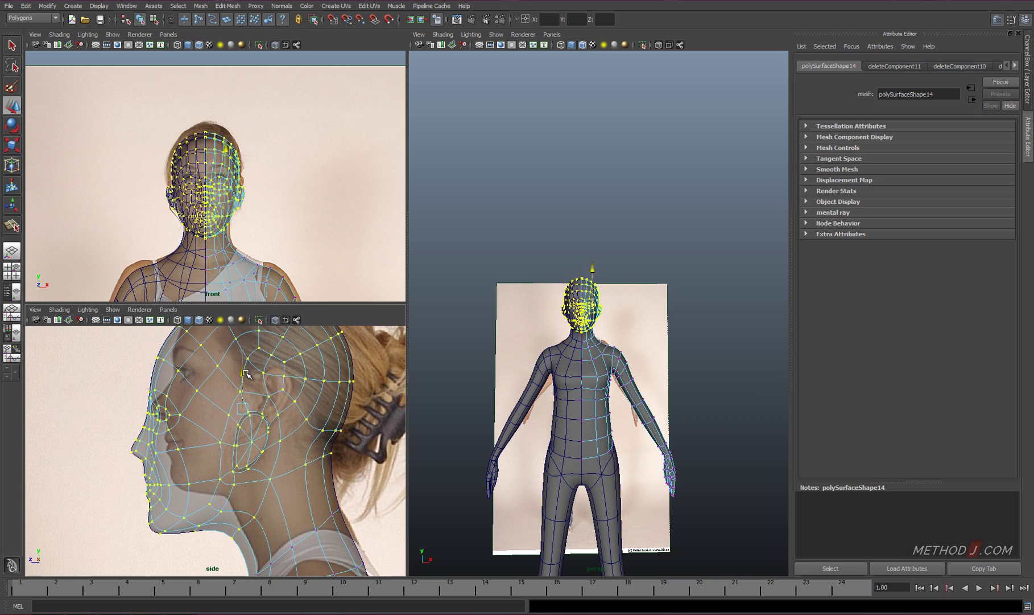
key(shift+f)
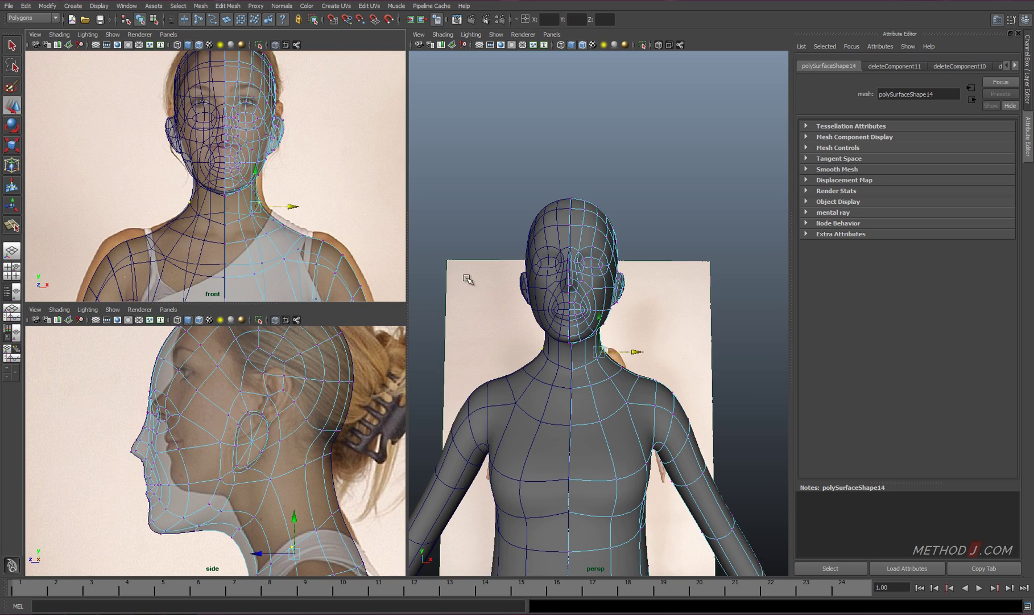
Soft-select and tweak the shoulder and waist vertices, adjusting the falloff radius.
drag(314, 229, 334, 249)
alt+middle_drag(335, 250, 313, 141)
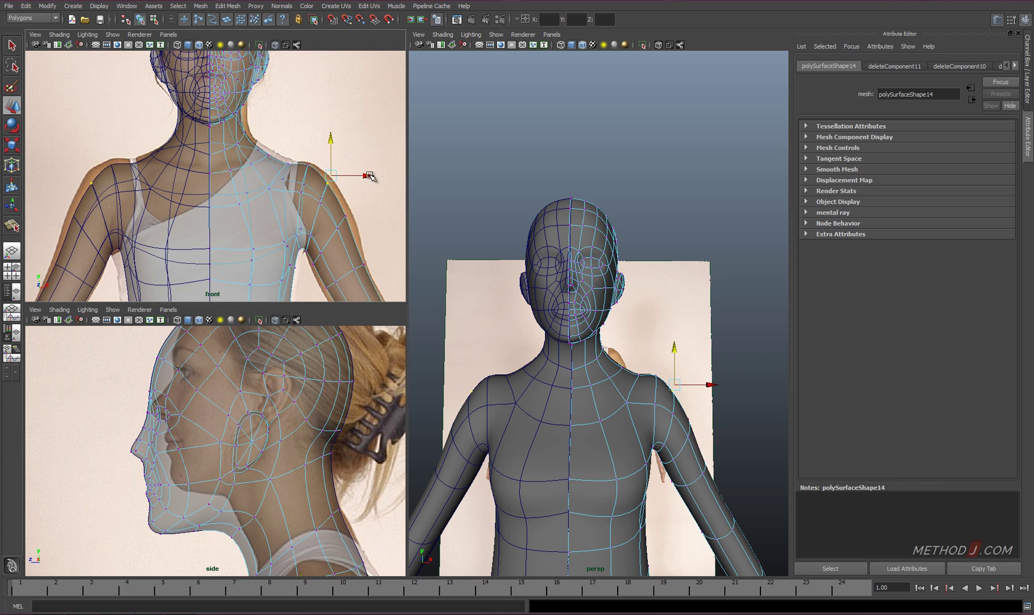
alt+middle_drag(376, 227, 304, 207)
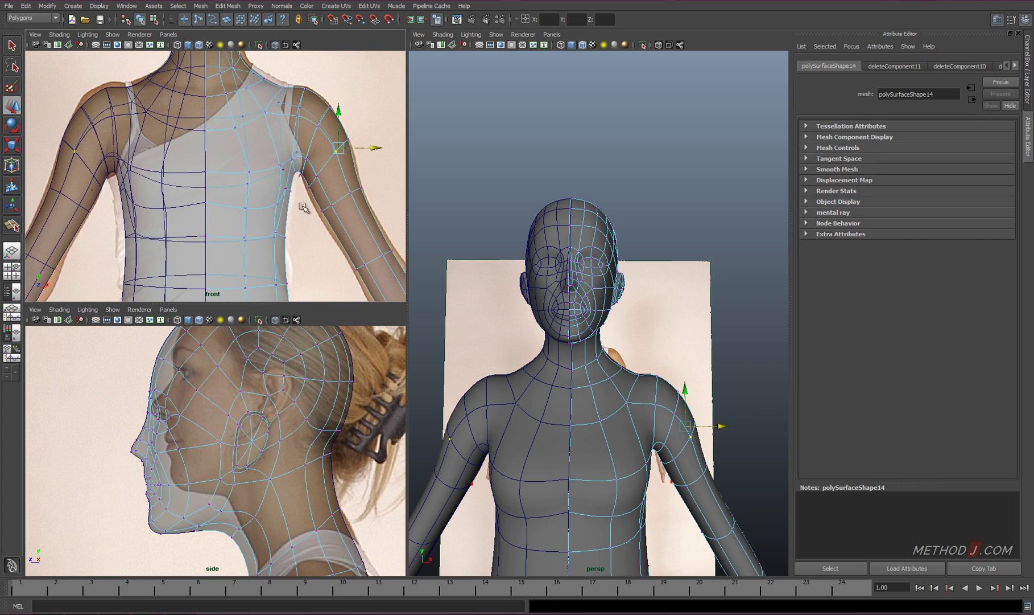
alt+middle_drag(400, 292, 315, 215)
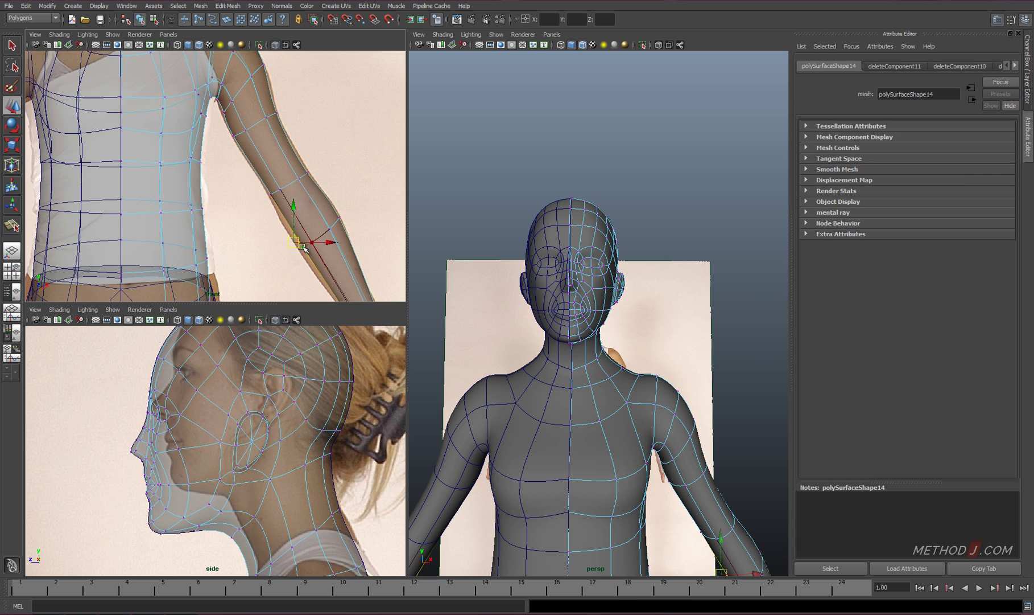
alt+middle_drag(289, 252, 358, 261)
drag(267, 202, 307, 251)
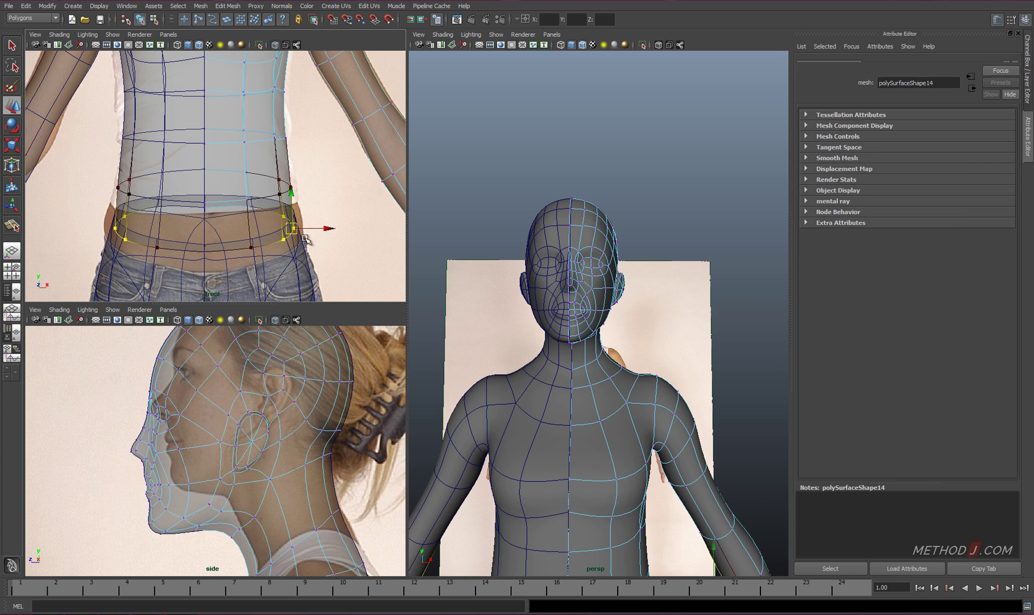
middle_drag(291, 228, 345, 185)
Select the edge loops around the neck and the armpit.
alt+middle_drag(331, 229, 331, 292)
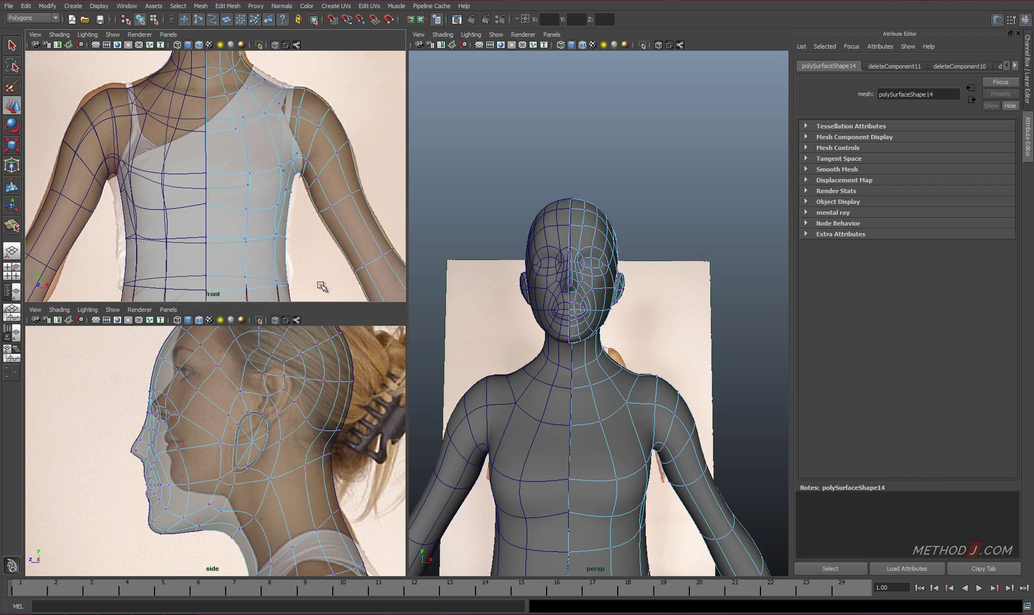
double_click(274, 190)
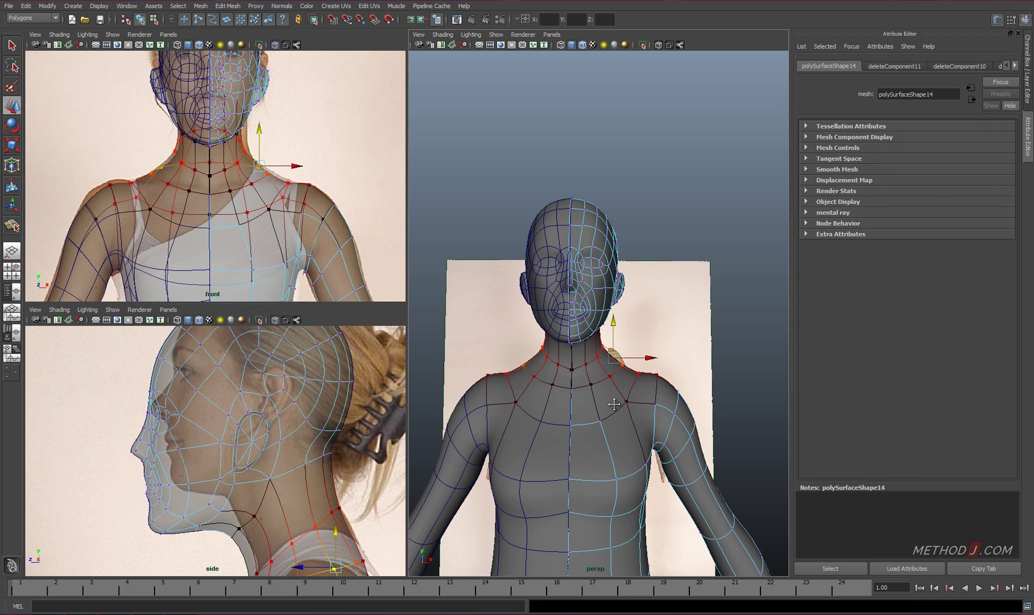
scroll(598, 364, down, 5)
double_click(306, 246)
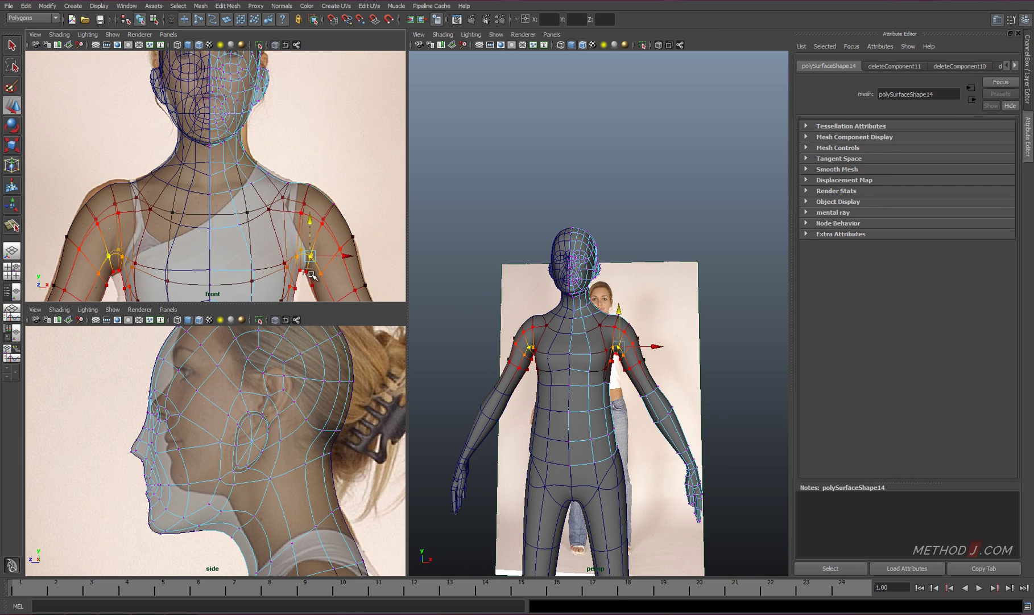
scroll(275, 202, up, 4)
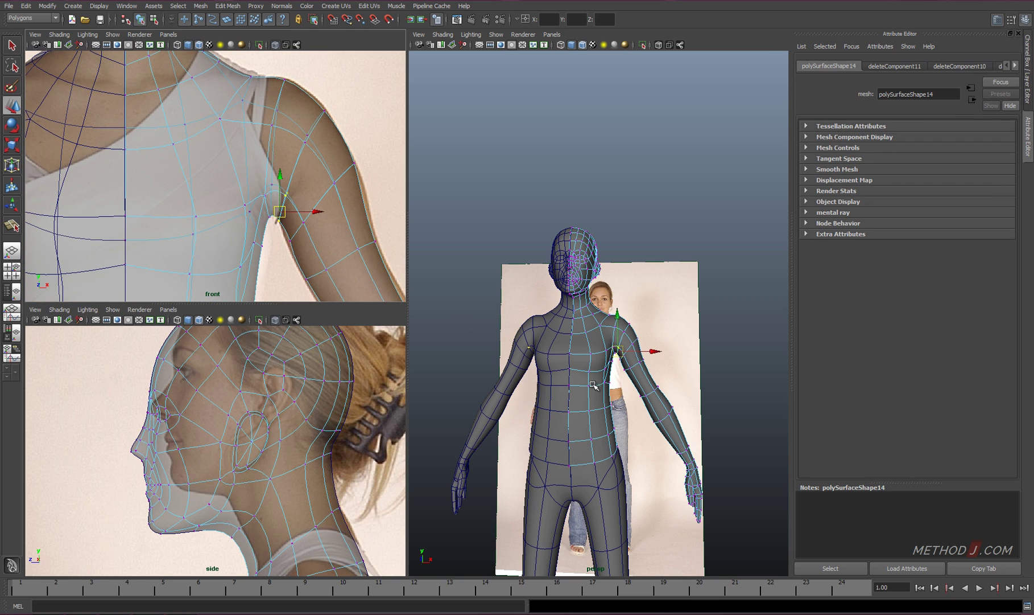
Return to object mode and select the pants and body meshes.
right_drag(594, 386, 594, 348)
scroll(598, 364, down, 3)
alt+drag(598, 364, 630, 364)
drag(558, 471, 673, 542)
scroll(334, 458, down, 3)
key(f)
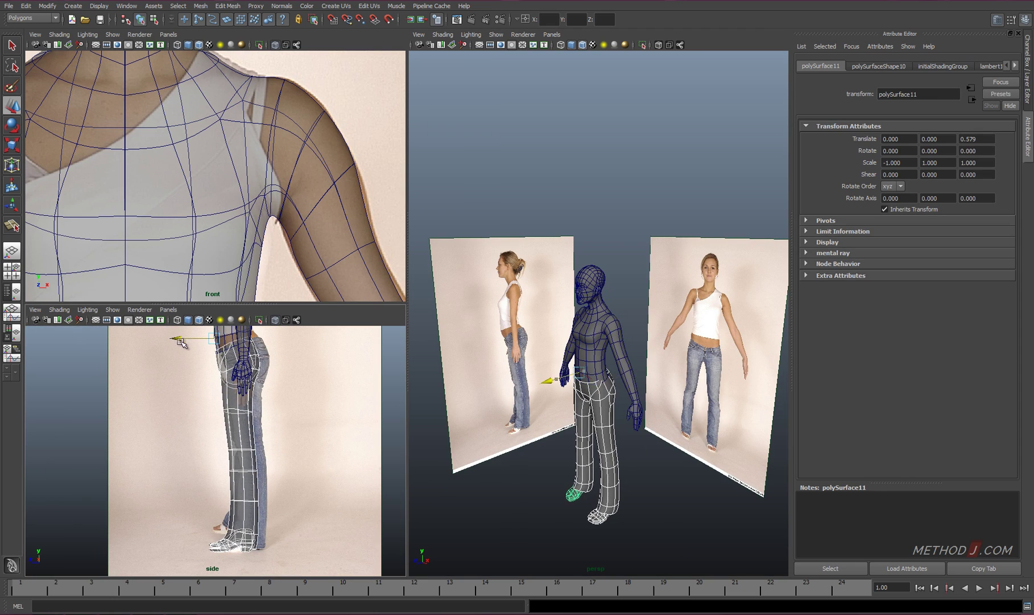
scroll(598, 323, up, 5)
right_drag(622, 428, 614, 484)
key(4)
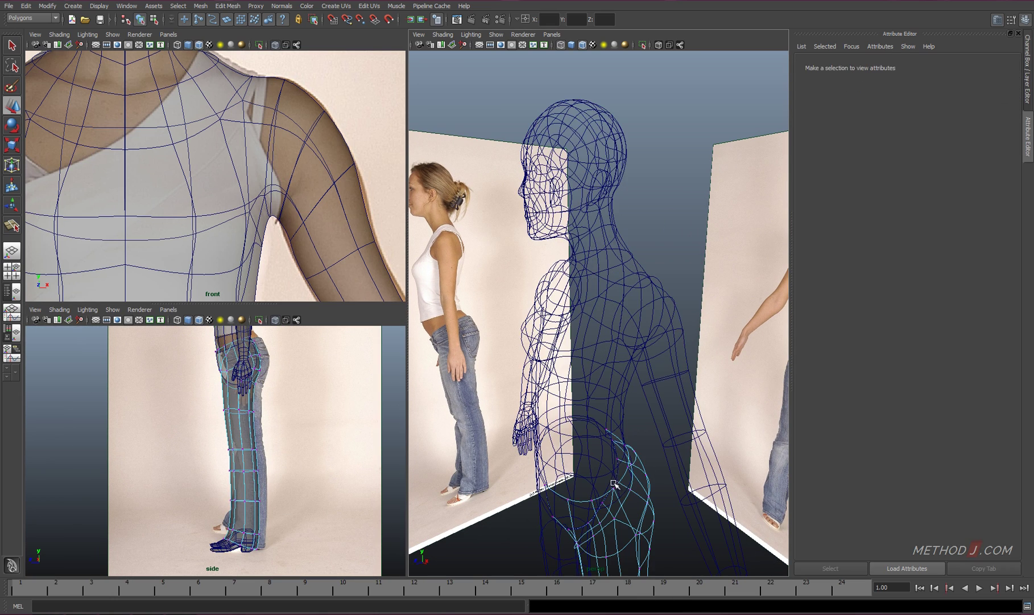
click(614, 484)
key(5)
mouse_move(614, 484)
alt+mouse_down()
mouse_move(496, 521)
mouse_move(665, 365)
mouse_move(599, 303)
alt+mouse_up()
scroll(666, 365, up, 3)
scroll(666, 364, down, 5)
Combine the body and pants into one mesh and frame it.
click(600, 303)
shift+right_drag(599, 303, 604, 449)
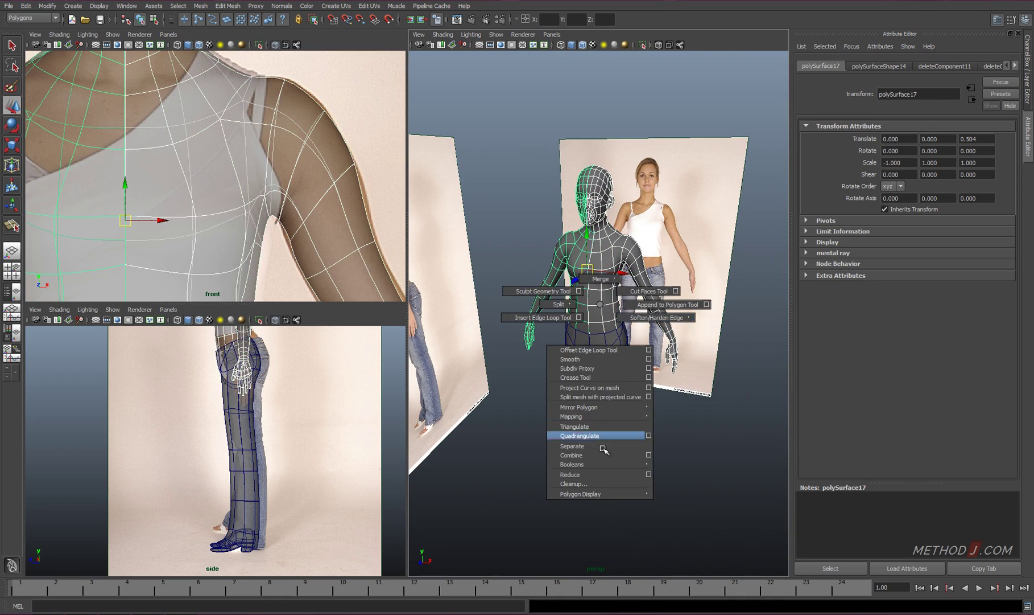
key(f)
Soft-select the head vertices, then return to object mode and toggle wireframe display.
key(F8)
drag(202, 56, 235, 309)
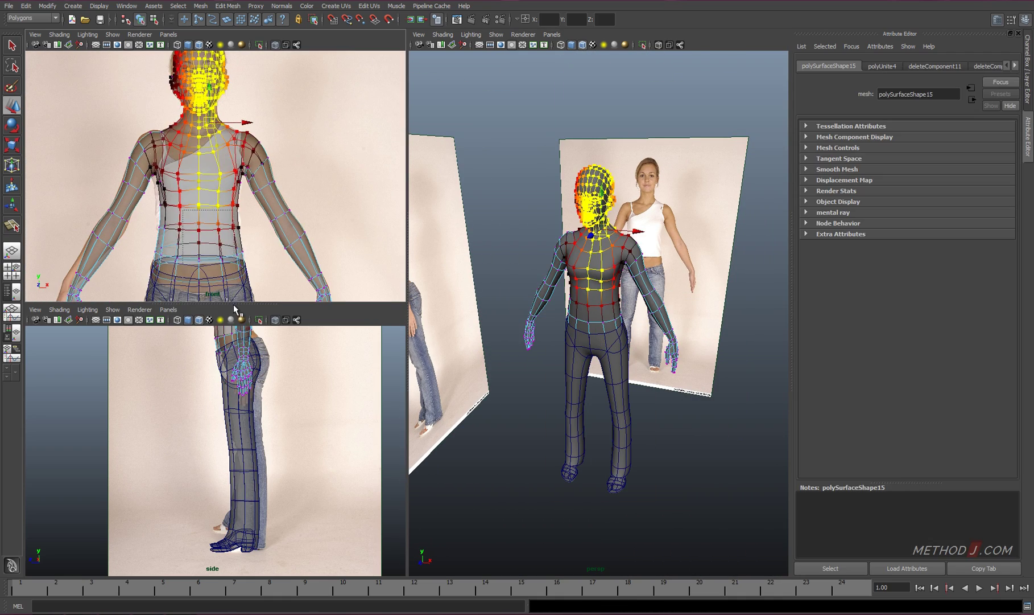
key(F8)
scroll(307, 236, up, 5)
right_click(224, 166)
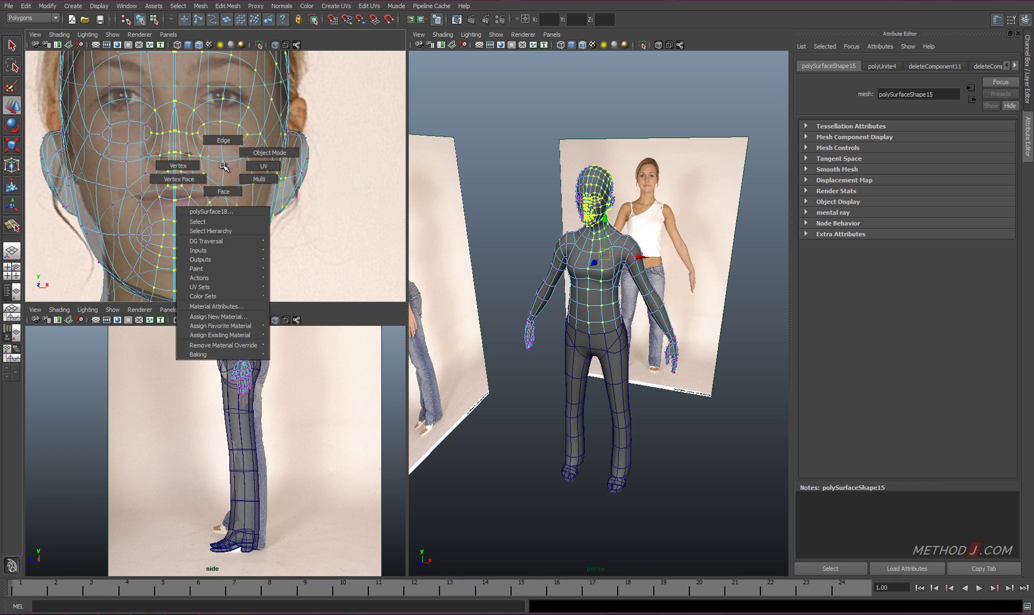
click(269, 152)
key(4)
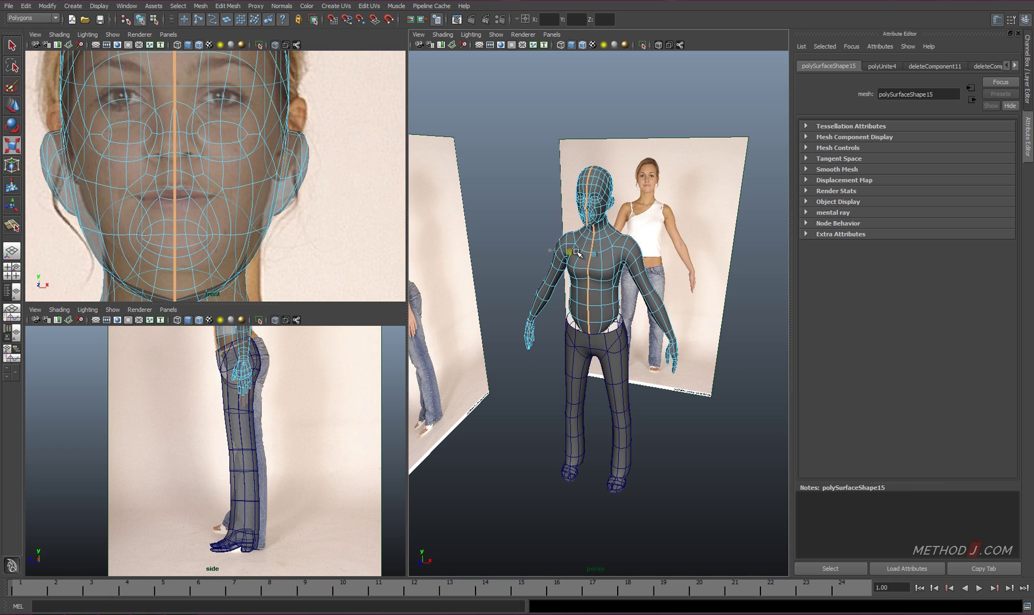
mouse_move(600, 311)
alt+mouse_down()
mouse_move(623, 354)
mouse_move(663, 207)
alt+mouse_up()
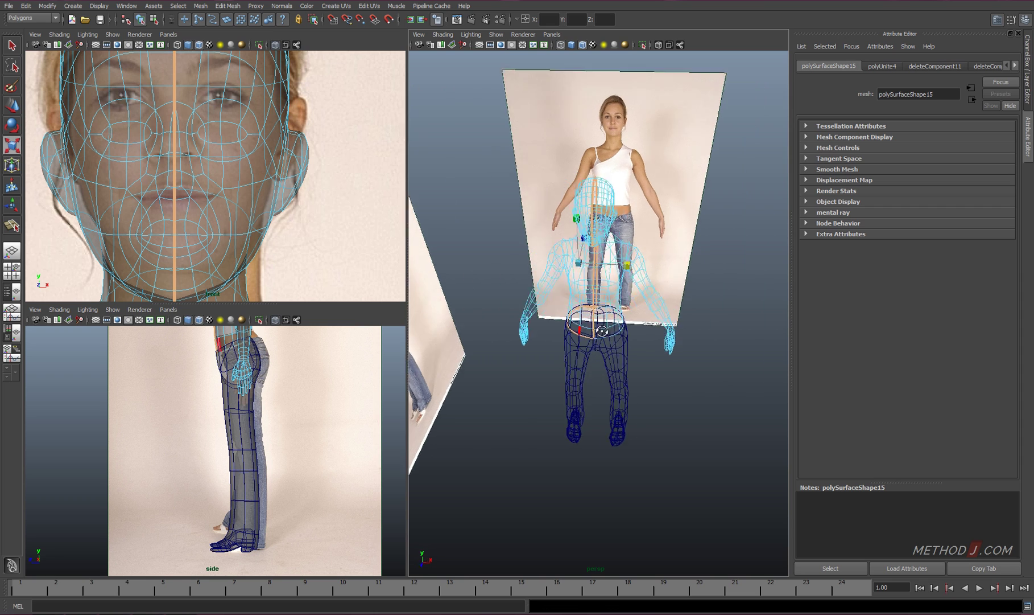
key(5)
scroll(663, 208, up, 3)
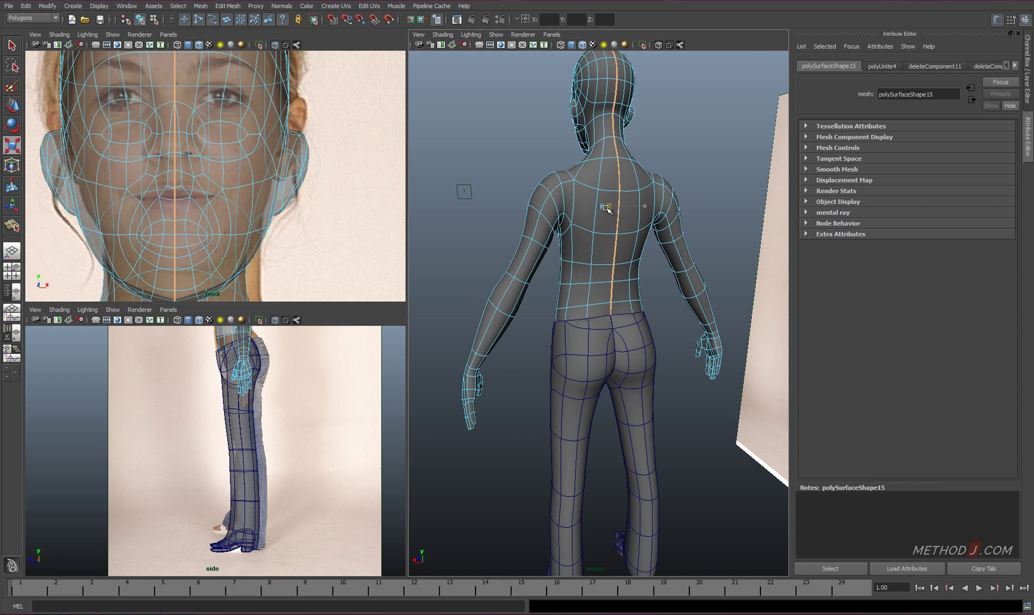
Merge the centre-seam vertices and preview the smoothed mesh.
right_drag(598, 211, 638, 198)
alt+drag(638, 198, 588, 178)
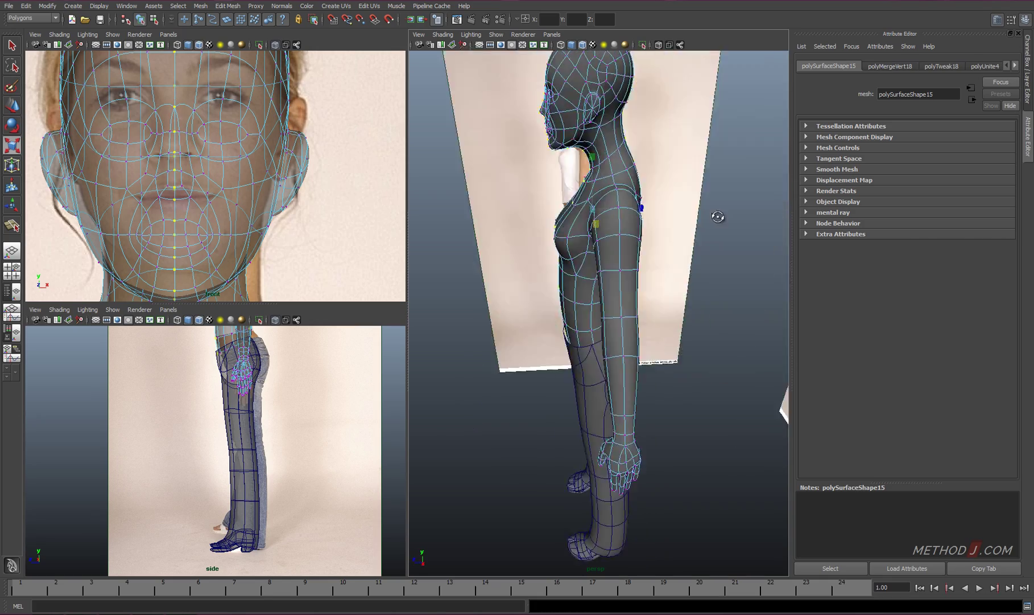
click(520, 213)
alt+drag(520, 213, 596, 227)
key(3)
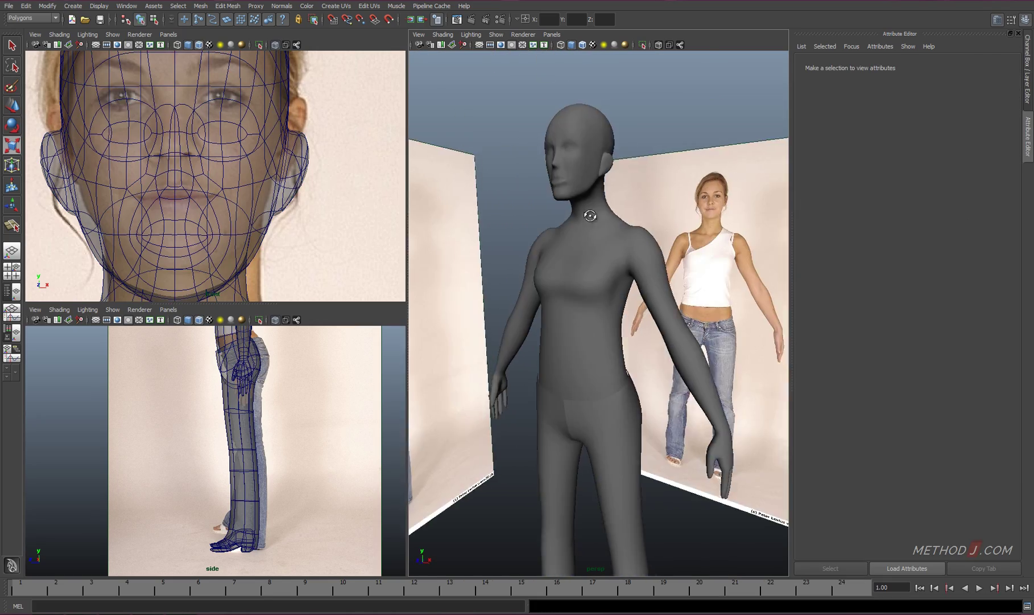
alt+right_drag(595, 226, 798, 308)
Adjust a vertex near the mouth corner, then clear the selection.
click(582, 226)
click(445, 215)
click(549, 259)
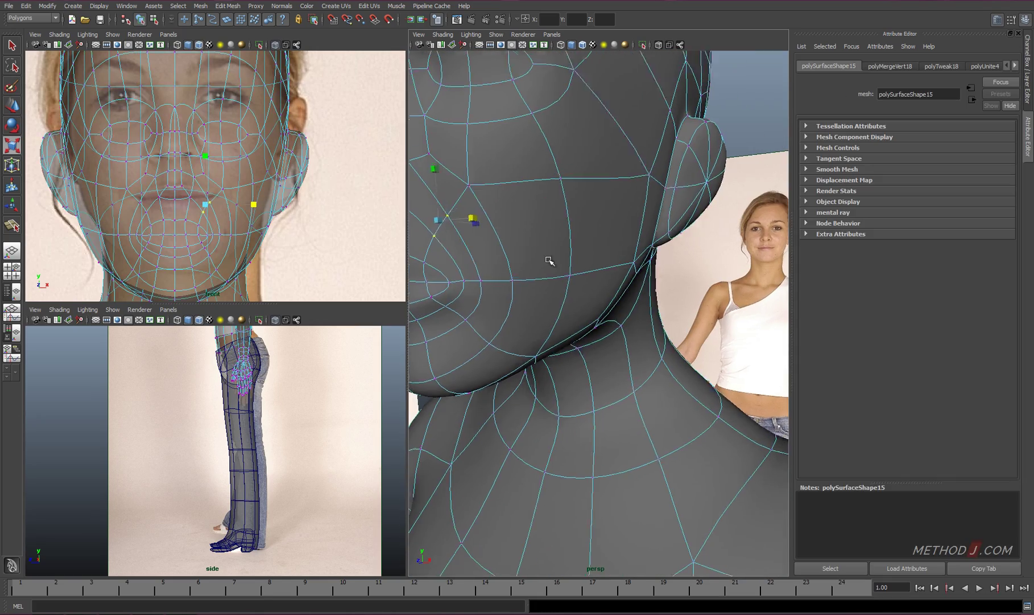
mouse_move(549, 259)
alt+right_down()
mouse_move(527, 277)
mouse_move(635, 393)
alt+right_up()
mouse_move(635, 393)
alt+mouse_down()
mouse_move(629, 336)
mouse_move(612, 369)
alt+mouse_up()
click(629, 336)
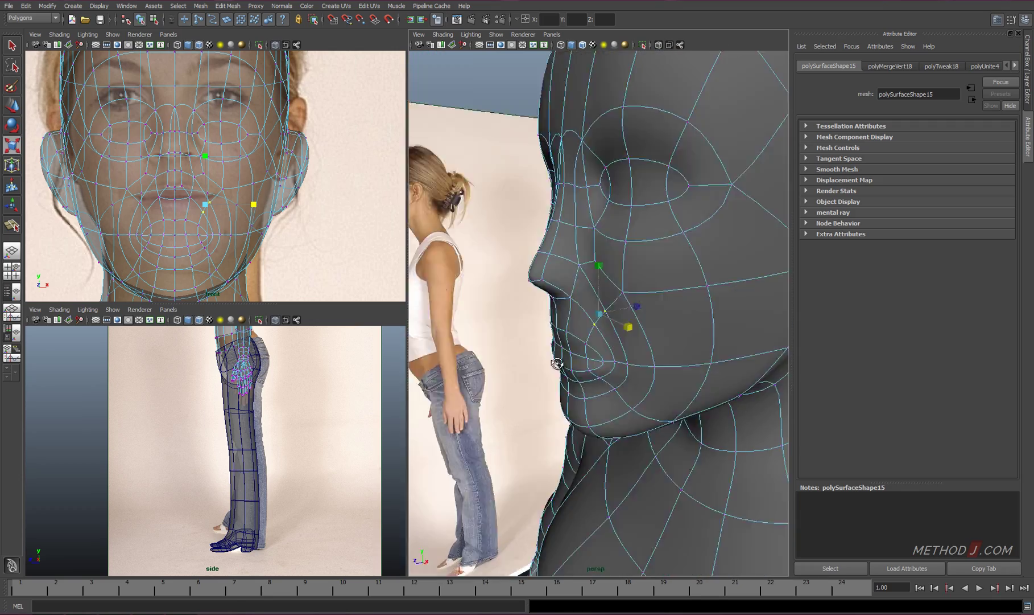
click(620, 388)
alt+right_drag(619, 388, 673, 418)
With soft falloff on, push the chin vertices to match the side reference profile.
alt+drag(673, 419, 589, 359)
click(589, 359)
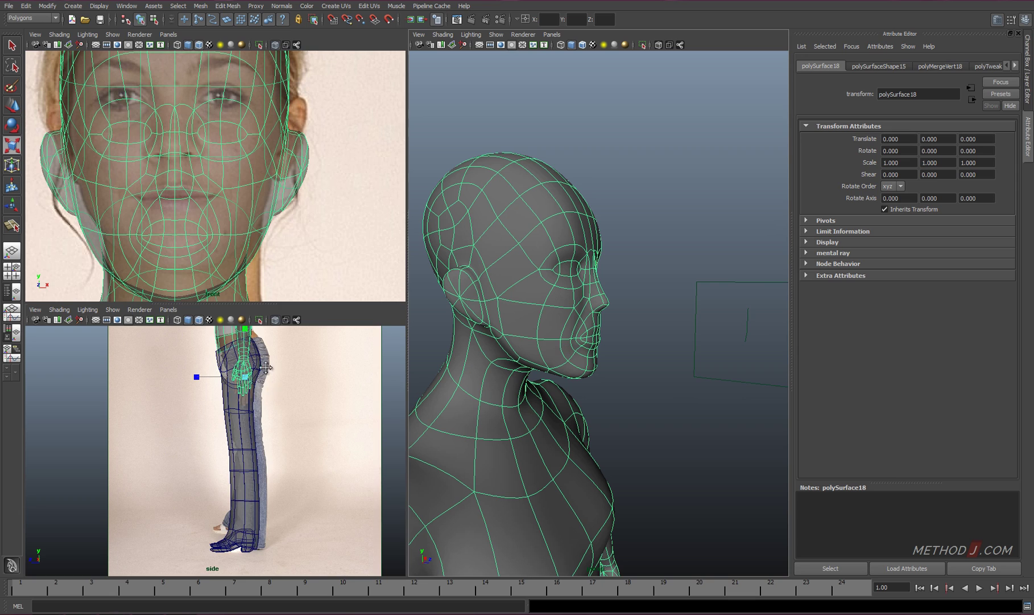
mouse_move(196, 369)
alt+right_down()
mouse_move(227, 396)
mouse_move(231, 441)
alt+right_up()
key(F9)
drag(202, 420, 242, 461)
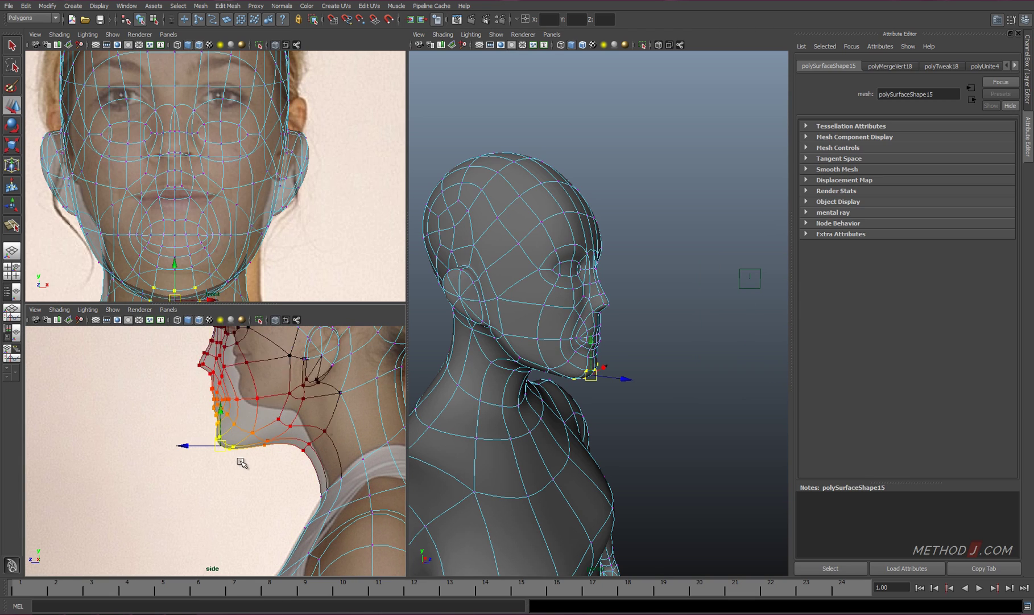
middle_drag(240, 460, 210, 465)
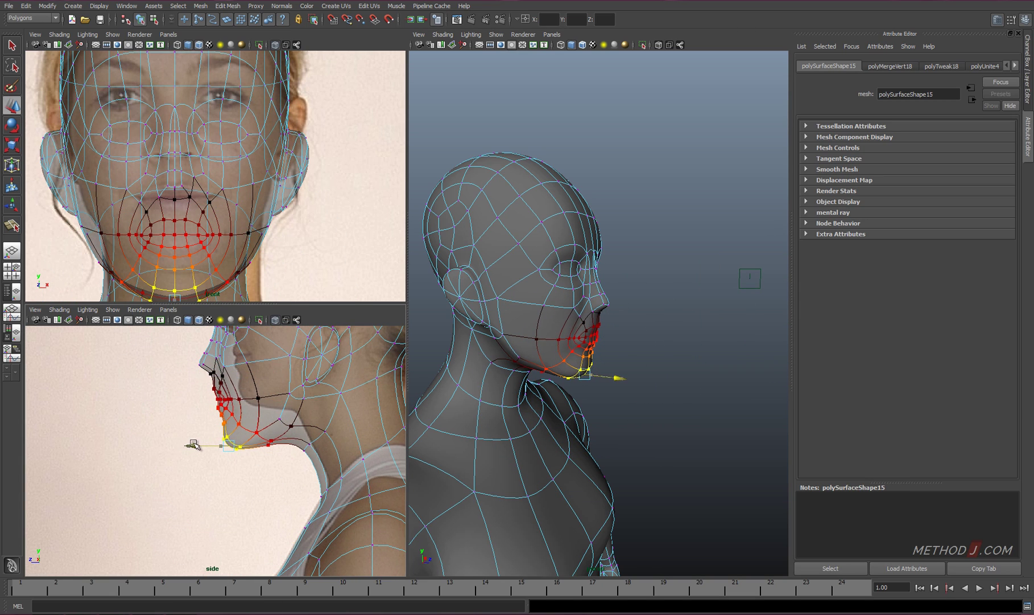
Check the head from the front and reselect vertices on the head.
click(670, 377)
mouse_move(669, 377)
alt+mouse_down()
mouse_move(611, 375)
mouse_move(663, 365)
mouse_move(631, 316)
mouse_move(563, 278)
mouse_move(473, 353)
alt+mouse_up()
click(611, 374)
key(F9)
click(622, 316)
key(F9)
click(621, 316)
scroll(474, 353, down, 5)
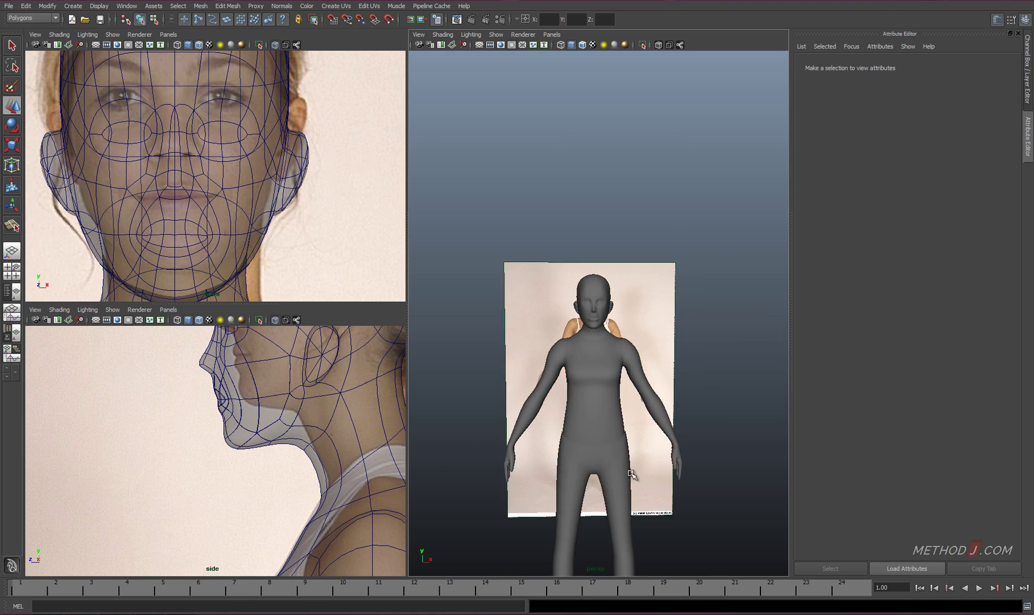
Combine the two pants legs into one mesh.
click(582, 432)
shift+right_drag(582, 432, 579, 580)
key(f)
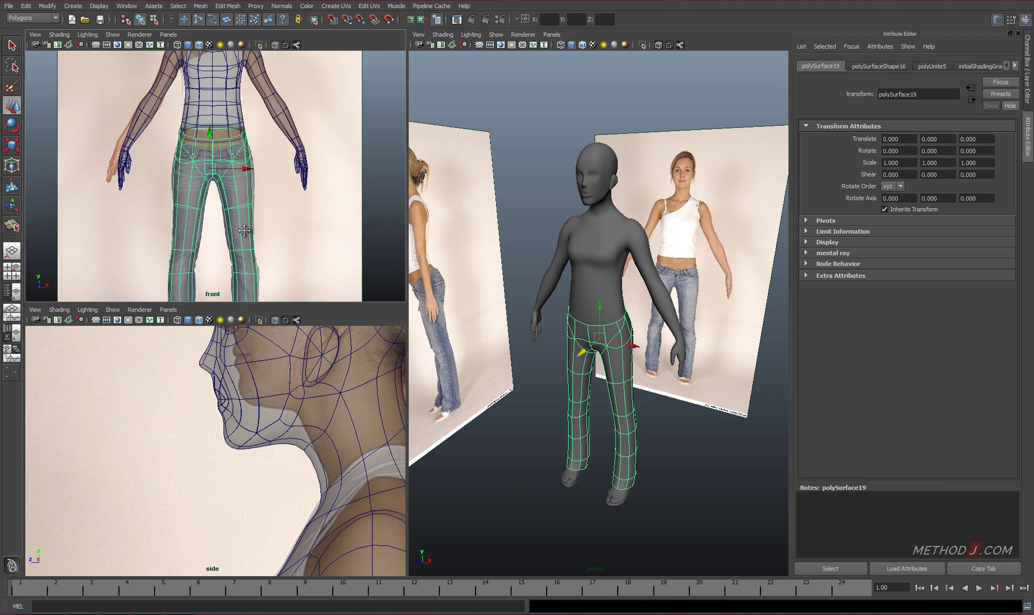
scroll(214, 183, up, 3)
Select and merge the pants' centre-seam vertices.
right_drag(214, 183, 217, 146)
drag(214, 183, 217, 234)
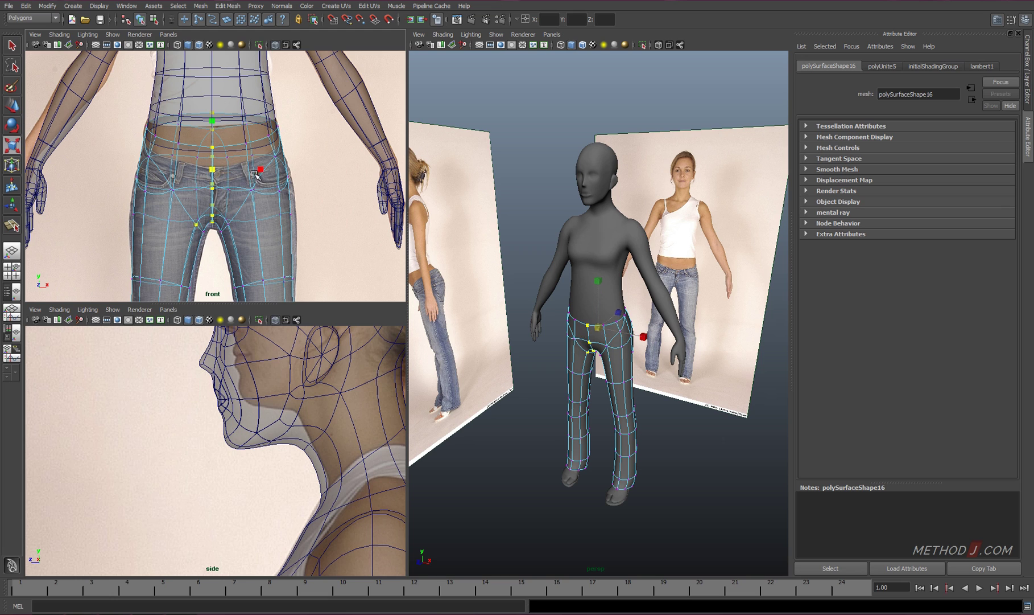
drag(241, 173, 240, 149)
shift+right_click(589, 321)
click(598, 346)
Combine the pants and body into one mesh.
click(573, 363)
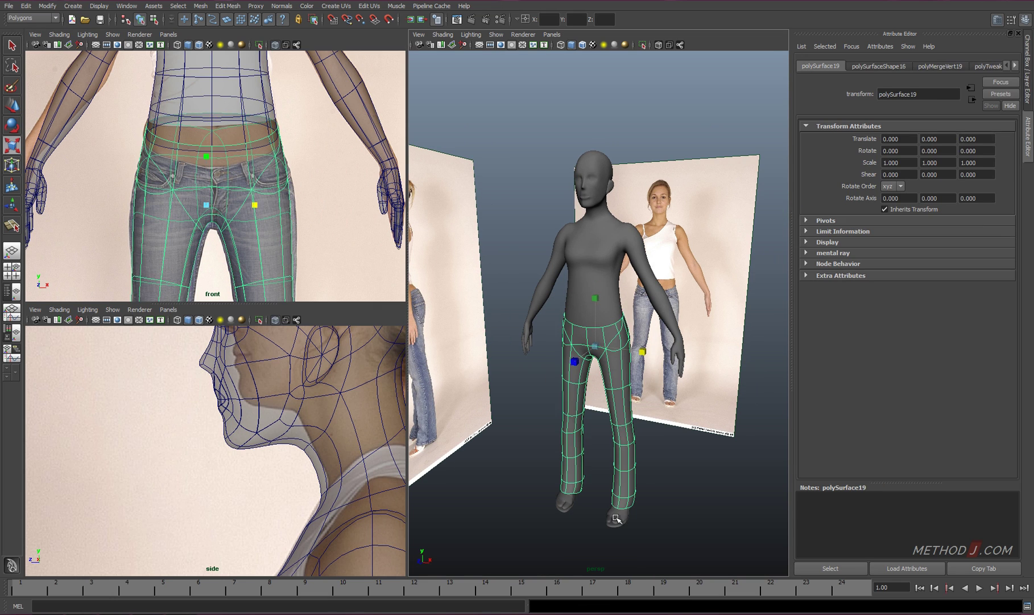
shift+click(559, 497)
shift+right_drag(604, 251, 602, 404)
click(725, 342)
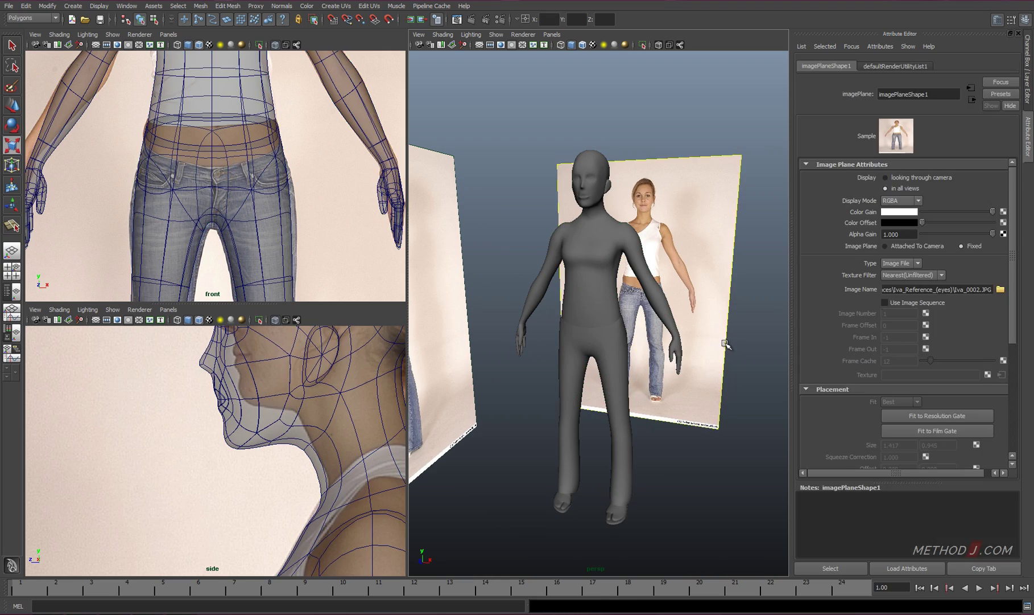
Delete both reference images.
key(Delete)
click(469, 250)
key(Delete)
Select back-of-head vertices with soft selection and widen the falloff radius.
click(638, 325)
alt+drag(638, 325, 792, 324)
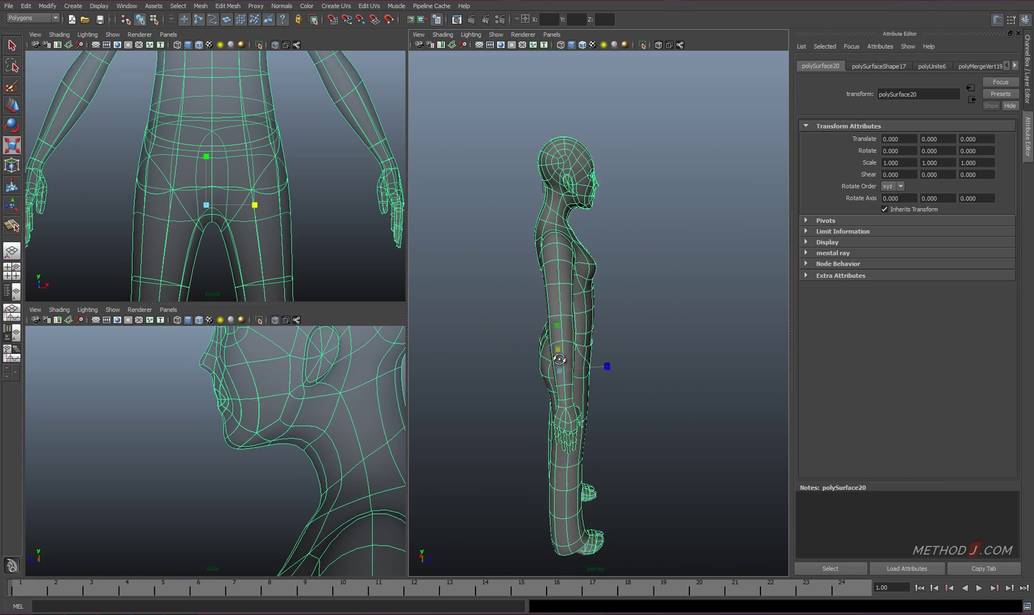
key(space)
key(F9)
click(530, 196)
key(b)
drag(531, 197, 564, 242)
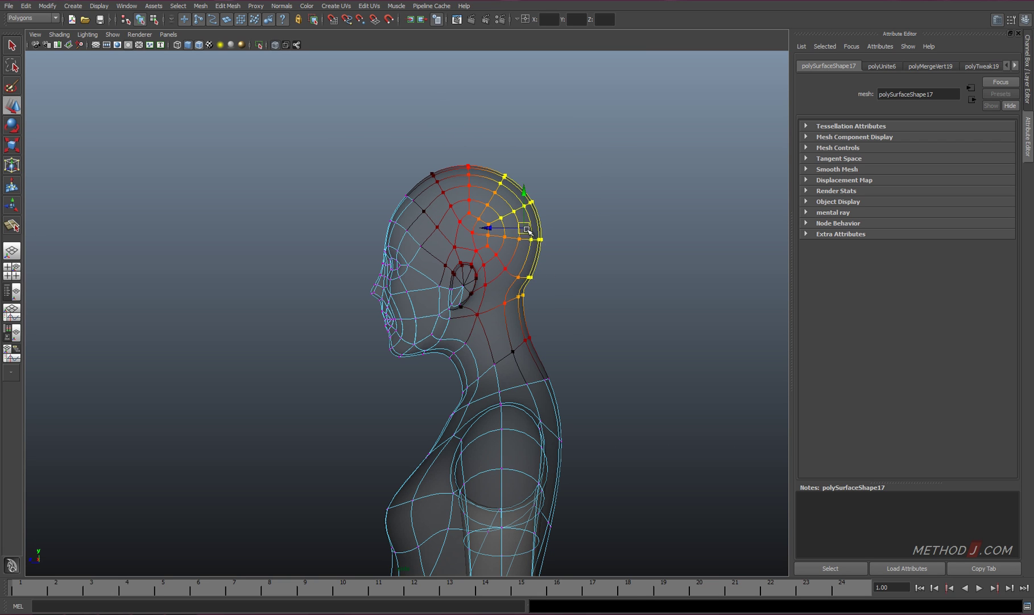
Move the top and back-of-head vertices outward into a fuller cranium.
key(space)
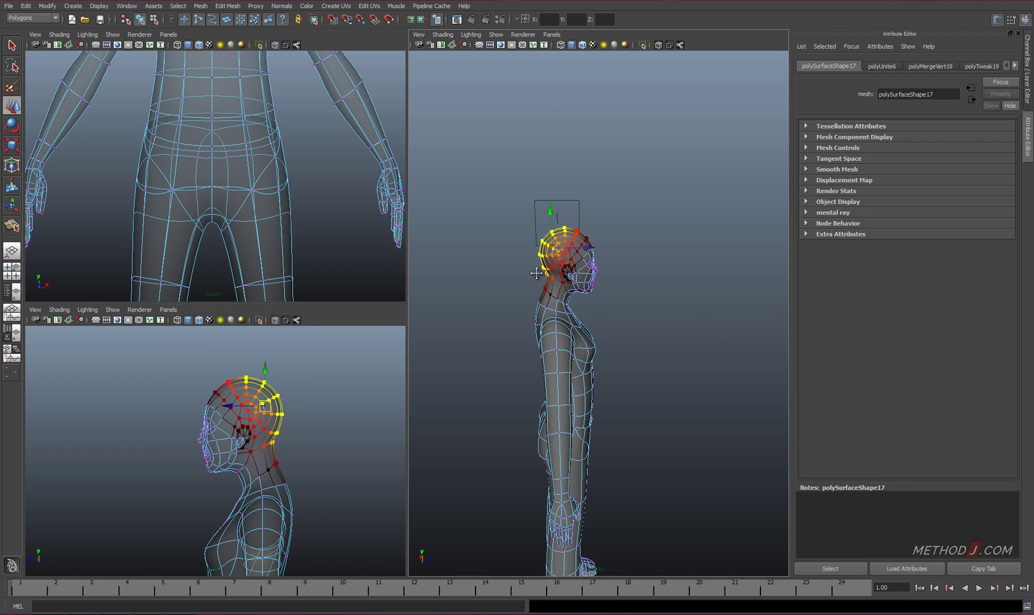
alt+drag(607, 275, 638, 275)
click(288, 371)
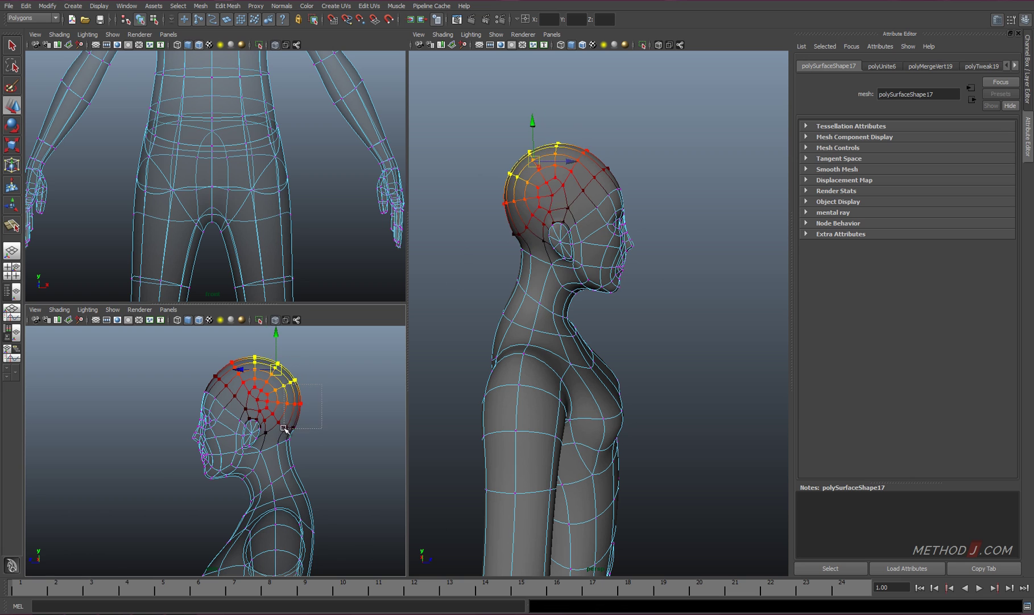
shift+drag(285, 429, 285, 403)
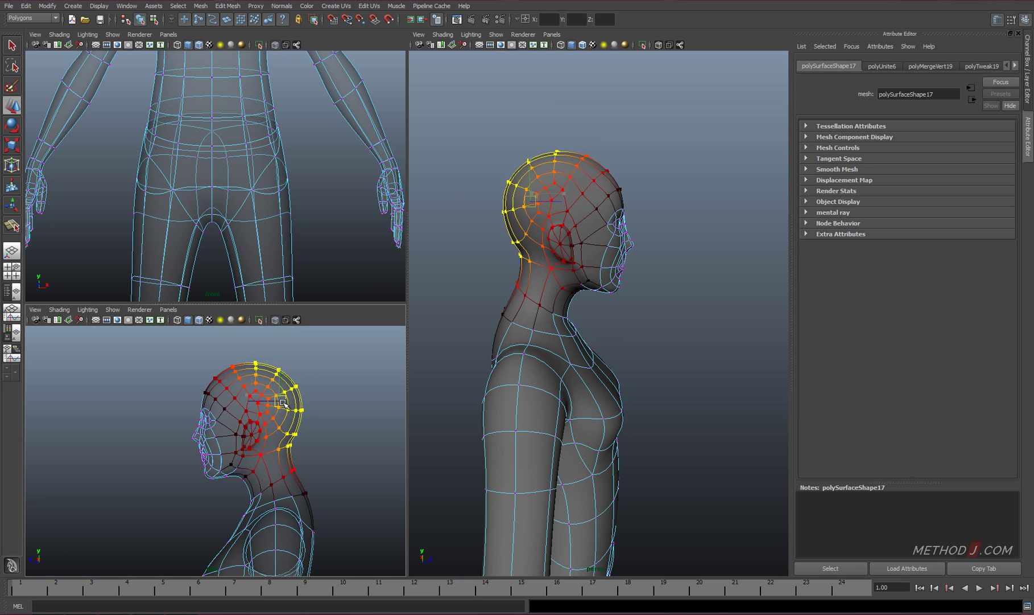
alt+drag(619, 325, 679, 284)
Deselect, then orbit and pan to view the whole figure down to the feet.
click(689, 326)
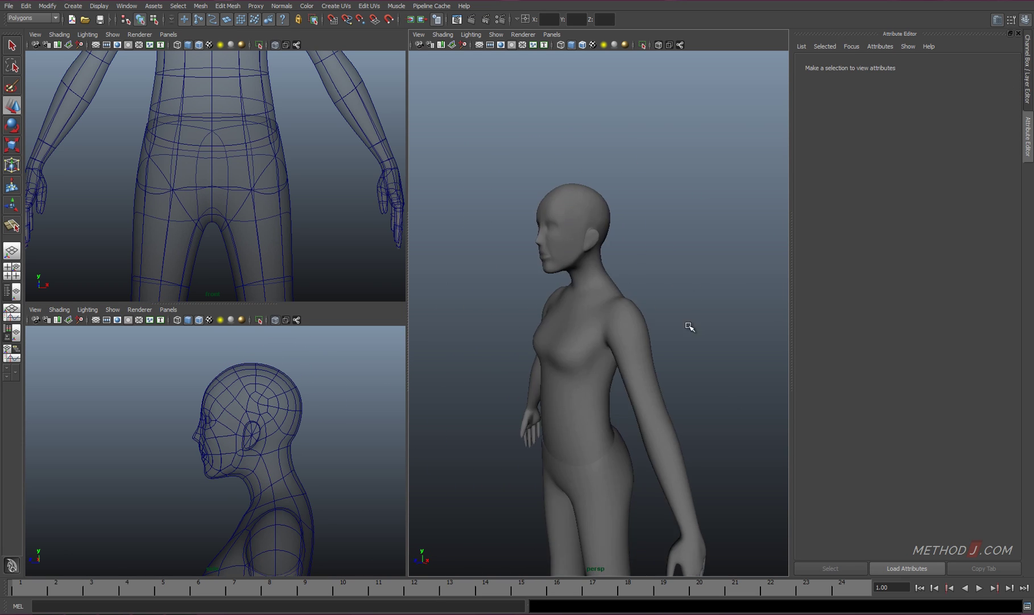
alt+drag(690, 327, 730, 389)
scroll(720, 393, up, 3)
alt+middle_drag(720, 394, 659, 297)
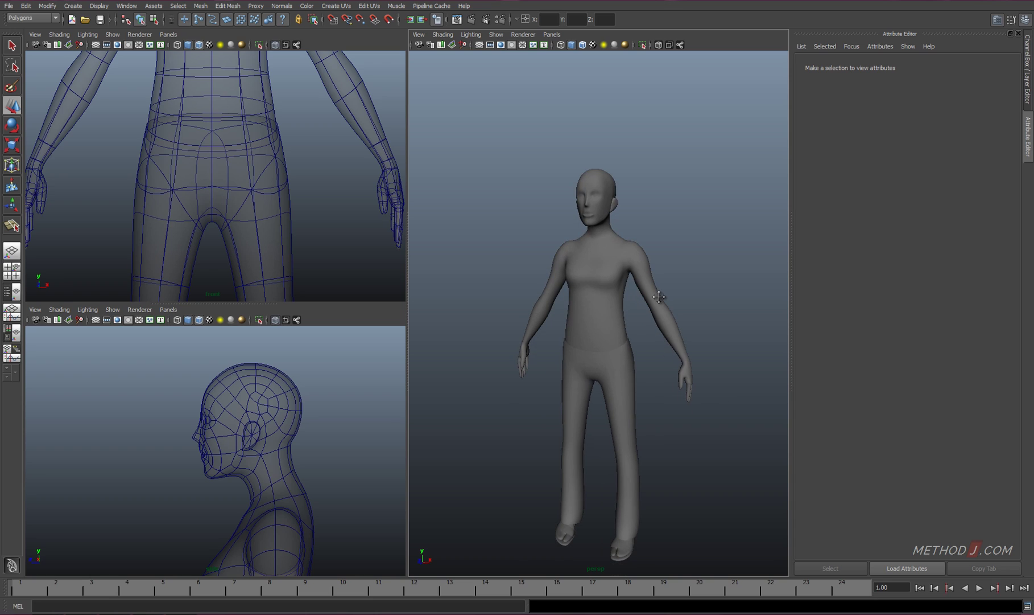